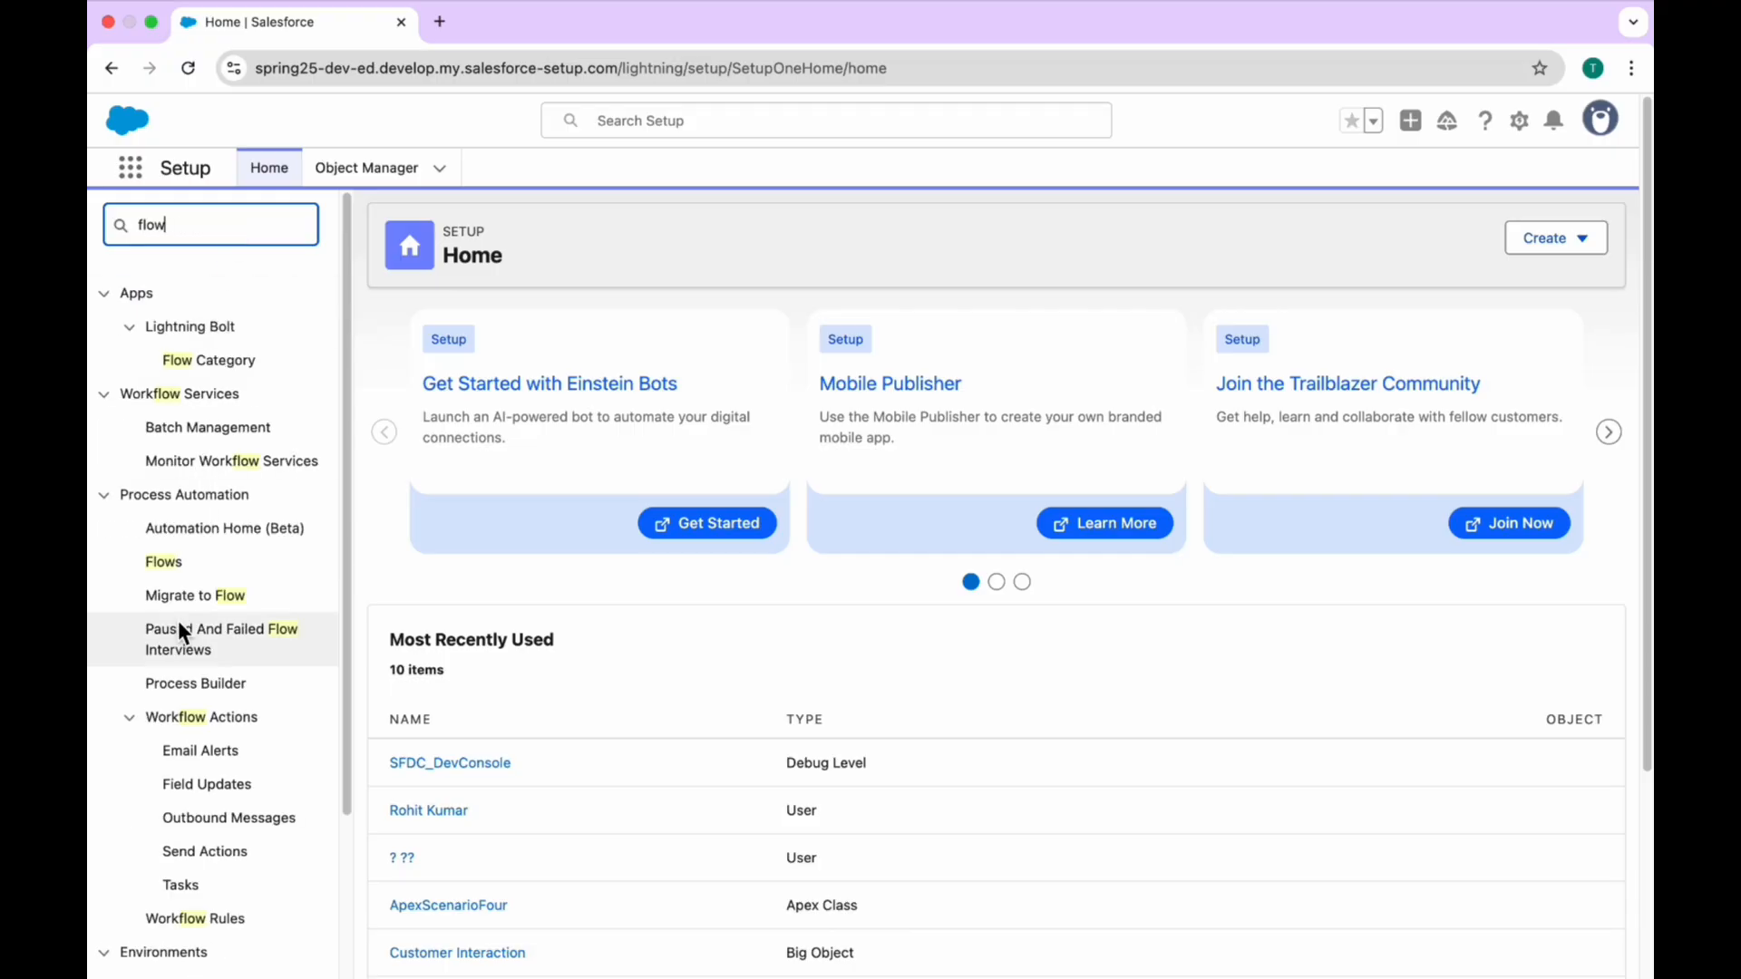
Step: Open the Flows page in Setup and start a new flow from it
left_click(163, 561)
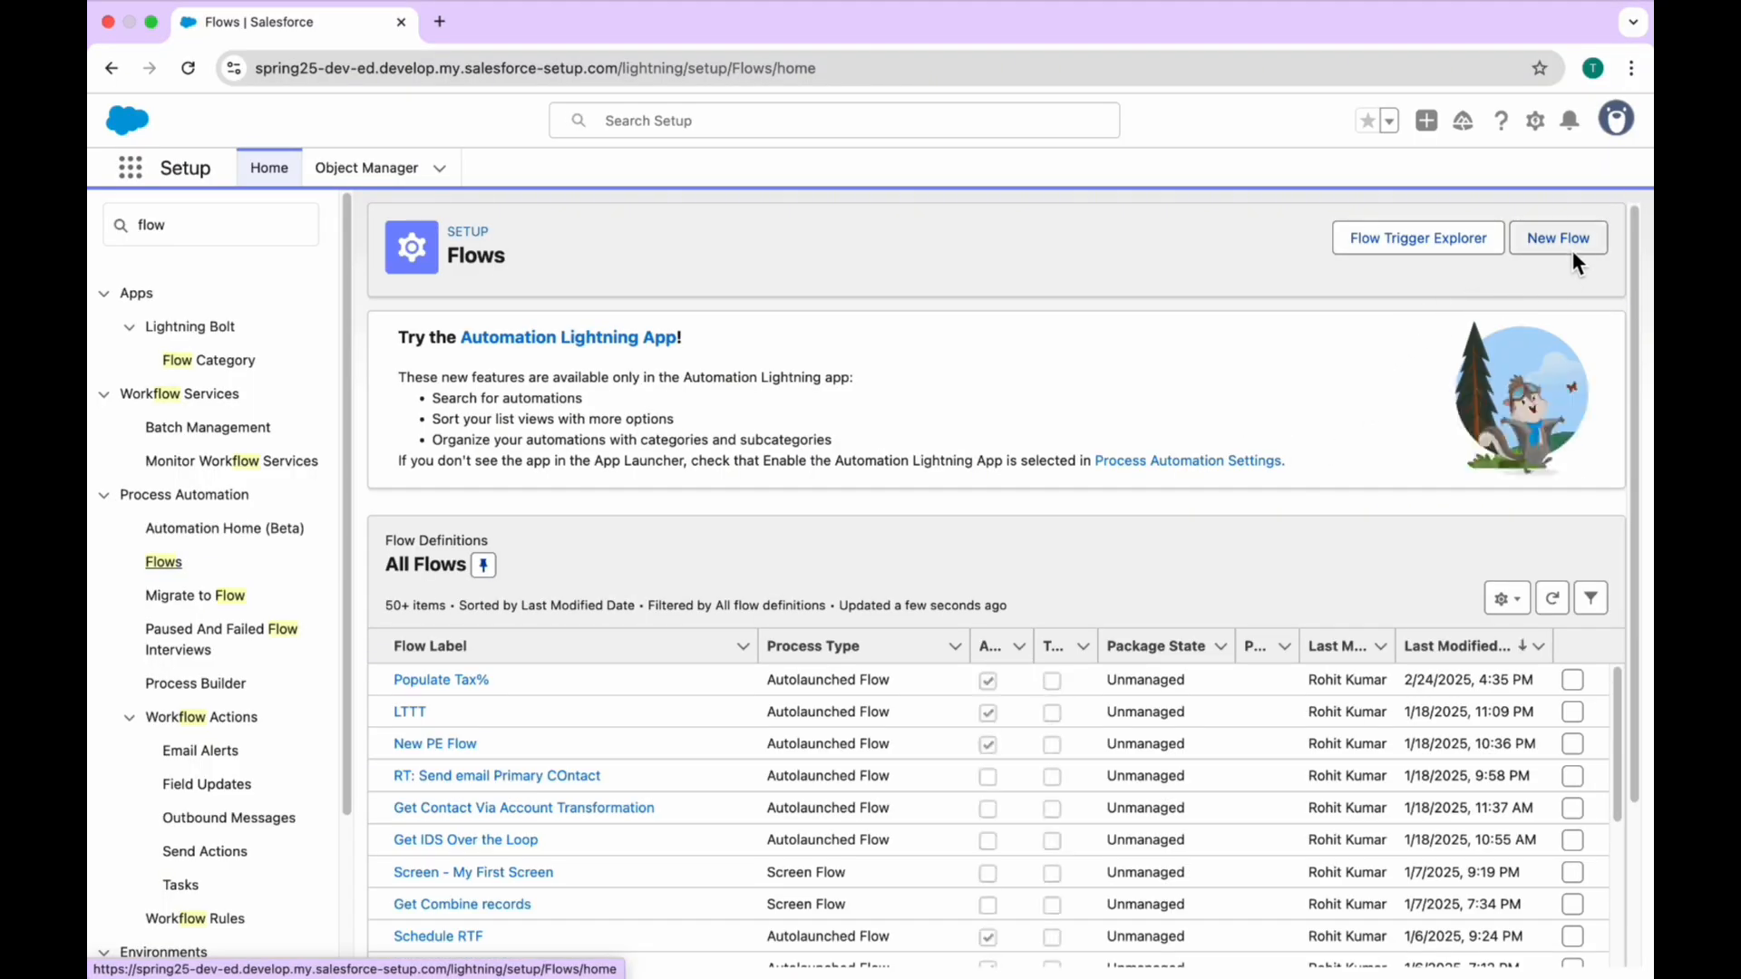
left_click(1569, 237)
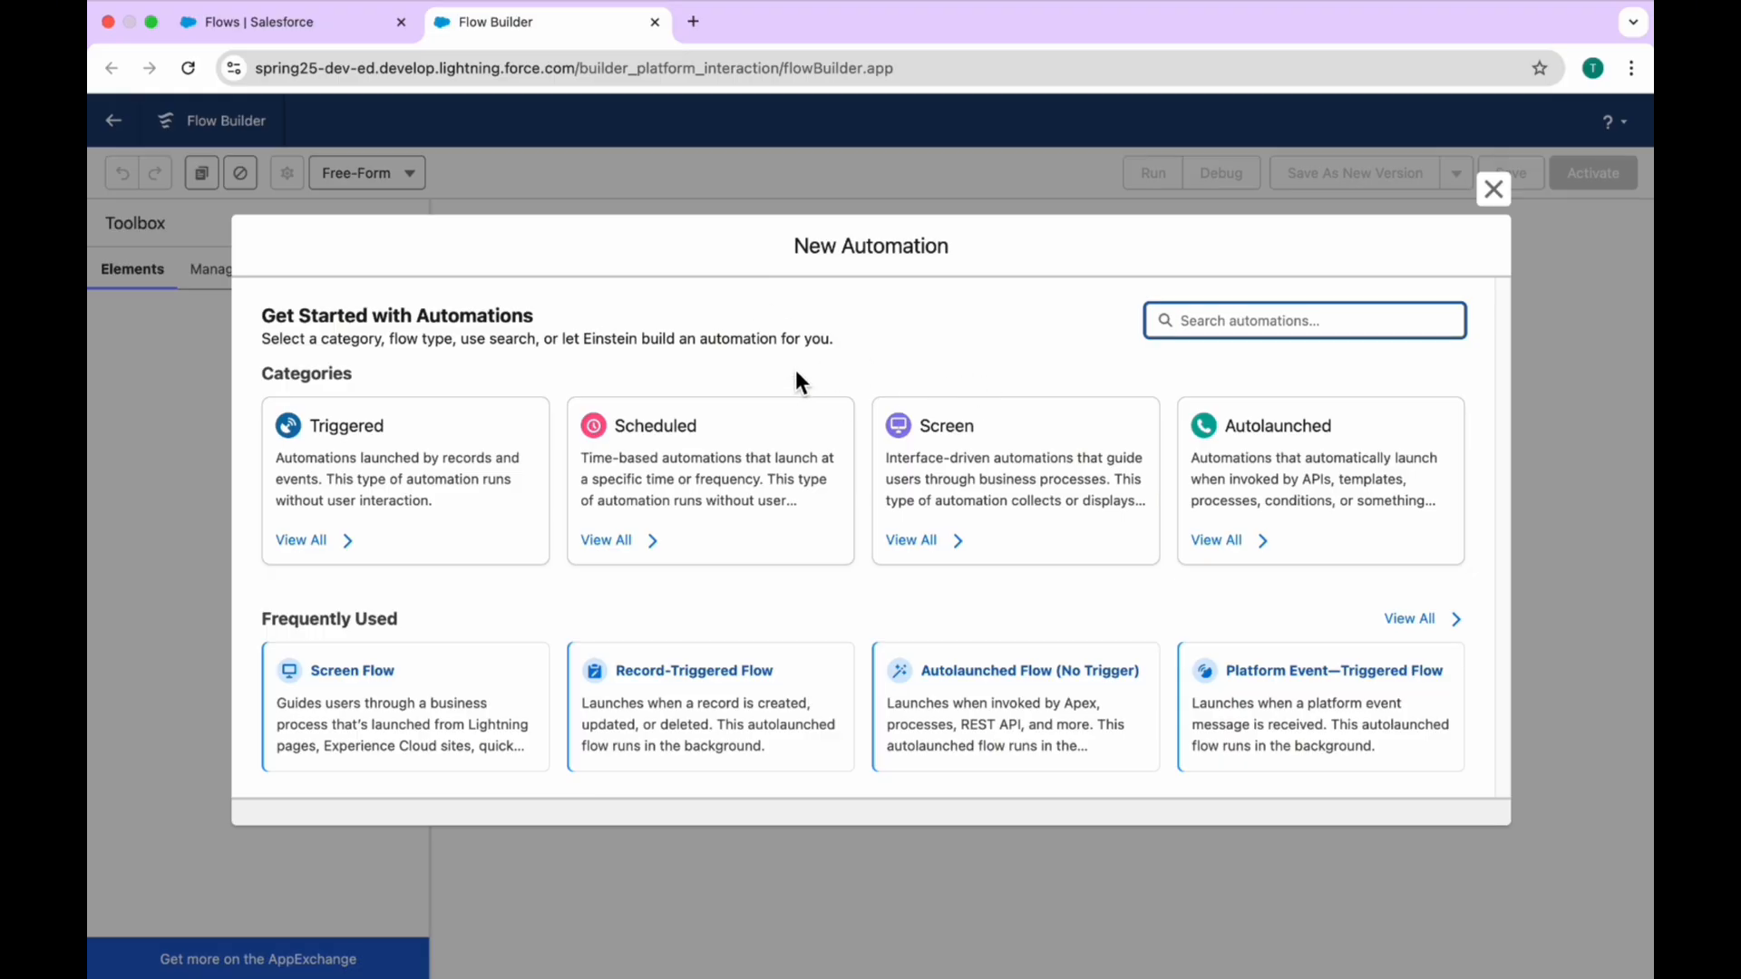
left_click(945, 341)
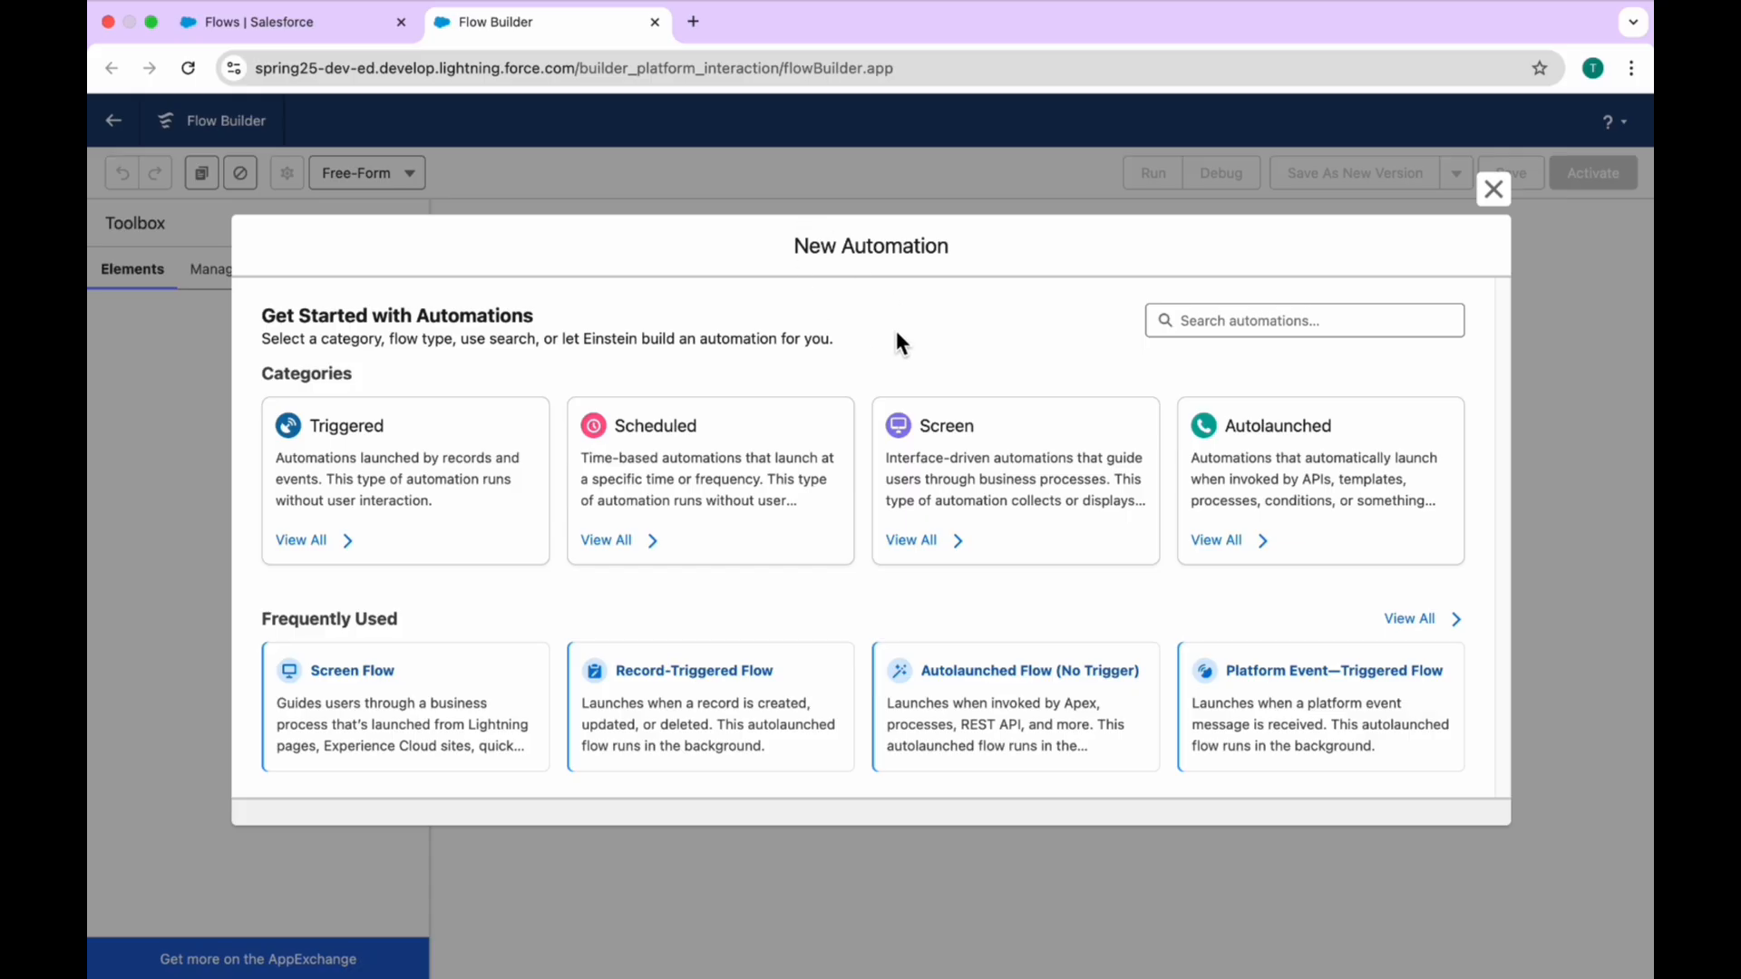
Step: Go back to the Setup home page, clear the quick search and start another flow from its Create options
left_click(286, 22)
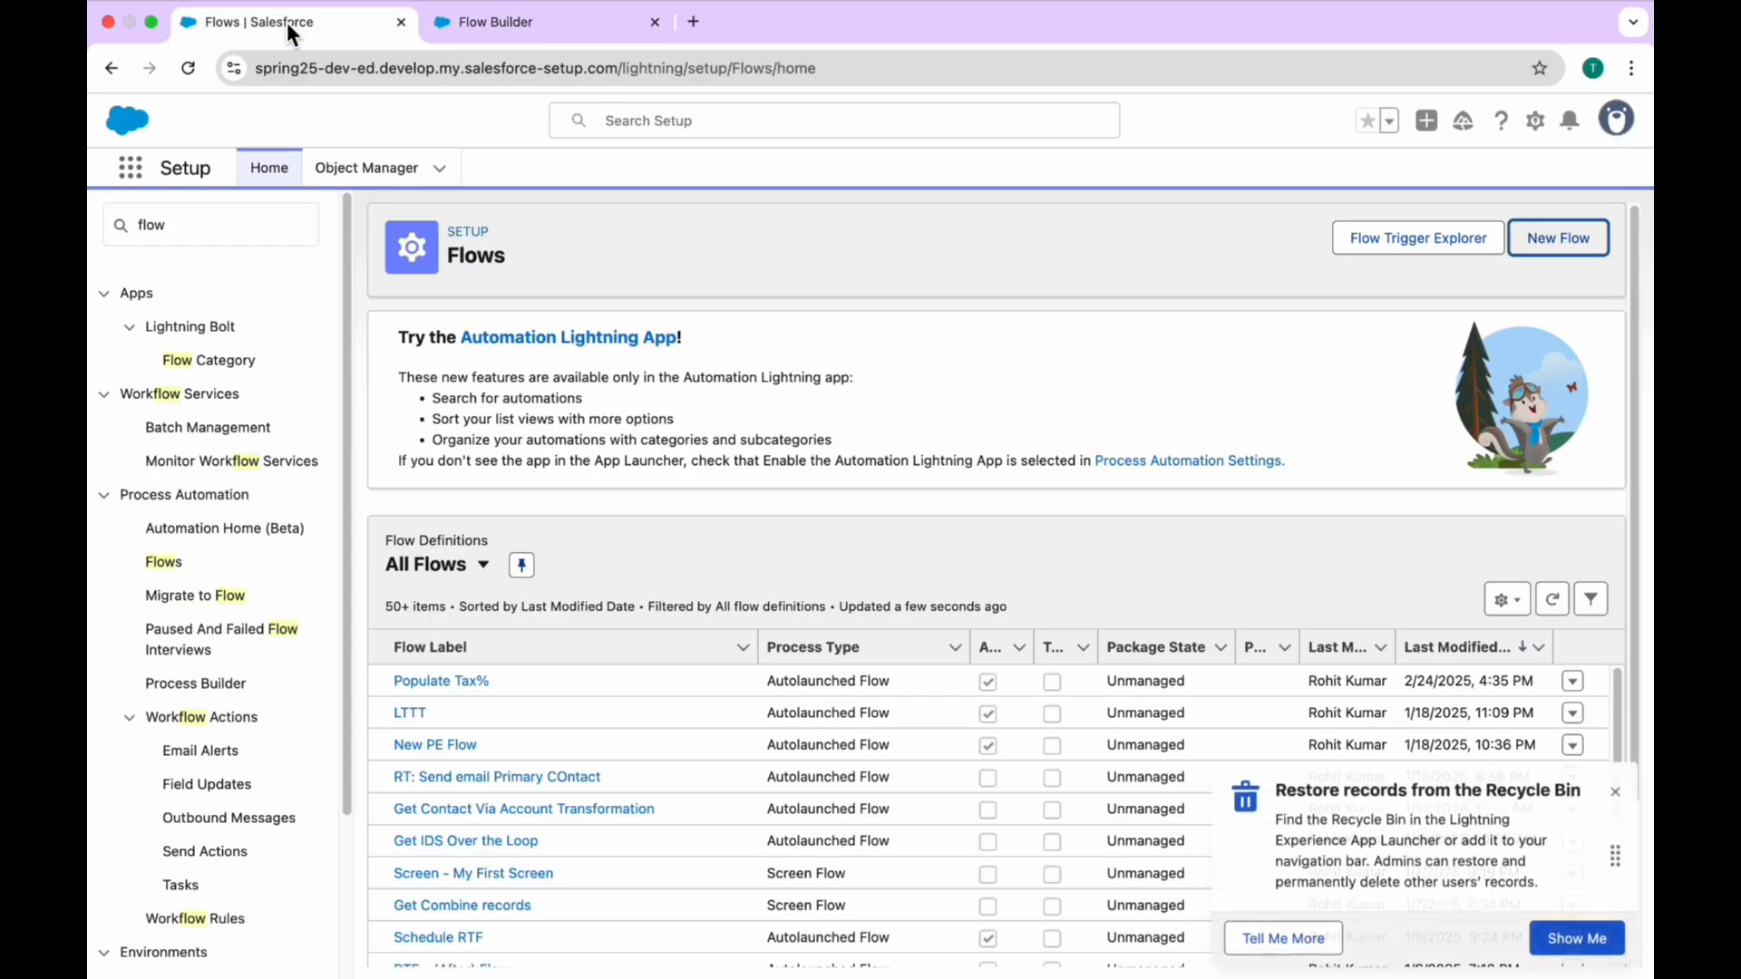
left_click(362, 165)
left_click(279, 166)
left_click(237, 237)
key("super+a")
key("BackSpace")
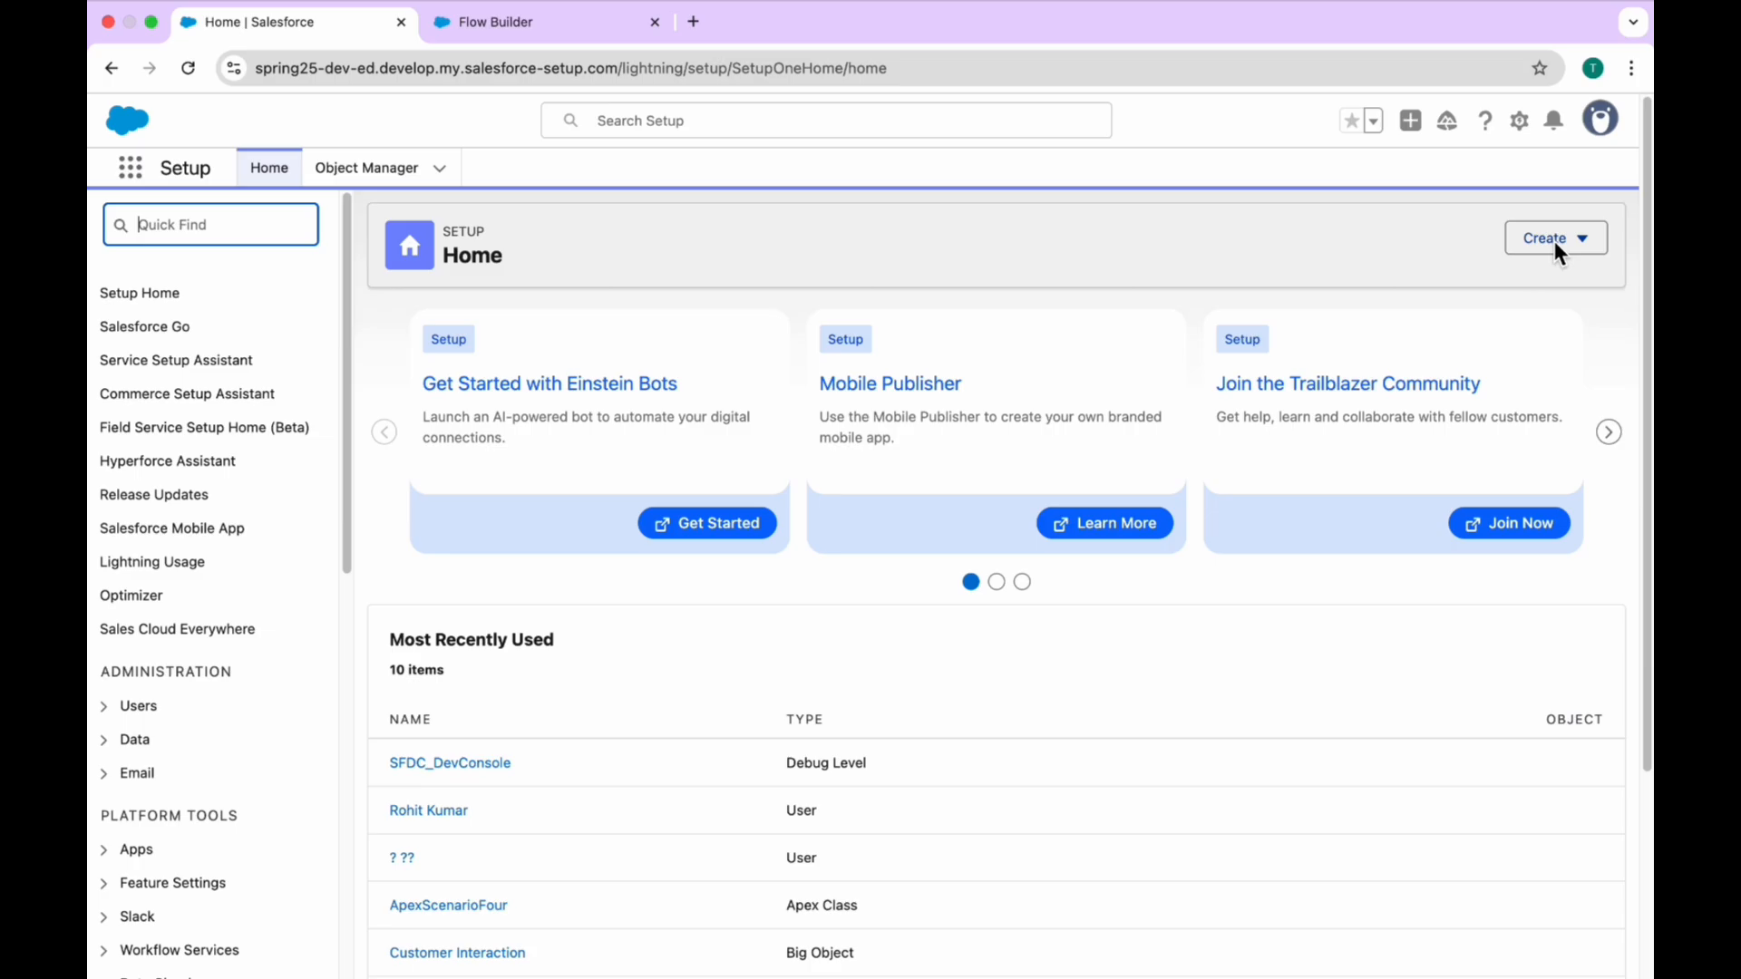
left_click(1561, 243)
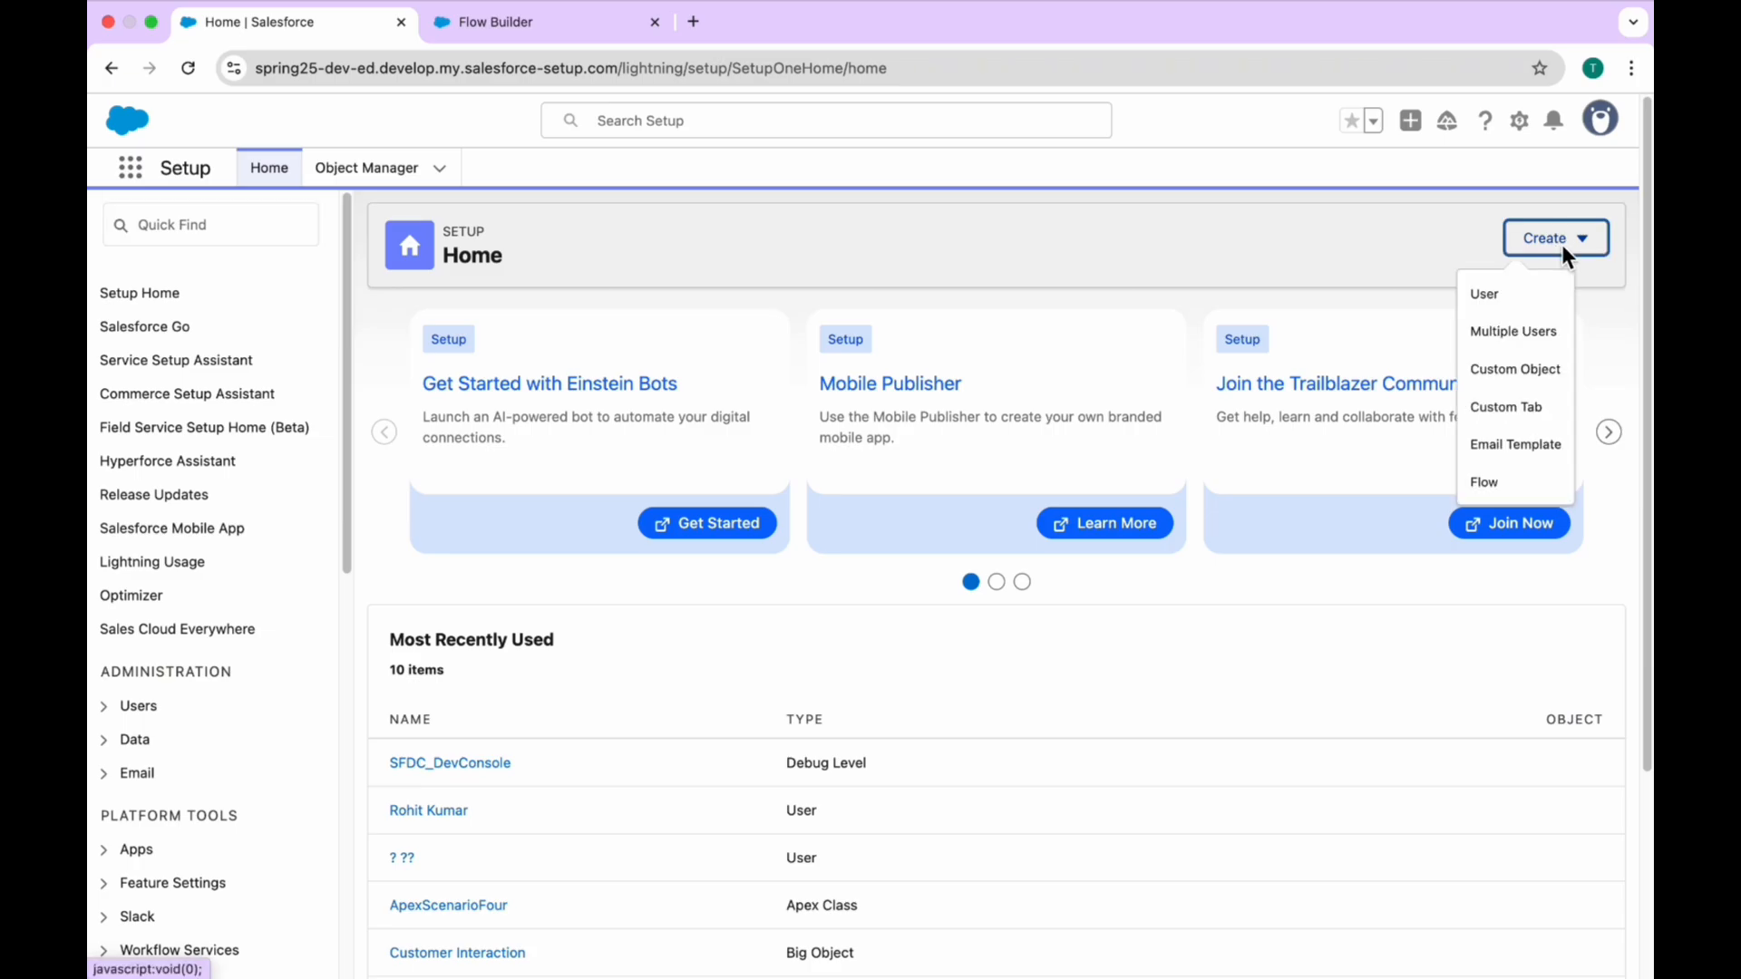
left_click(1498, 486)
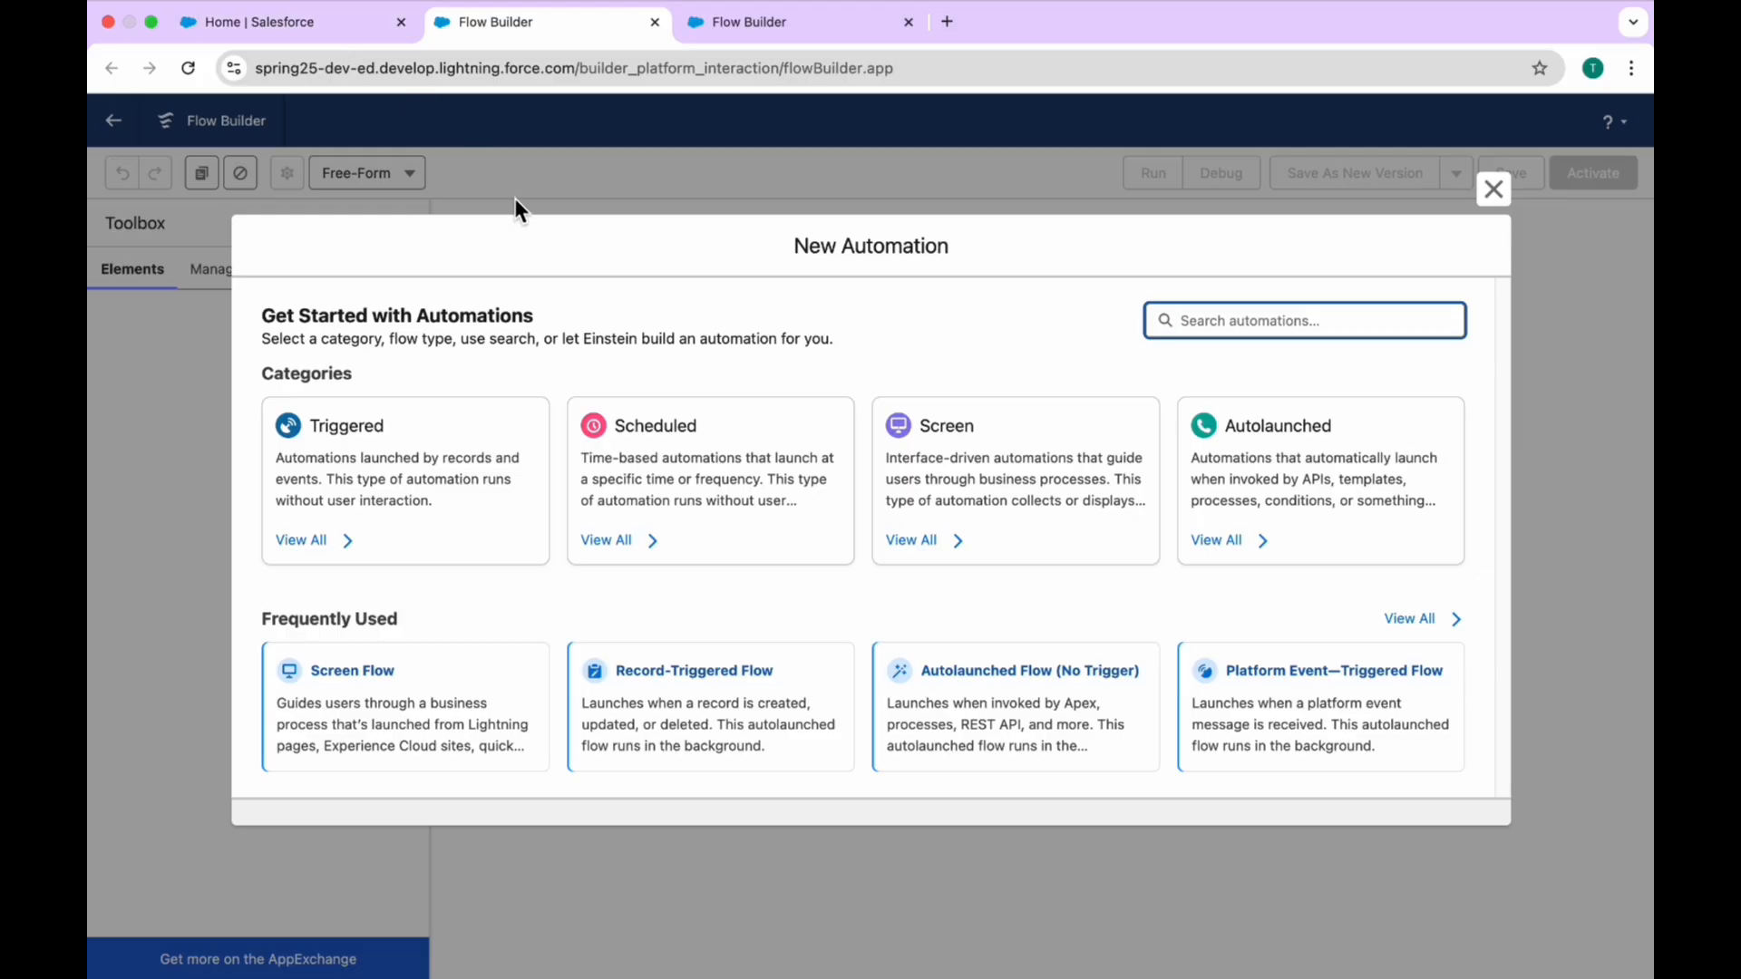
Step: Find and open the Automation app from Salesforce Setup and start a new automation there
left_click(307, 37)
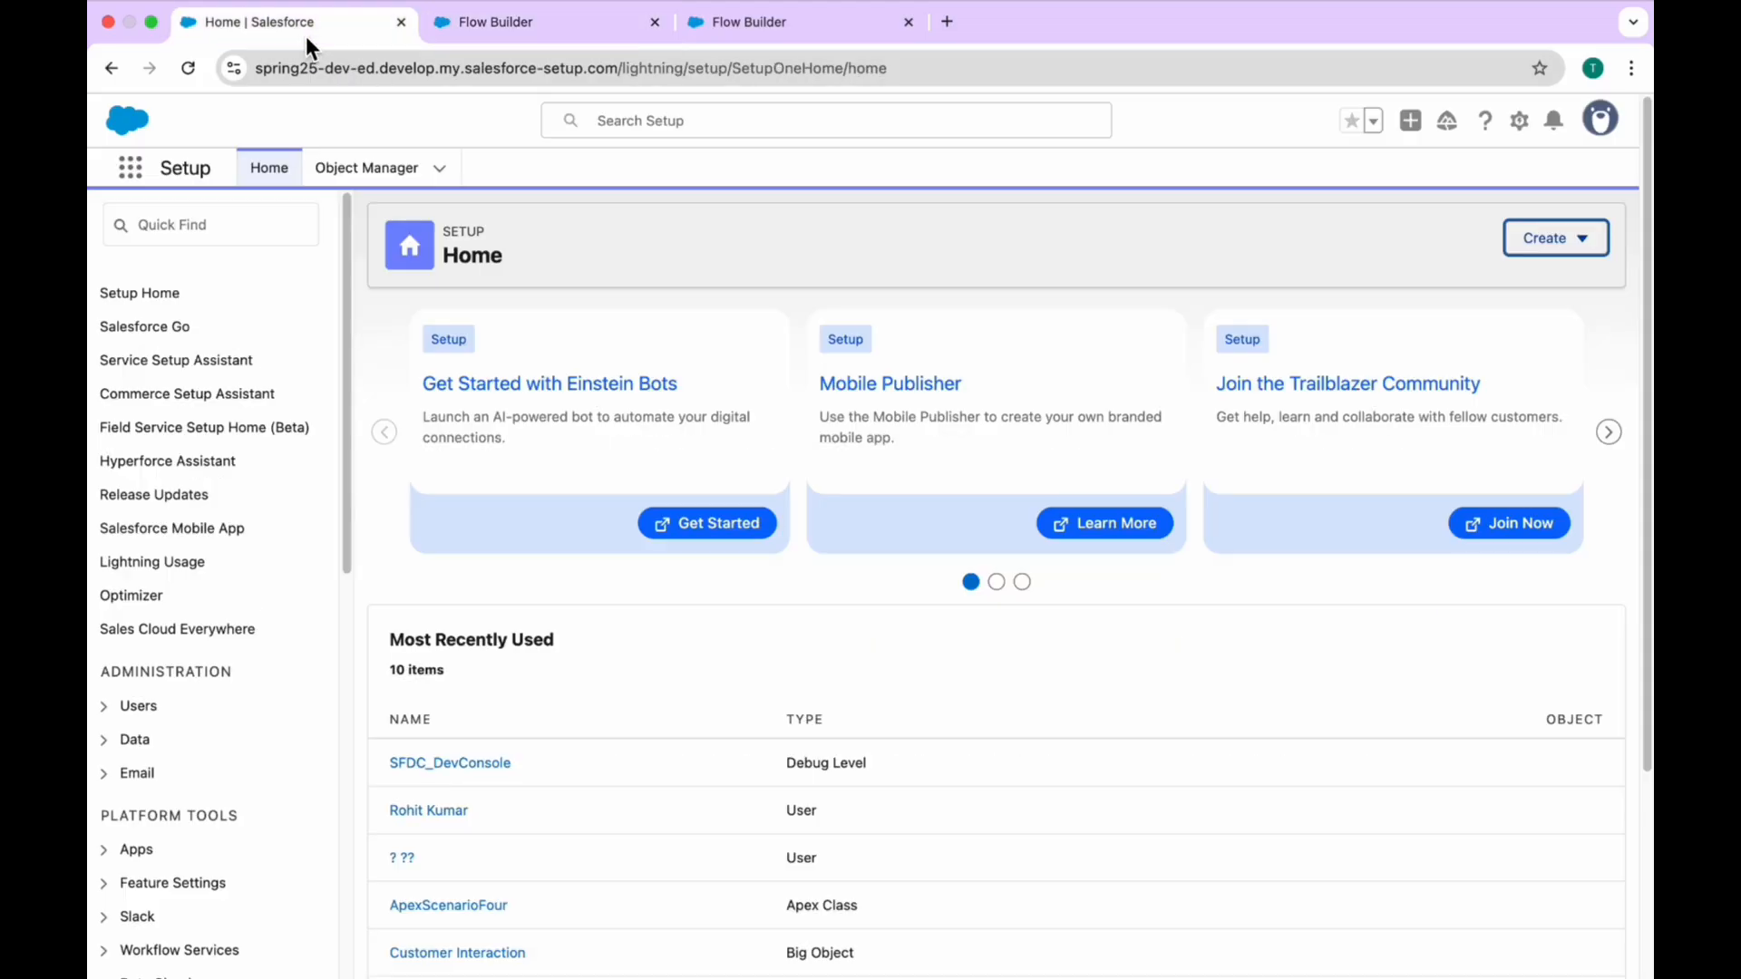
left_click(132, 175)
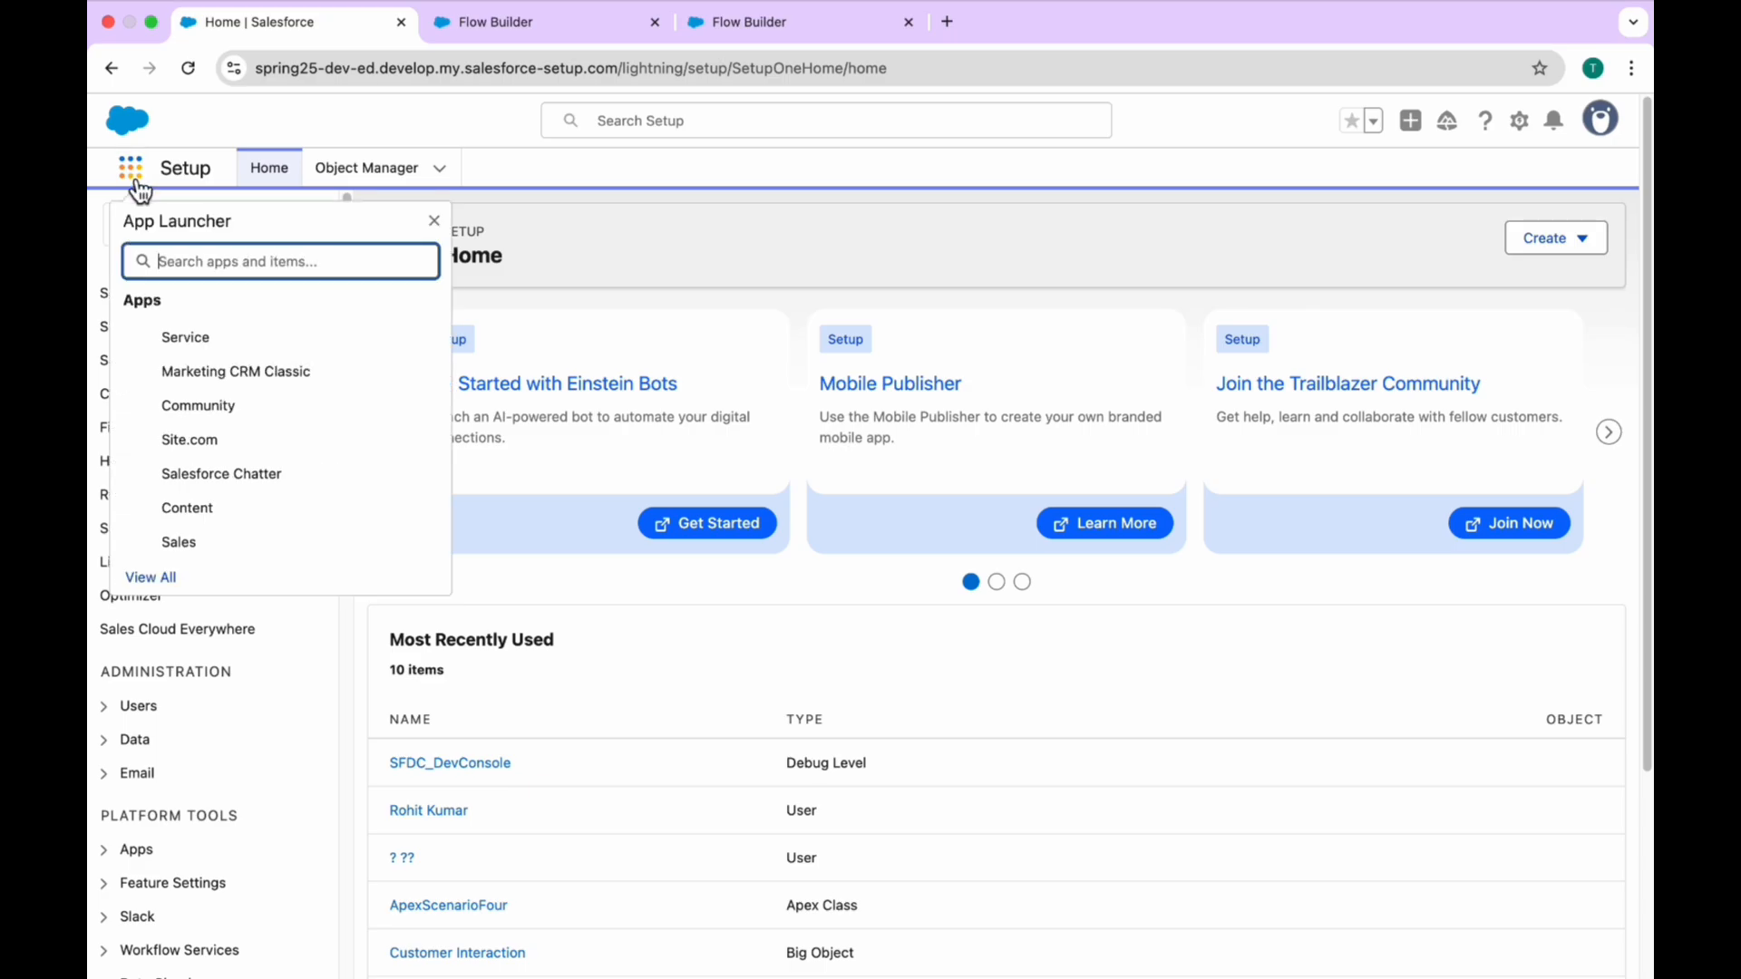
type("autom")
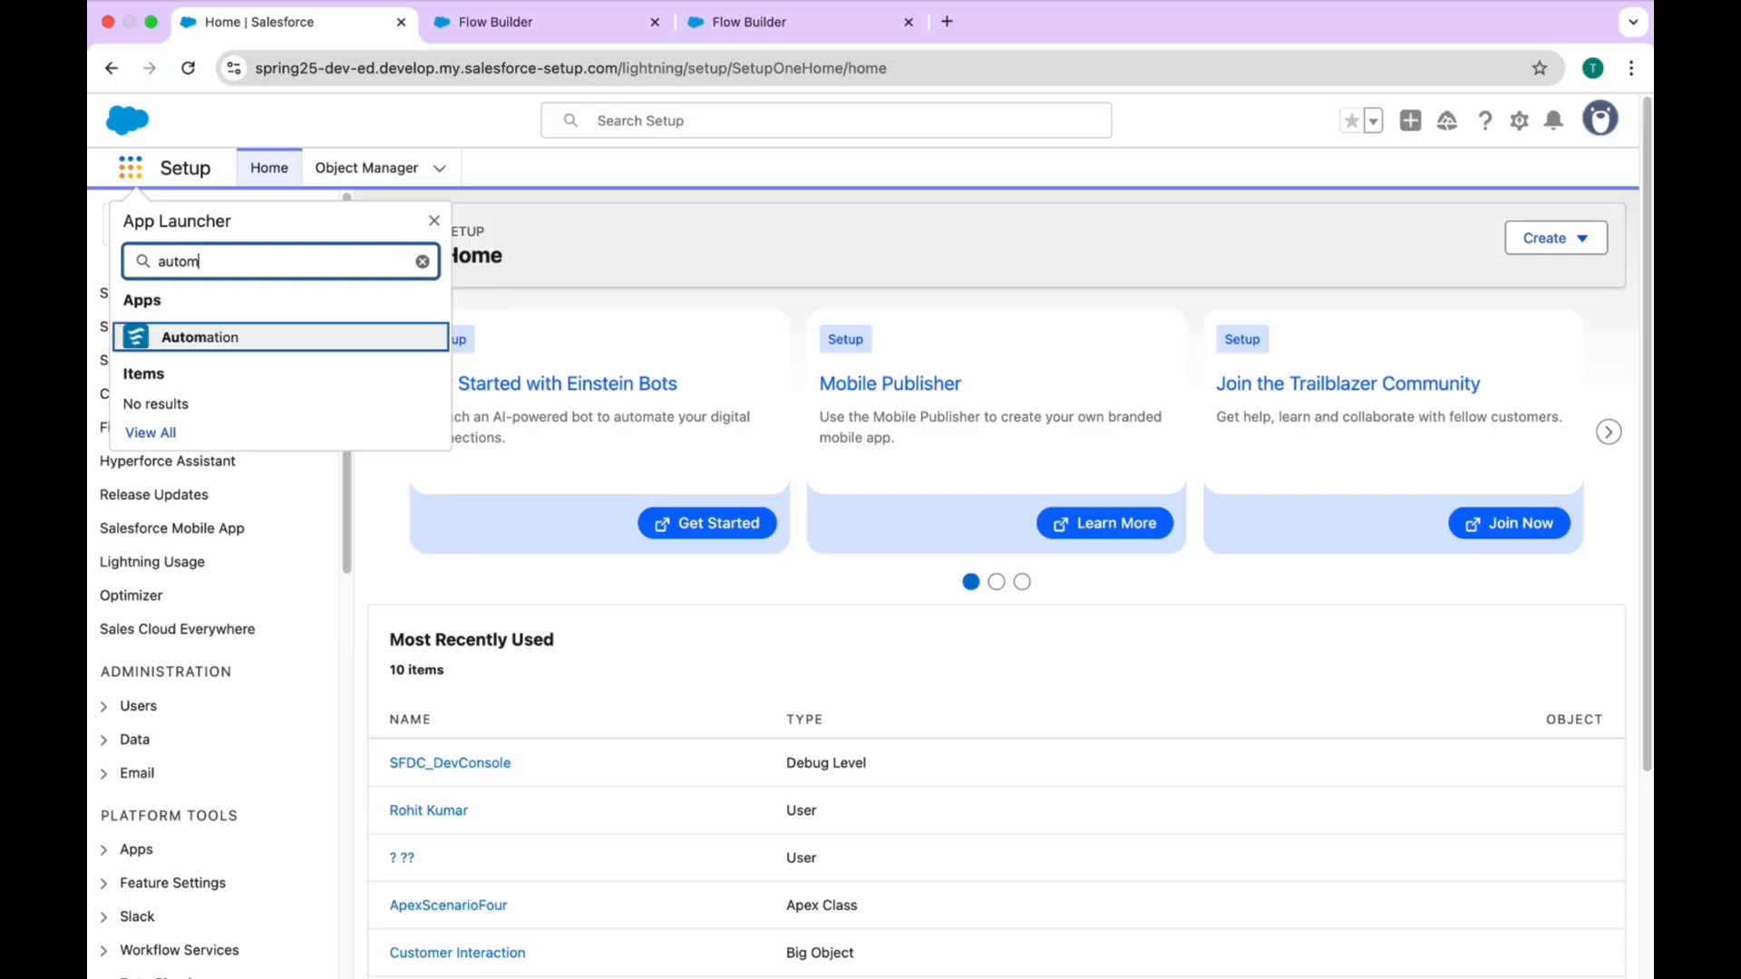
left_click(213, 352)
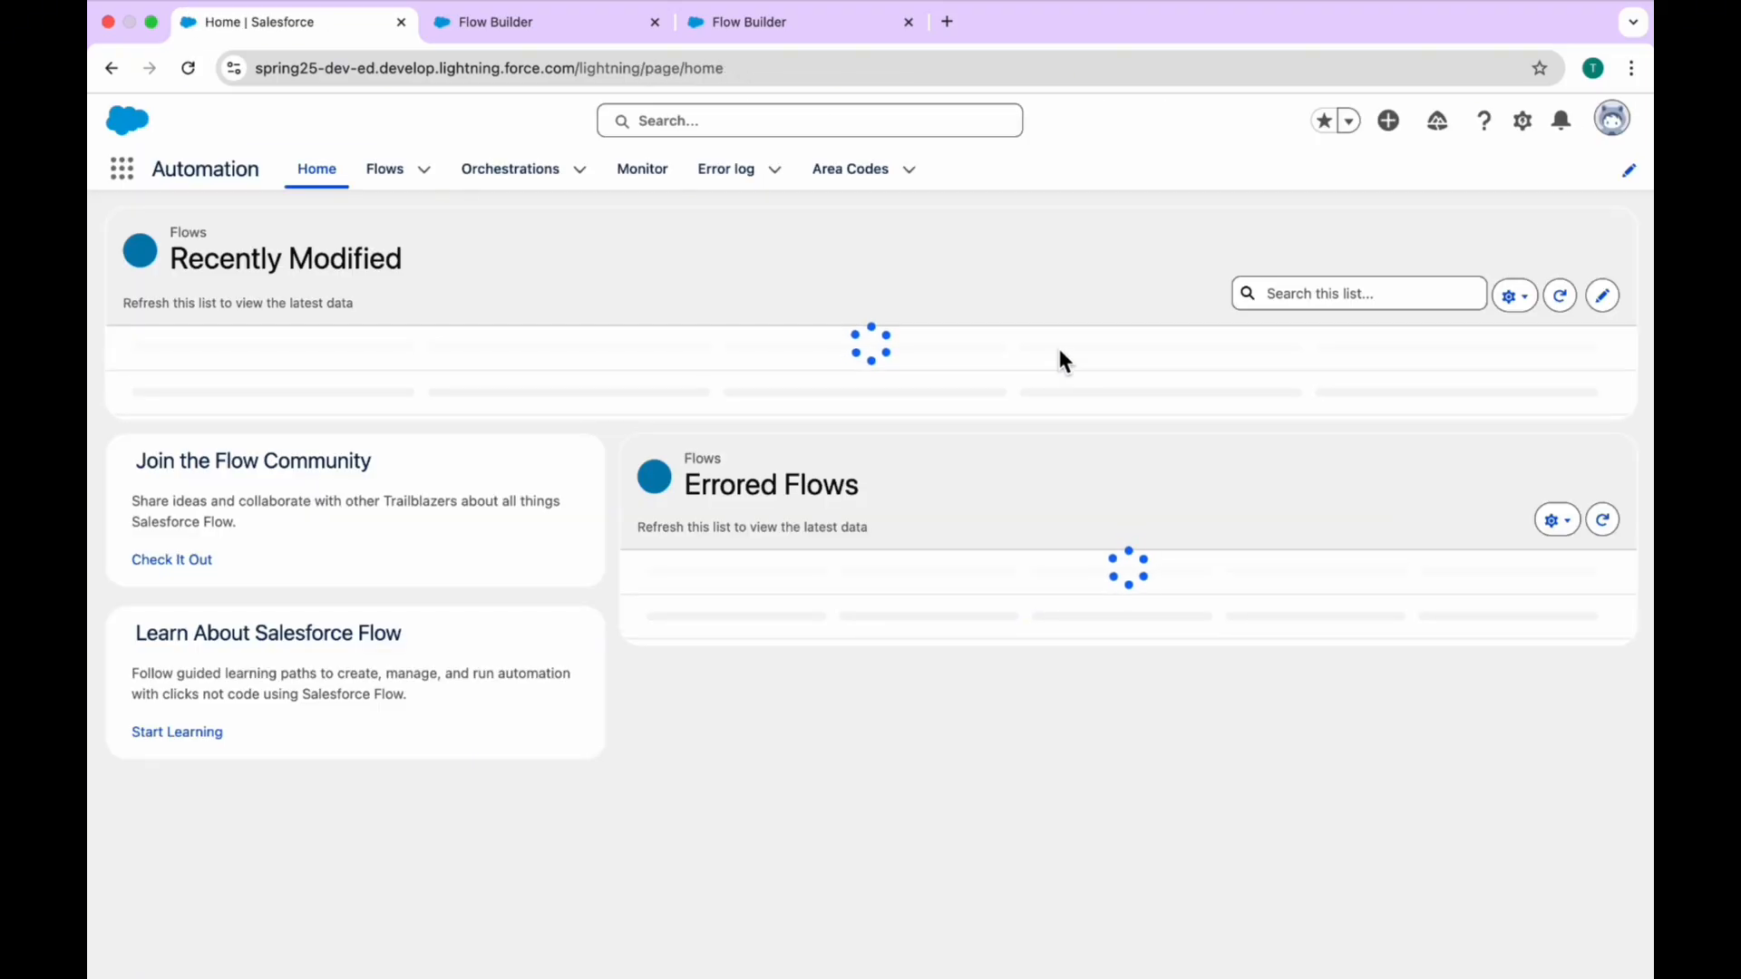
left_click(1591, 242)
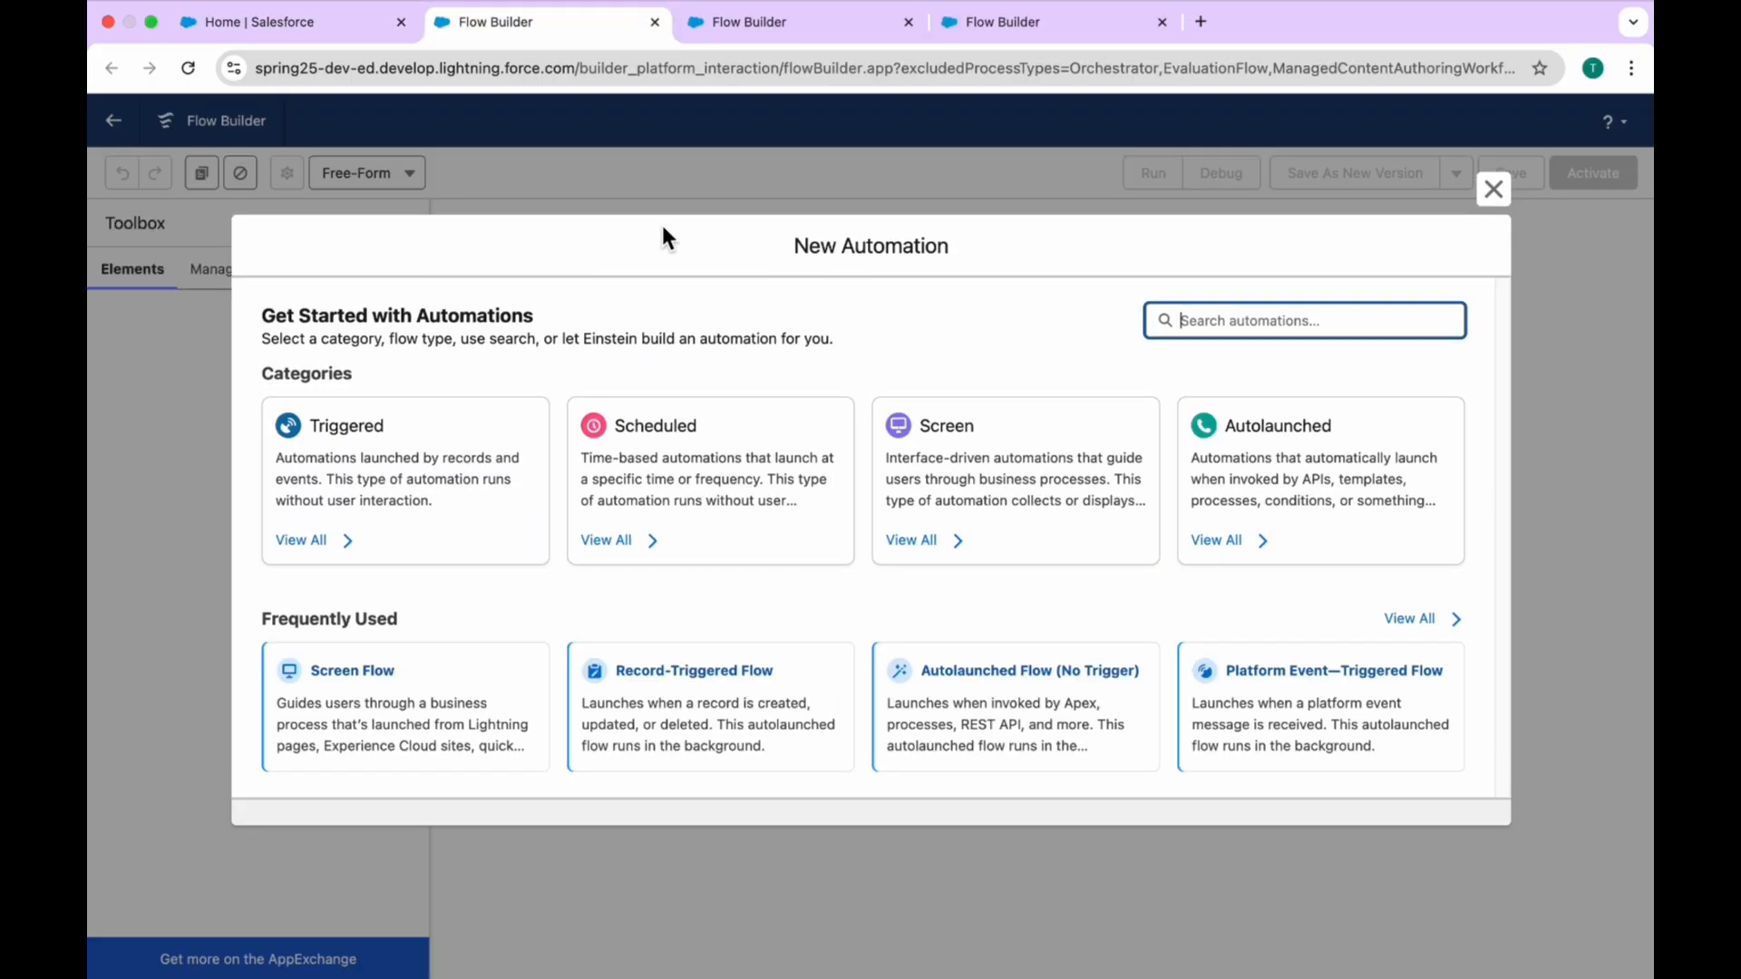
Step: Compare the open New Automation windows and create a Screen Flow from the Screen category in the one started from the Automation app
left_click(747, 23)
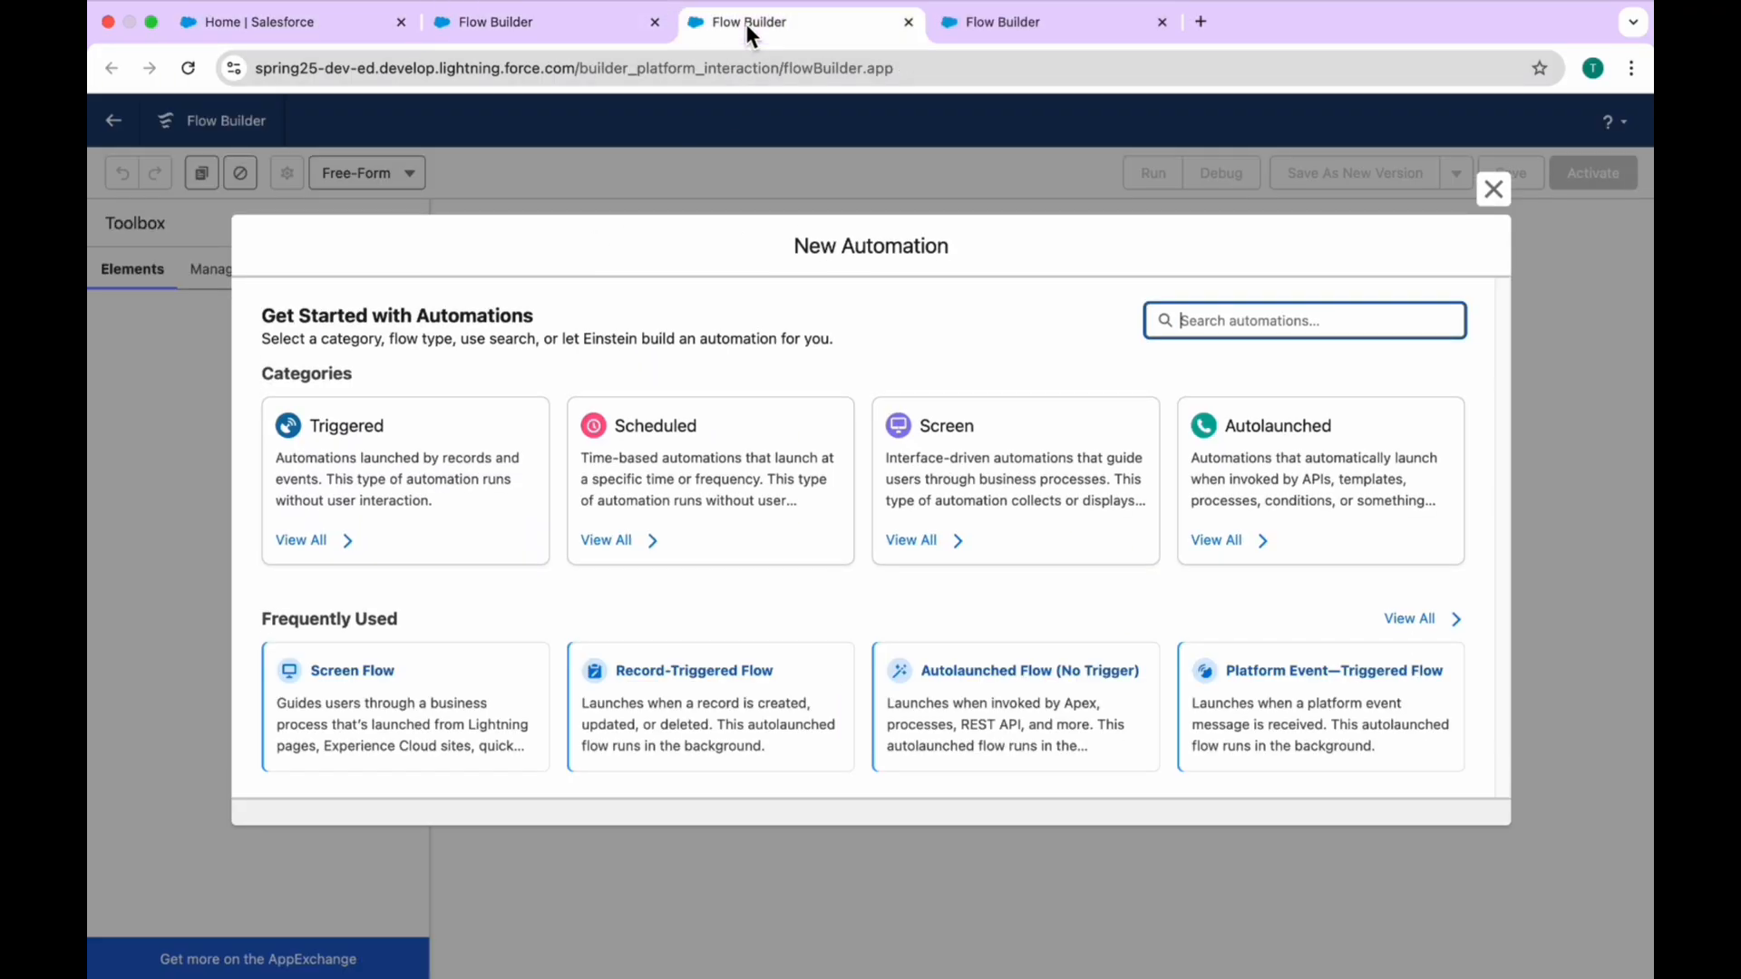
left_click(1012, 24)
left_click(548, 24)
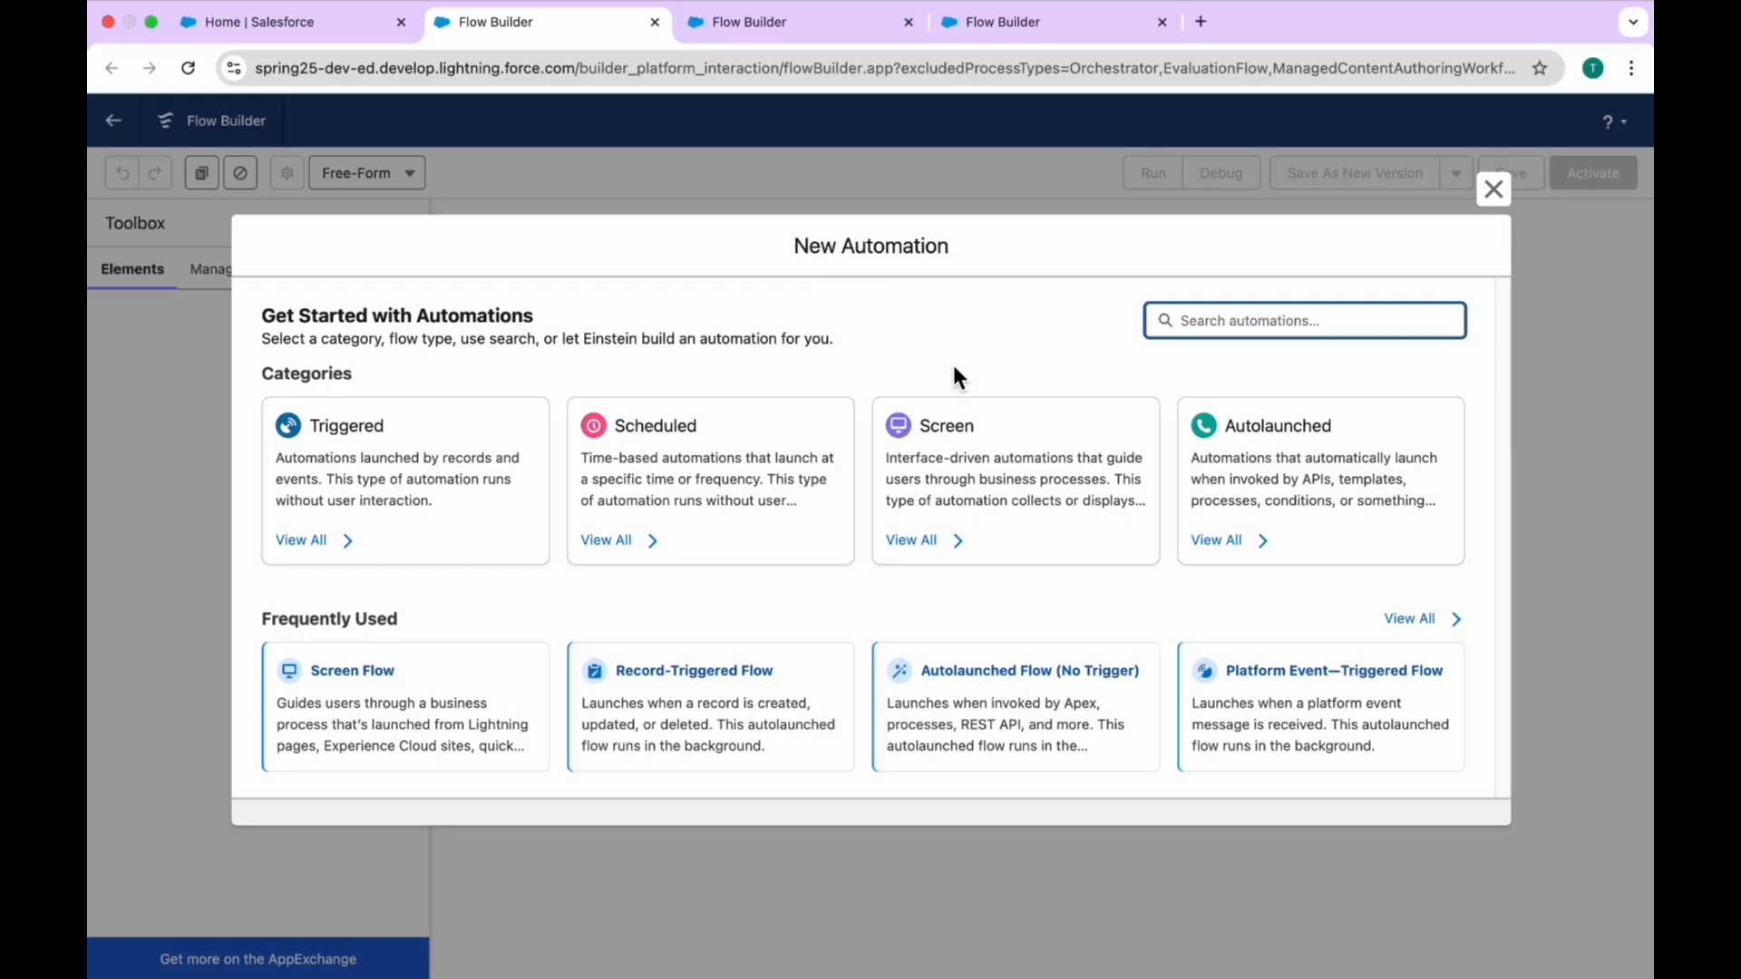
left_click(991, 435)
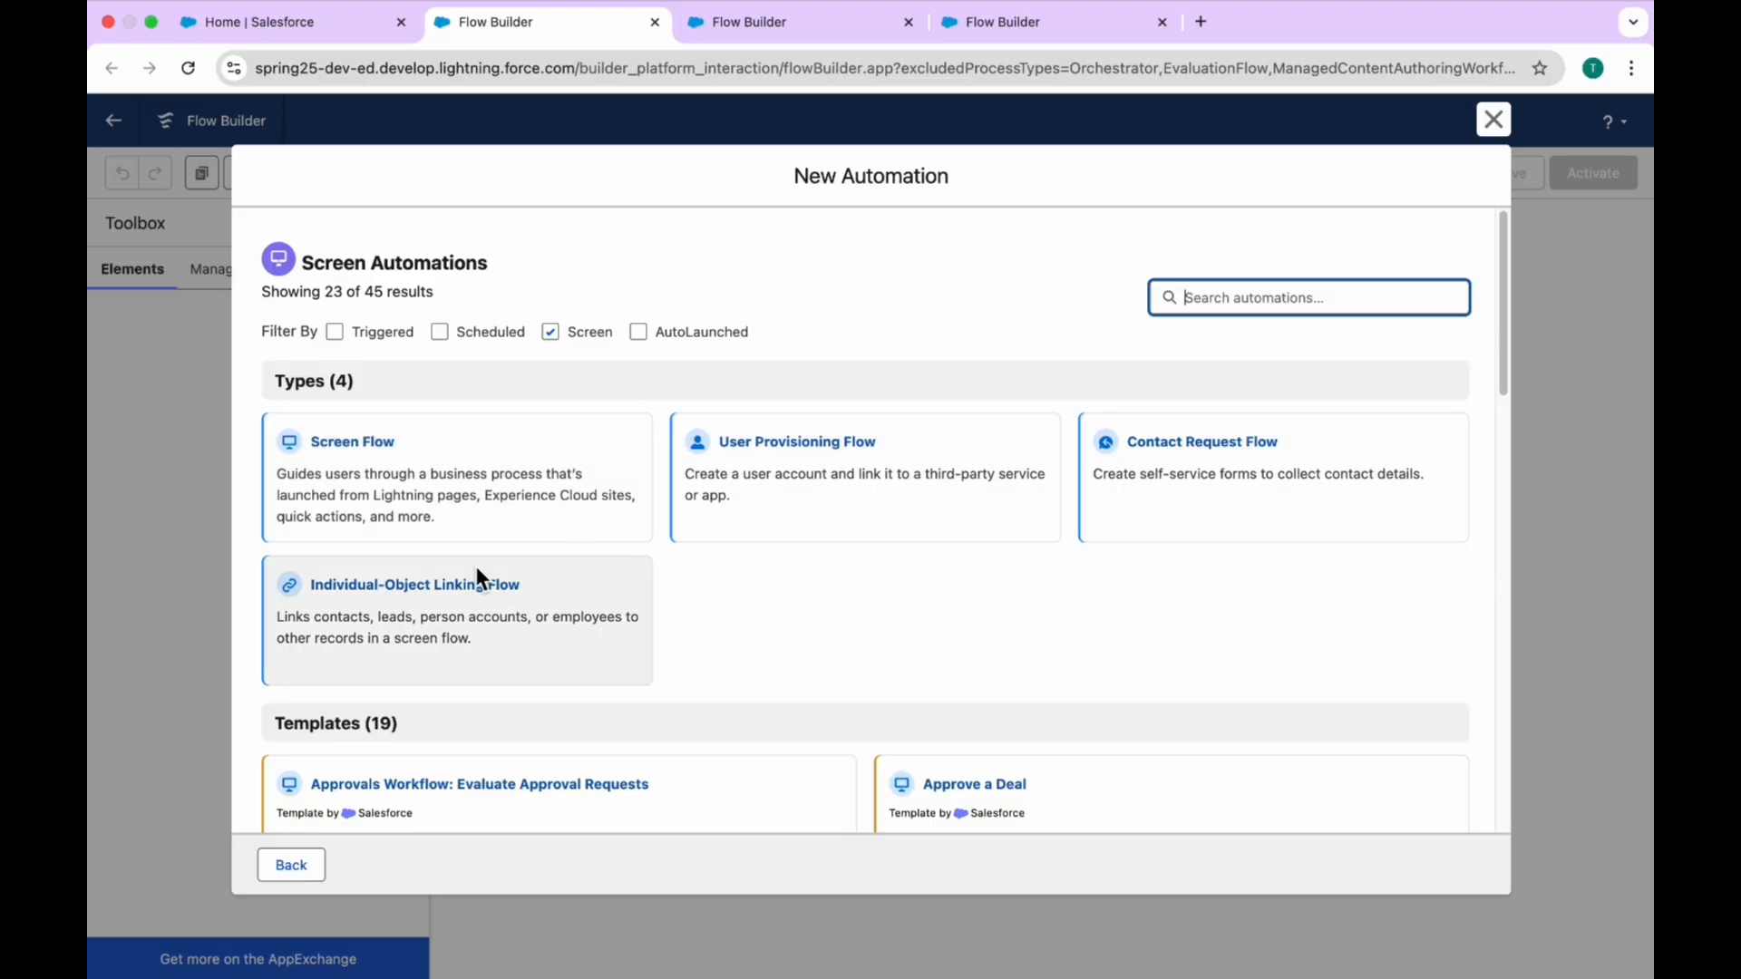
left_click(408, 437)
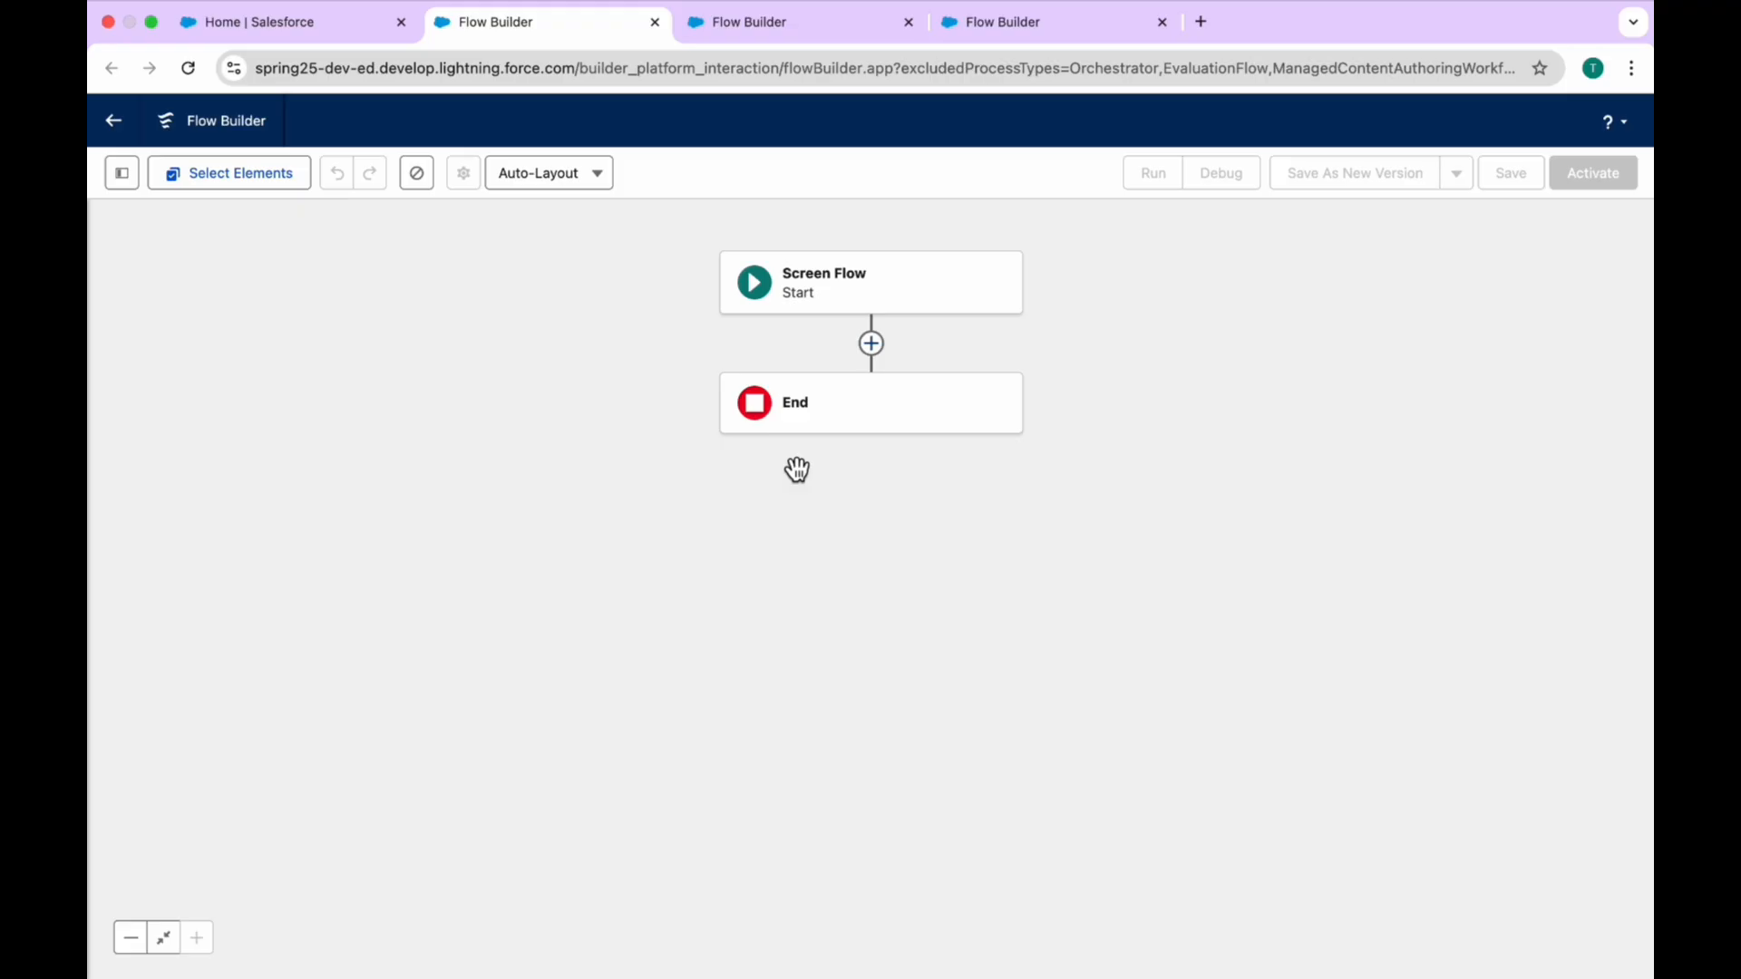
Step: Add a Screen element between Start and End and give it the label and API name Screen1
left_click_drag(1097, 335, 962, 385)
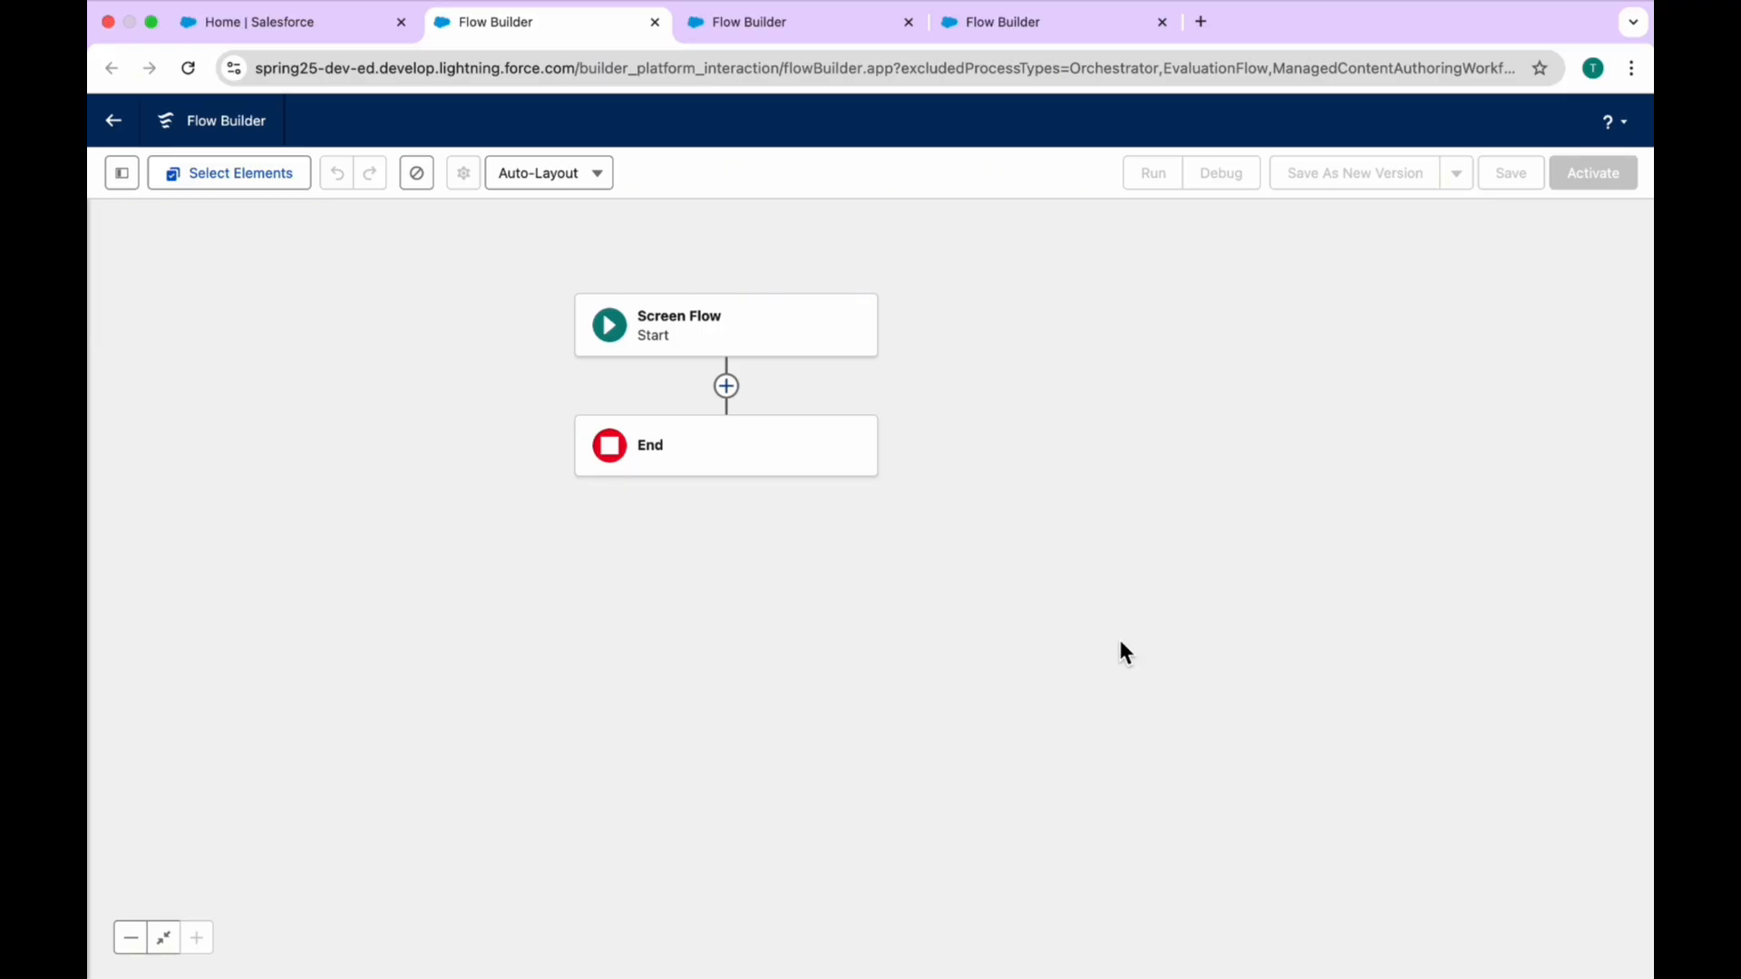
left_click(727, 335)
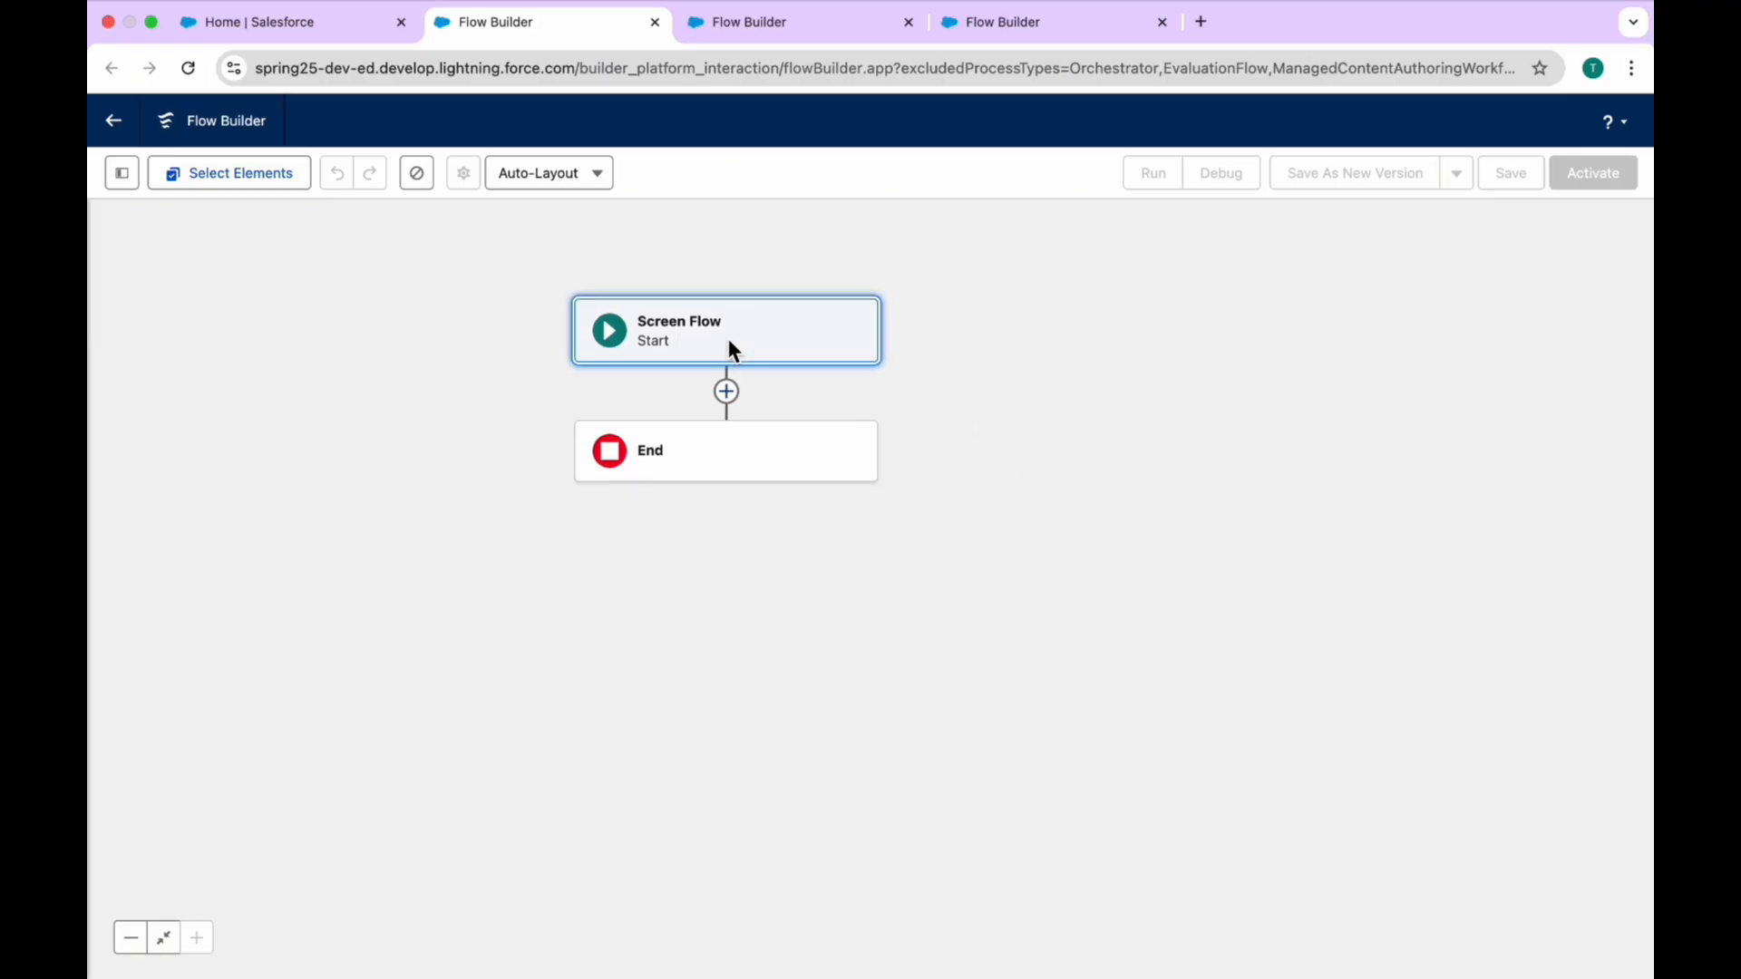
left_click_drag(727, 336, 625, 337)
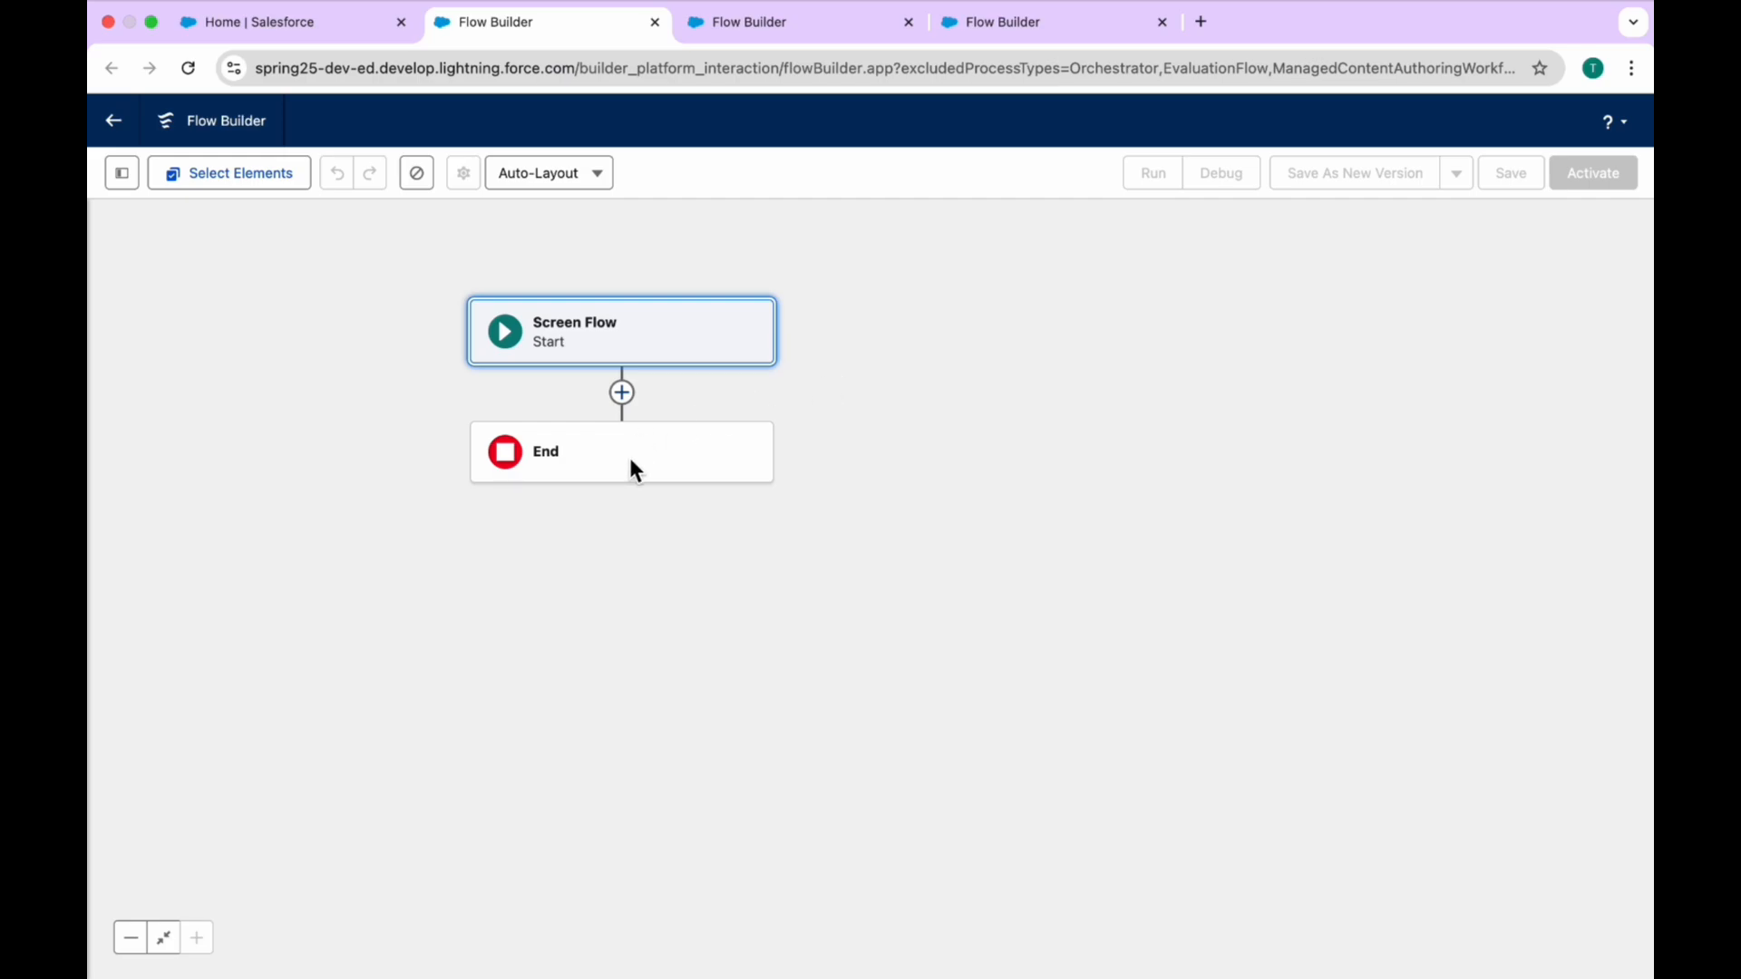
left_click(623, 395)
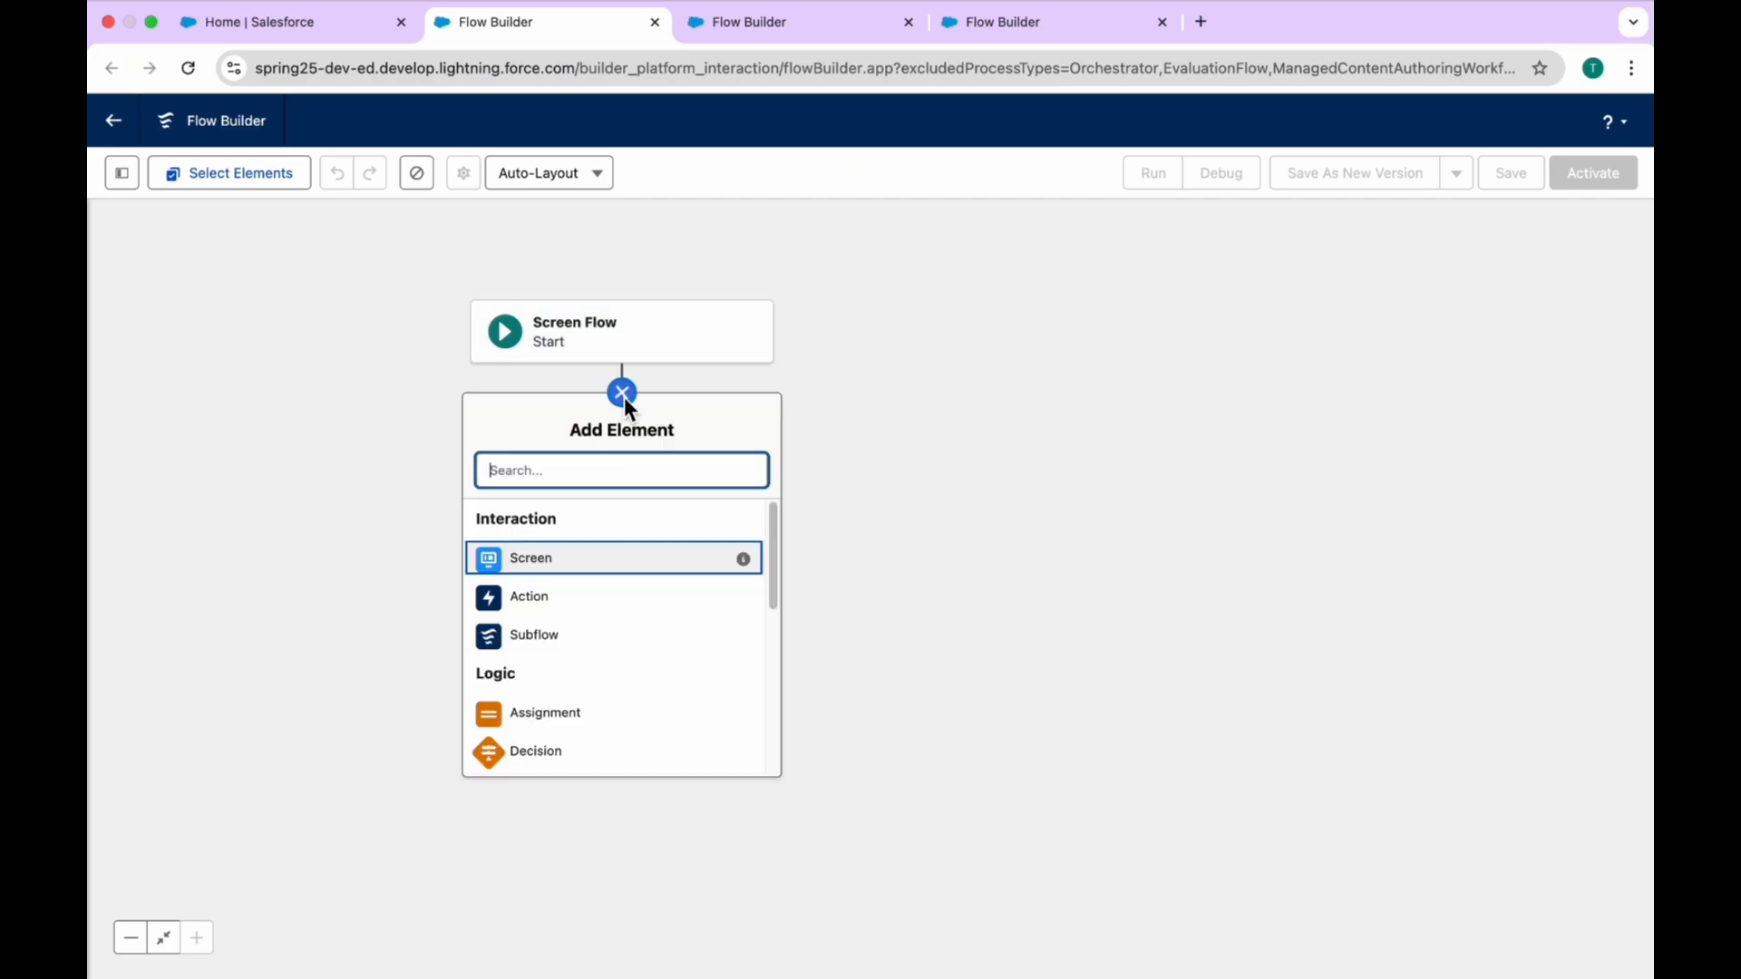
left_click(573, 558)
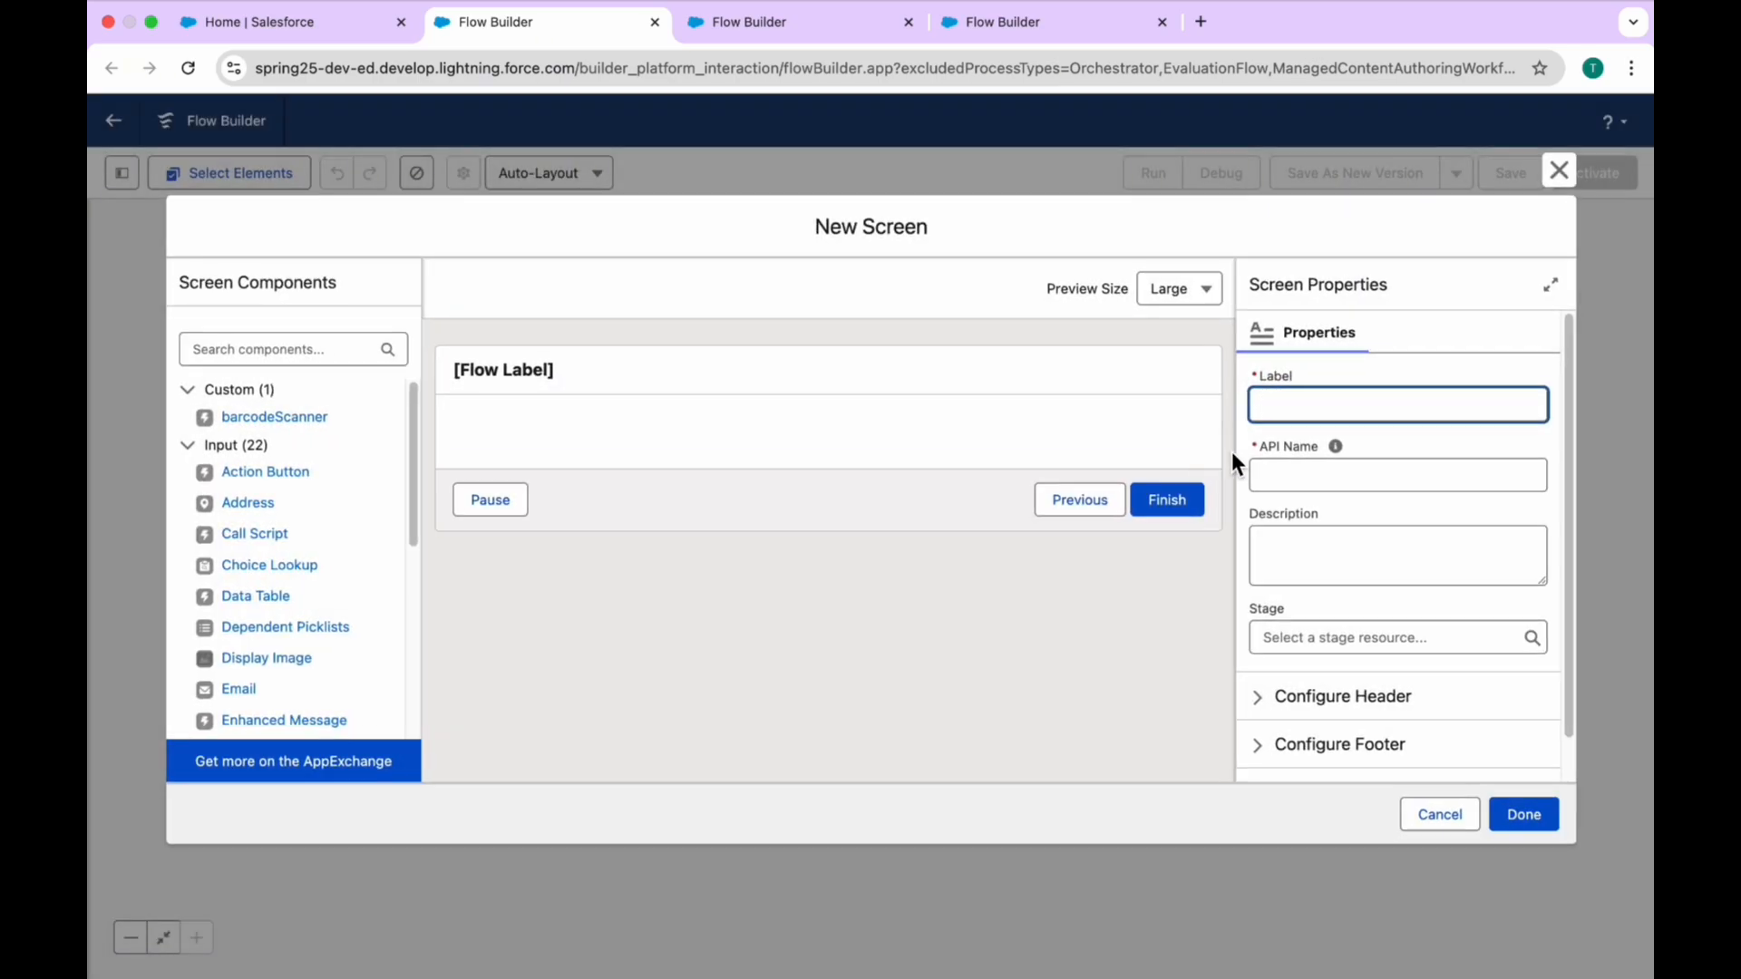
type("Screen1")
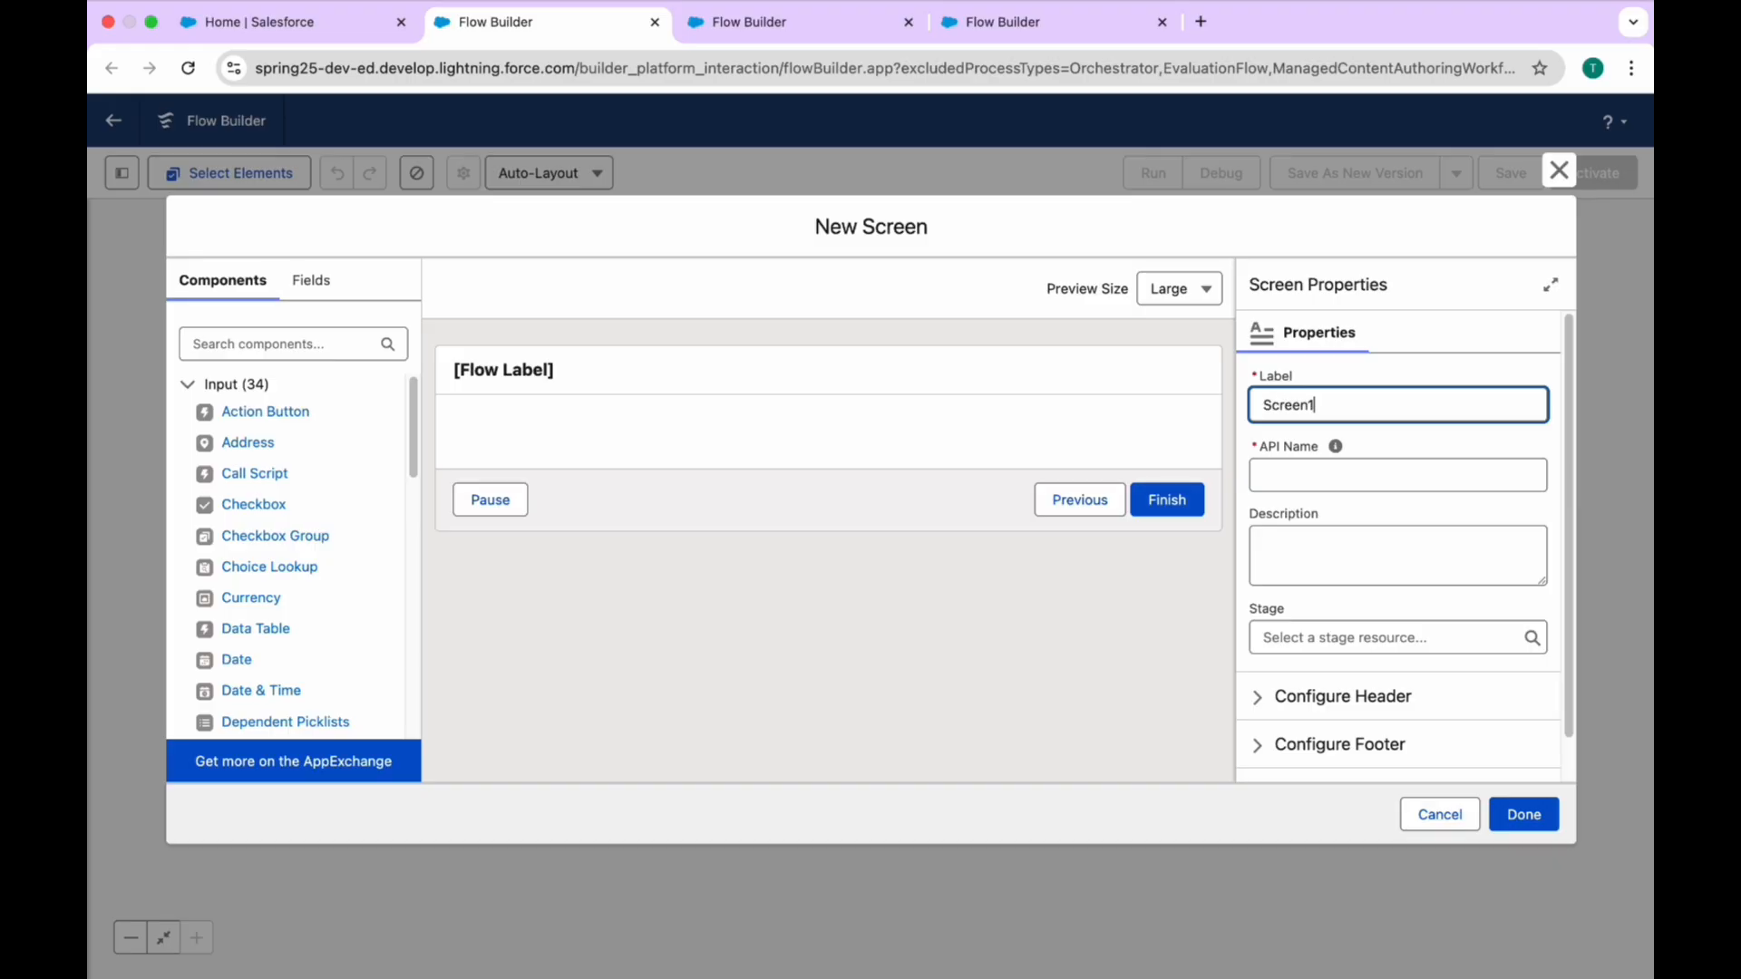
key("Tab")
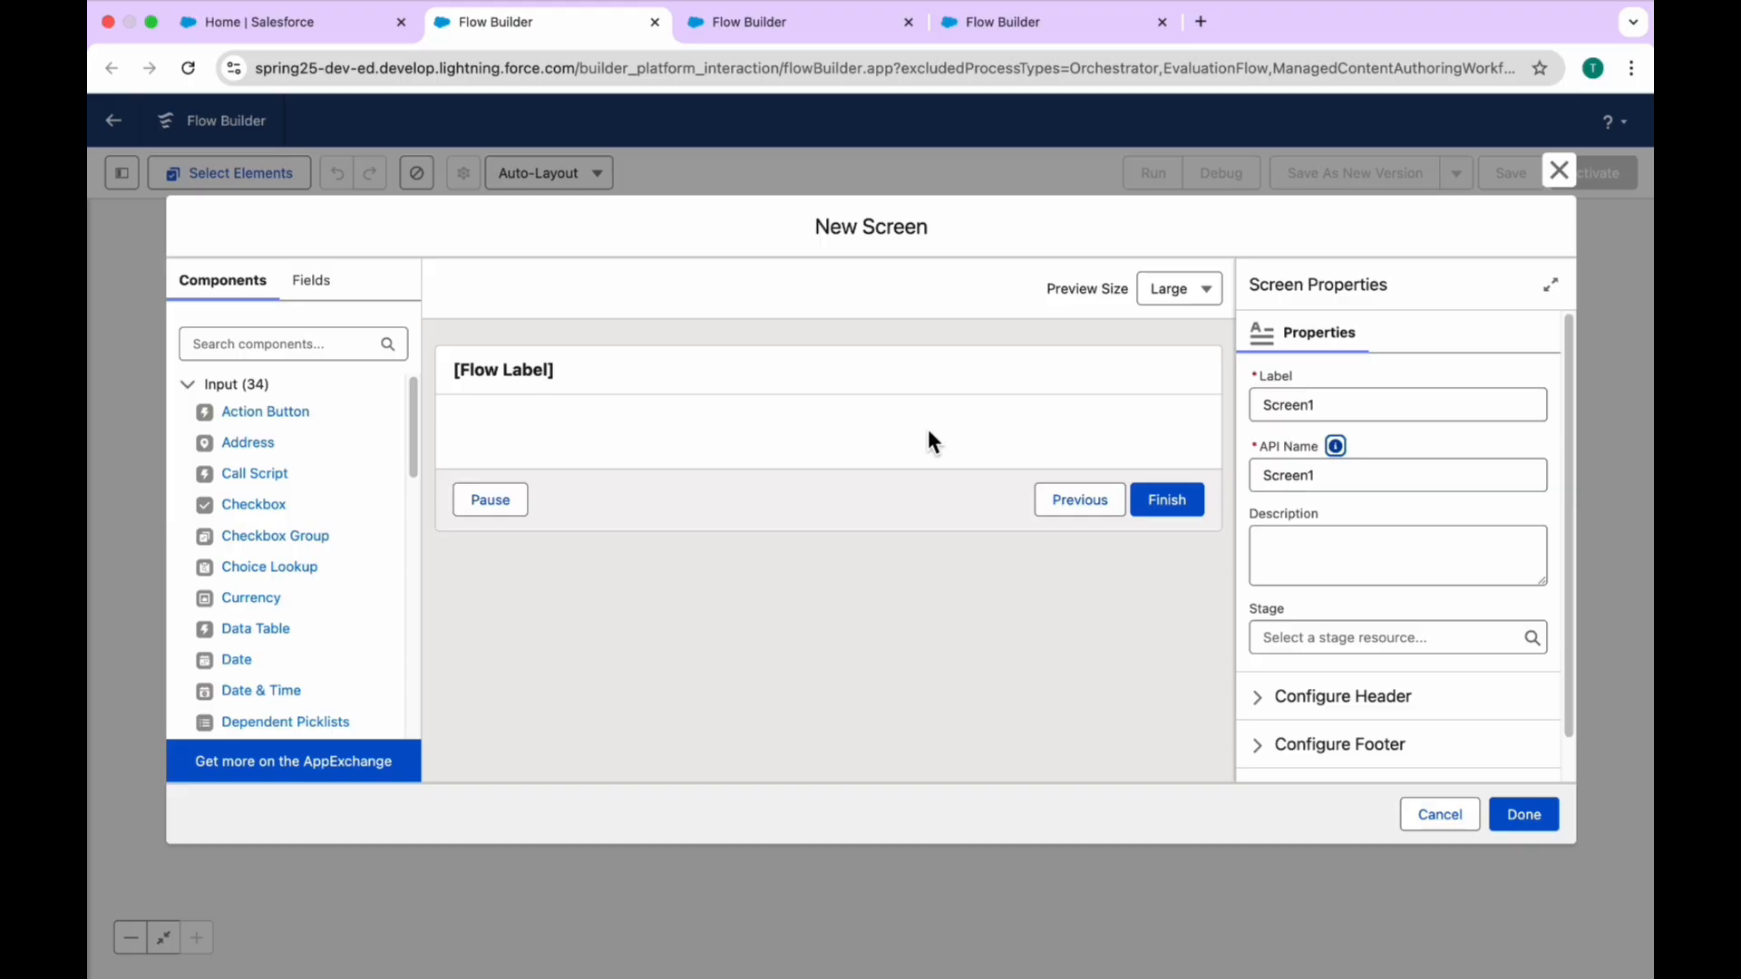
Step: Add a Display Text component with the API name result to Screen1 and finish the screen
left_click(277, 344)
type("dis")
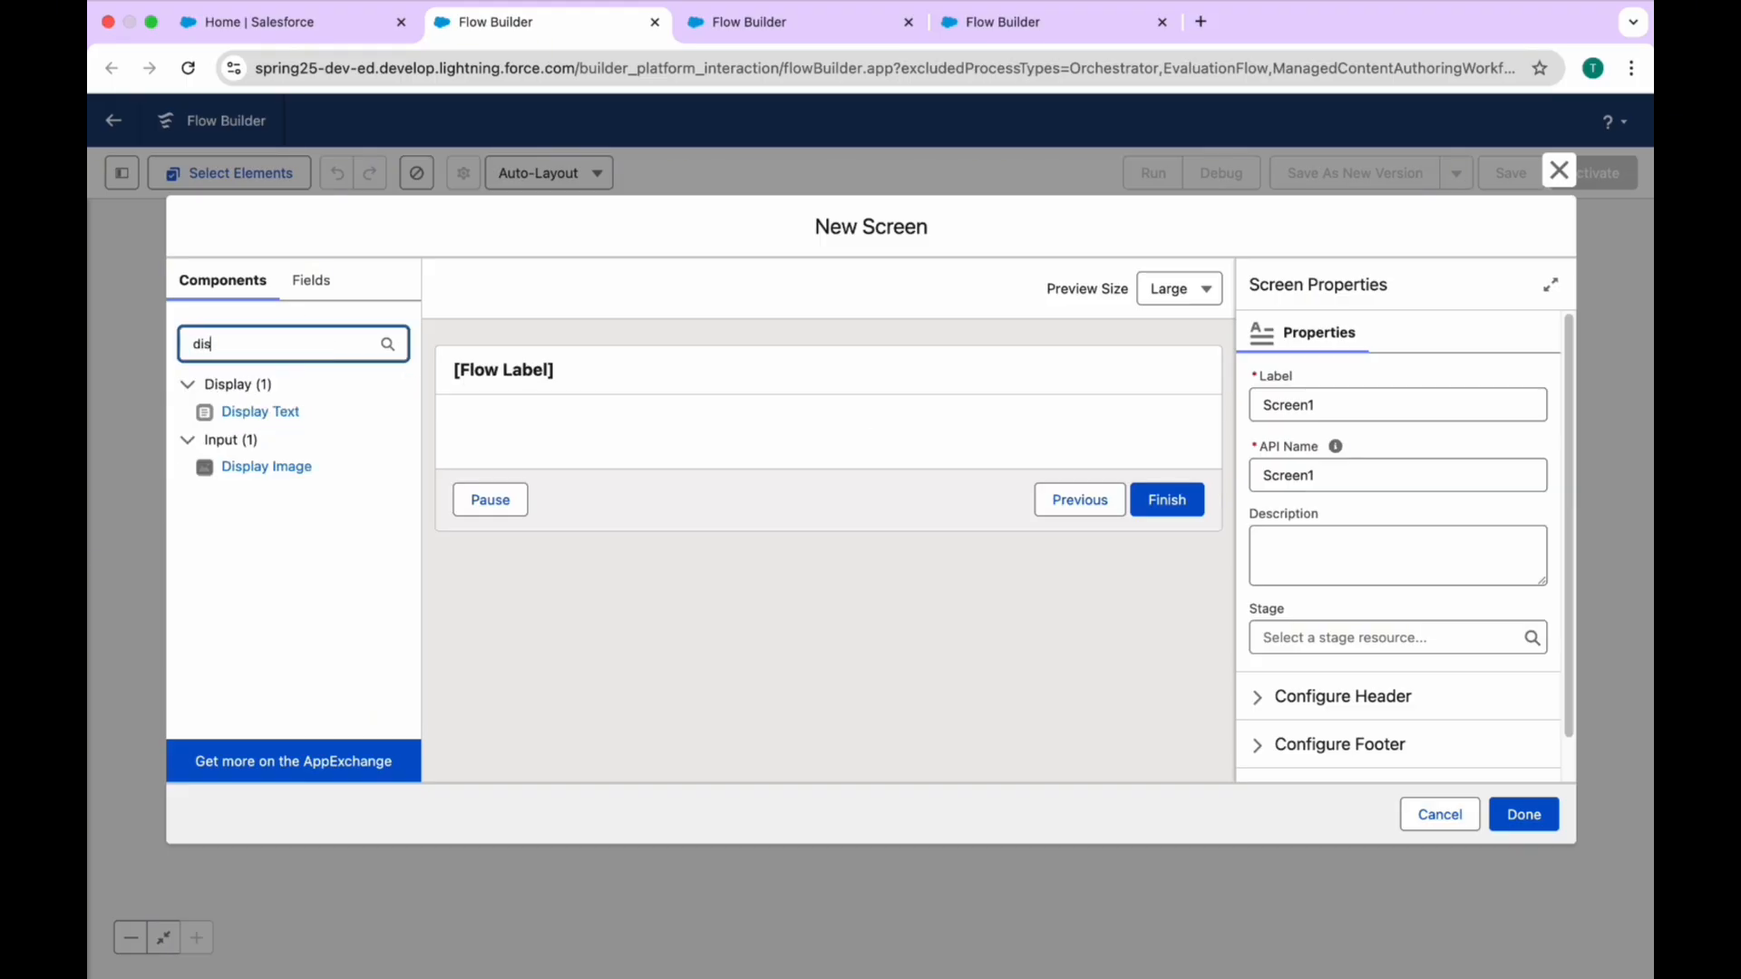
left_click_drag(373, 415, 581, 425)
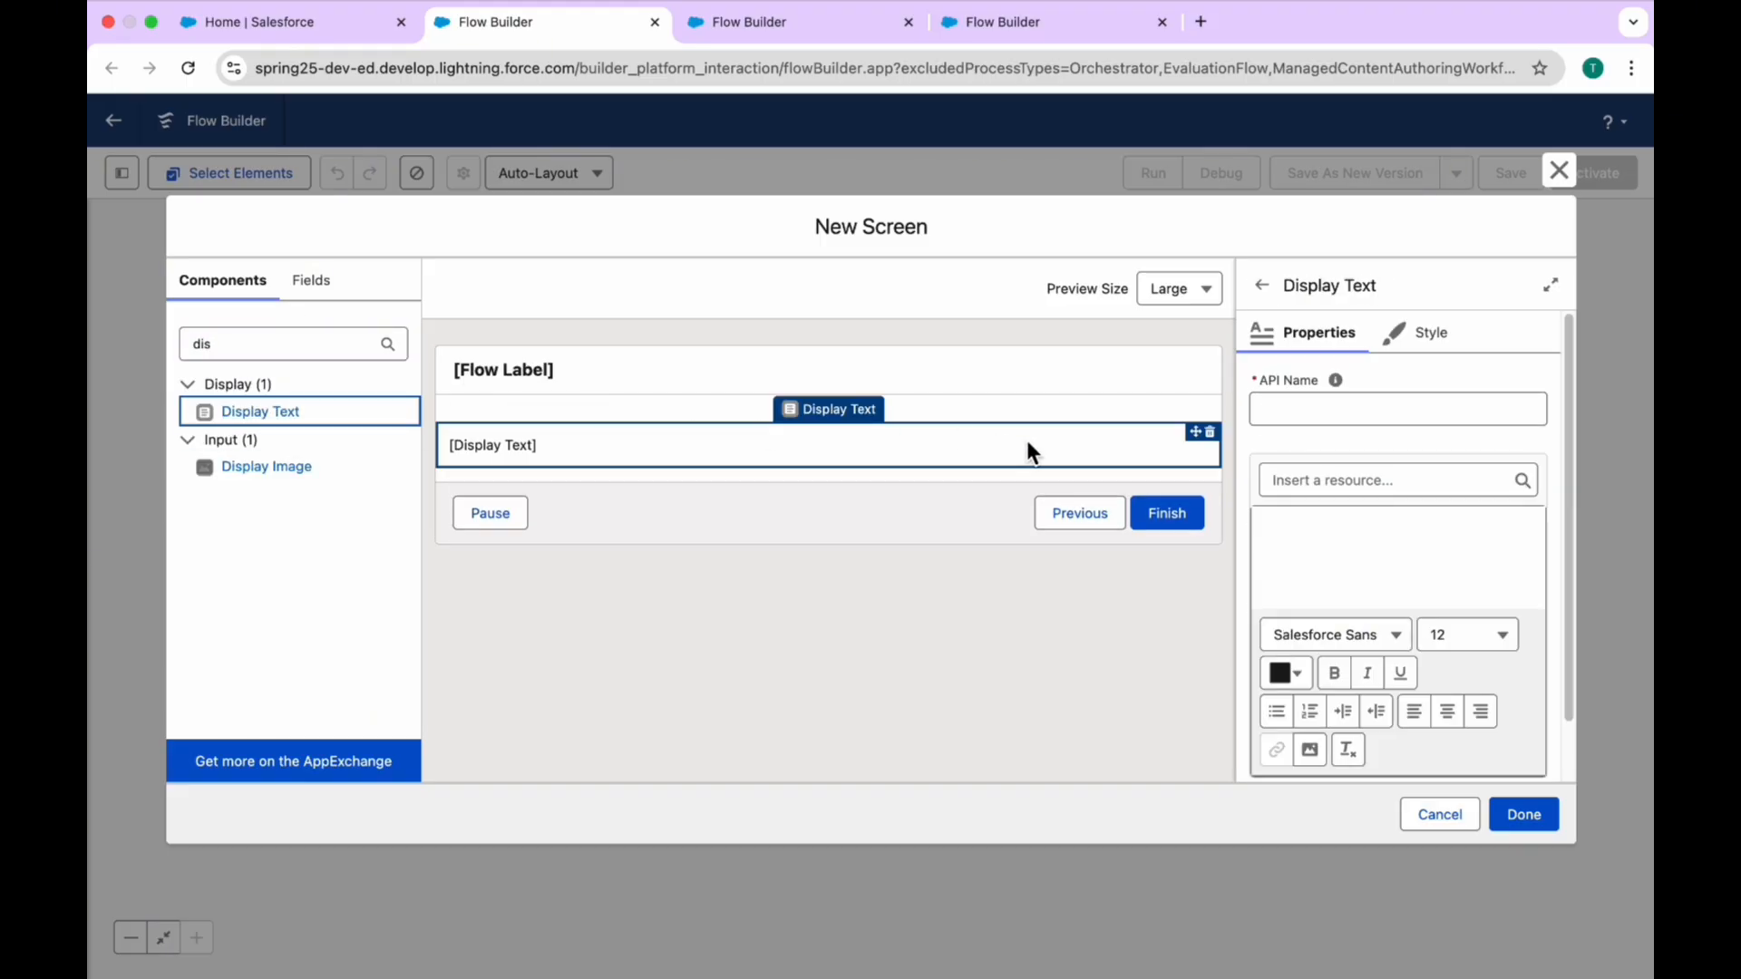
left_click(1325, 419)
type("result")
left_click(1325, 478)
left_click(1539, 810)
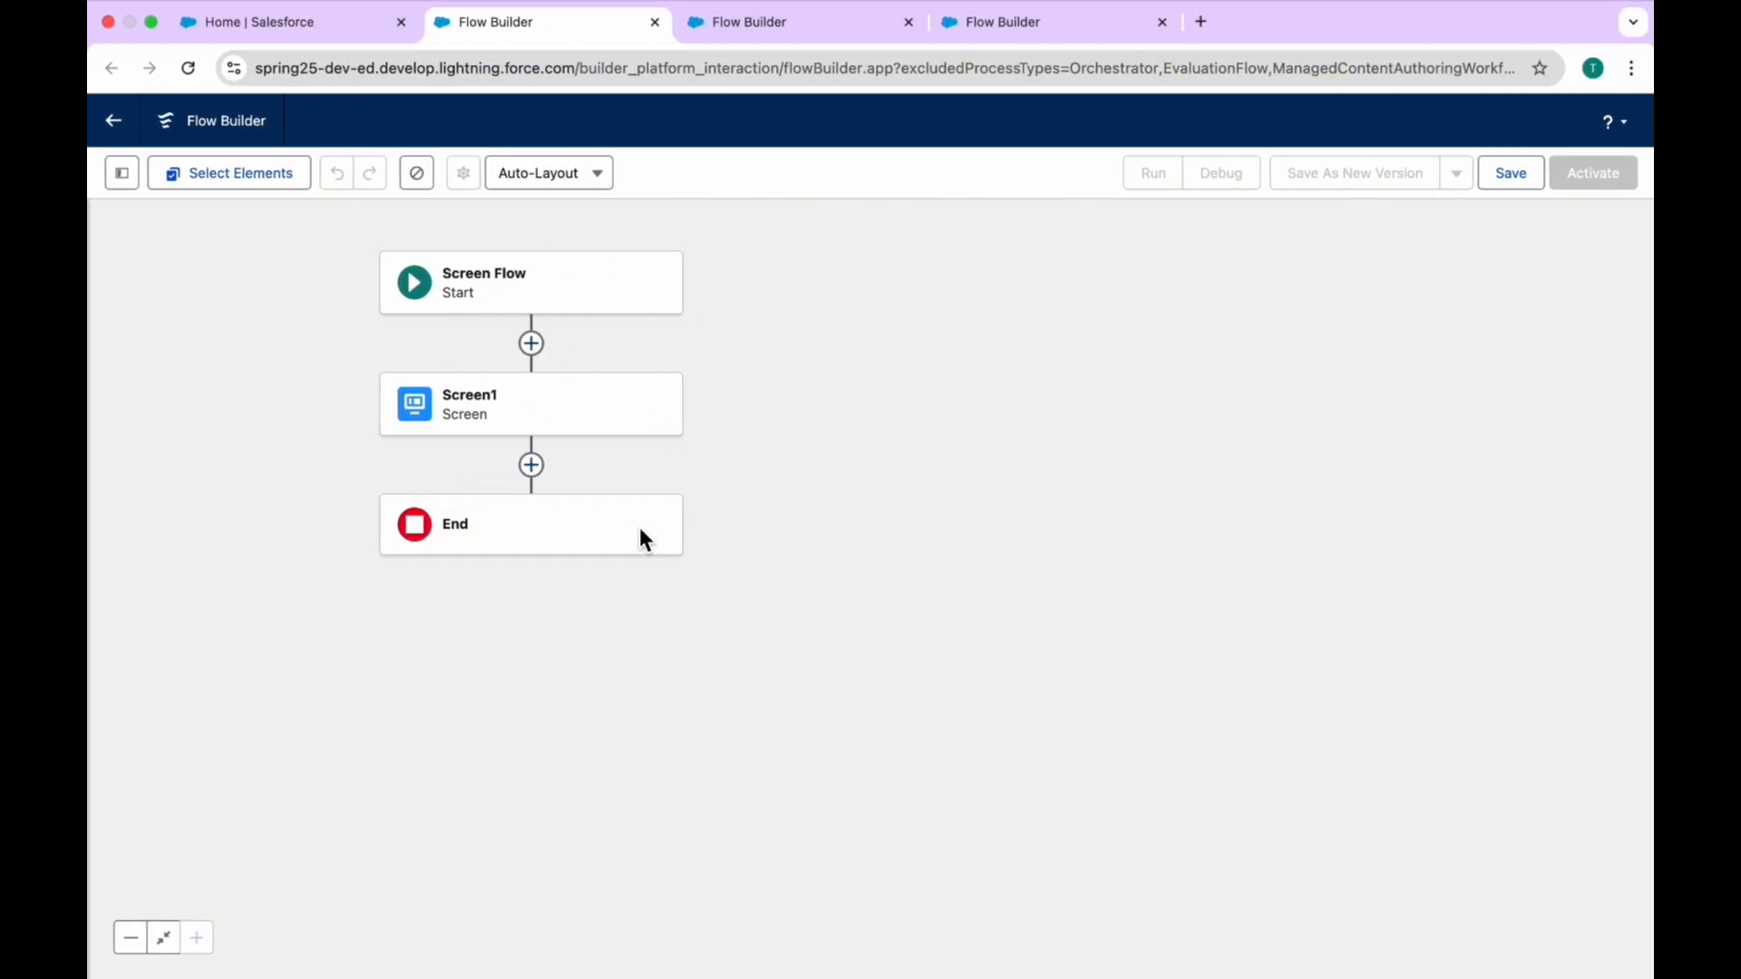
left_click_drag(843, 333, 991, 396)
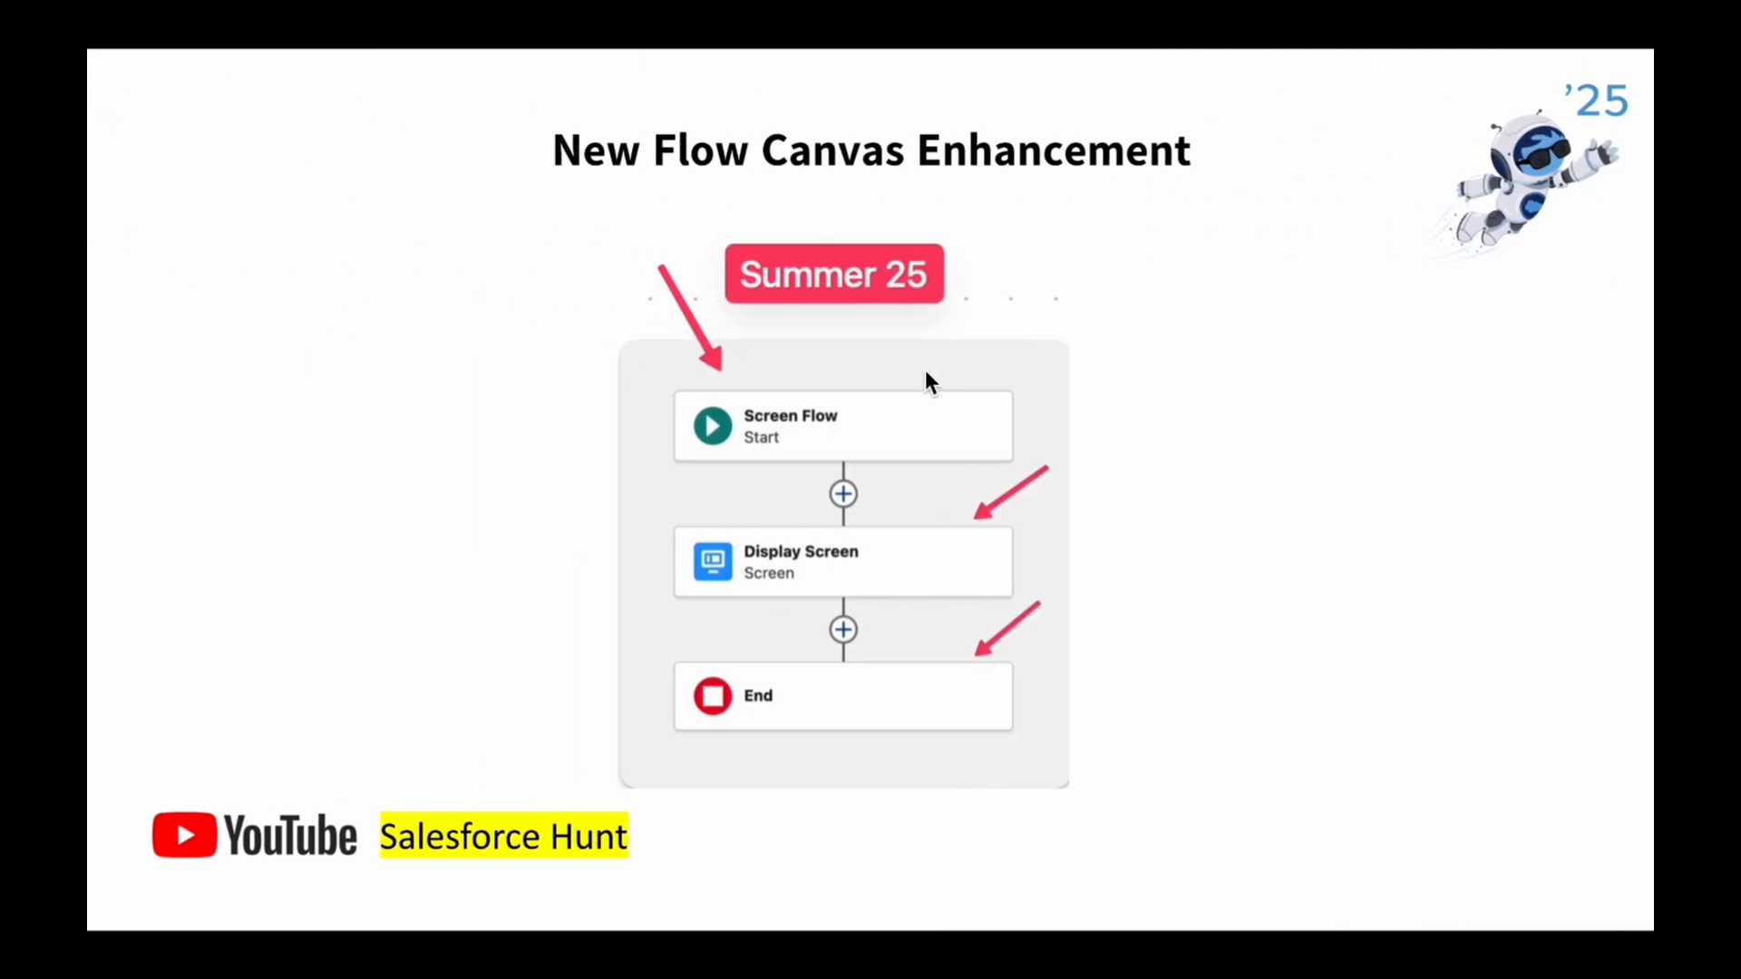
key("Right")
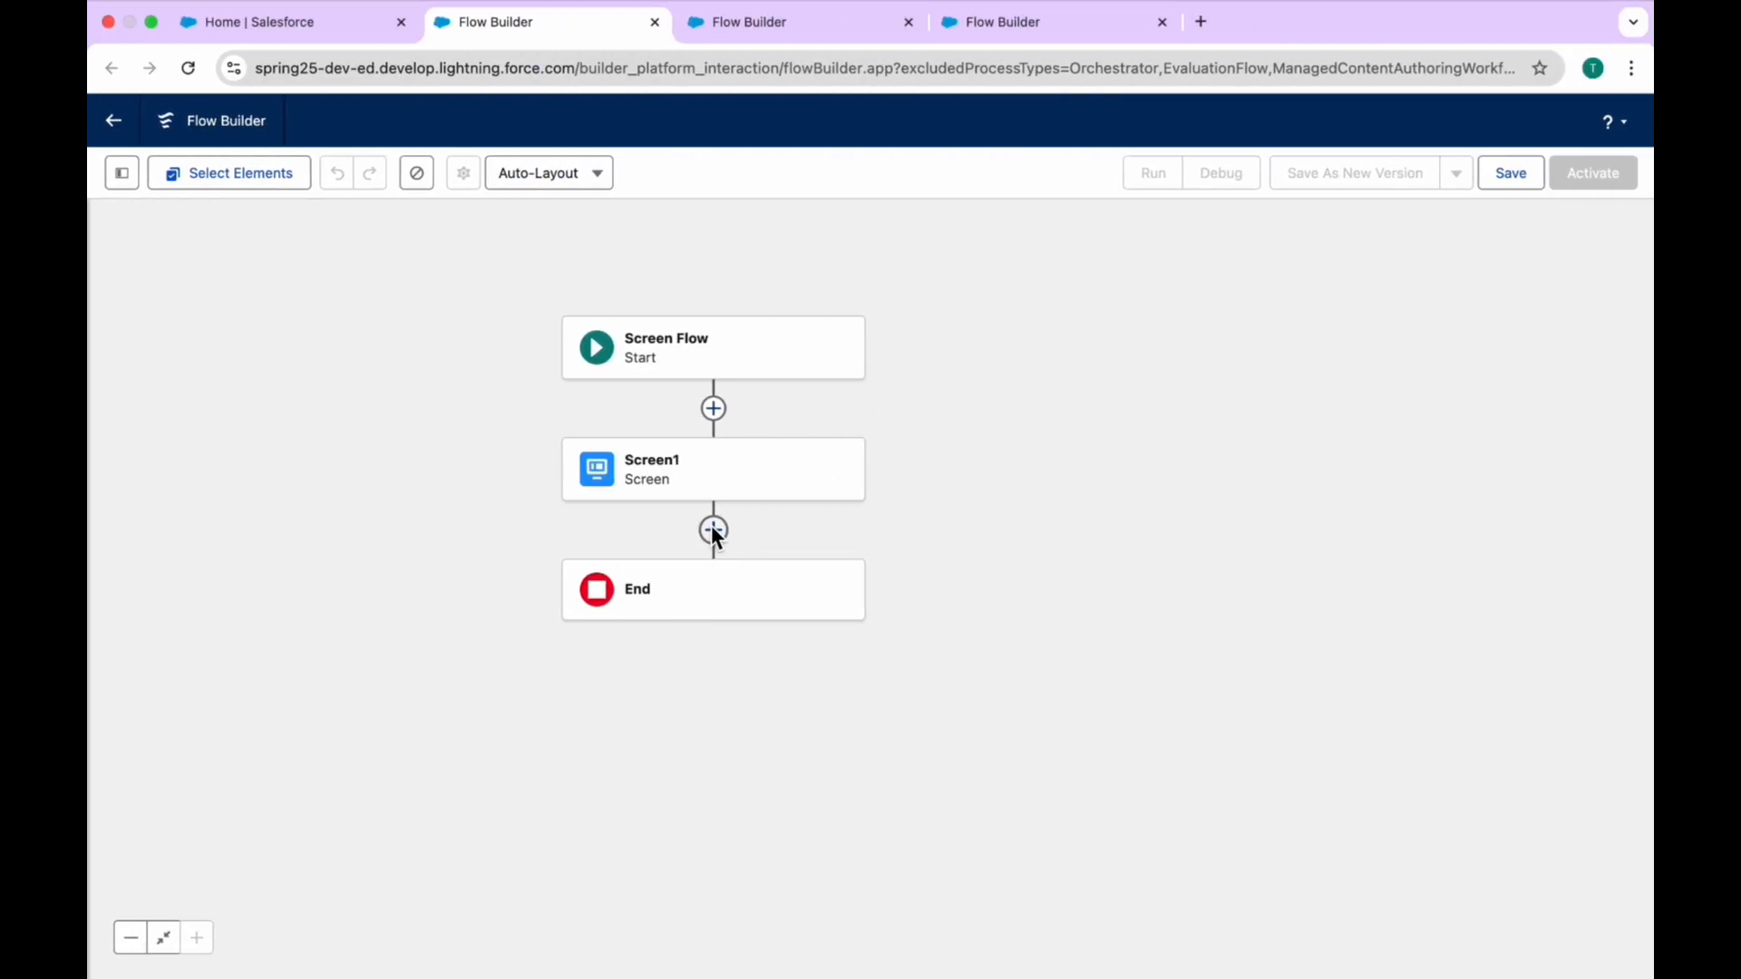
Step: Add a Get Records element labelled Get Accounts between Screen1 and End
left_click(715, 530)
left_click(687, 601)
type("get")
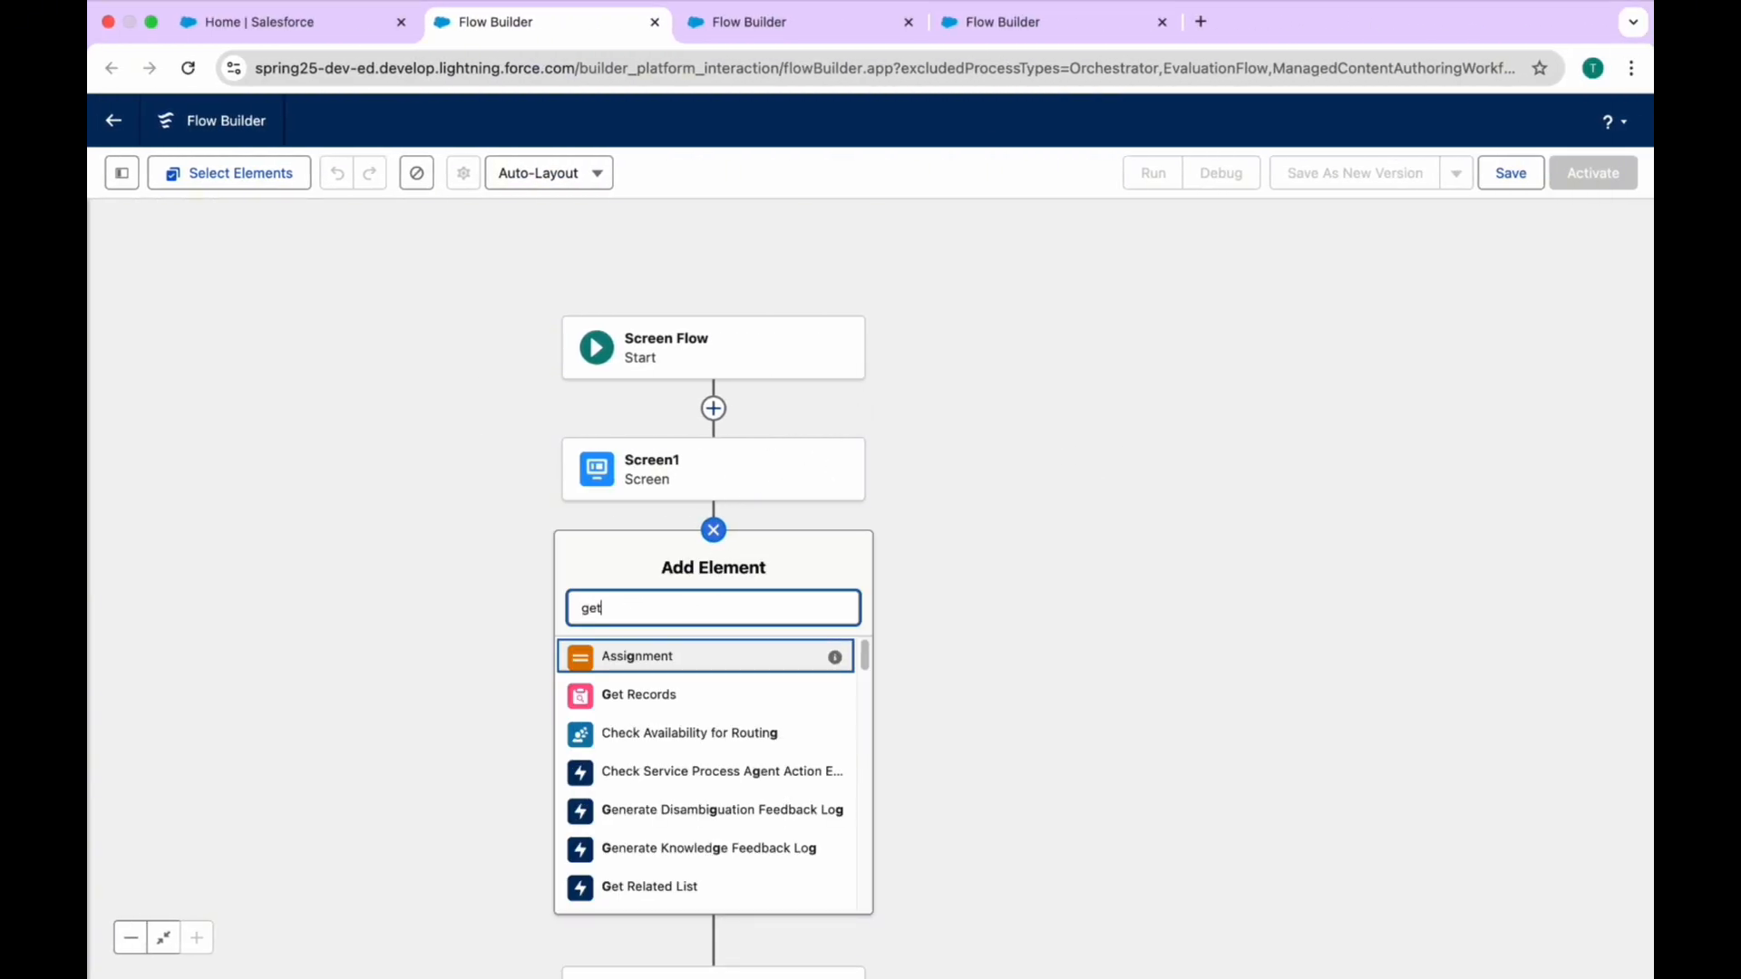
left_click(656, 666)
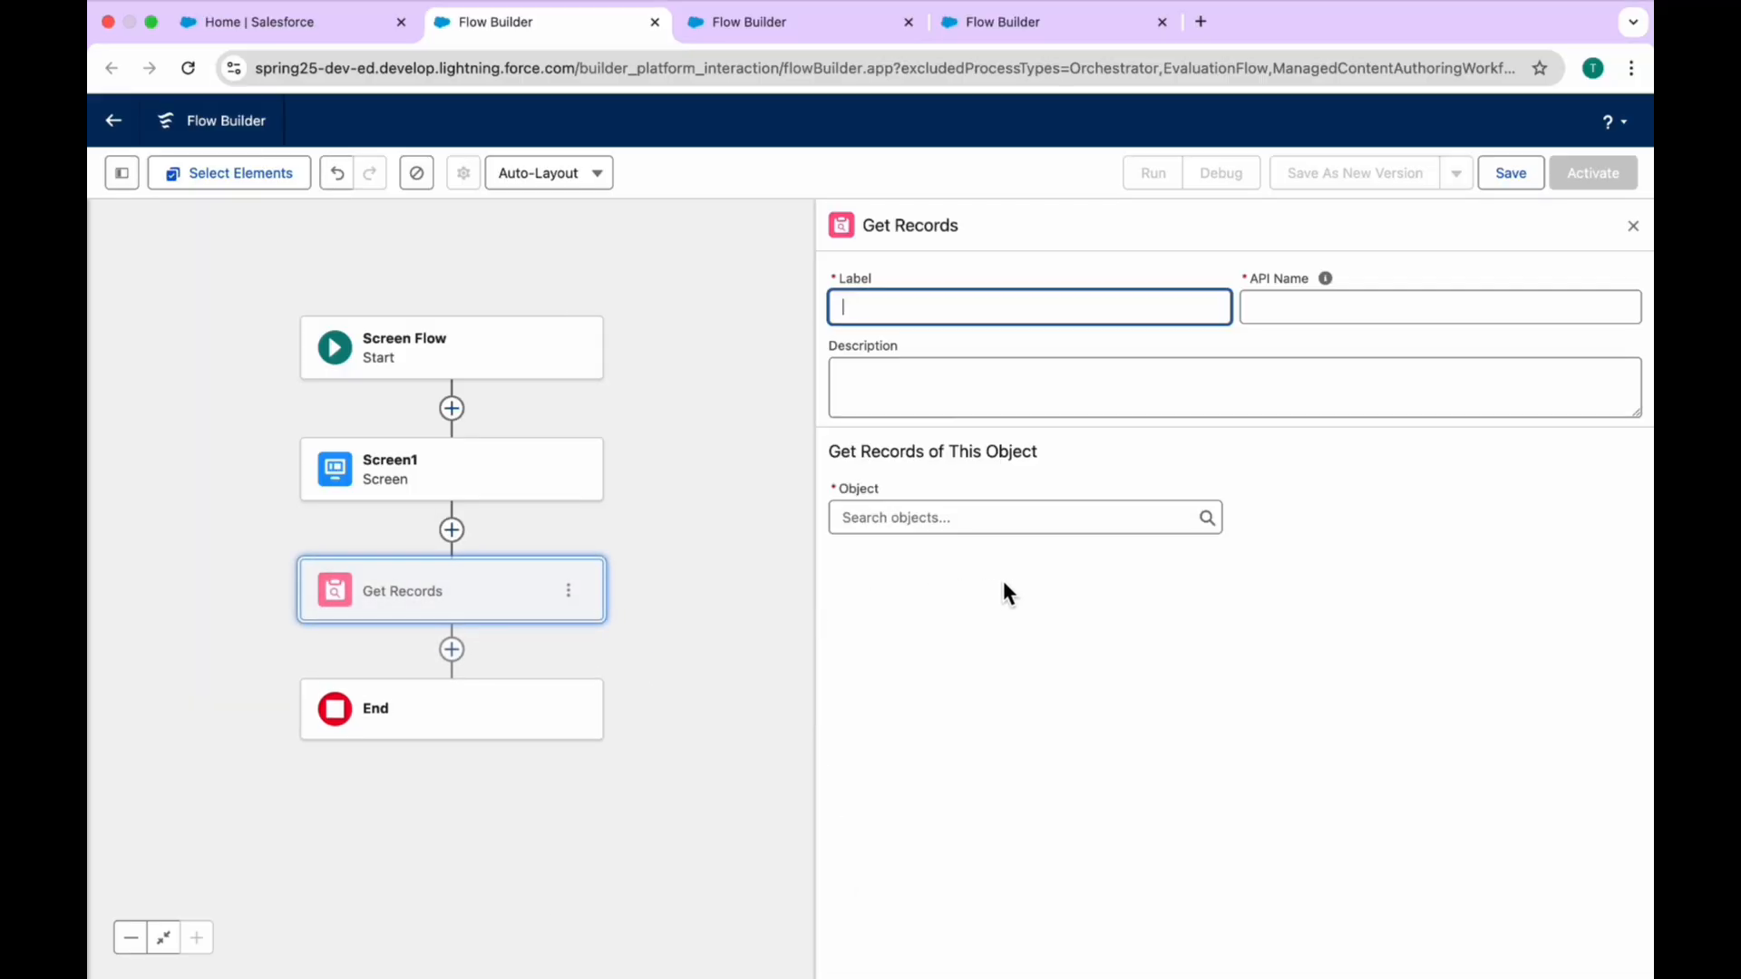
type("Get Accounts")
key("Tab")
Step: Set the object of the Get Accounts element to Account and close its settings
left_click(952, 522)
type("acc")
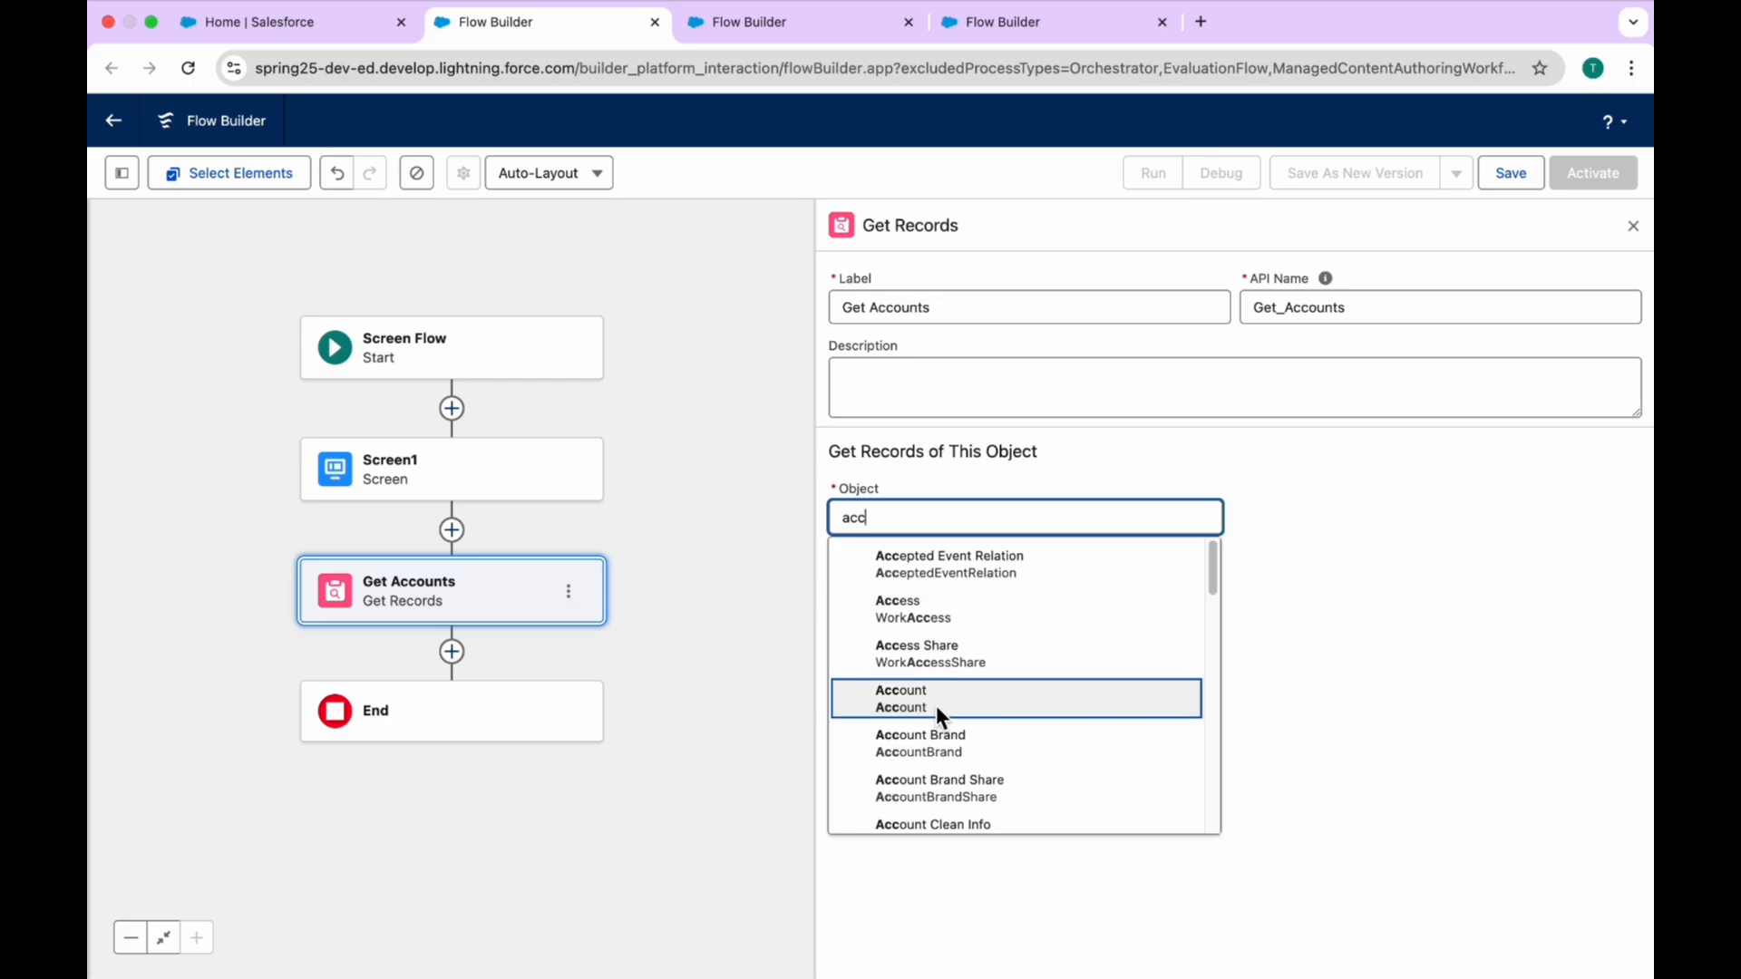
left_click(936, 705)
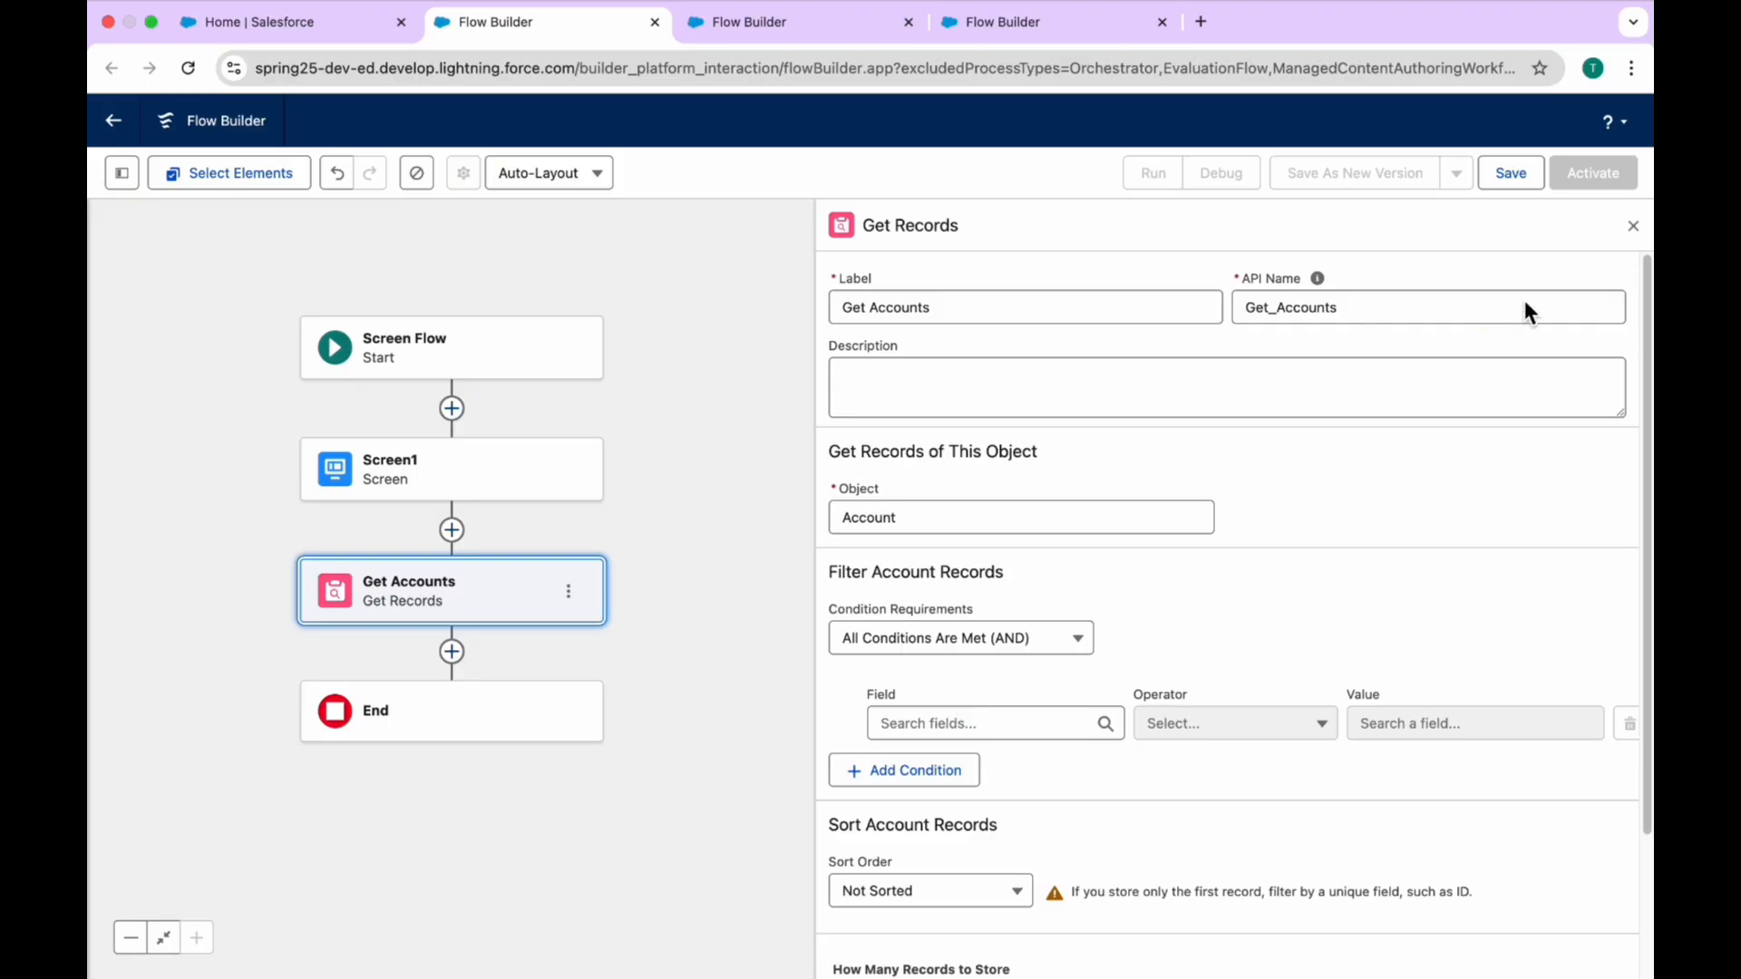
left_click(1632, 226)
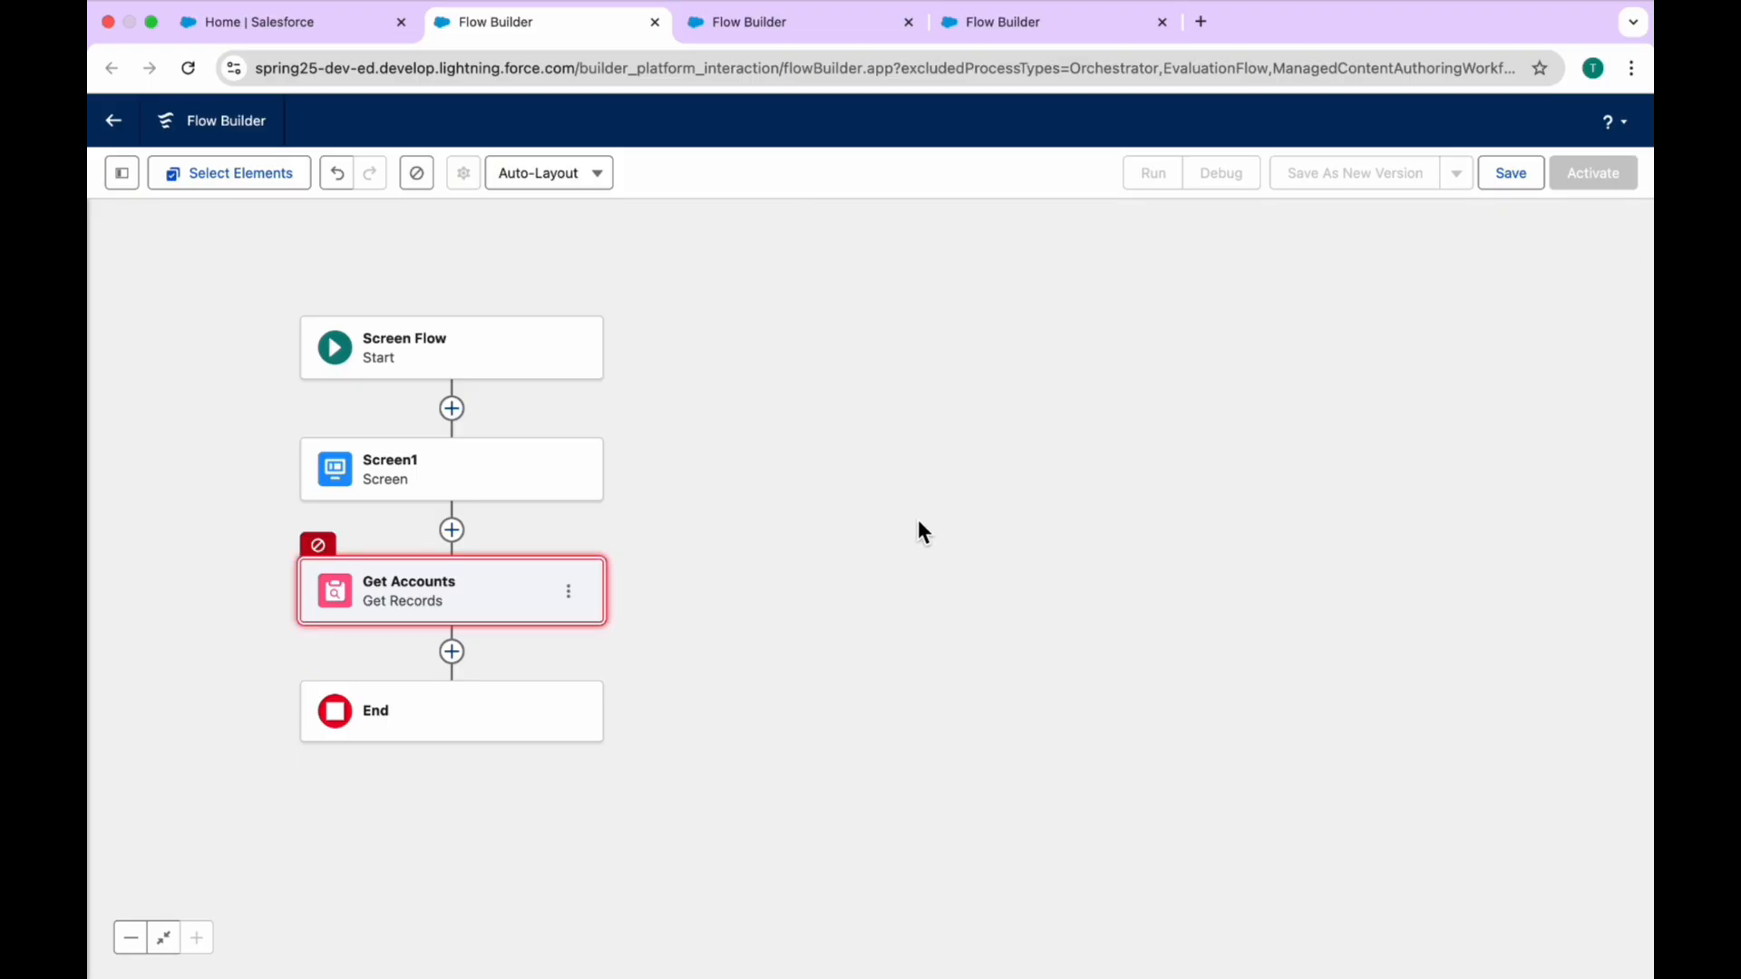
Step: Open Screen1 for editing and preview it at the Medium, Small and Large preview sizes
left_click_drag(917, 531, 1134, 399)
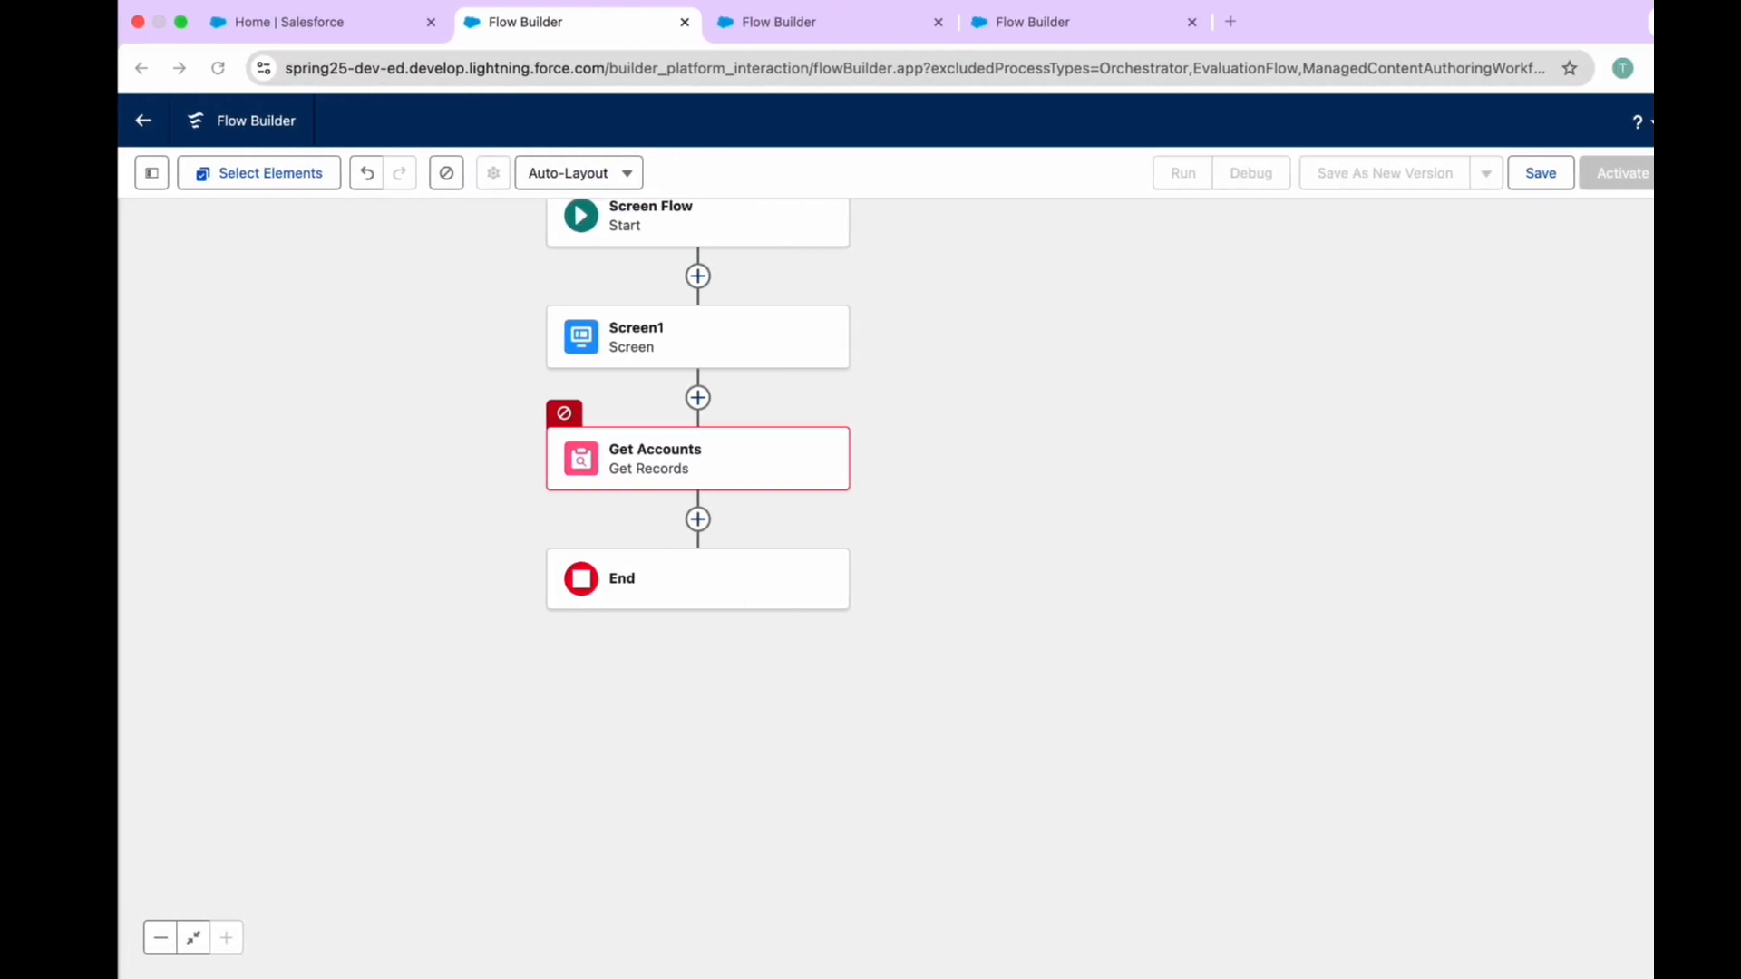
double_click(678, 349)
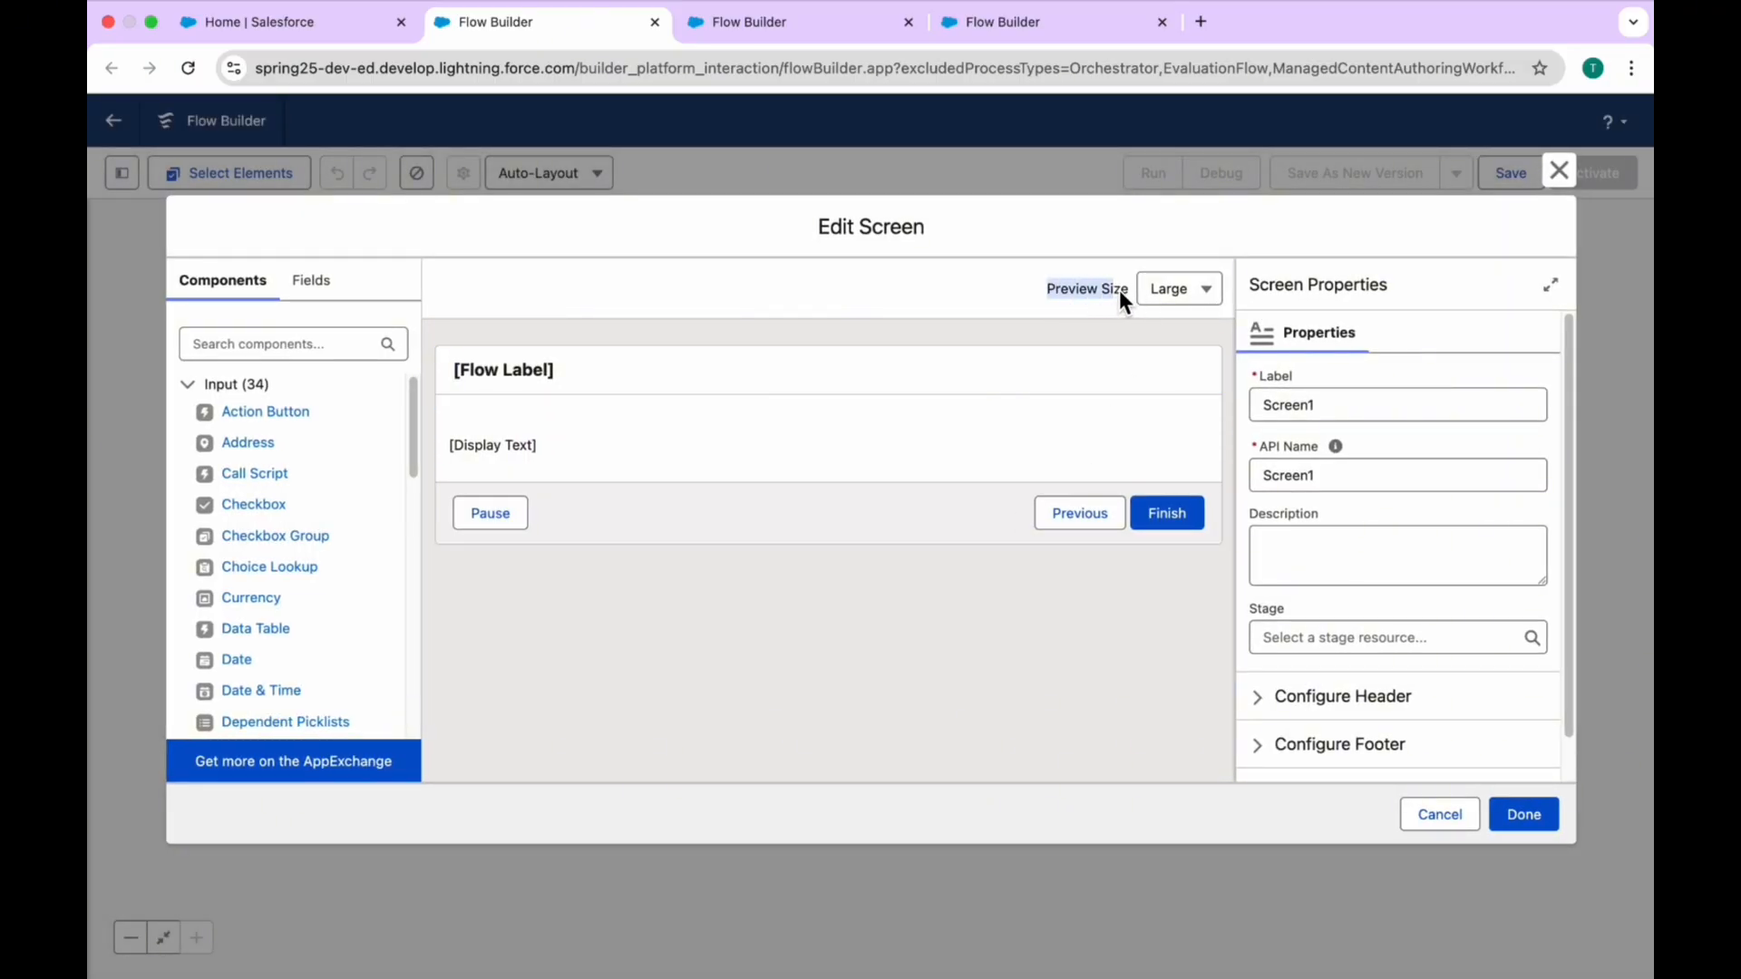
left_click(1176, 292)
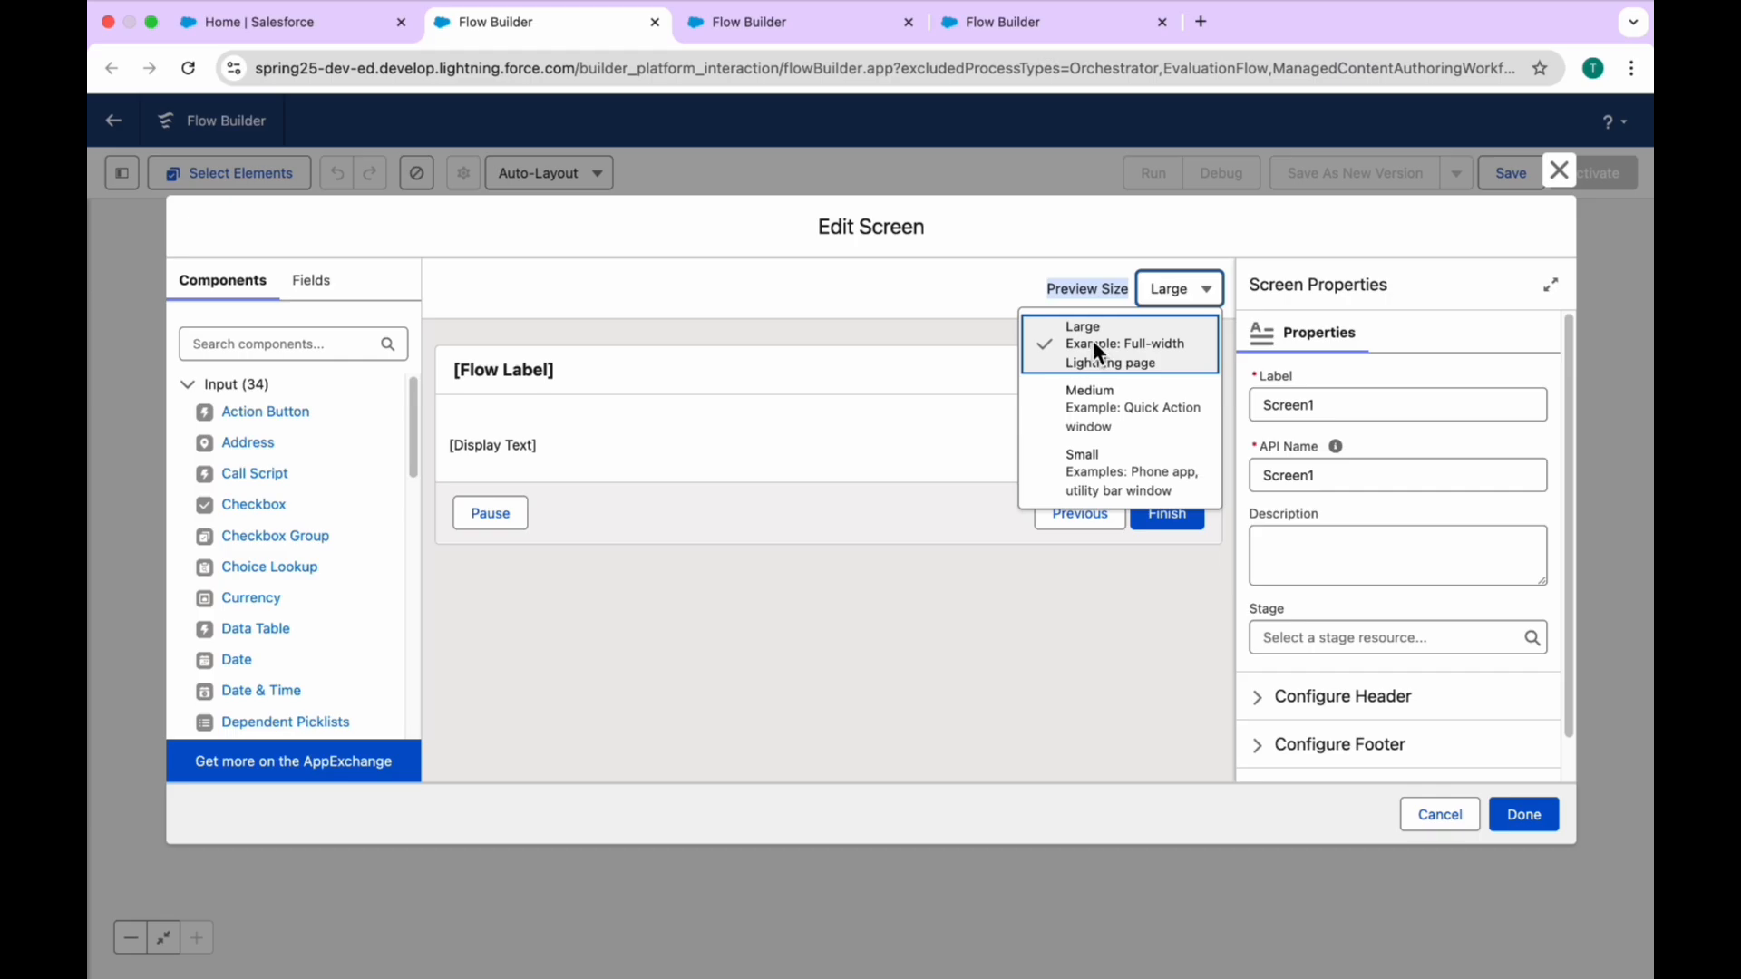
left_click(1101, 410)
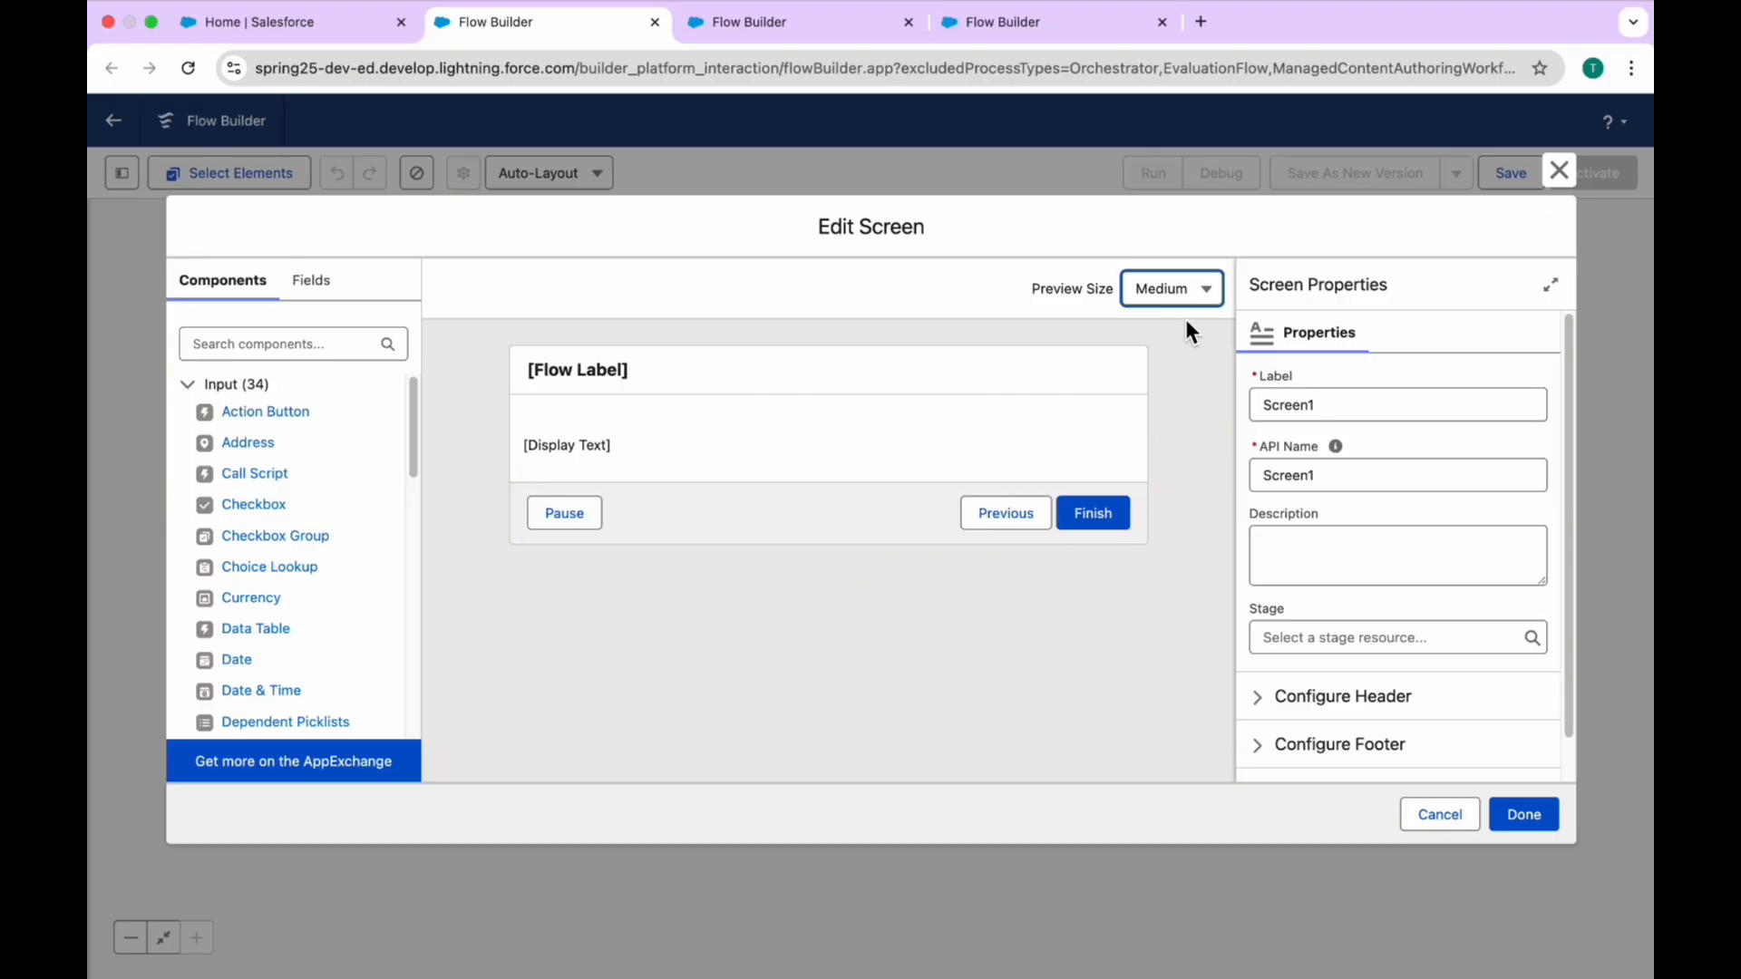
left_click(1171, 289)
left_click(1200, 466)
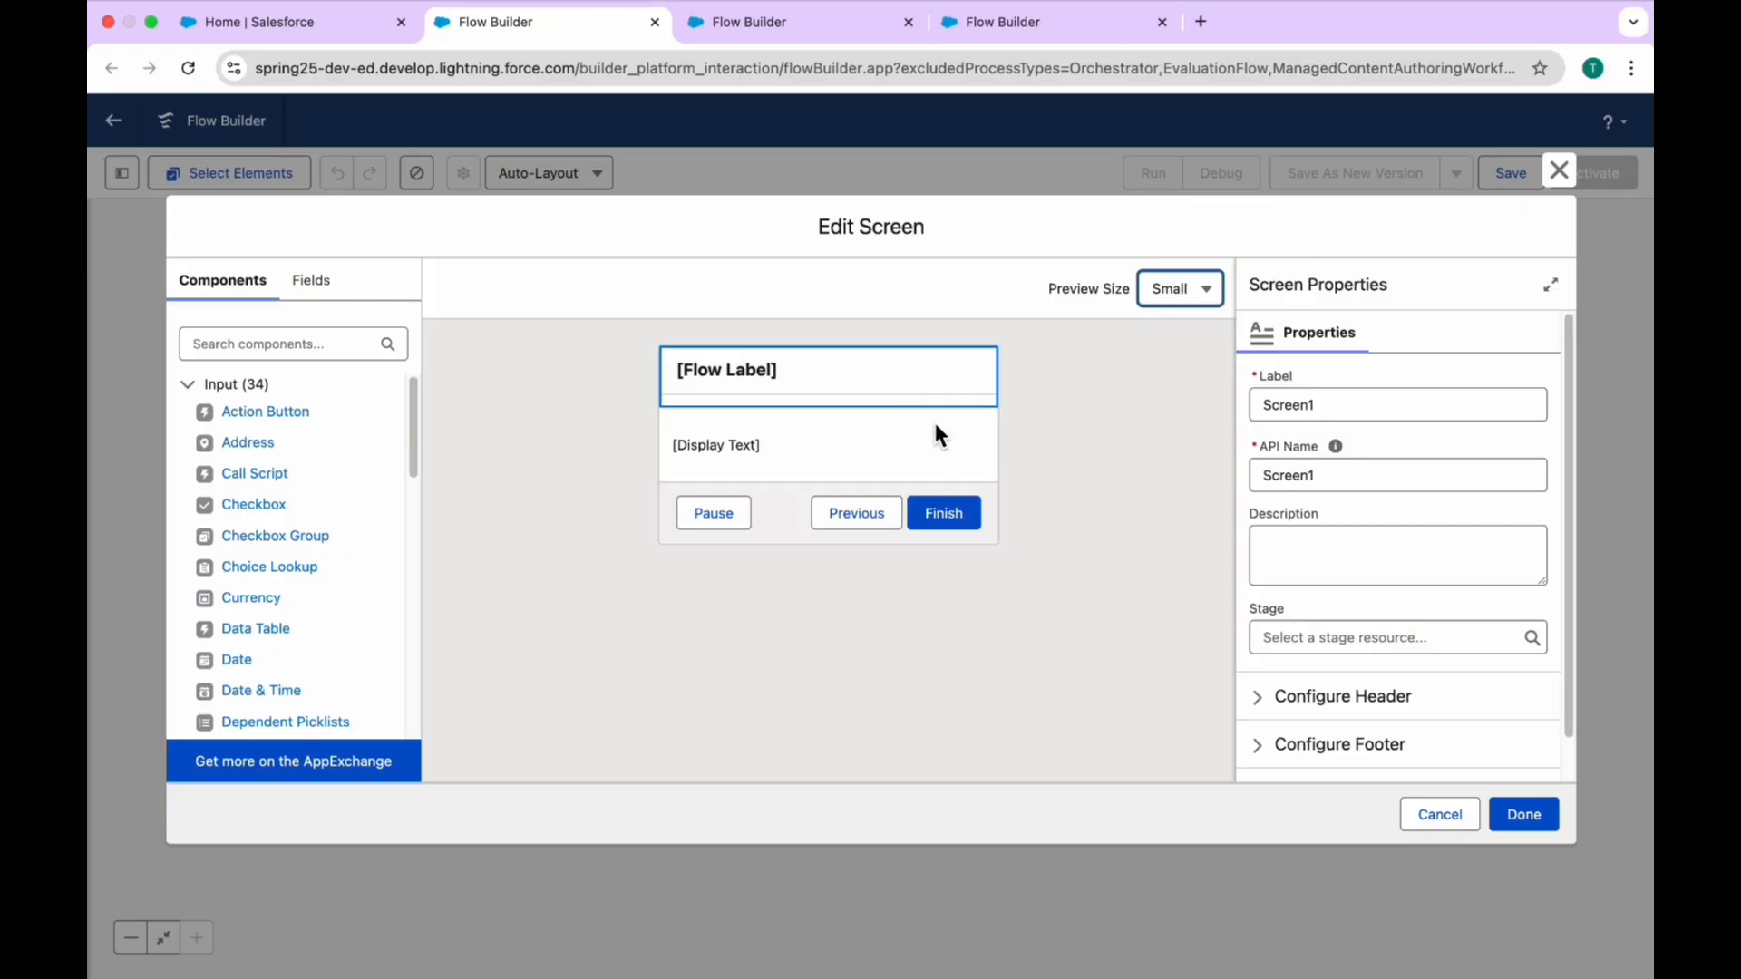
left_click(1172, 303)
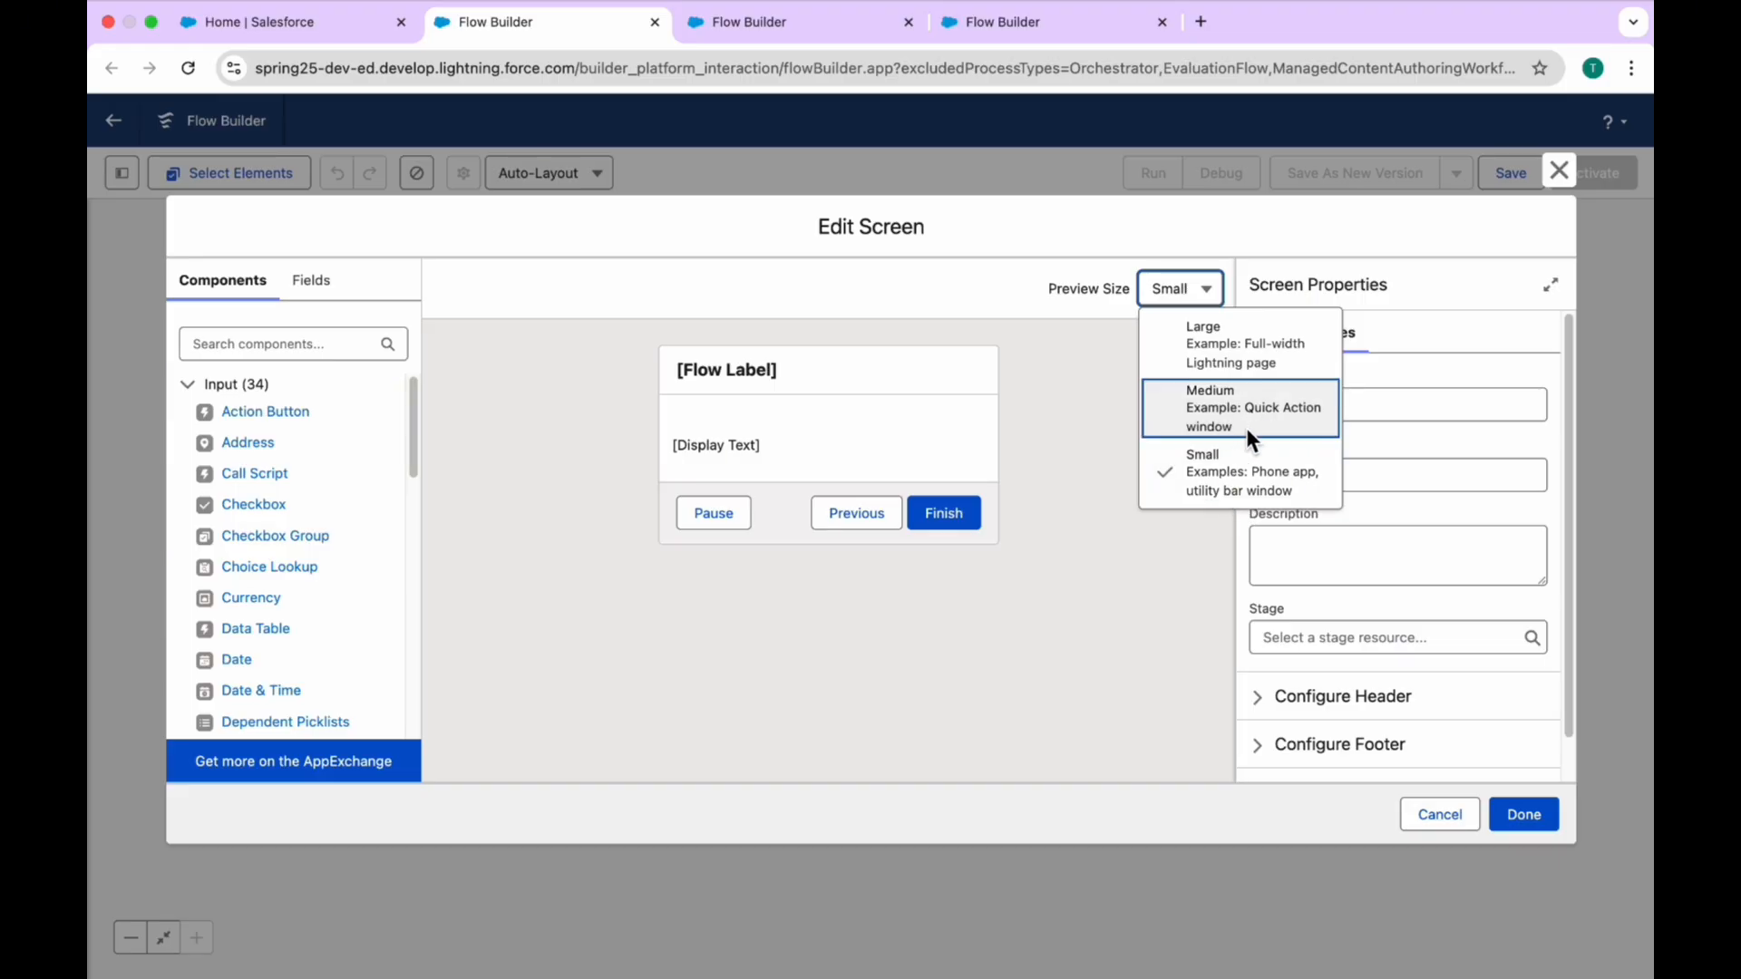
left_click(1221, 405)
left_click(1162, 290)
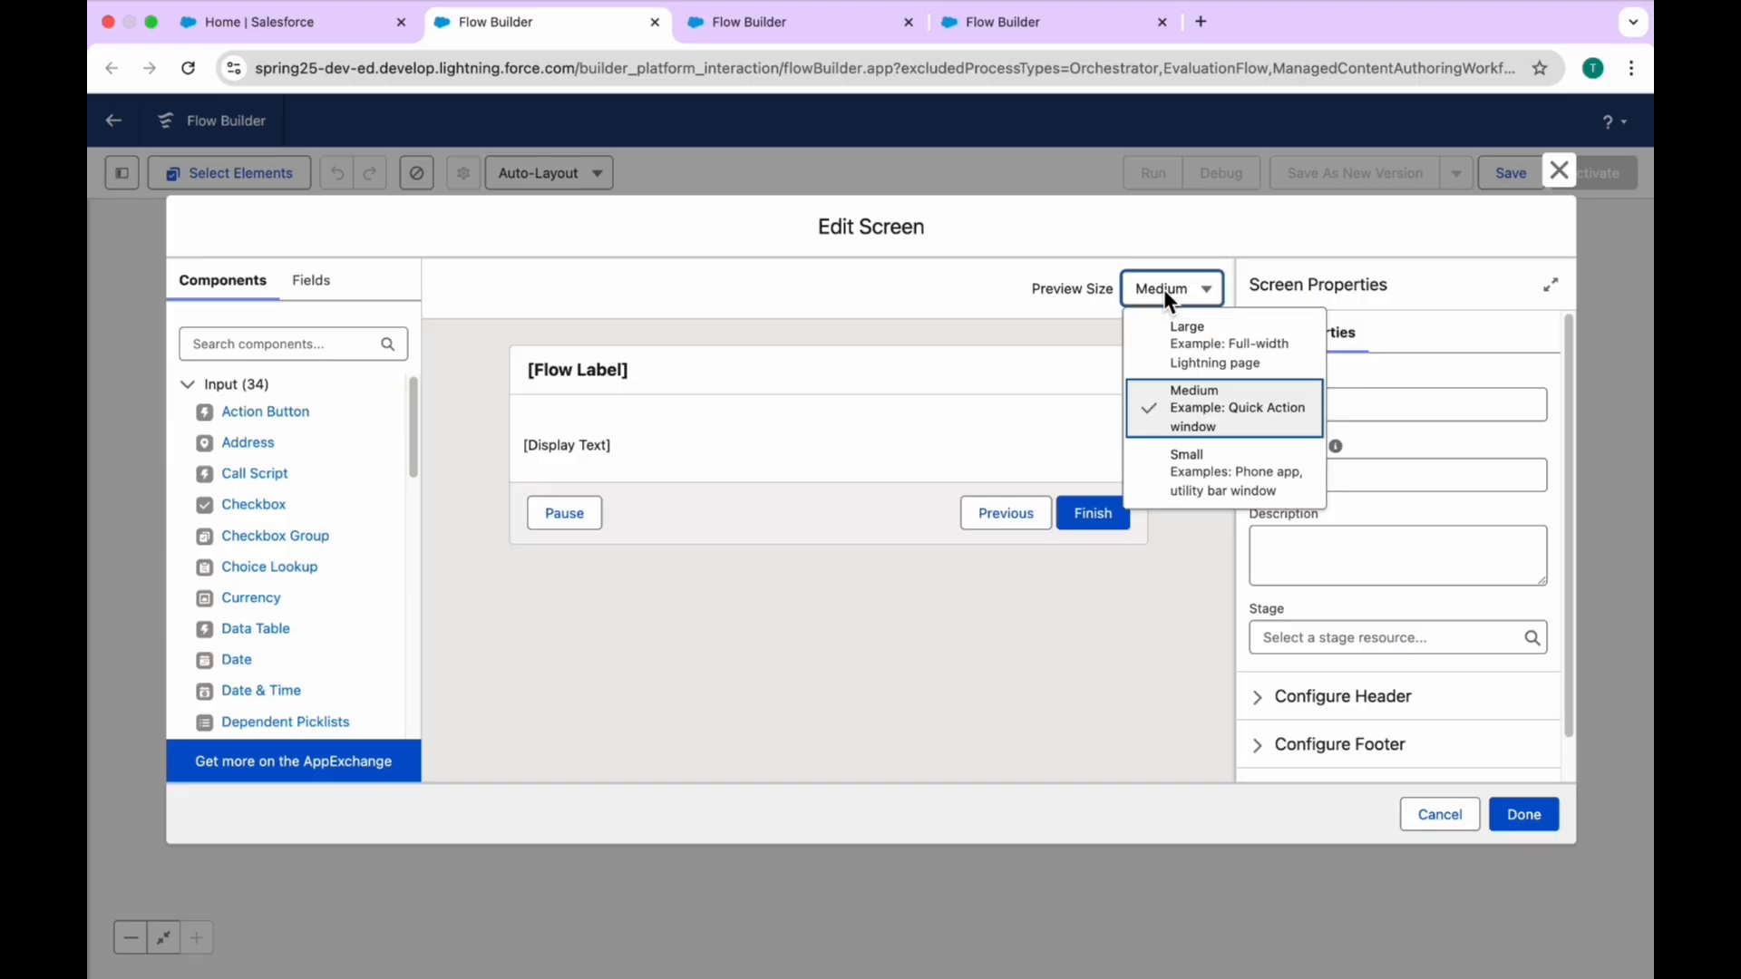
left_click(1235, 353)
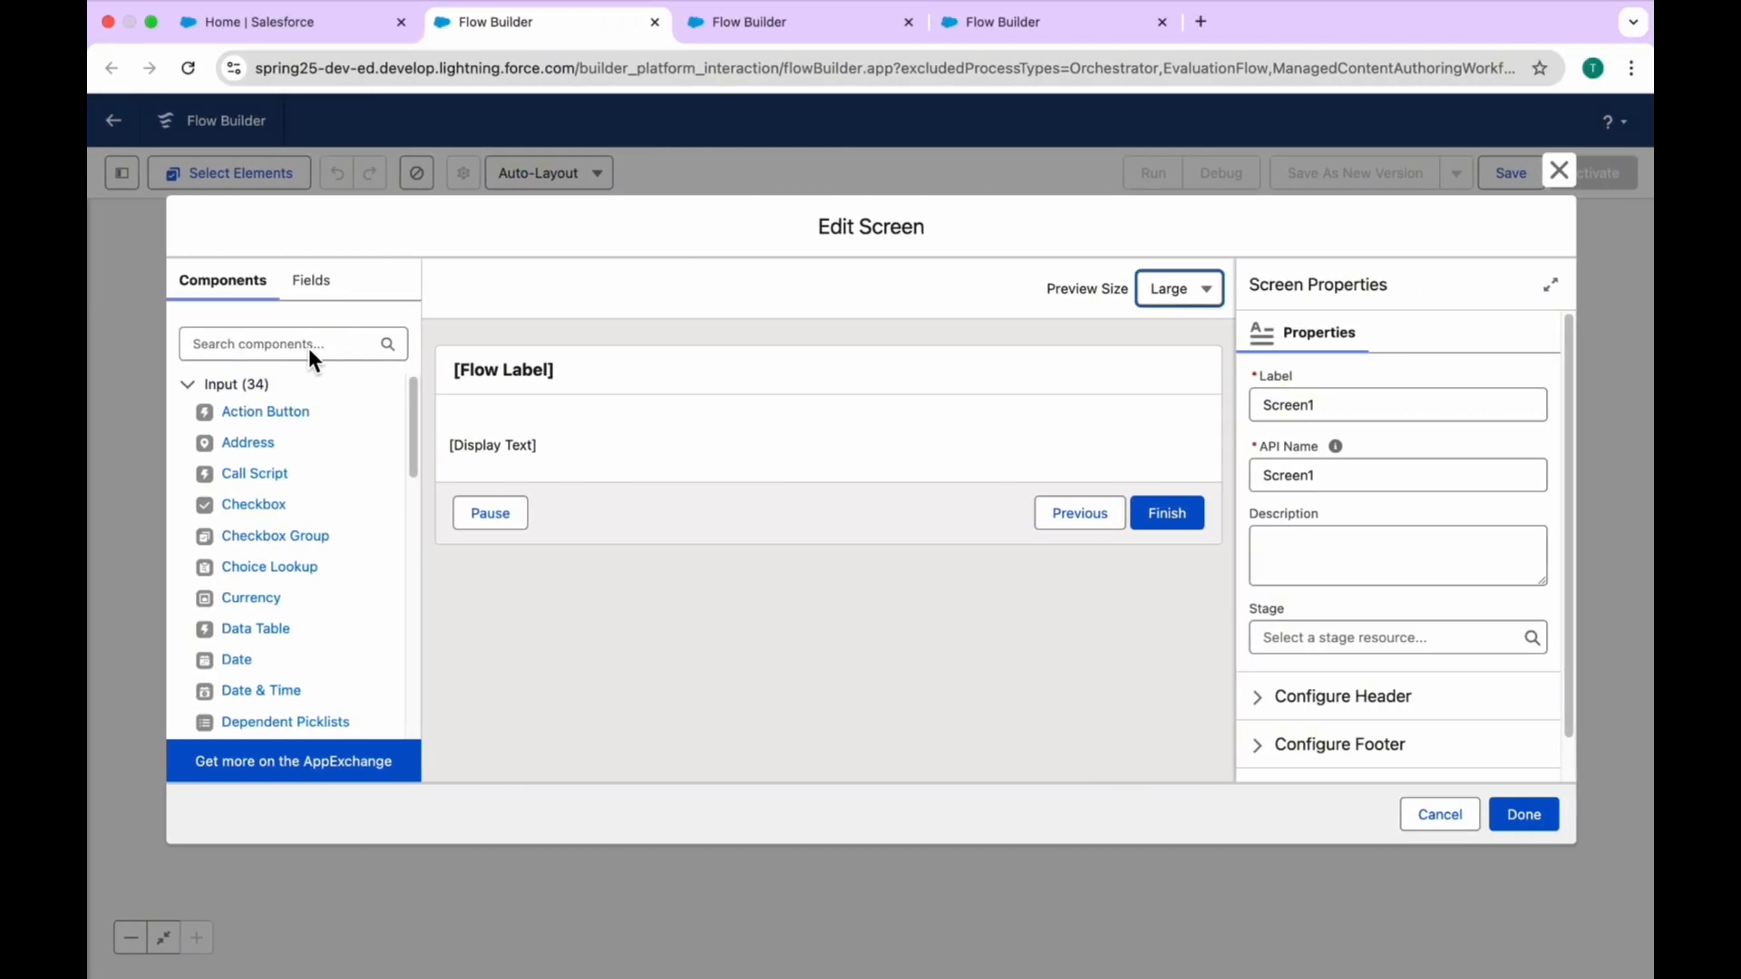
Step: Add a Text component below the Display Text with the label First Name and API name First_Name
left_click(309, 348)
type("text")
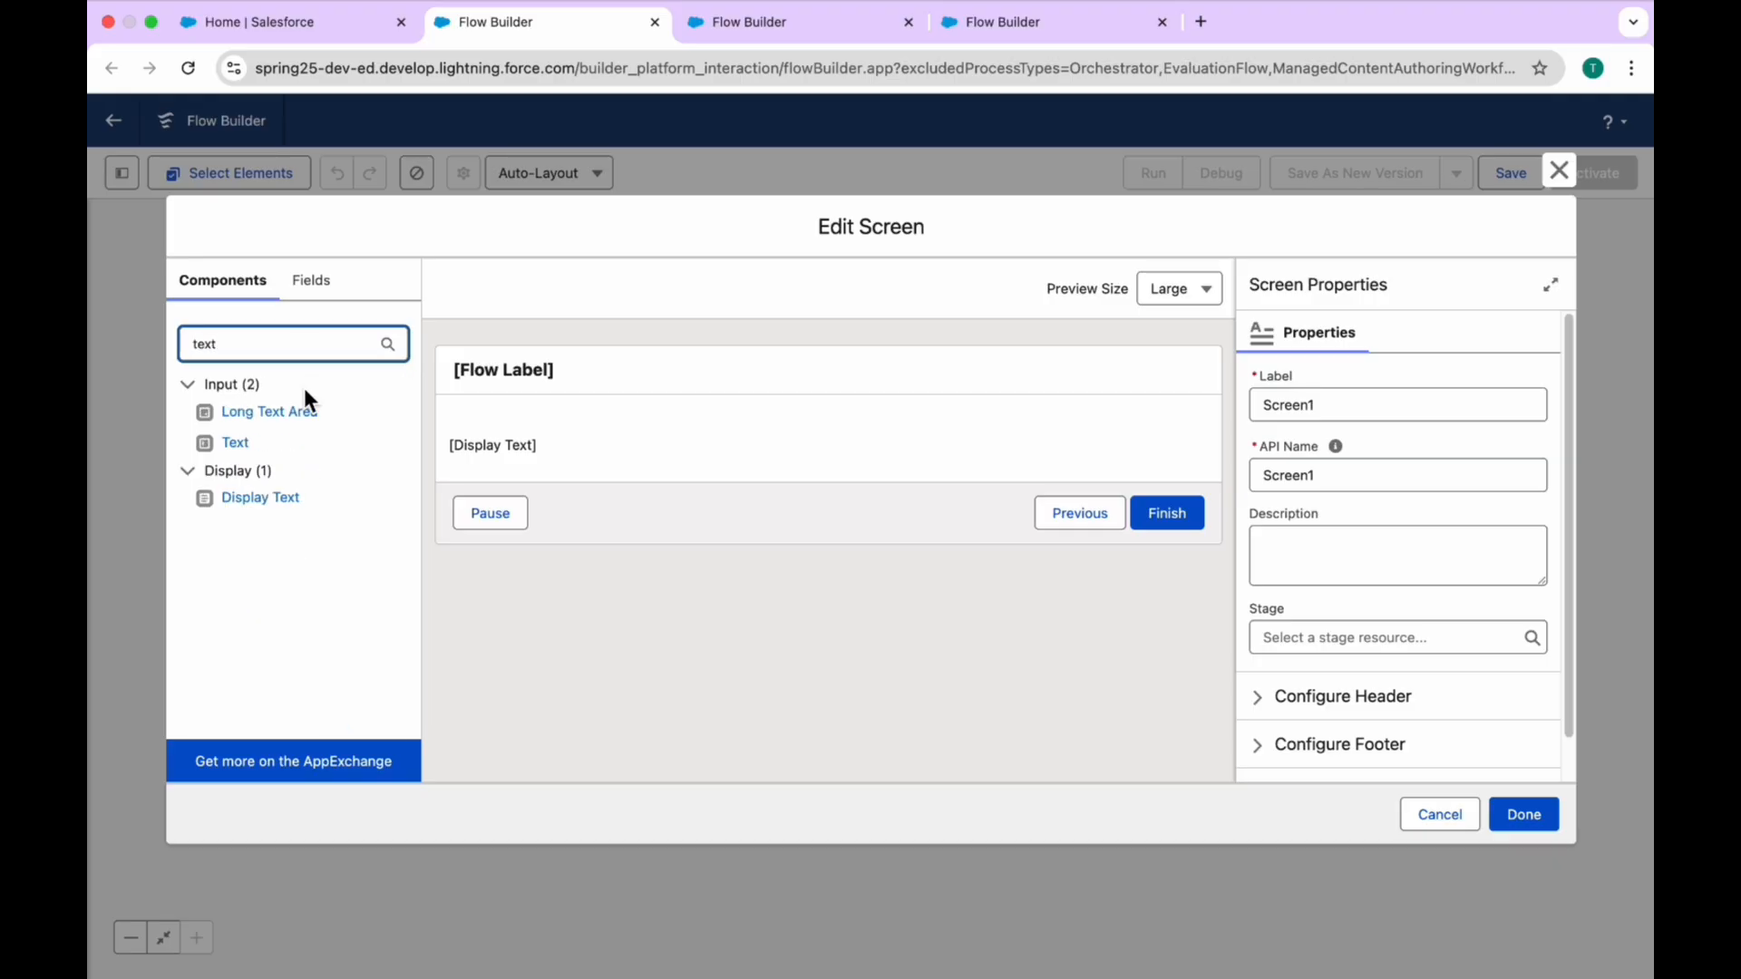
left_click_drag(234, 444, 612, 470)
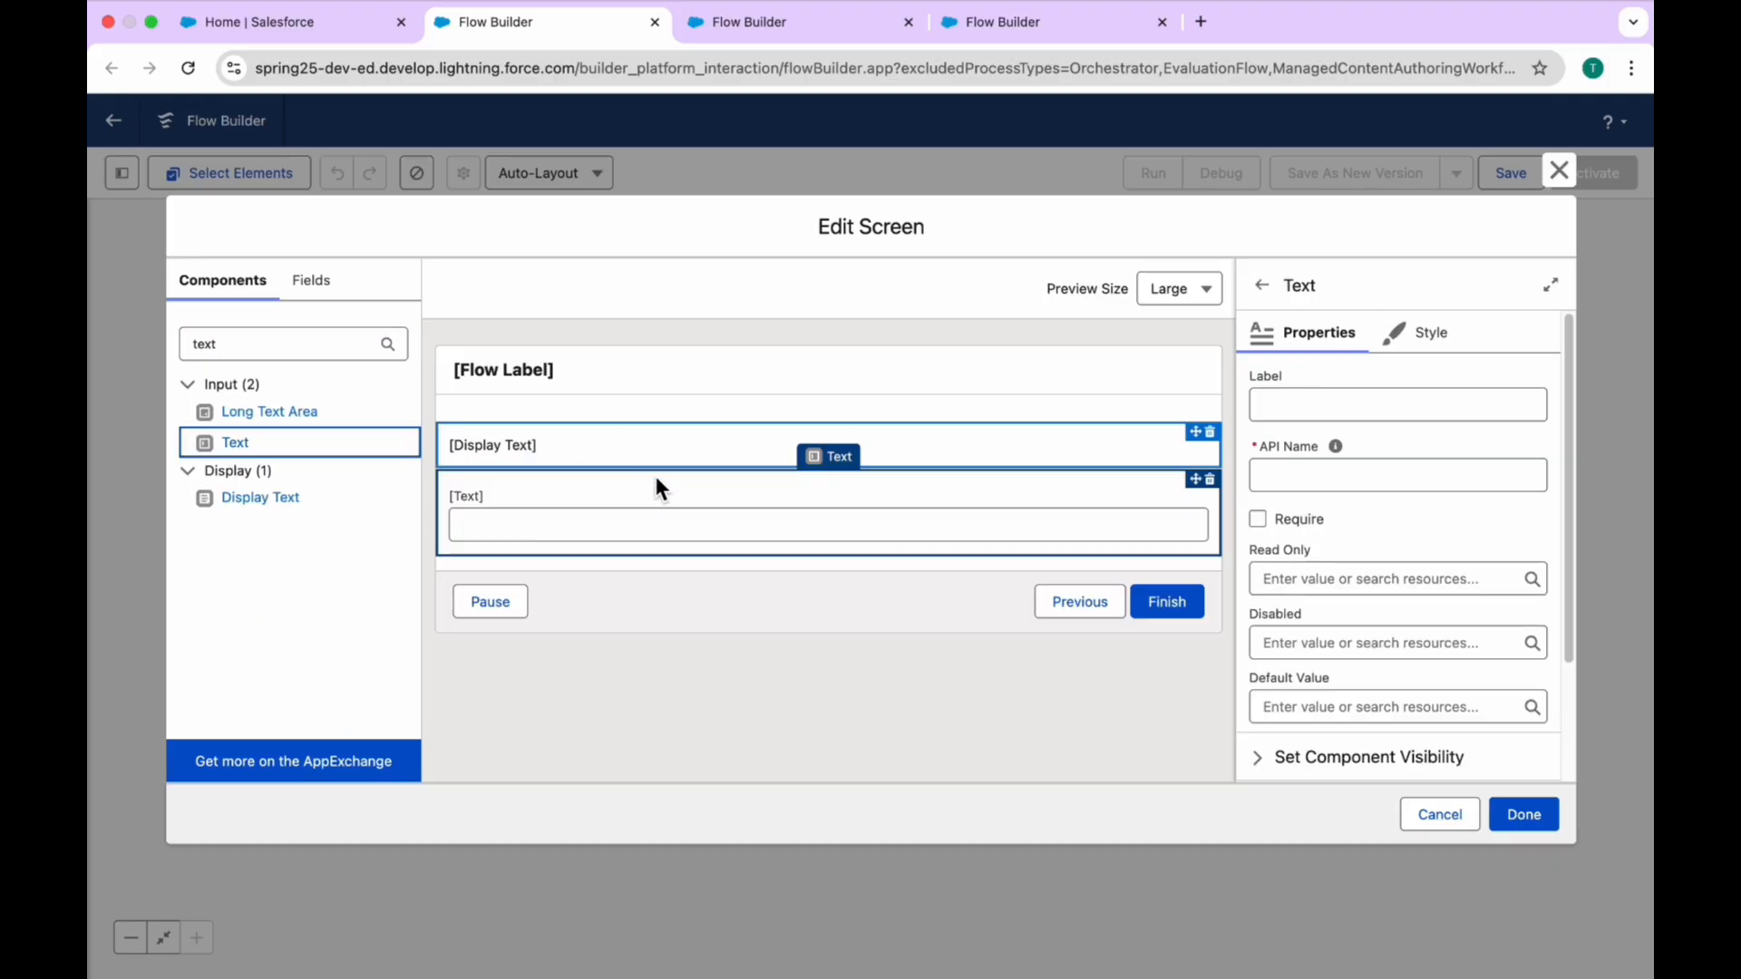
left_click(1302, 407)
type("First Name")
key("Tab")
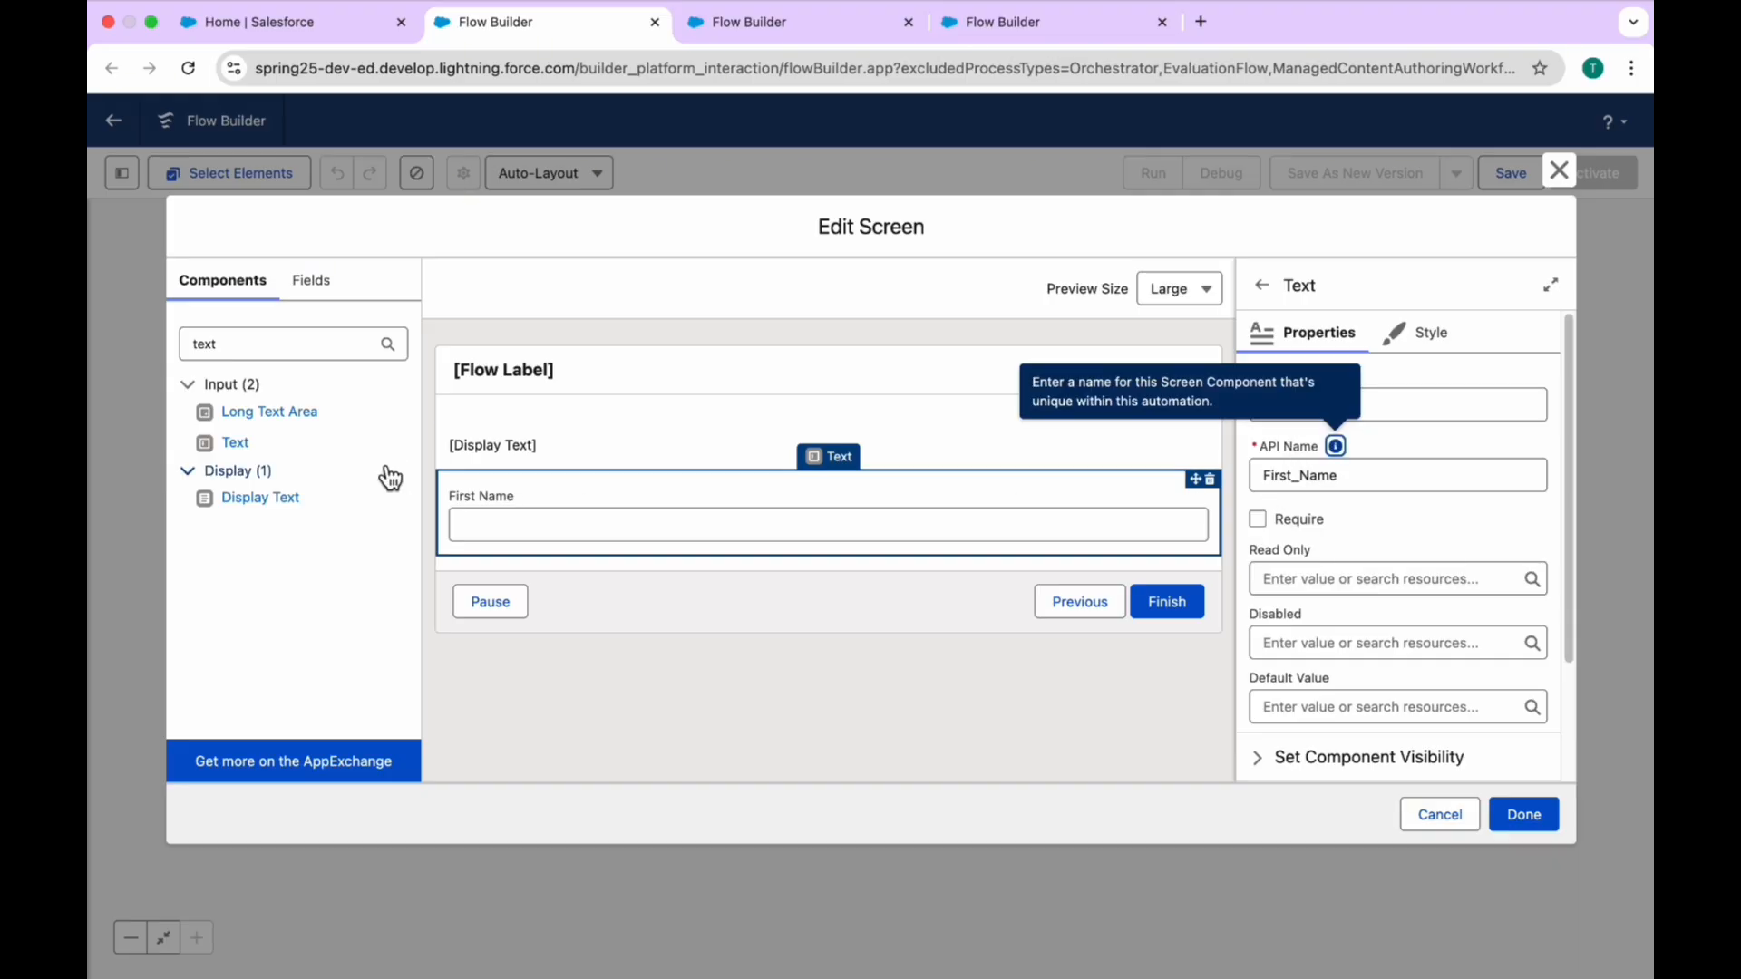
Step: Add a second Text component below First Name with the label Last Name and API name Last_Name
left_click_drag(237, 443, 484, 548)
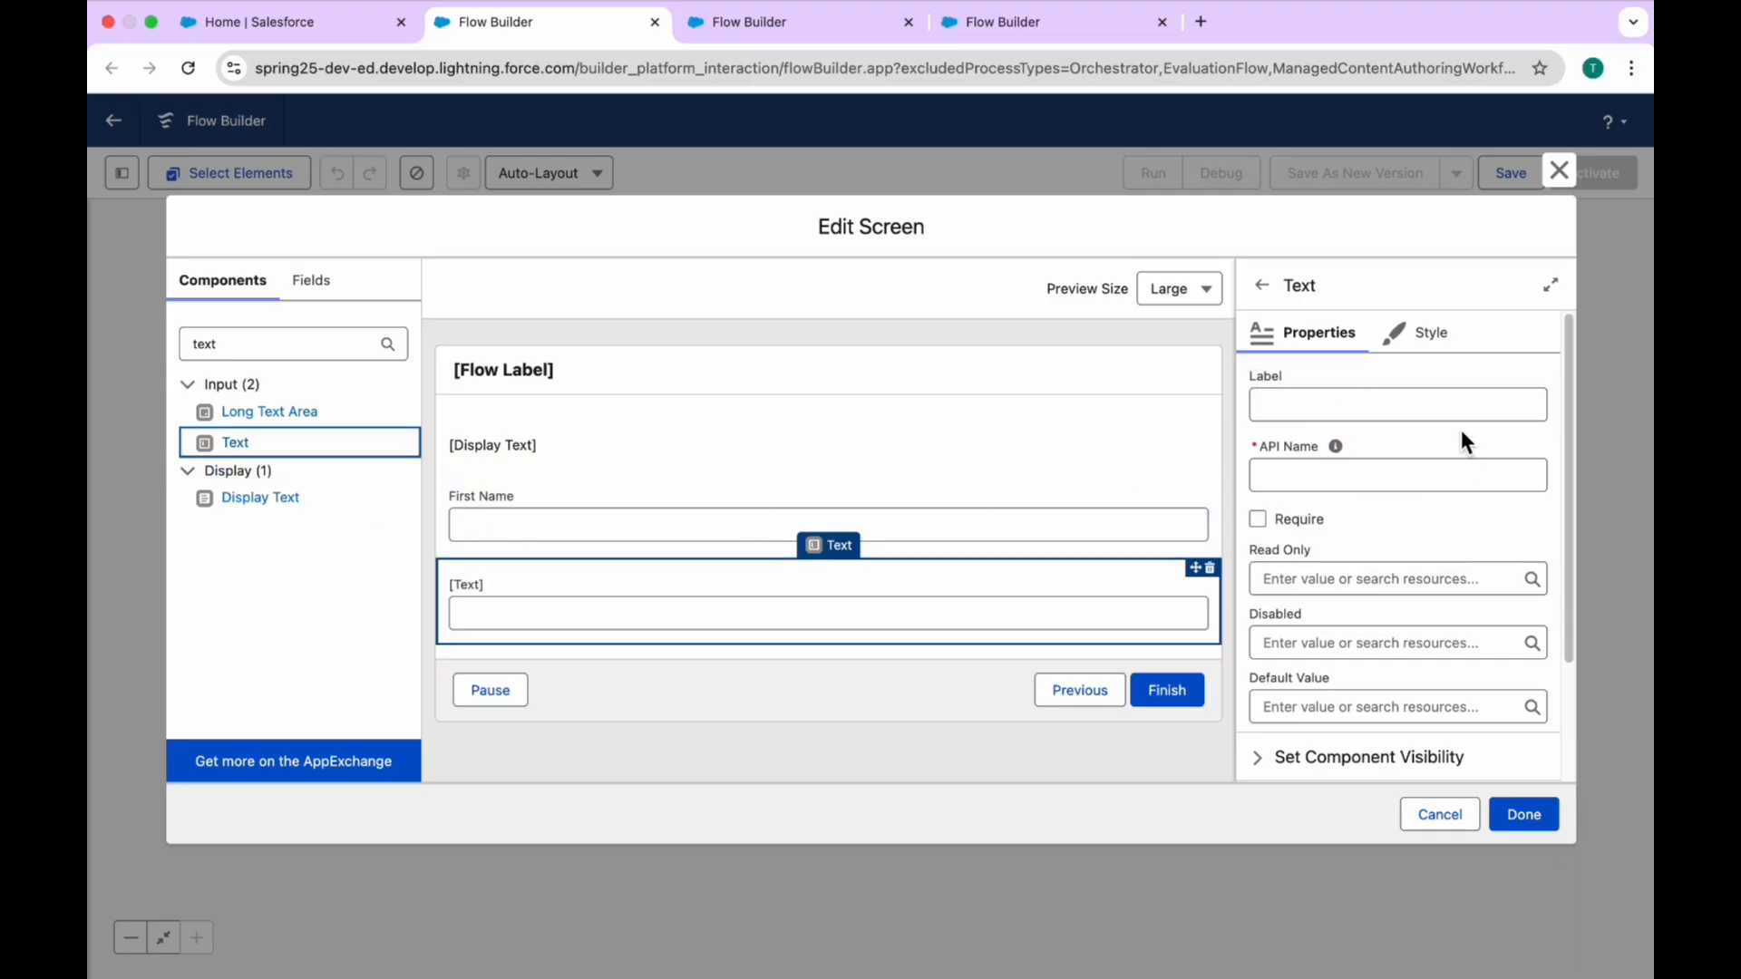
left_click(1347, 408)
type("Last")
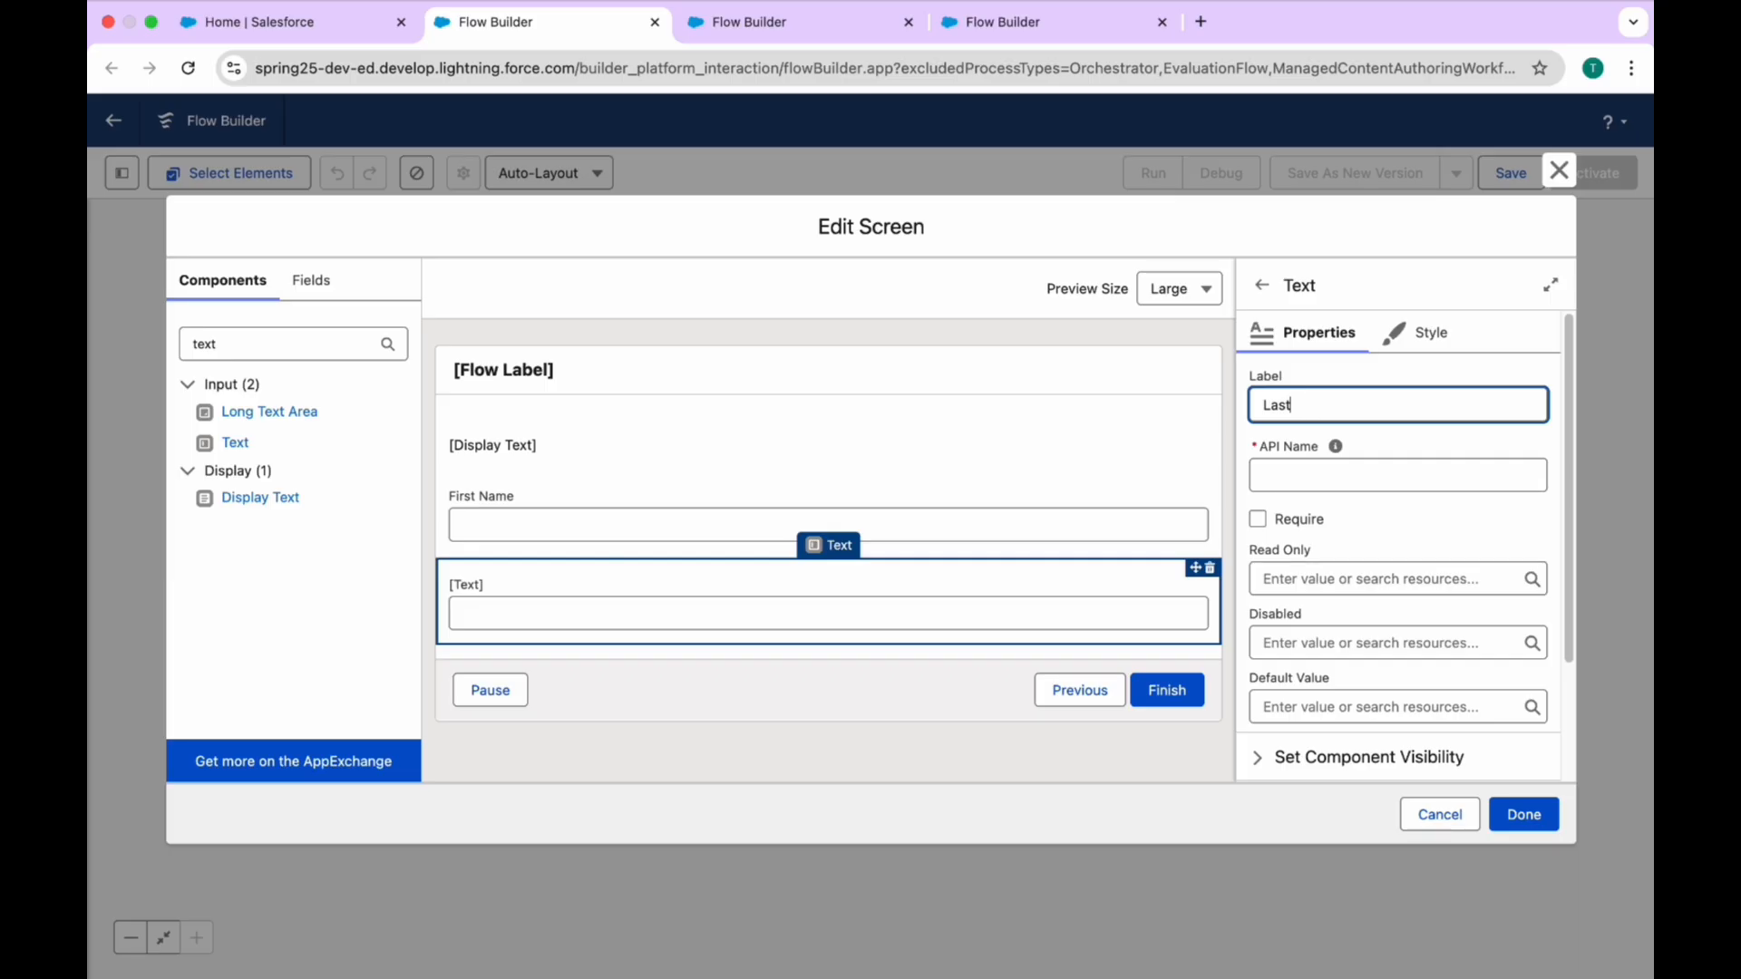
type("Name")
left_click(1334, 446)
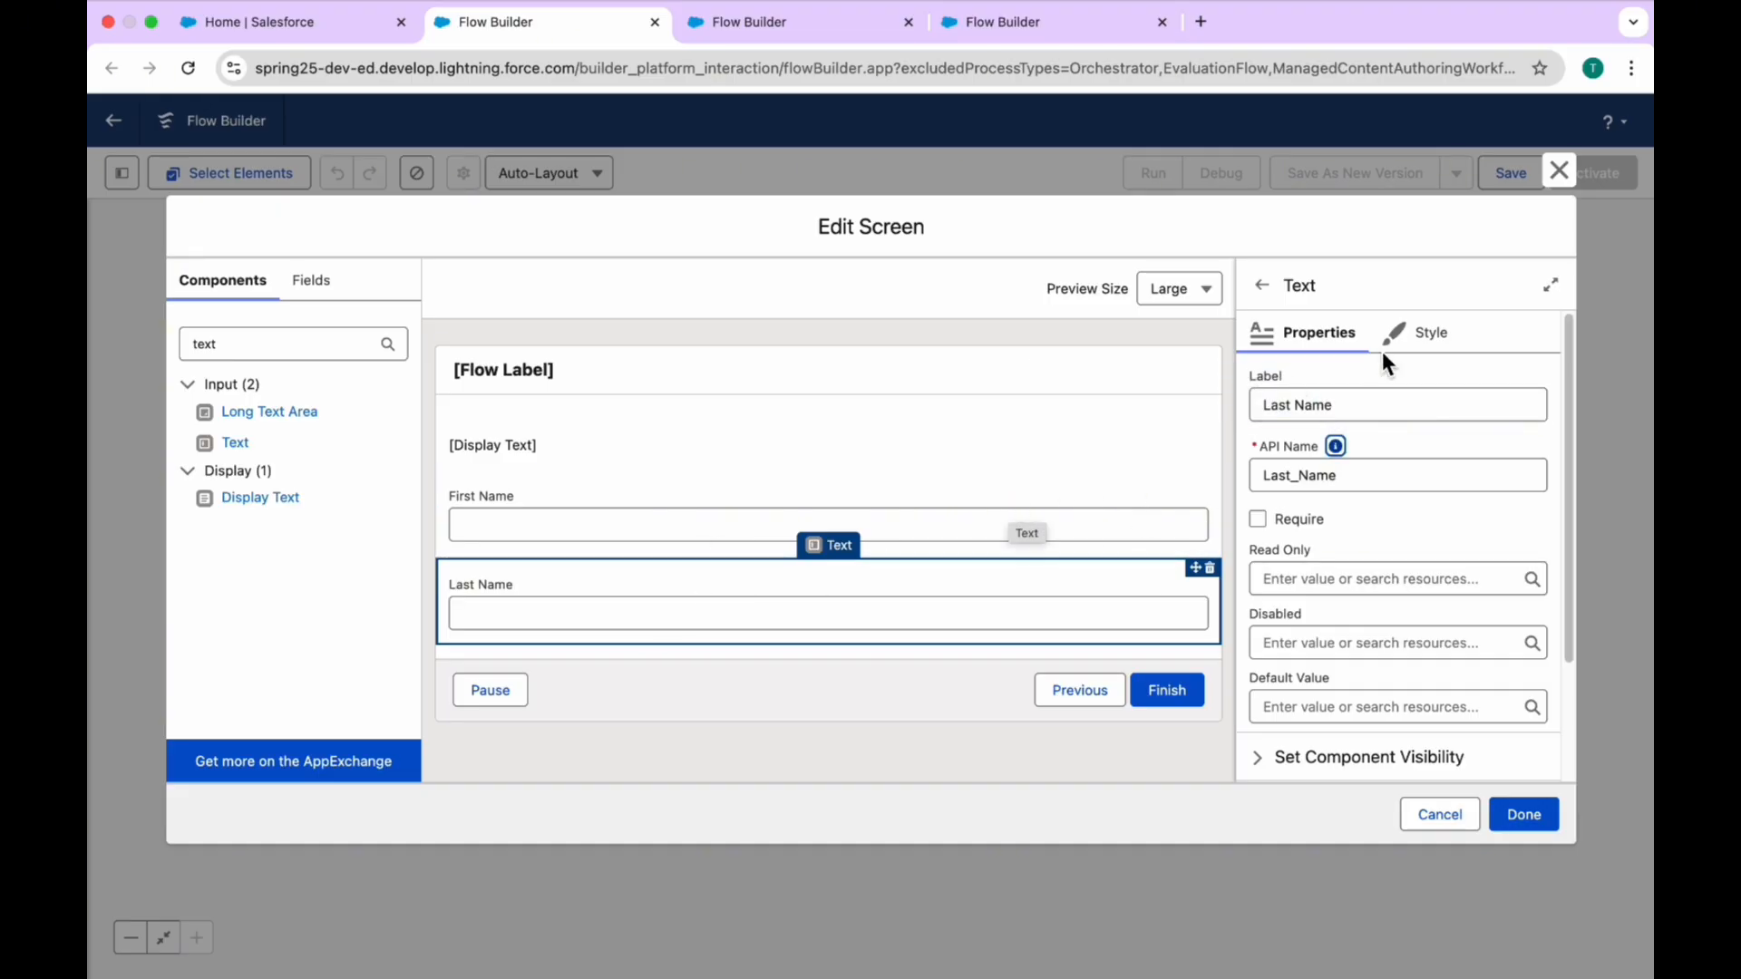
Step: Set the width of the Last Name component to 6 of 12 (Half Width)
left_click(1429, 333)
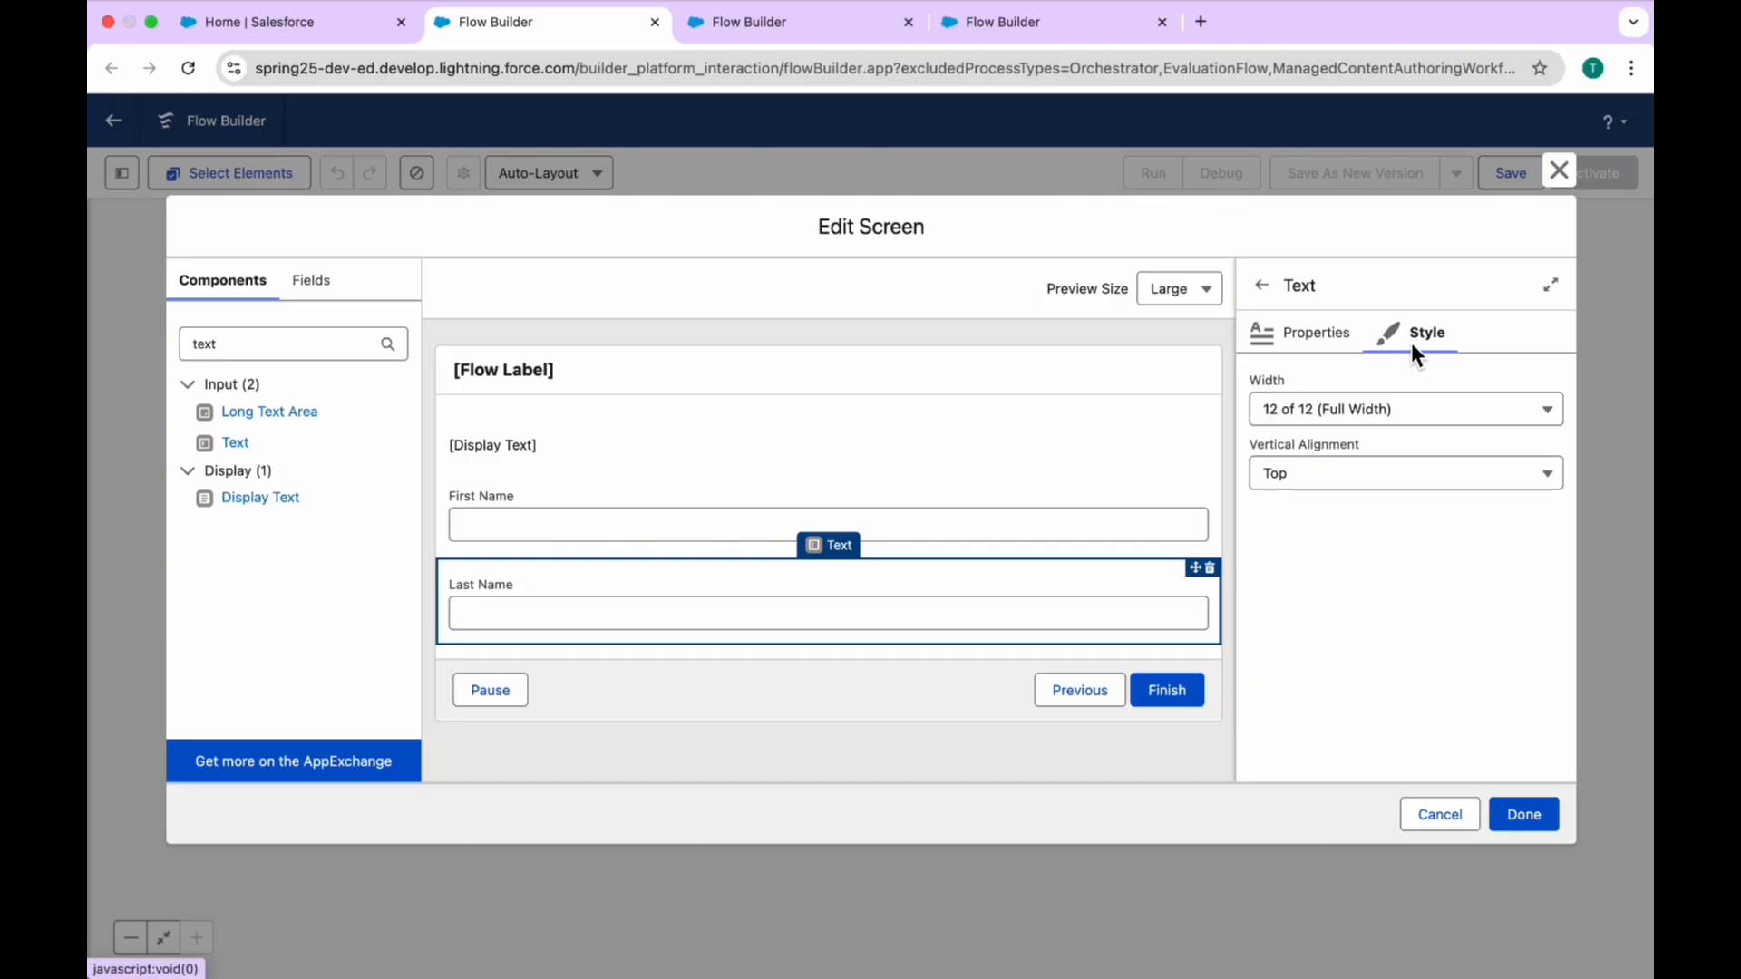
left_click(1308, 410)
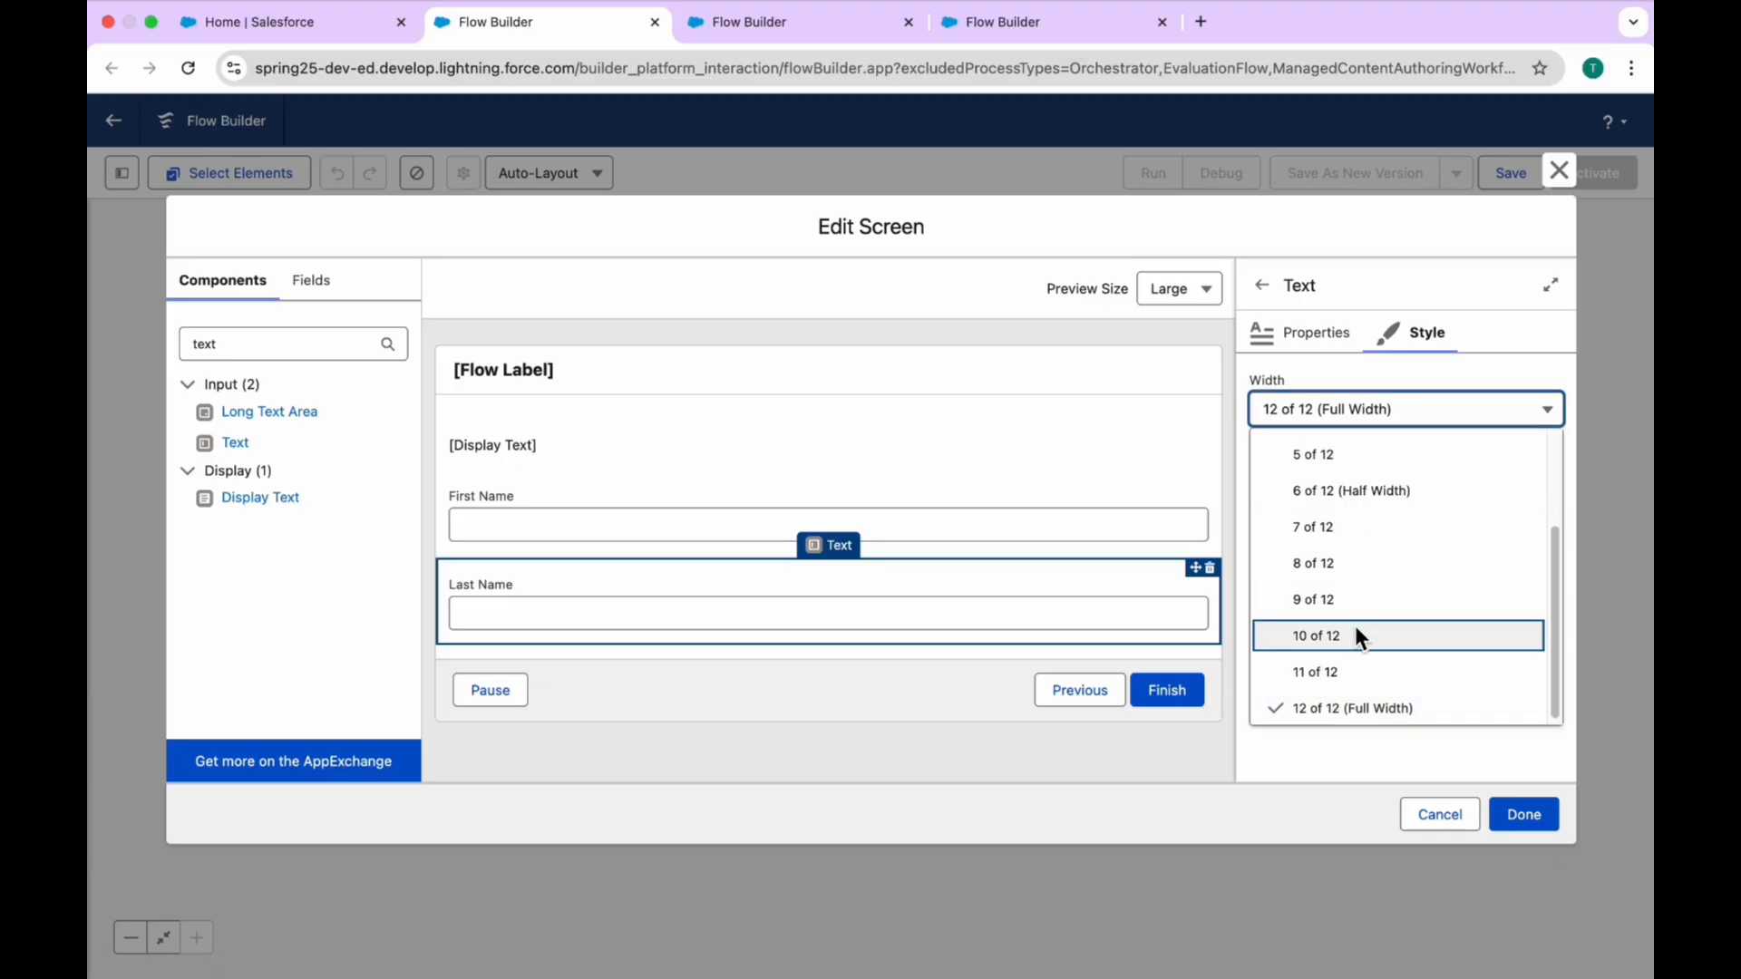
scroll(1358, 635, "up", 2)
scroll(1357, 634, "down", 2)
scroll(1357, 635, "up", 2)
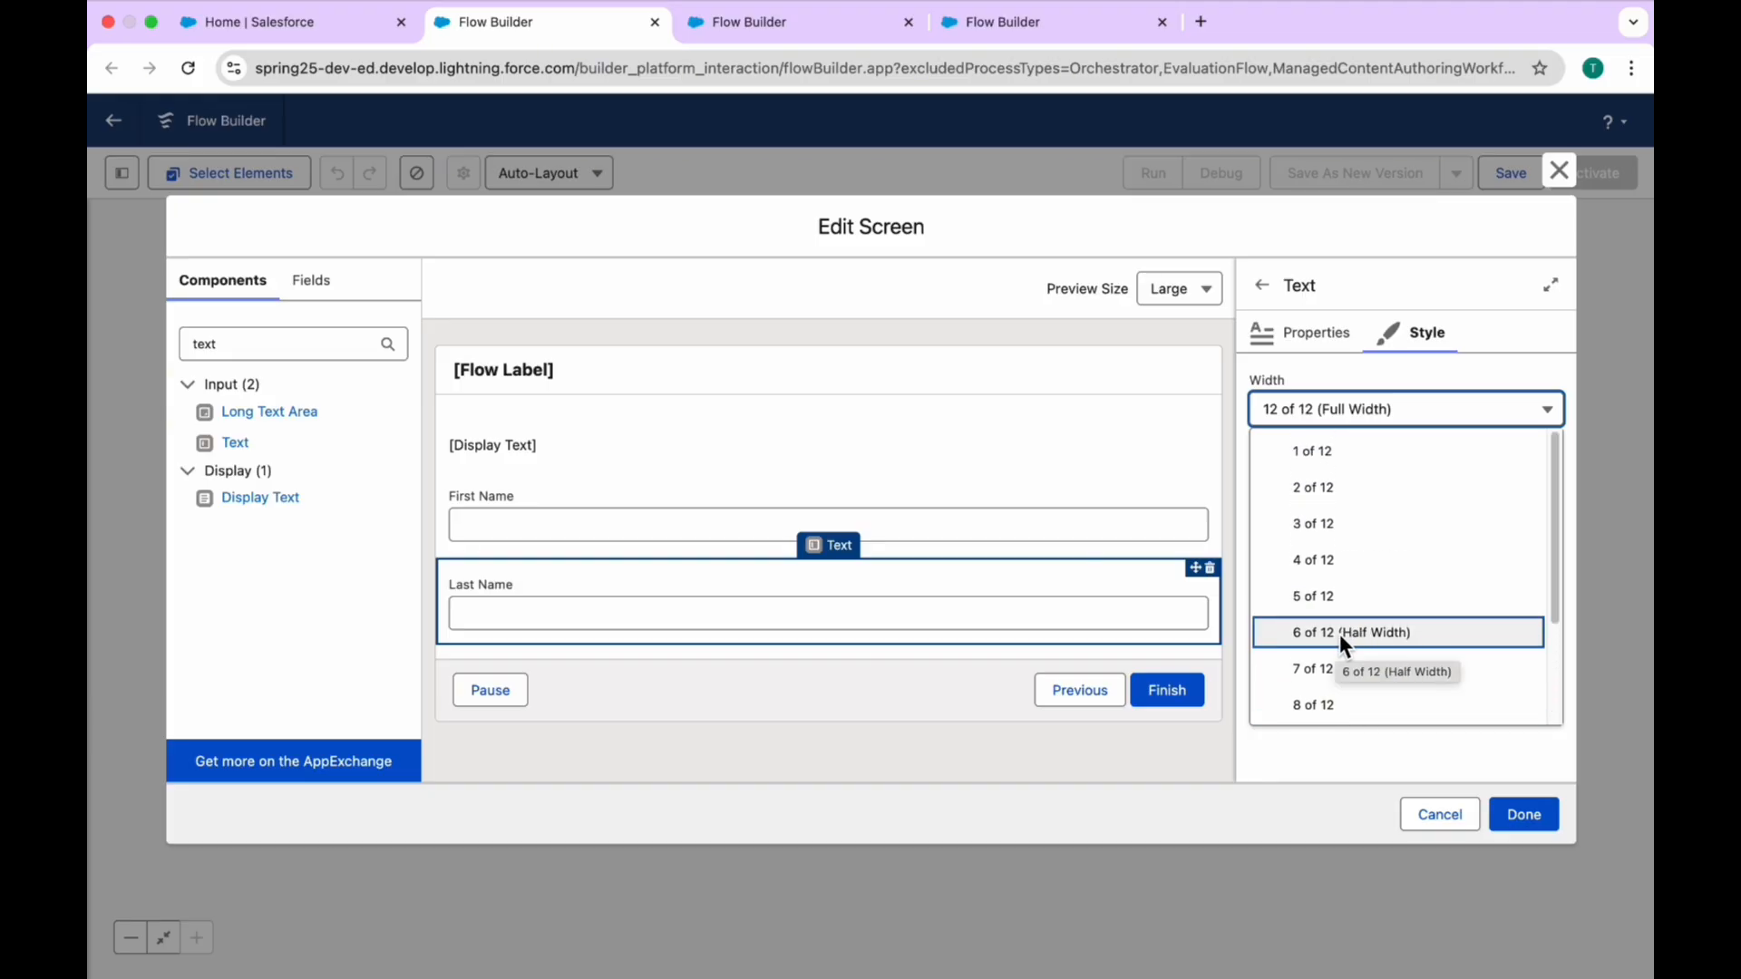
left_click(1340, 634)
Step: Set the width of the First Name component to 6 of 12 (Half Width) and check Last Name's style settings
left_click(889, 526)
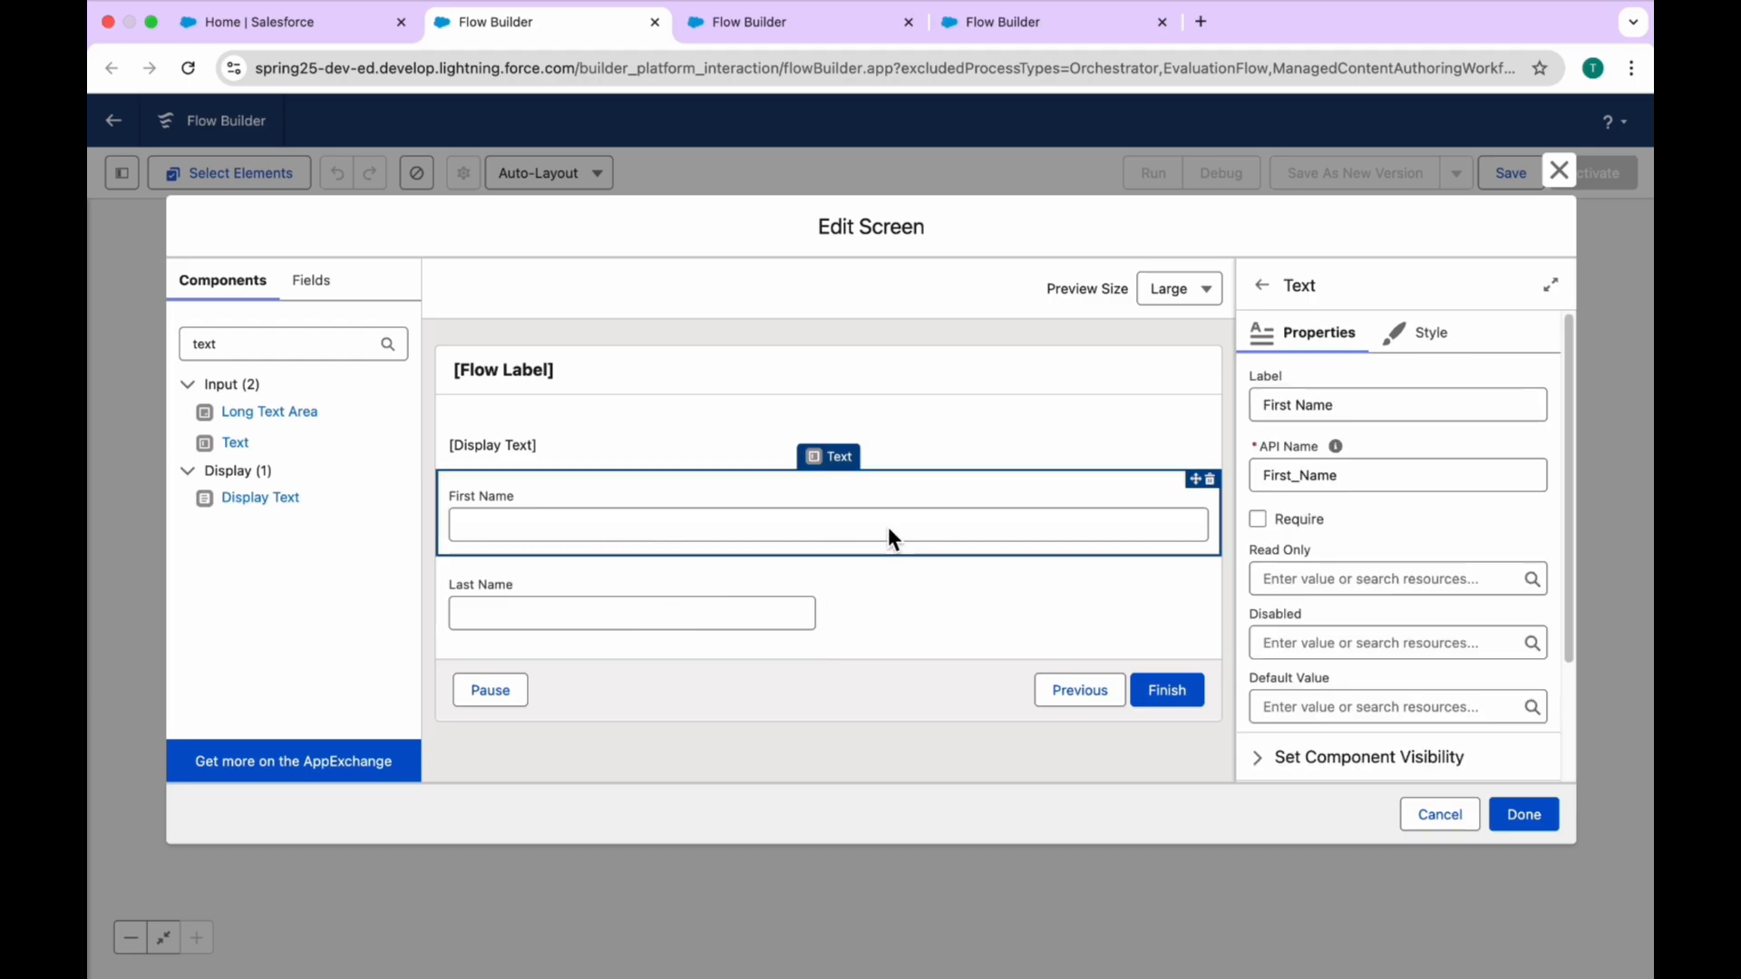
left_click(1427, 335)
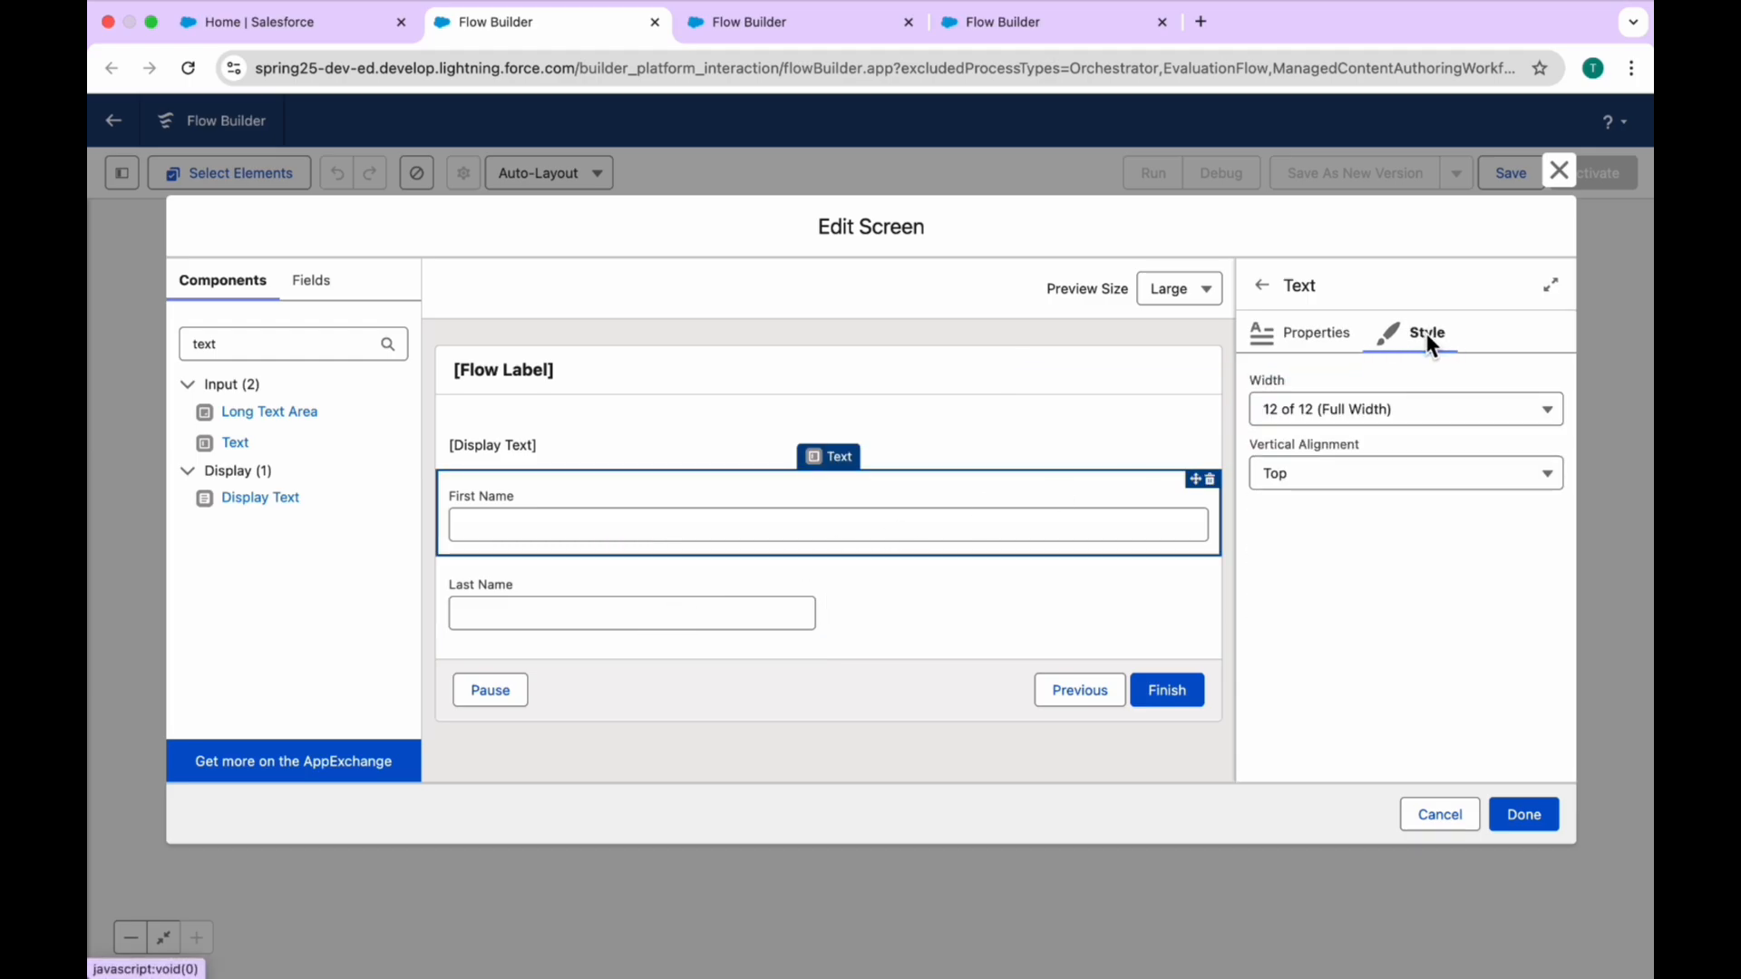
left_click(1323, 415)
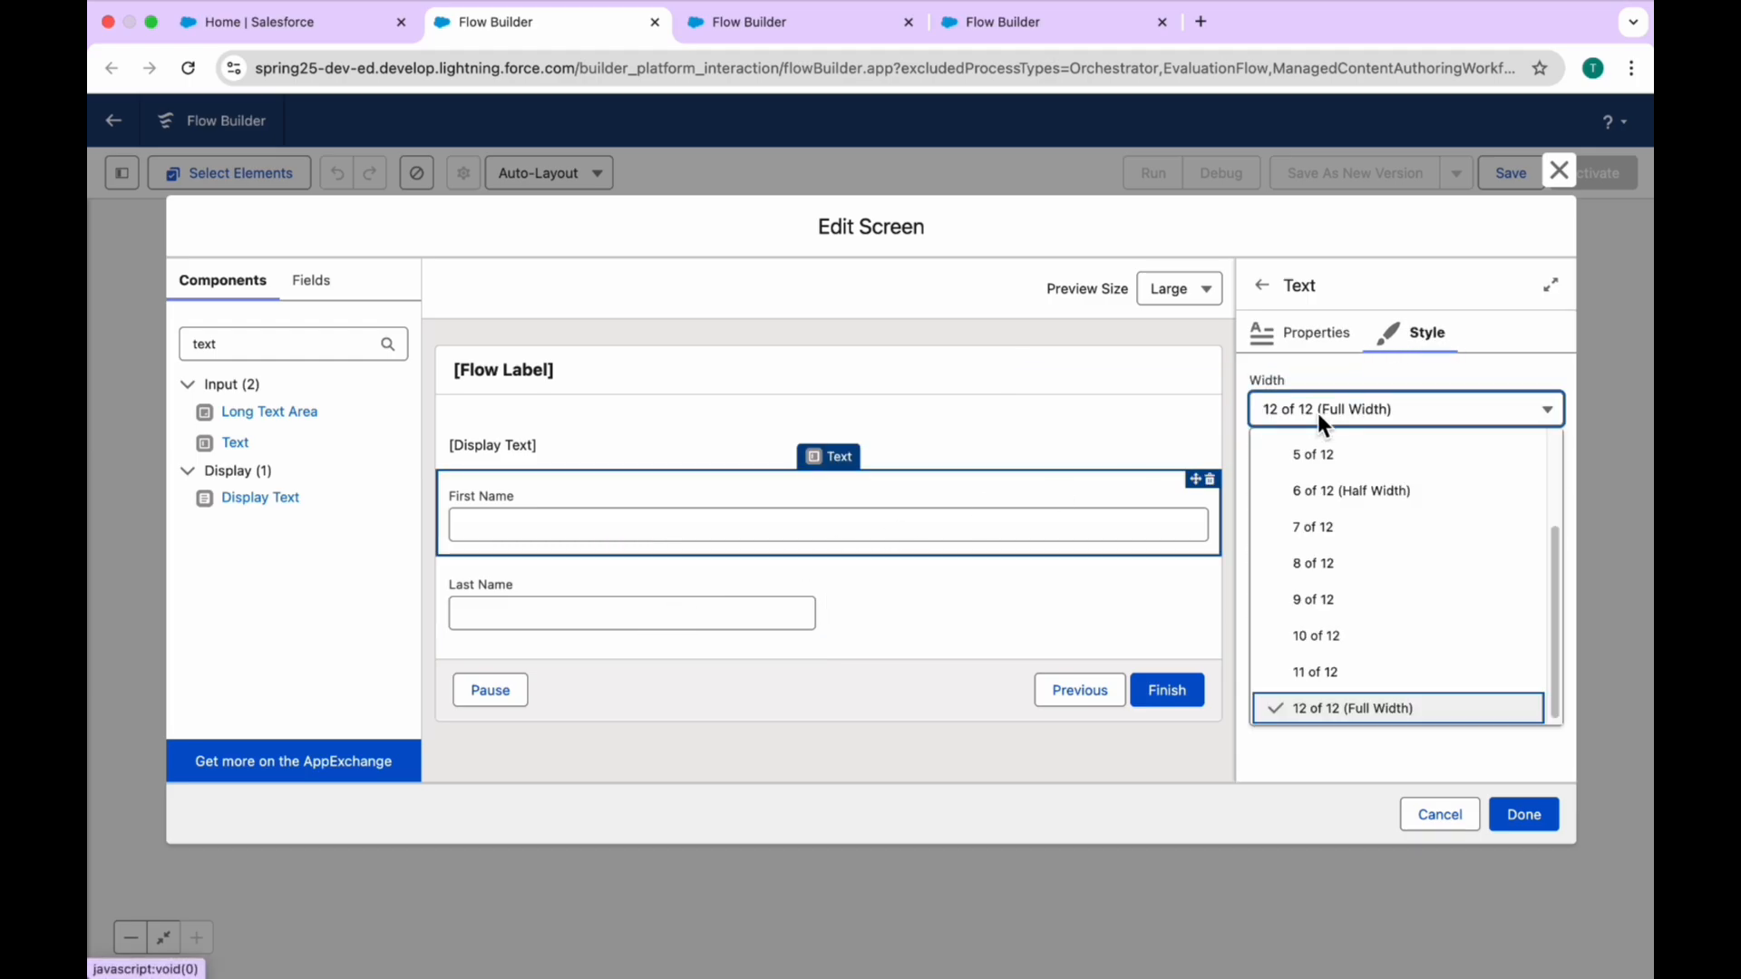
left_click(1357, 504)
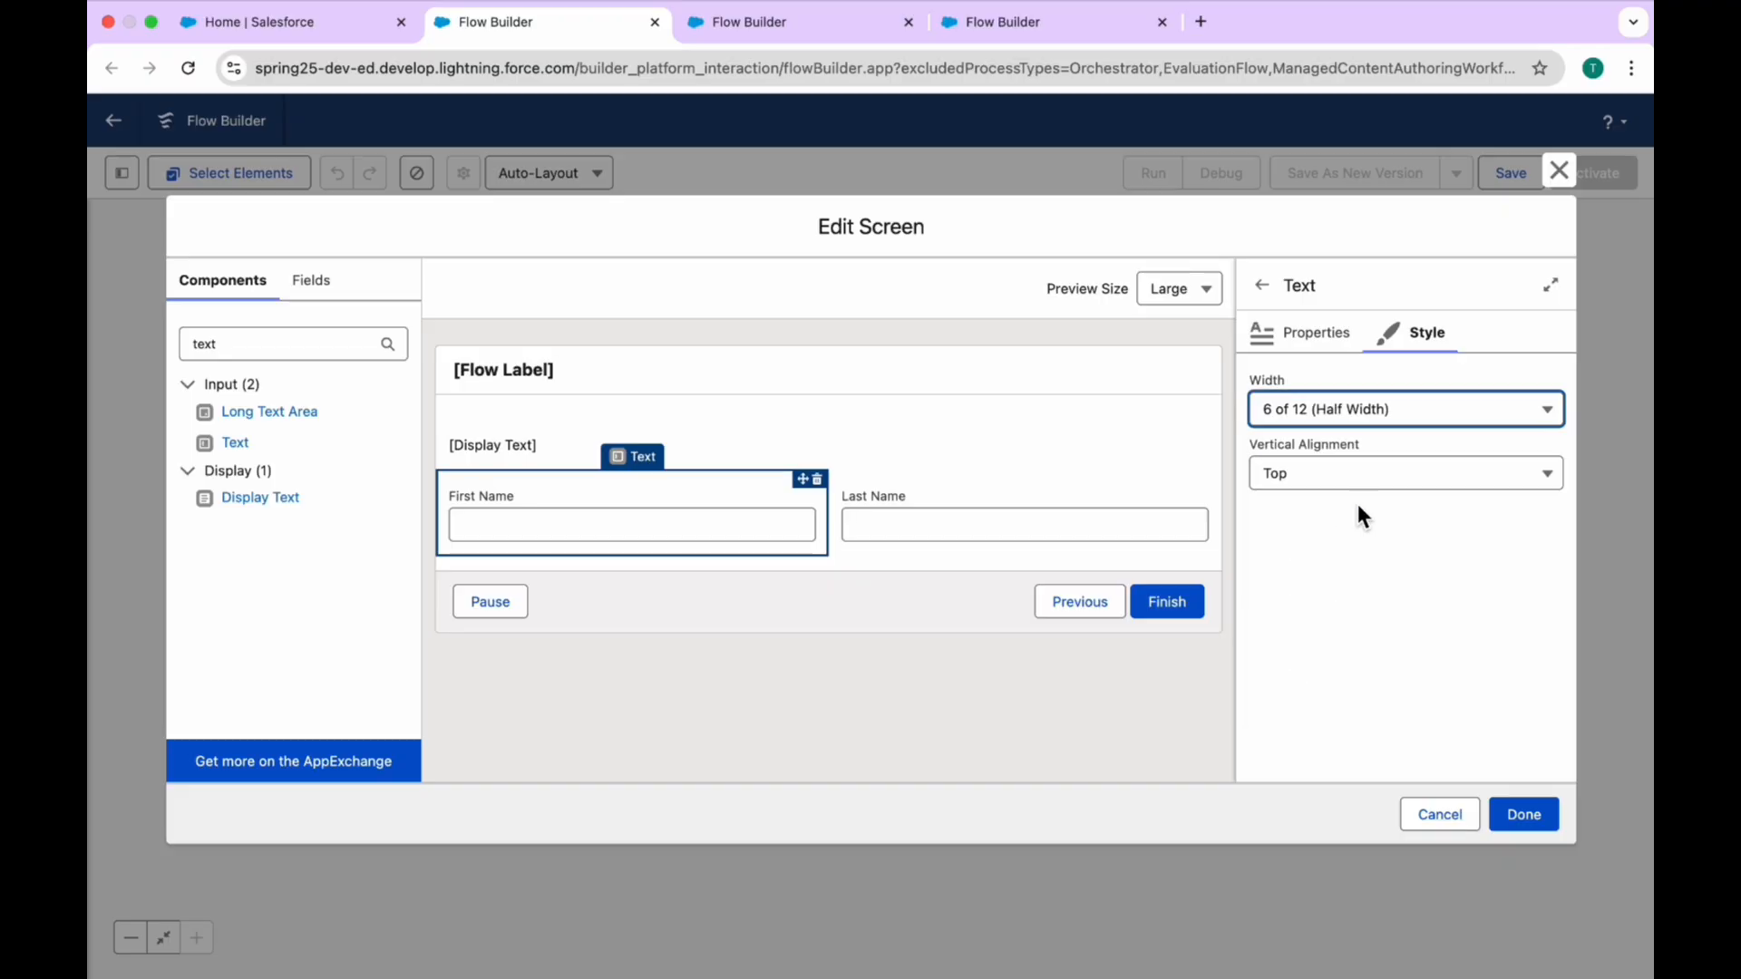
left_click(969, 486)
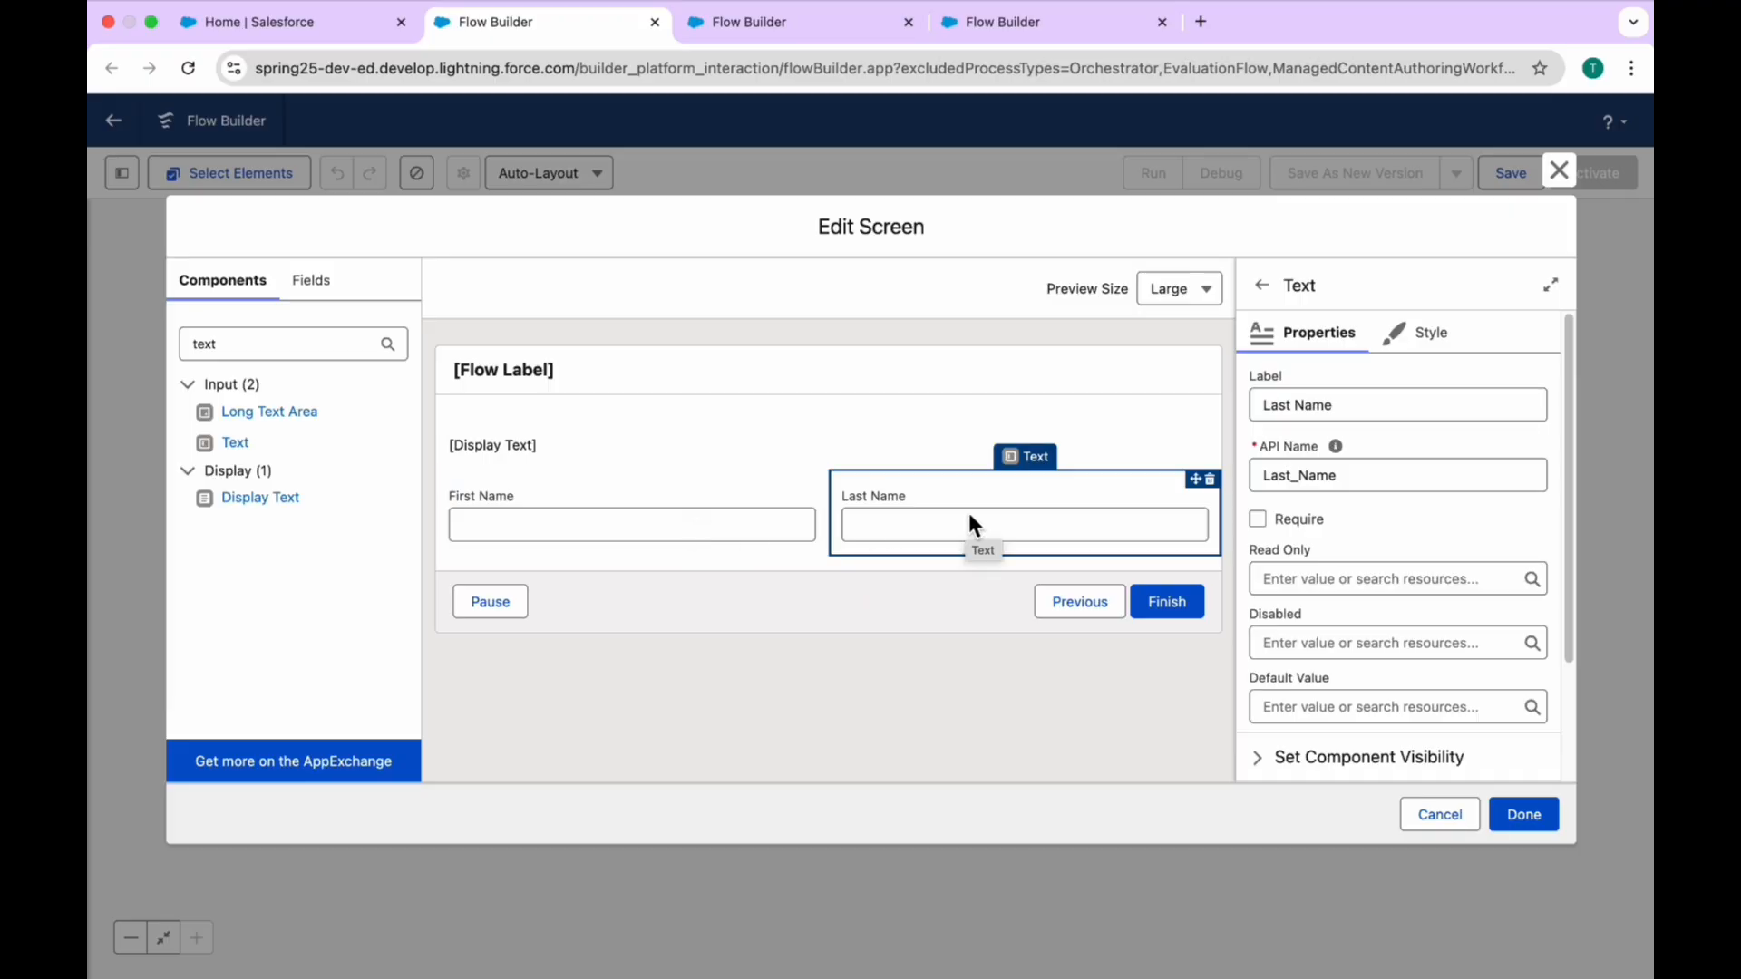
left_click(1417, 332)
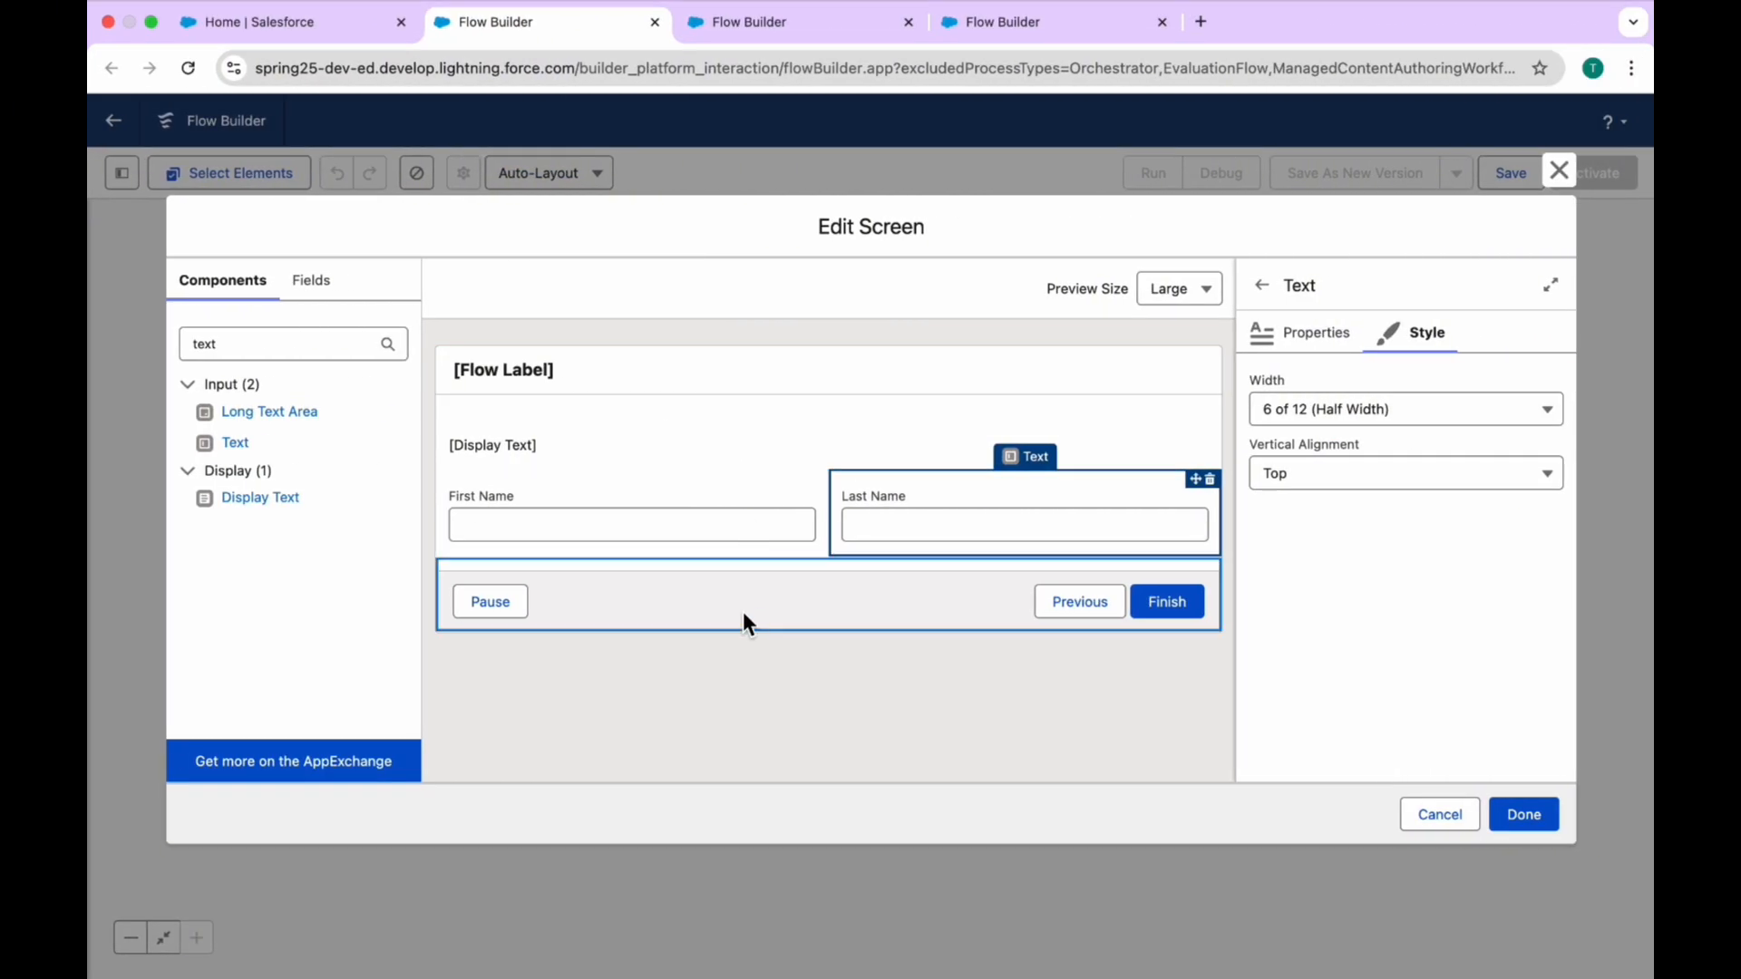
Step: Add a Visual Picker between the Display Text and the name fields, with the label and API name VP
double_click(278, 345)
key("BackSpace")
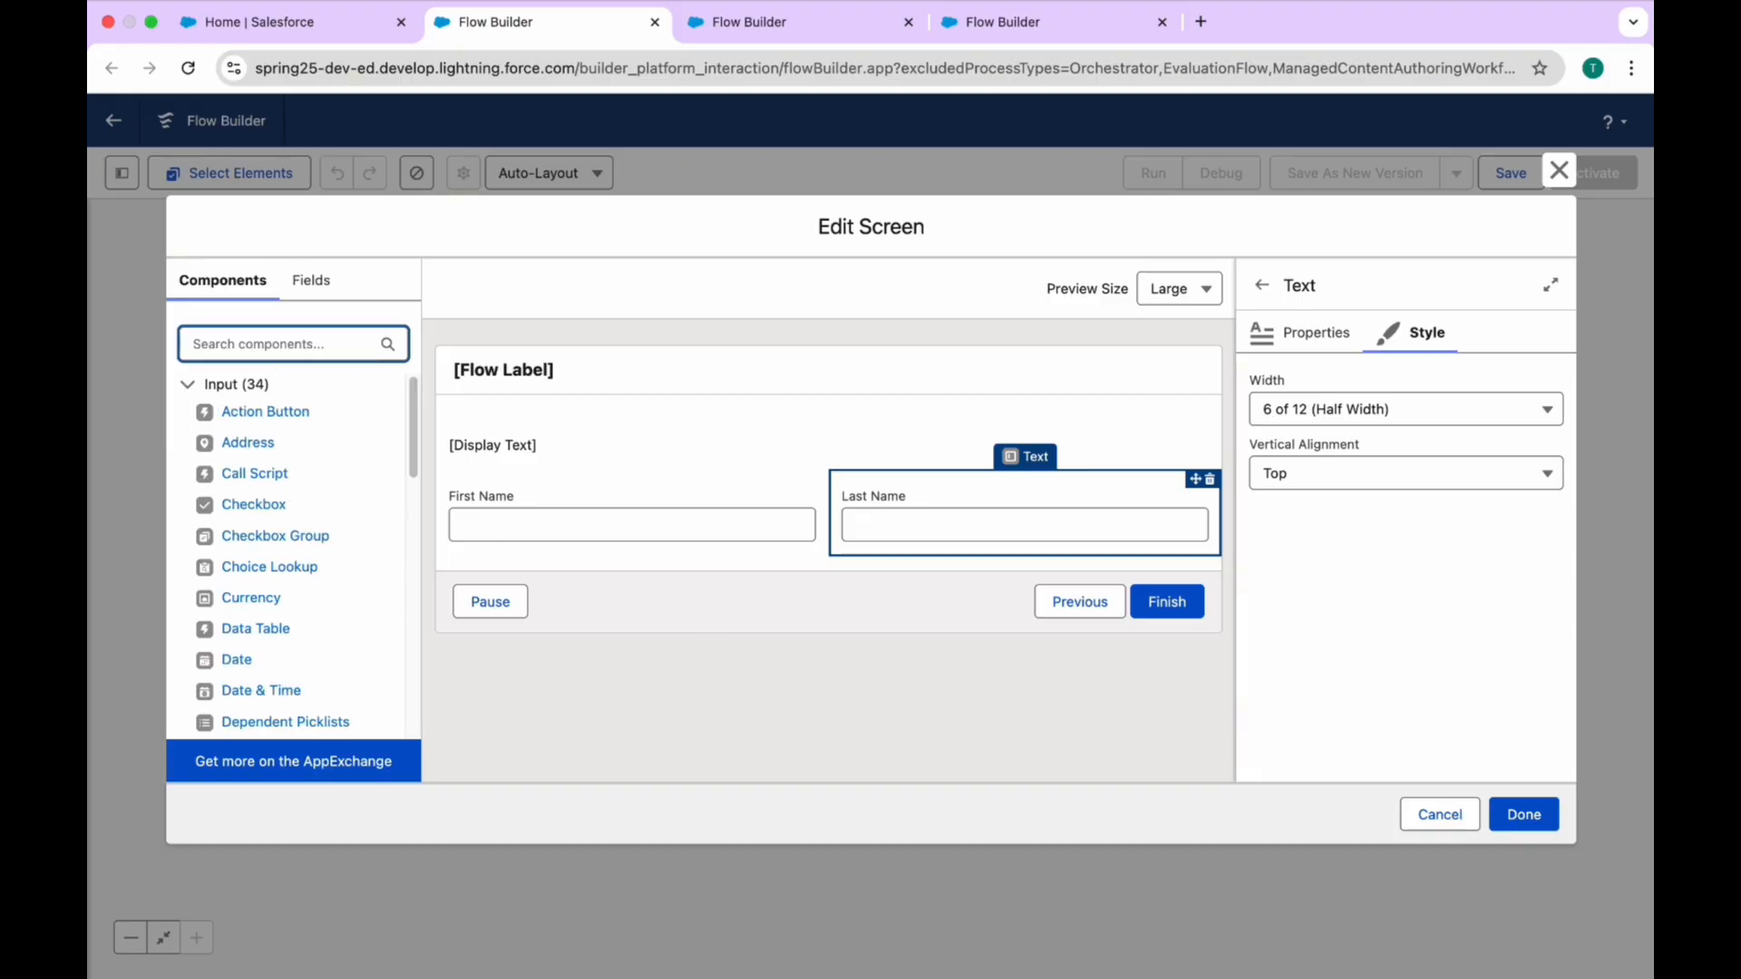
type("vis")
left_click_drag(246, 412, 542, 546)
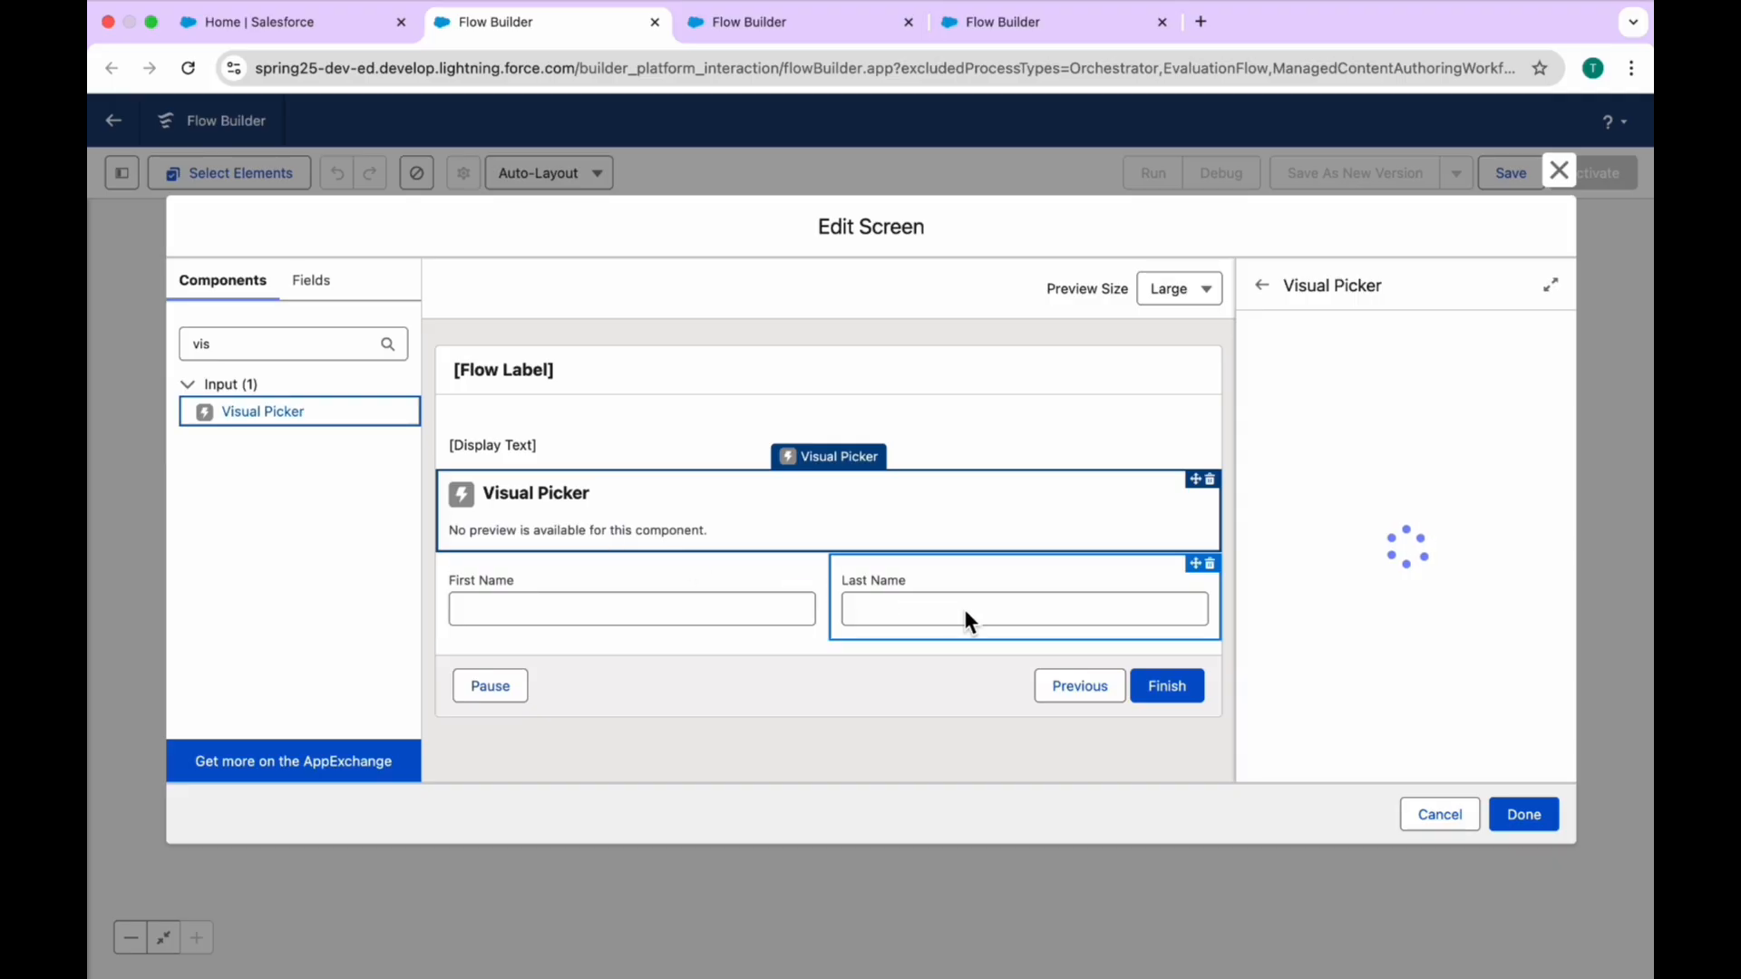
left_click(1313, 417)
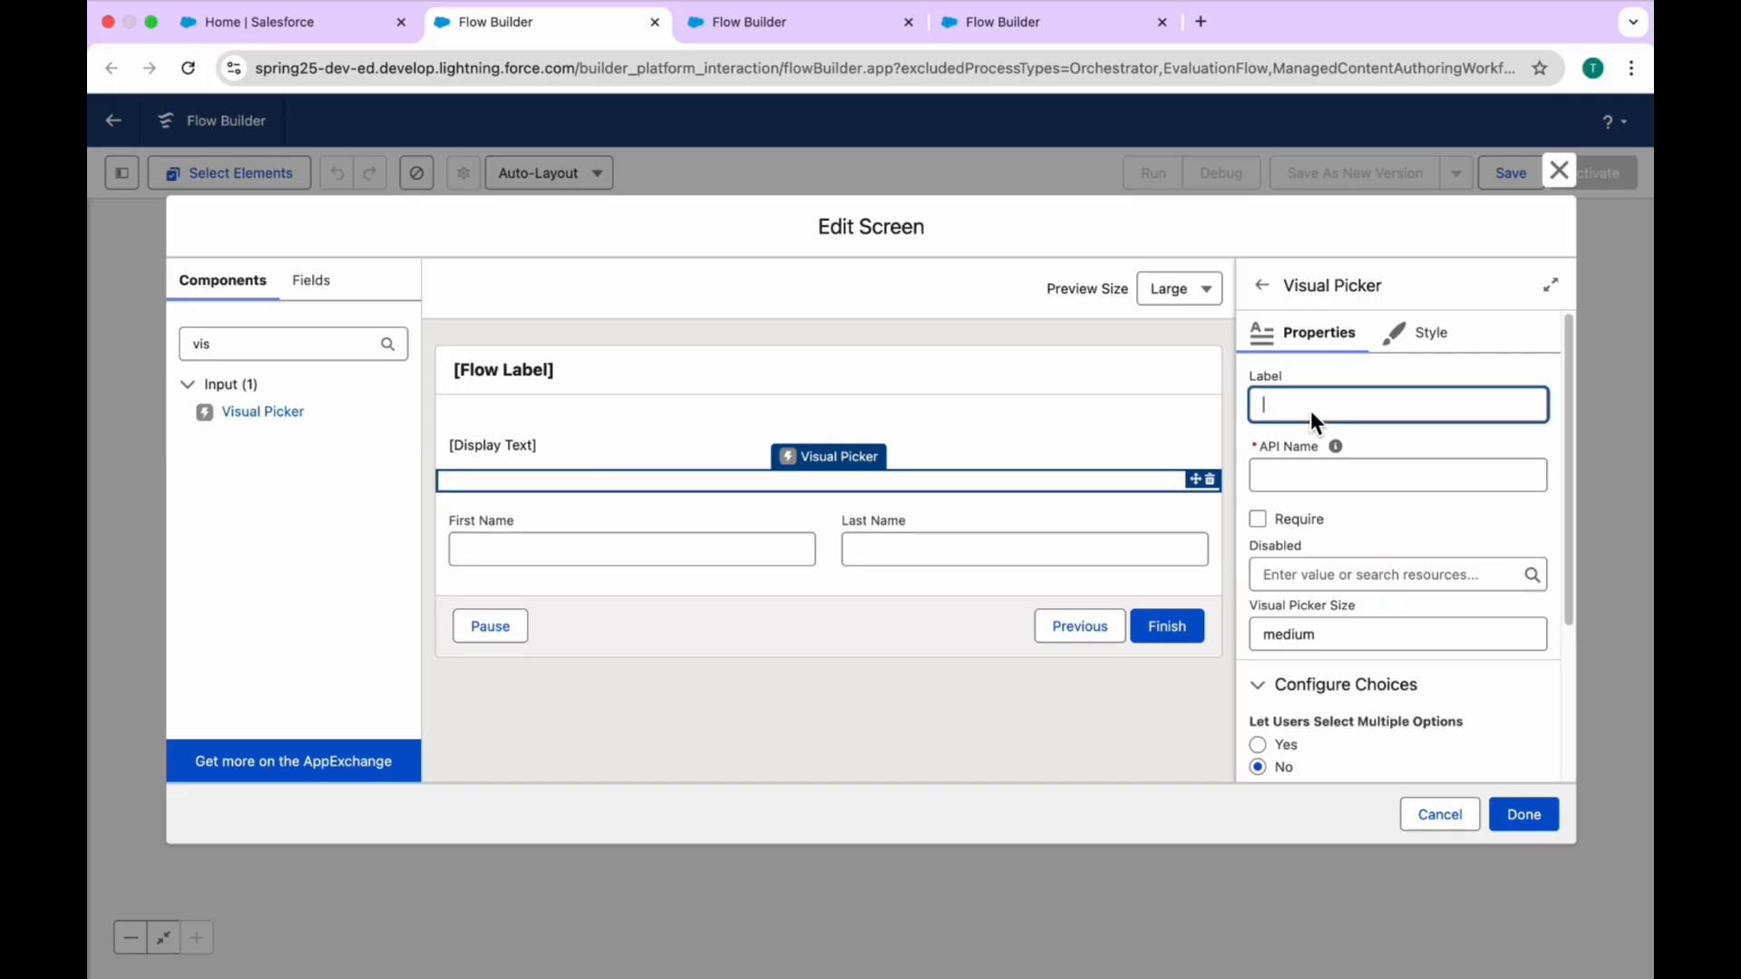
type("VP")
key("Tab")
scroll(1367, 520, "down", 5)
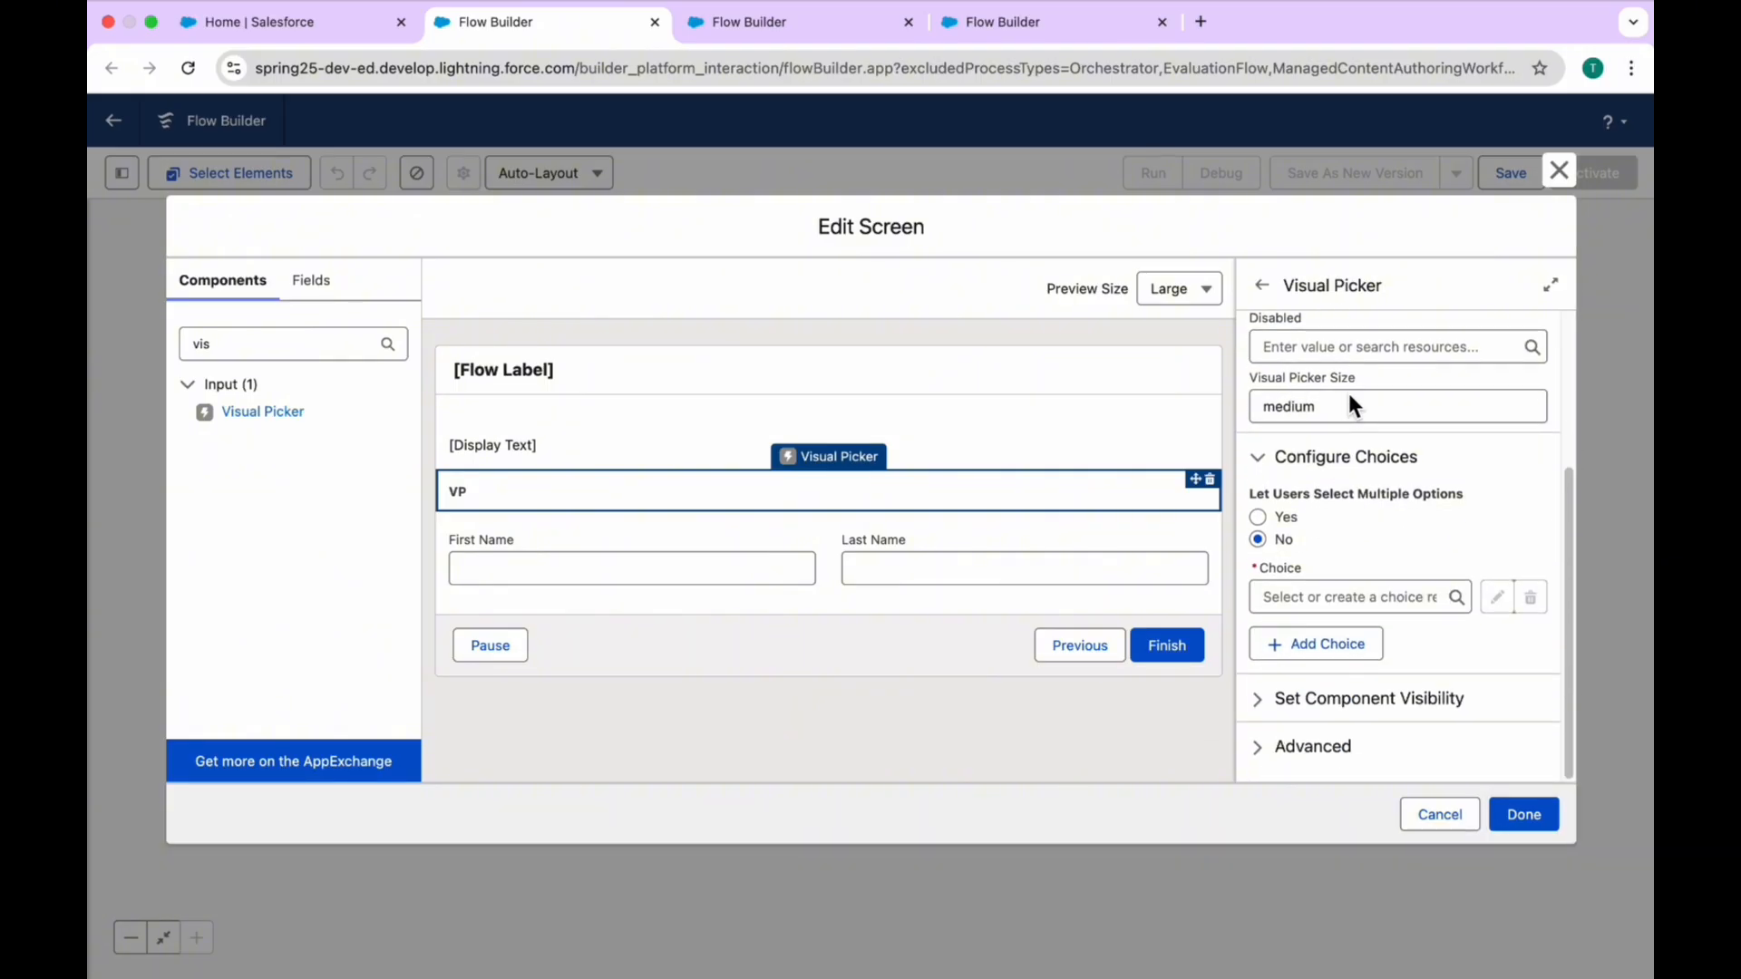
left_click(1340, 413)
key("Return")
scroll(1434, 370, "up", 3)
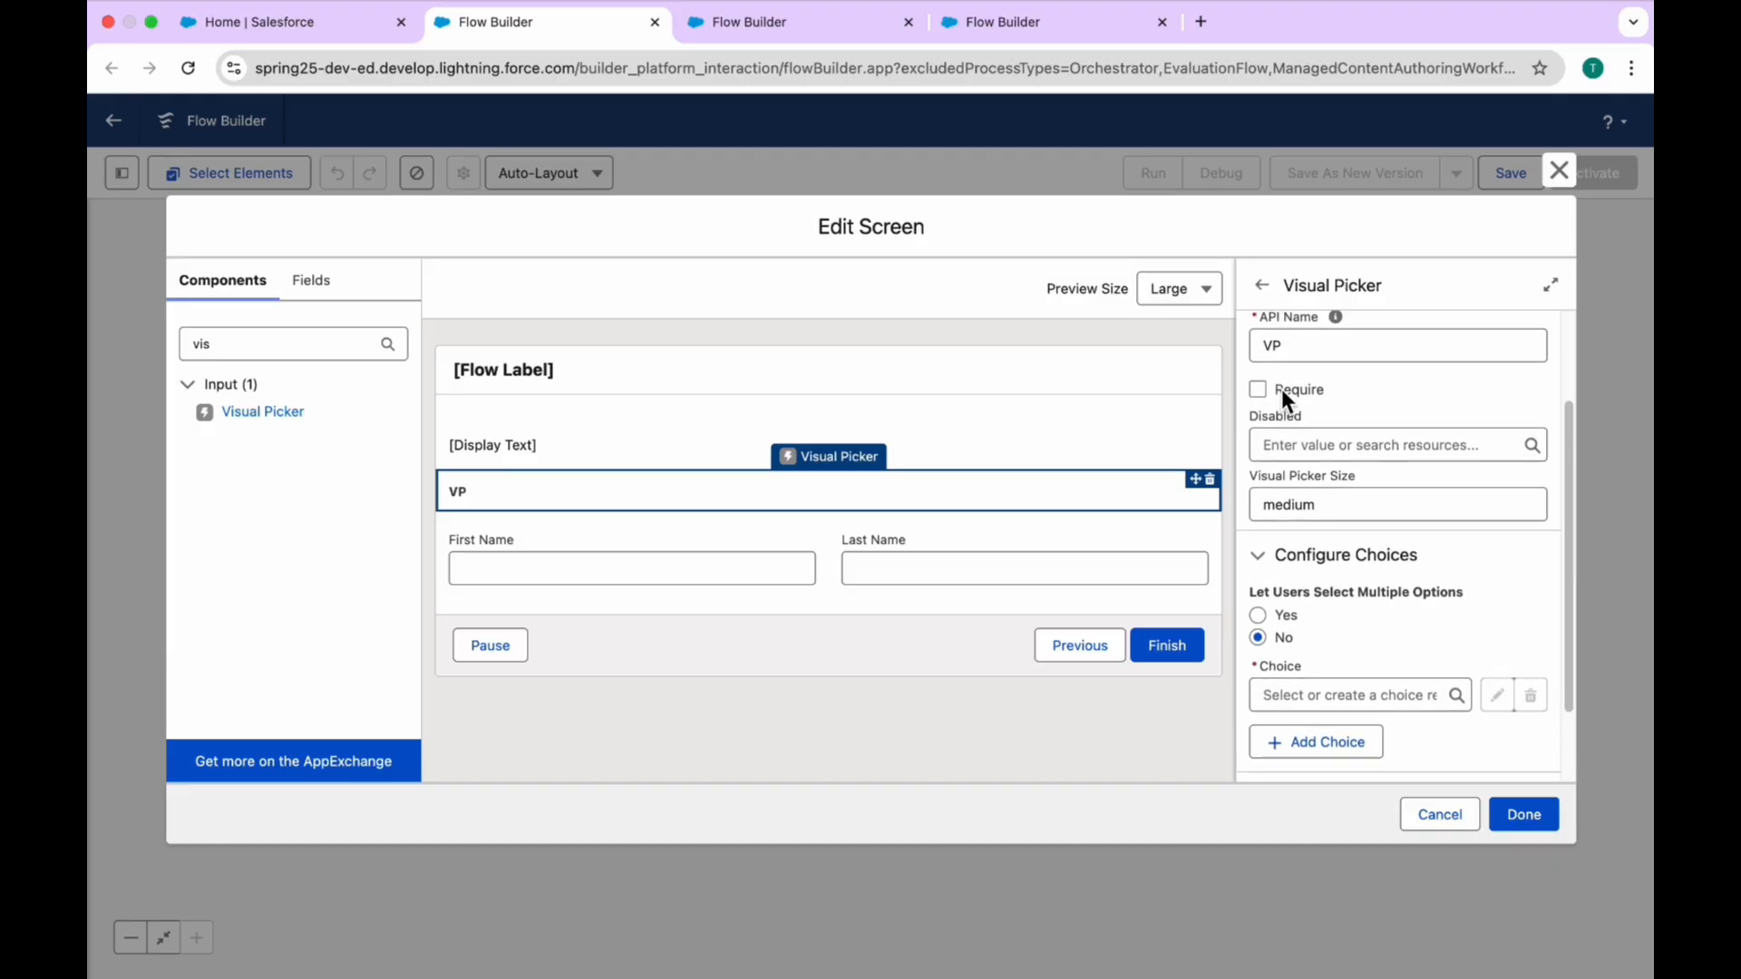
scroll(1338, 422, "down", 2)
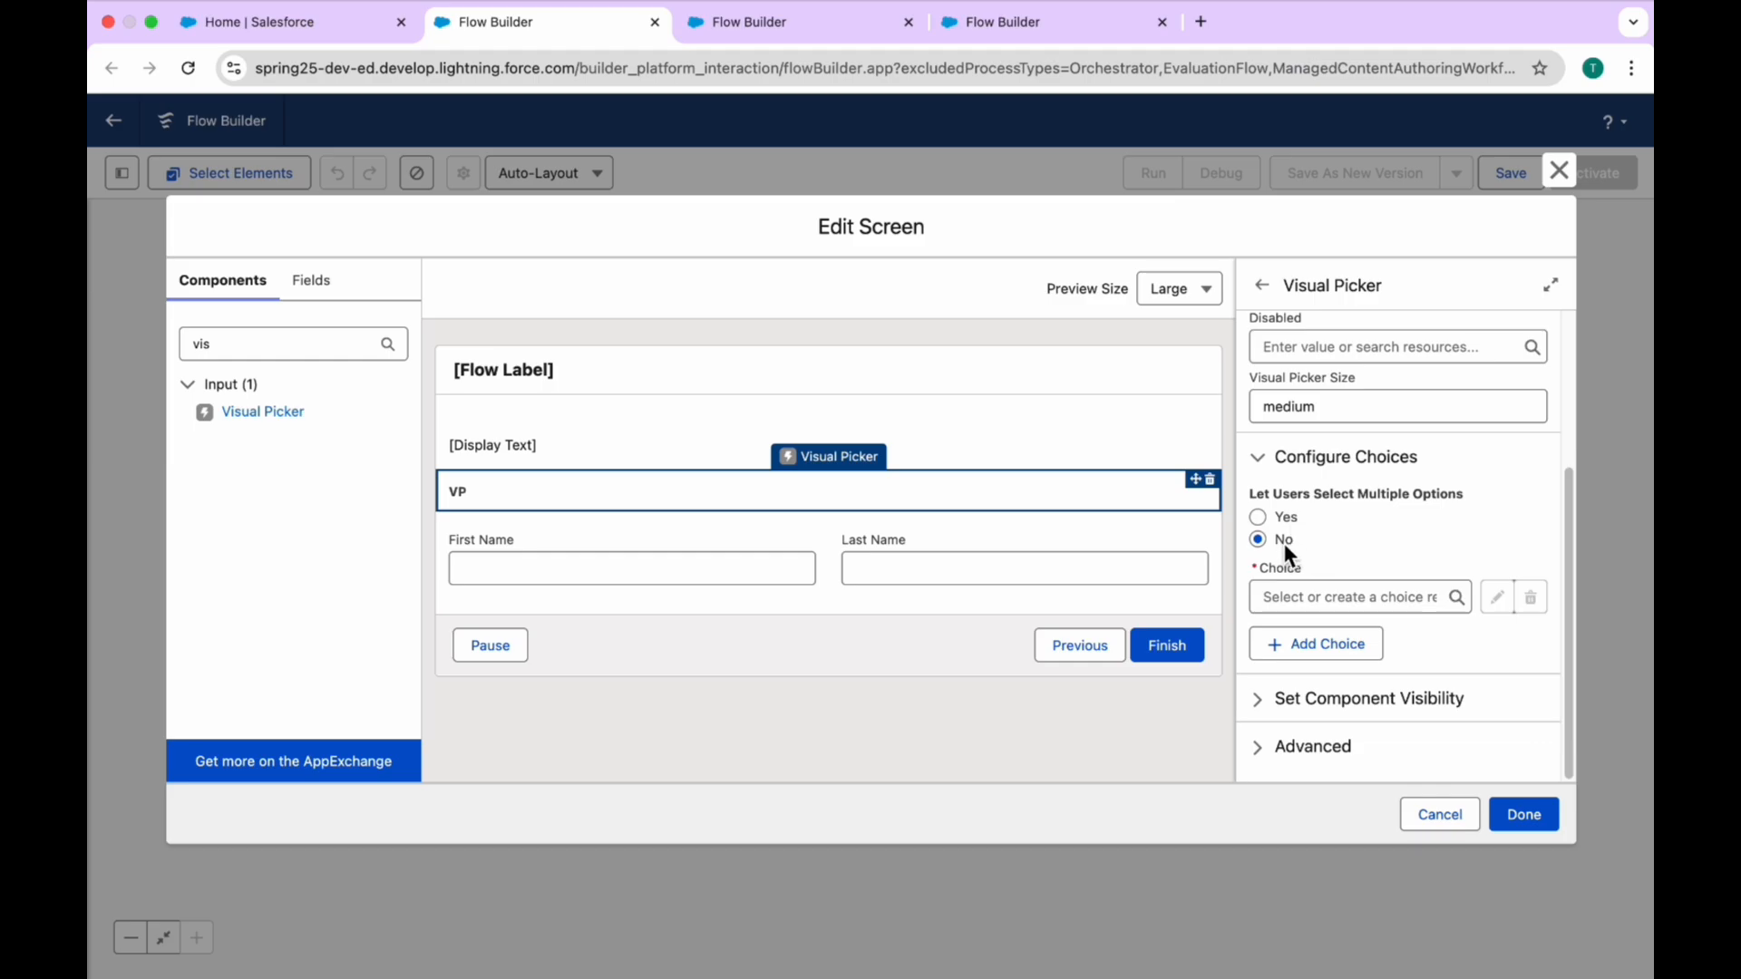
left_click(1315, 594)
left_click(1322, 637)
left_click(1039, 453)
left_click(1302, 305)
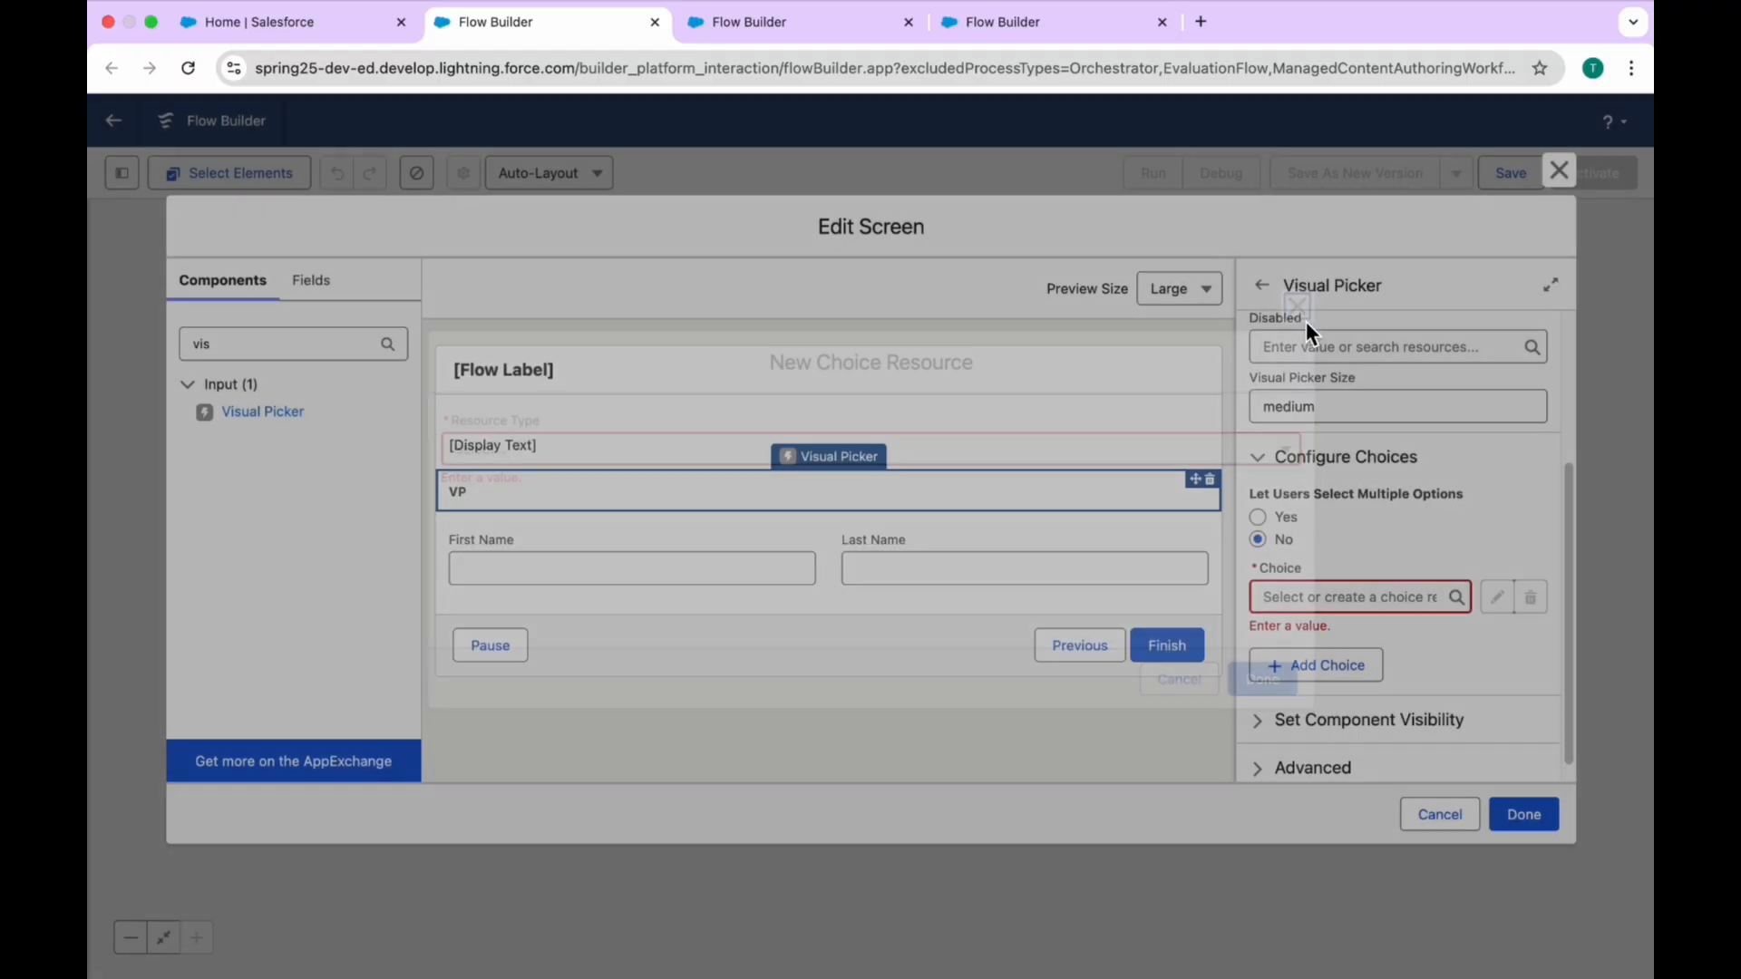
Step: Create a choice named Admin as the first choice of the VP Visual Picker
left_click(1308, 594)
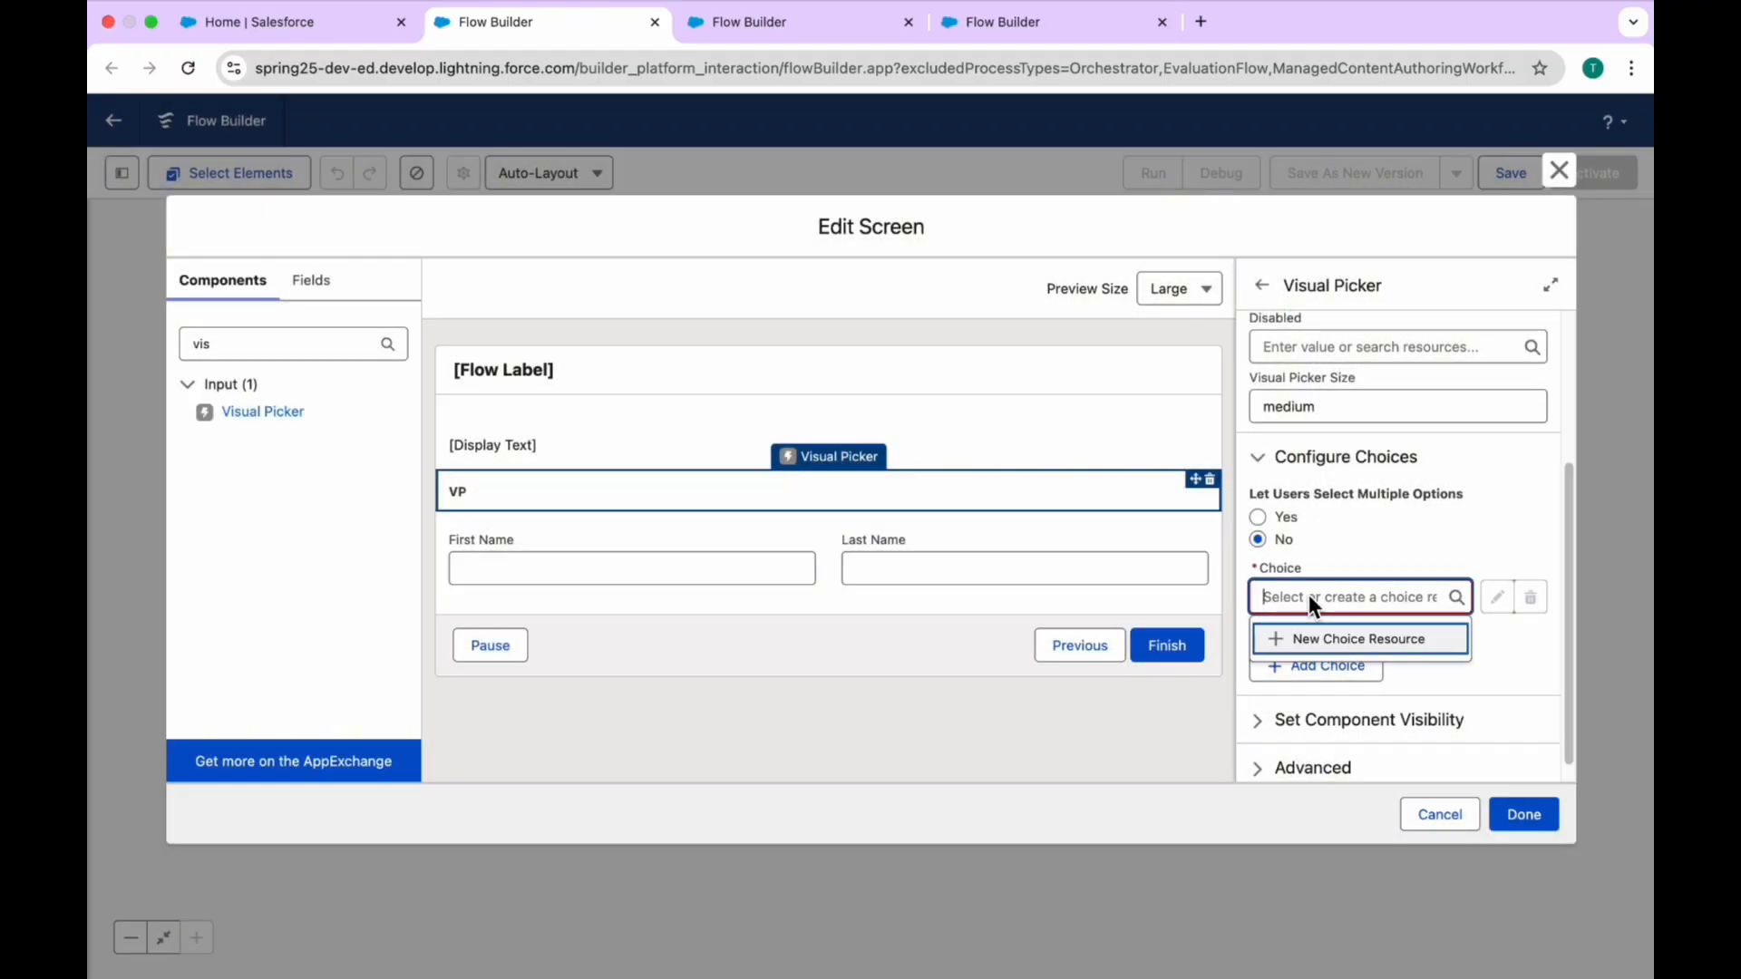
type("Admin")
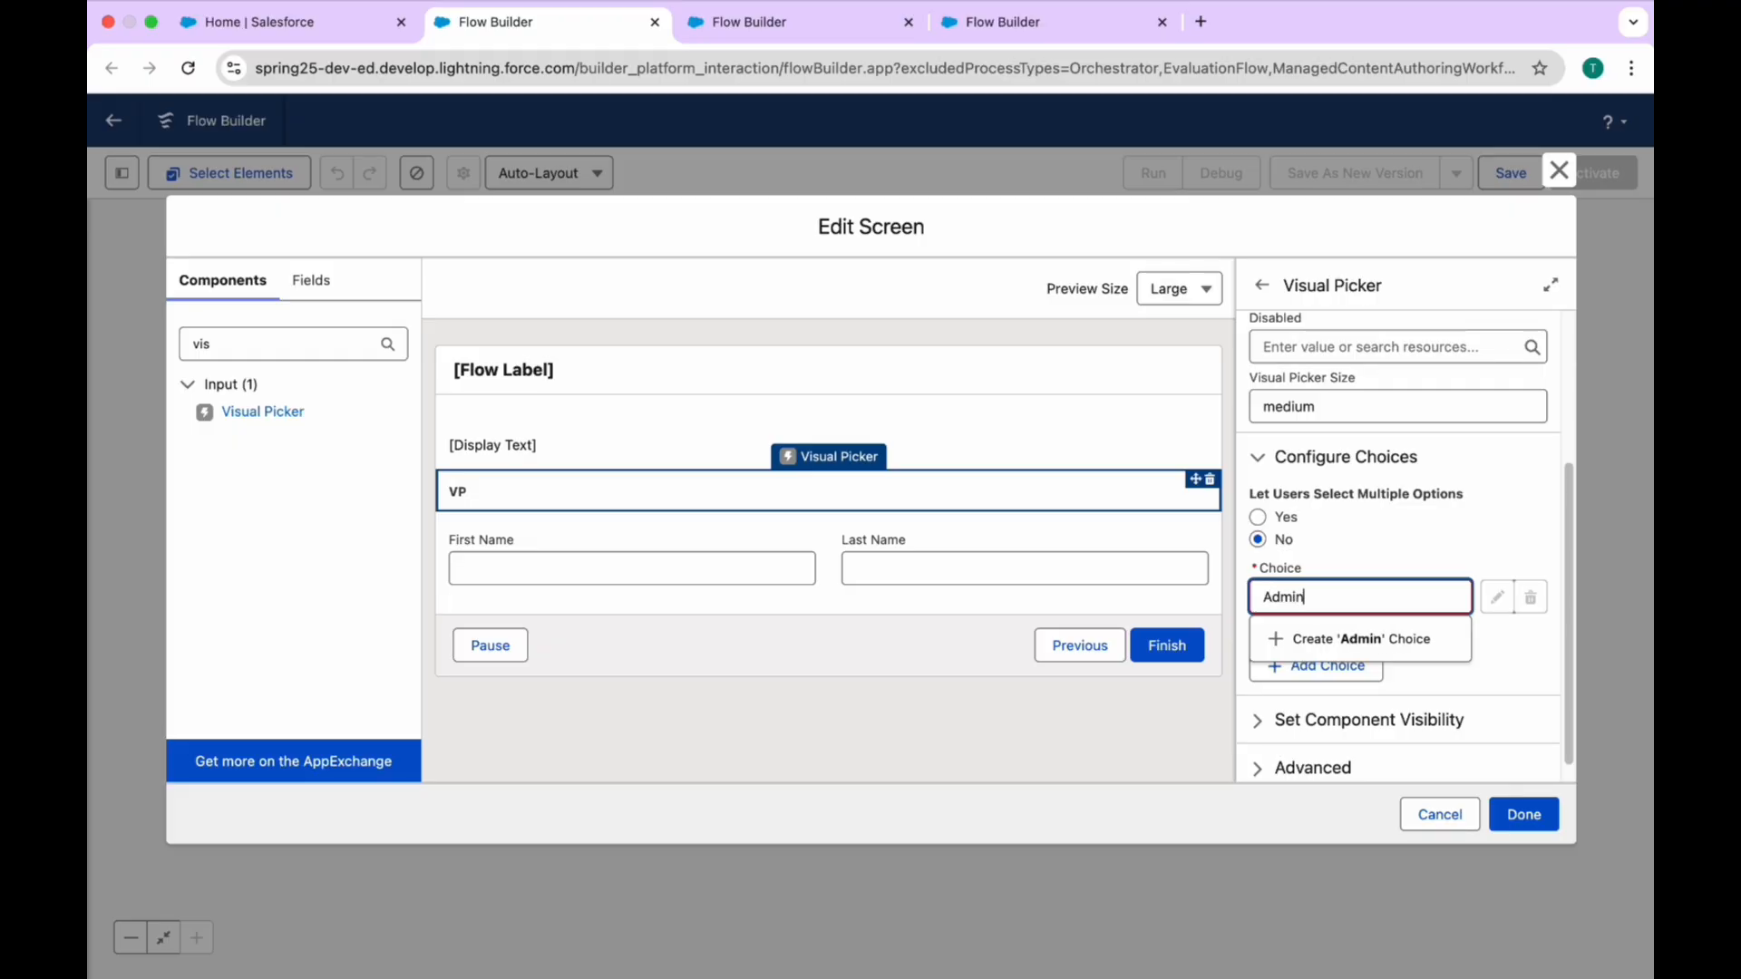
left_click(1364, 640)
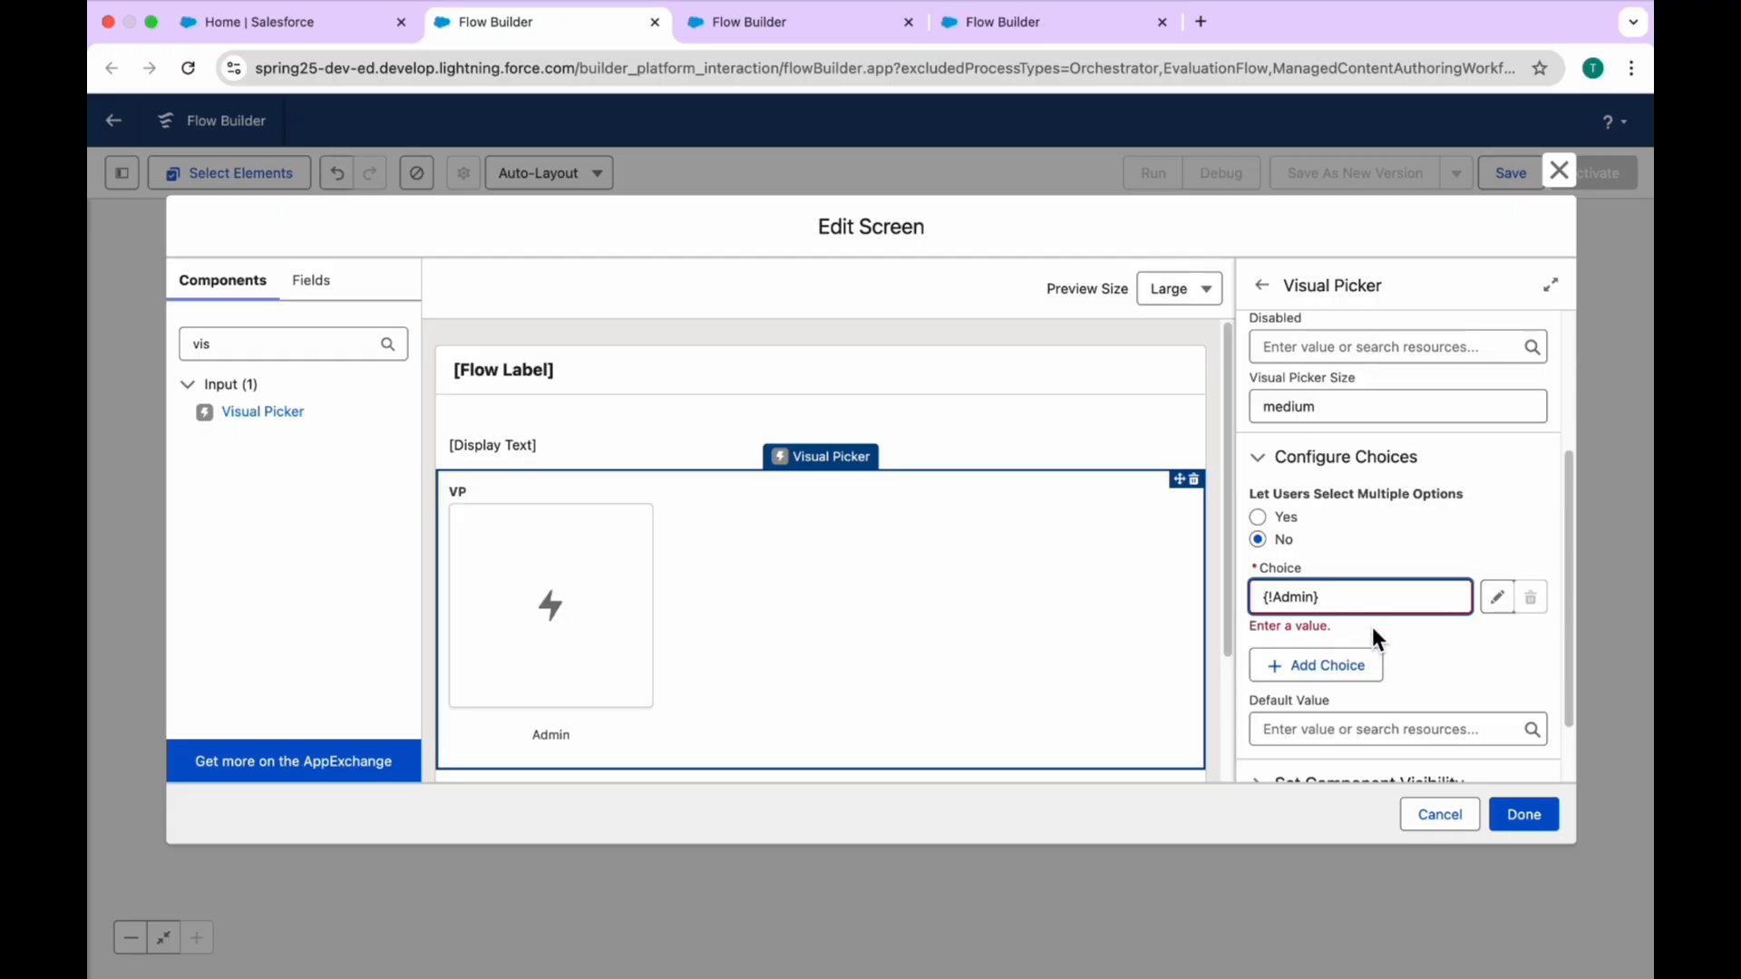
Step: Add a second choice to the VP Visual Picker by creating a new choice named Dev
left_click(1318, 667)
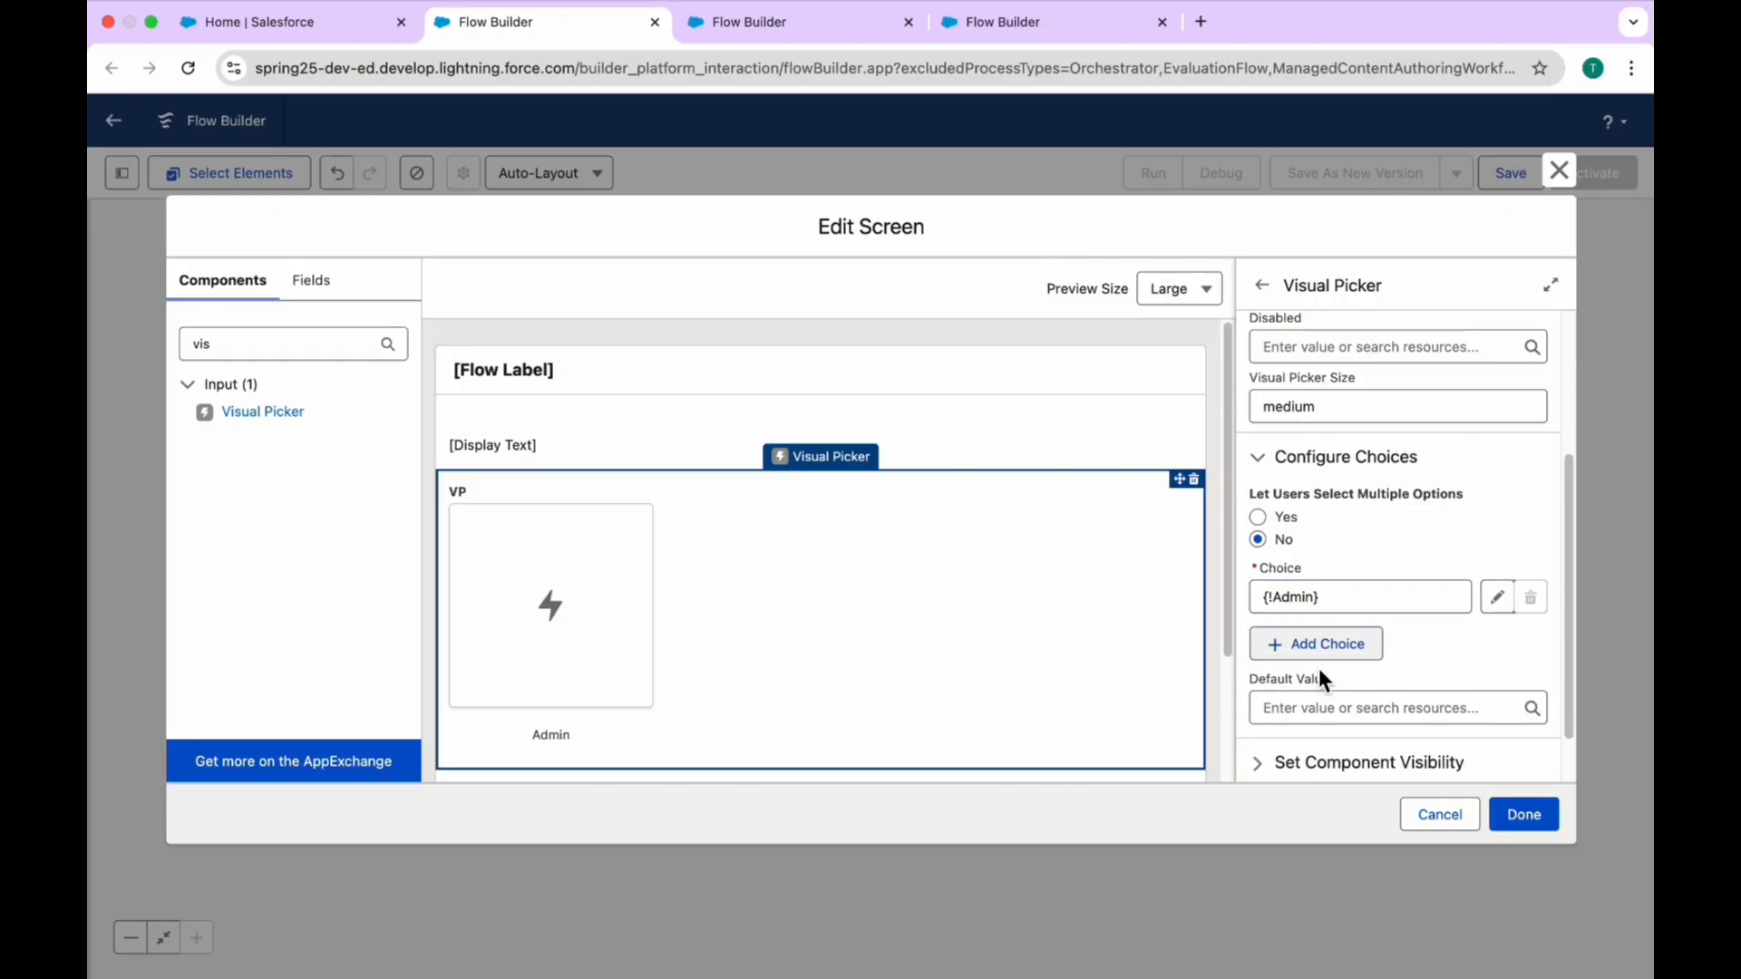
left_click(1313, 645)
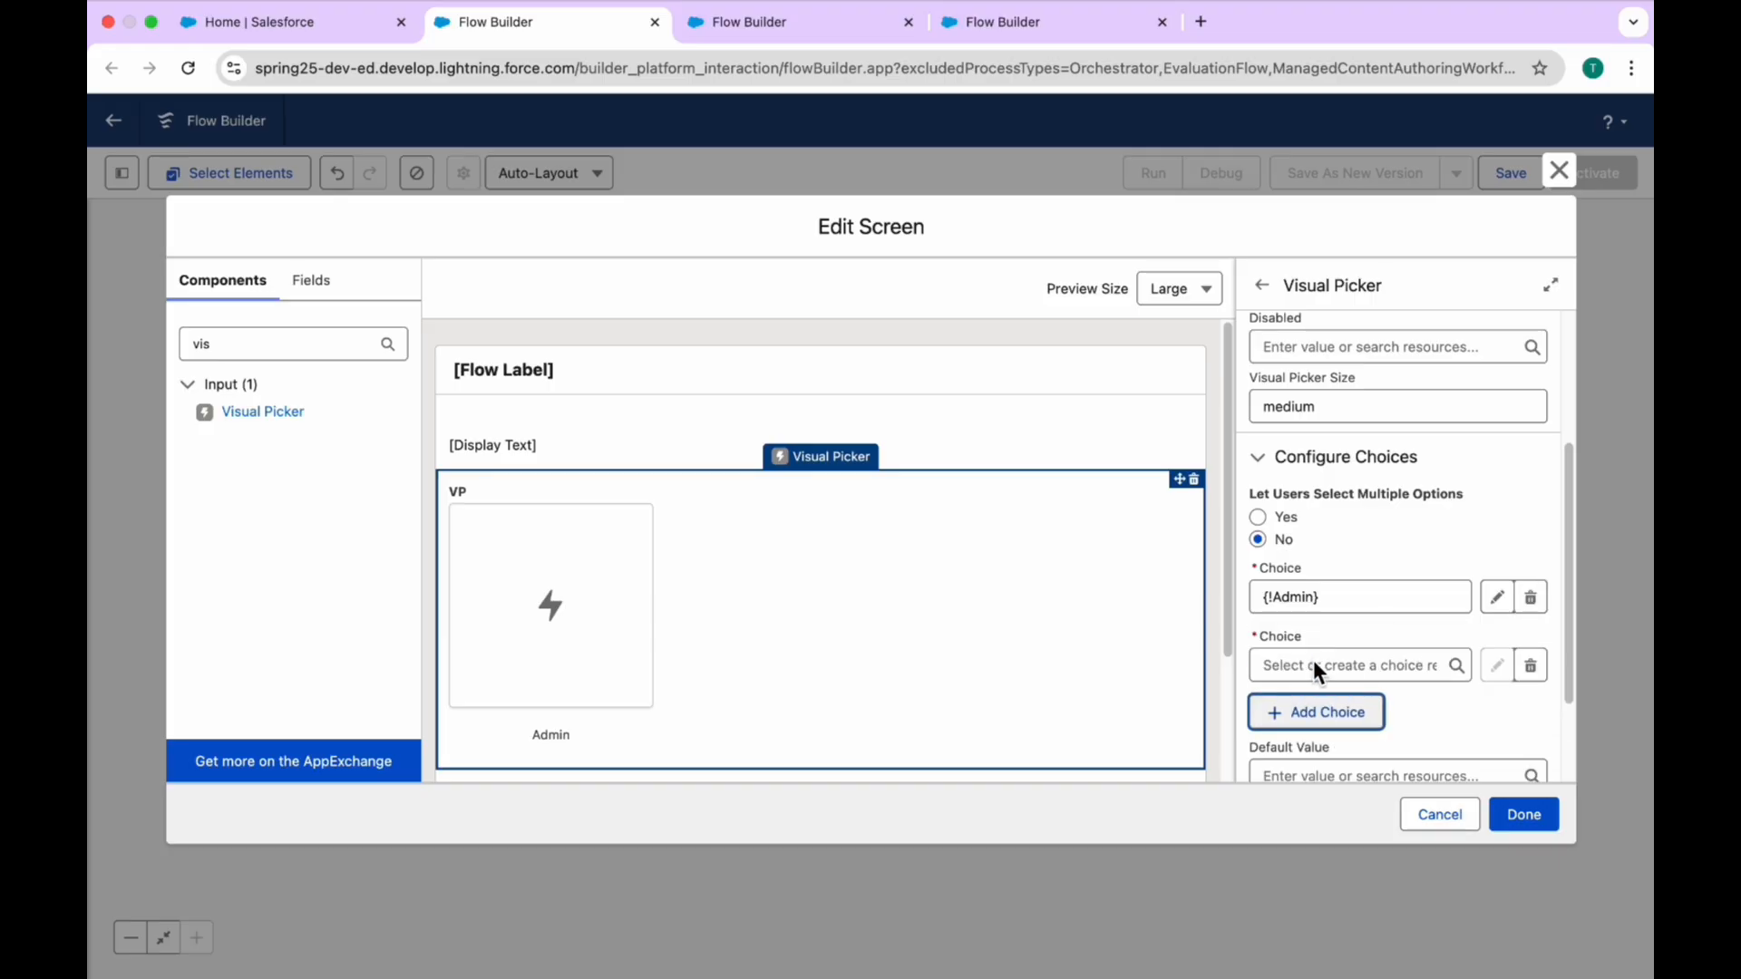
left_click(1308, 661)
type("Dev")
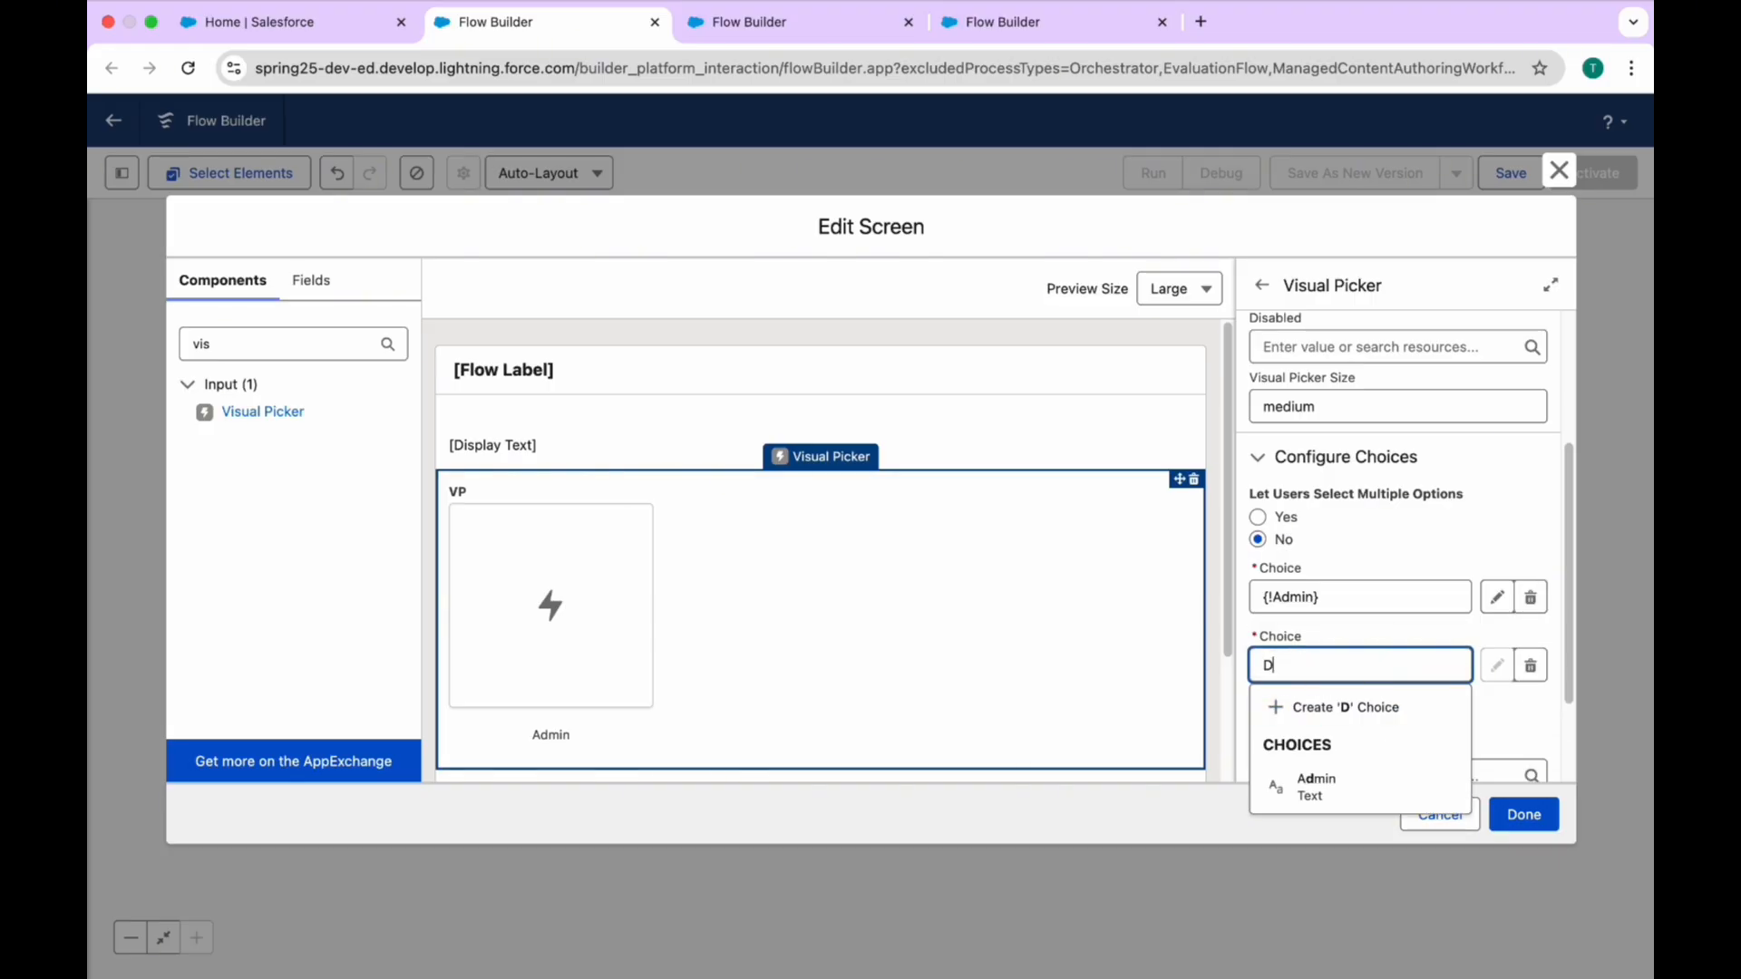
left_click(1361, 715)
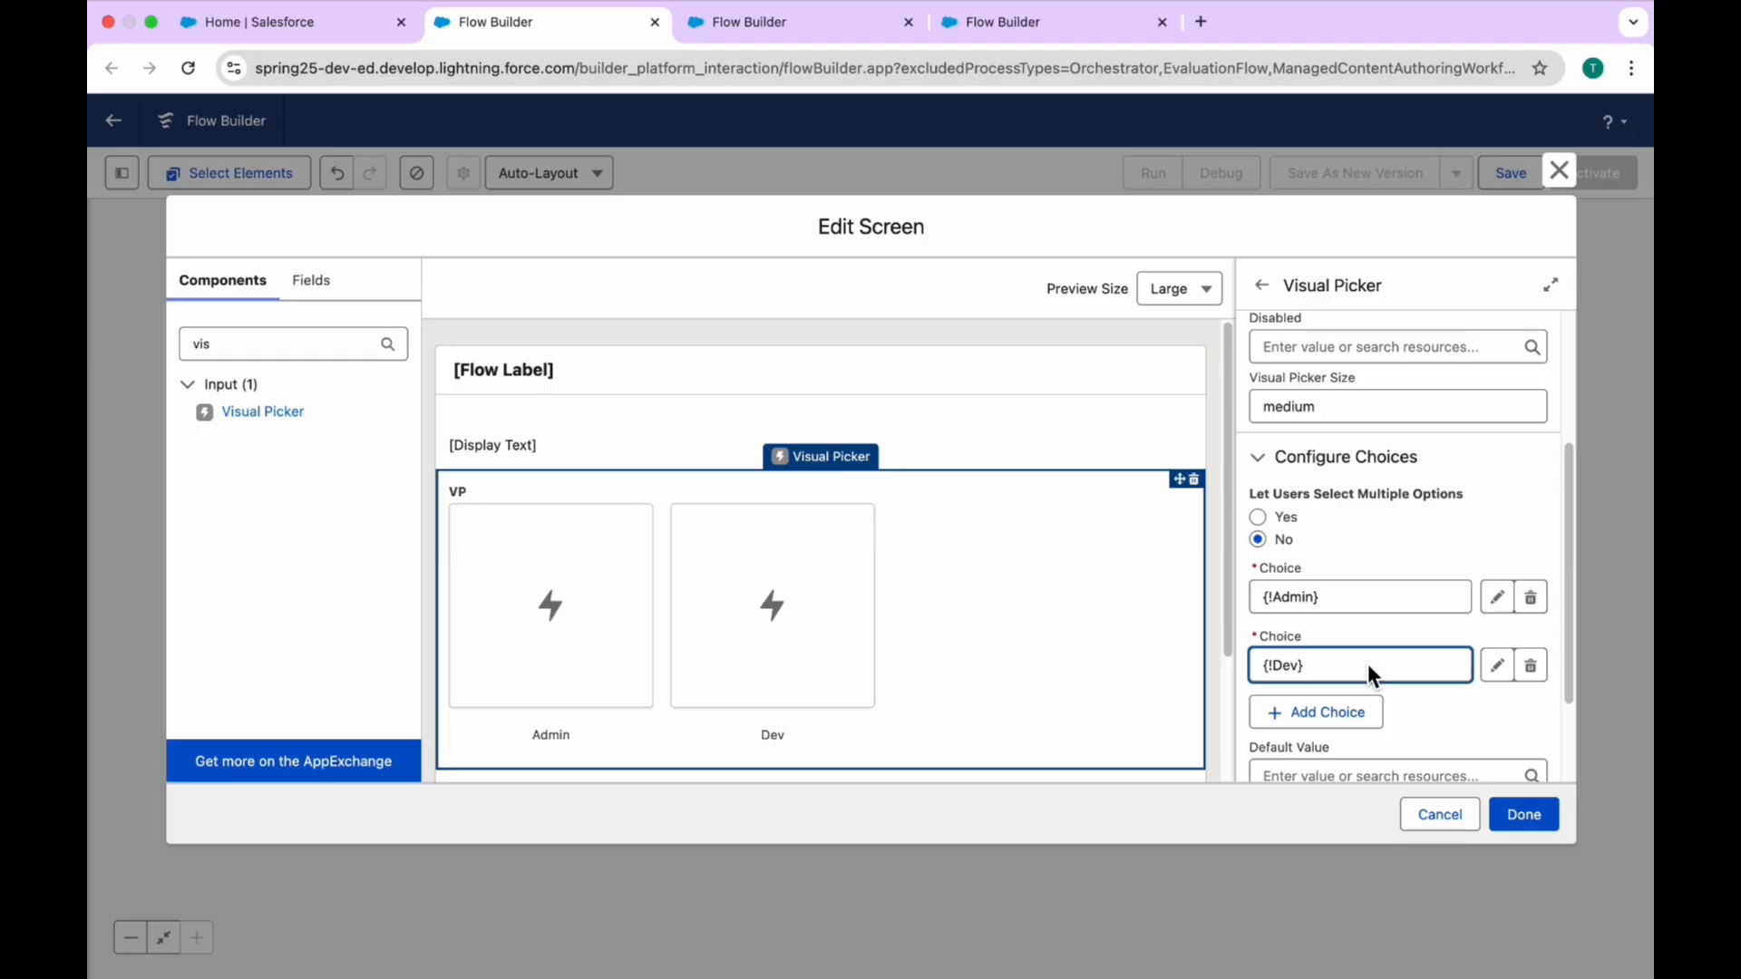
Step: Add a third choice to the VP Visual Picker by creating a new choice named LWC
scroll(1367, 664, "down", 2)
left_click(1323, 580)
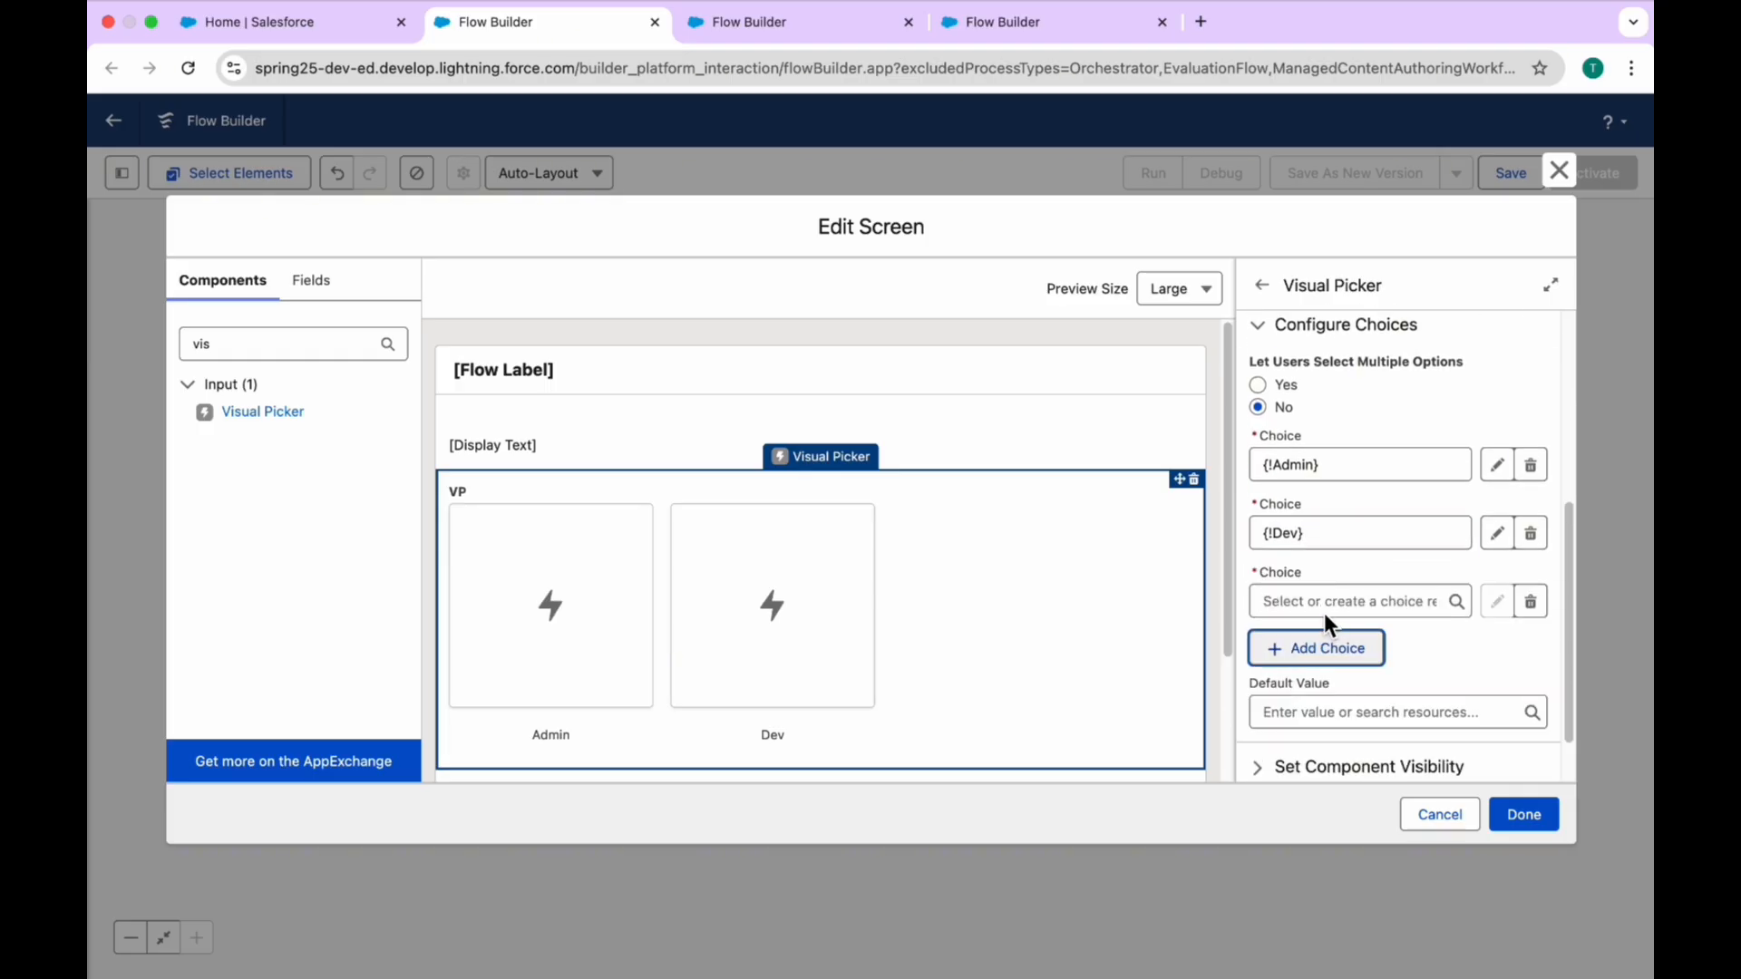
left_click(1322, 606)
type("LWC")
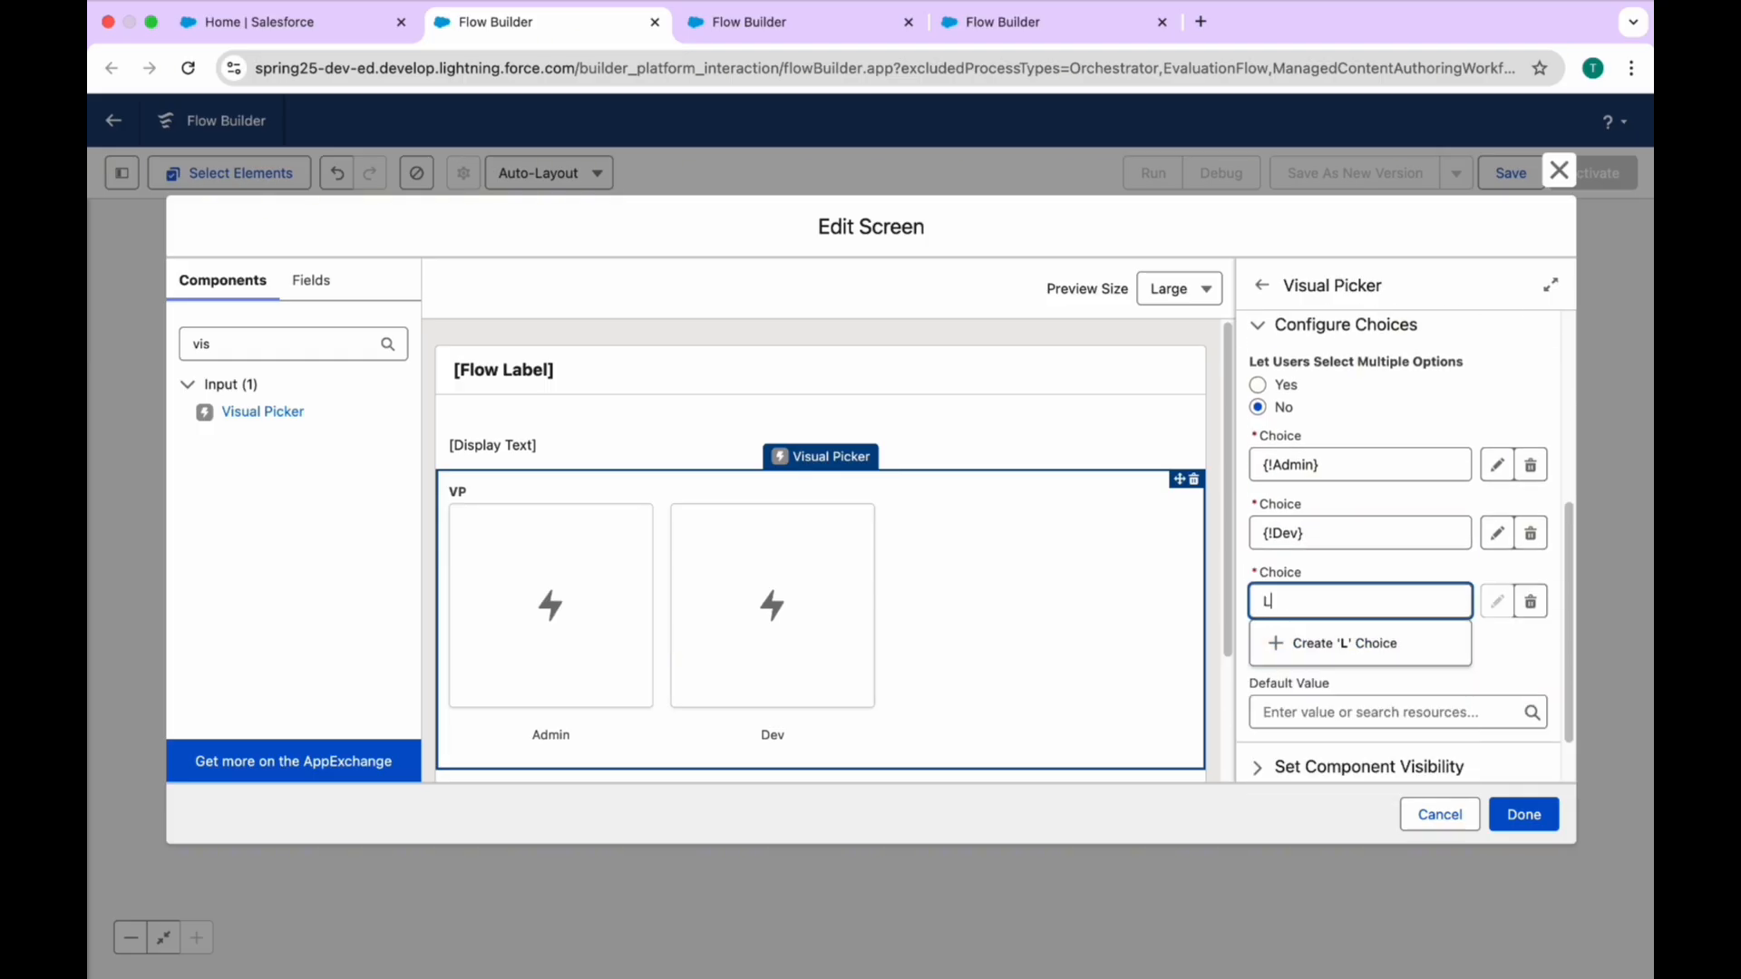
left_click(1367, 641)
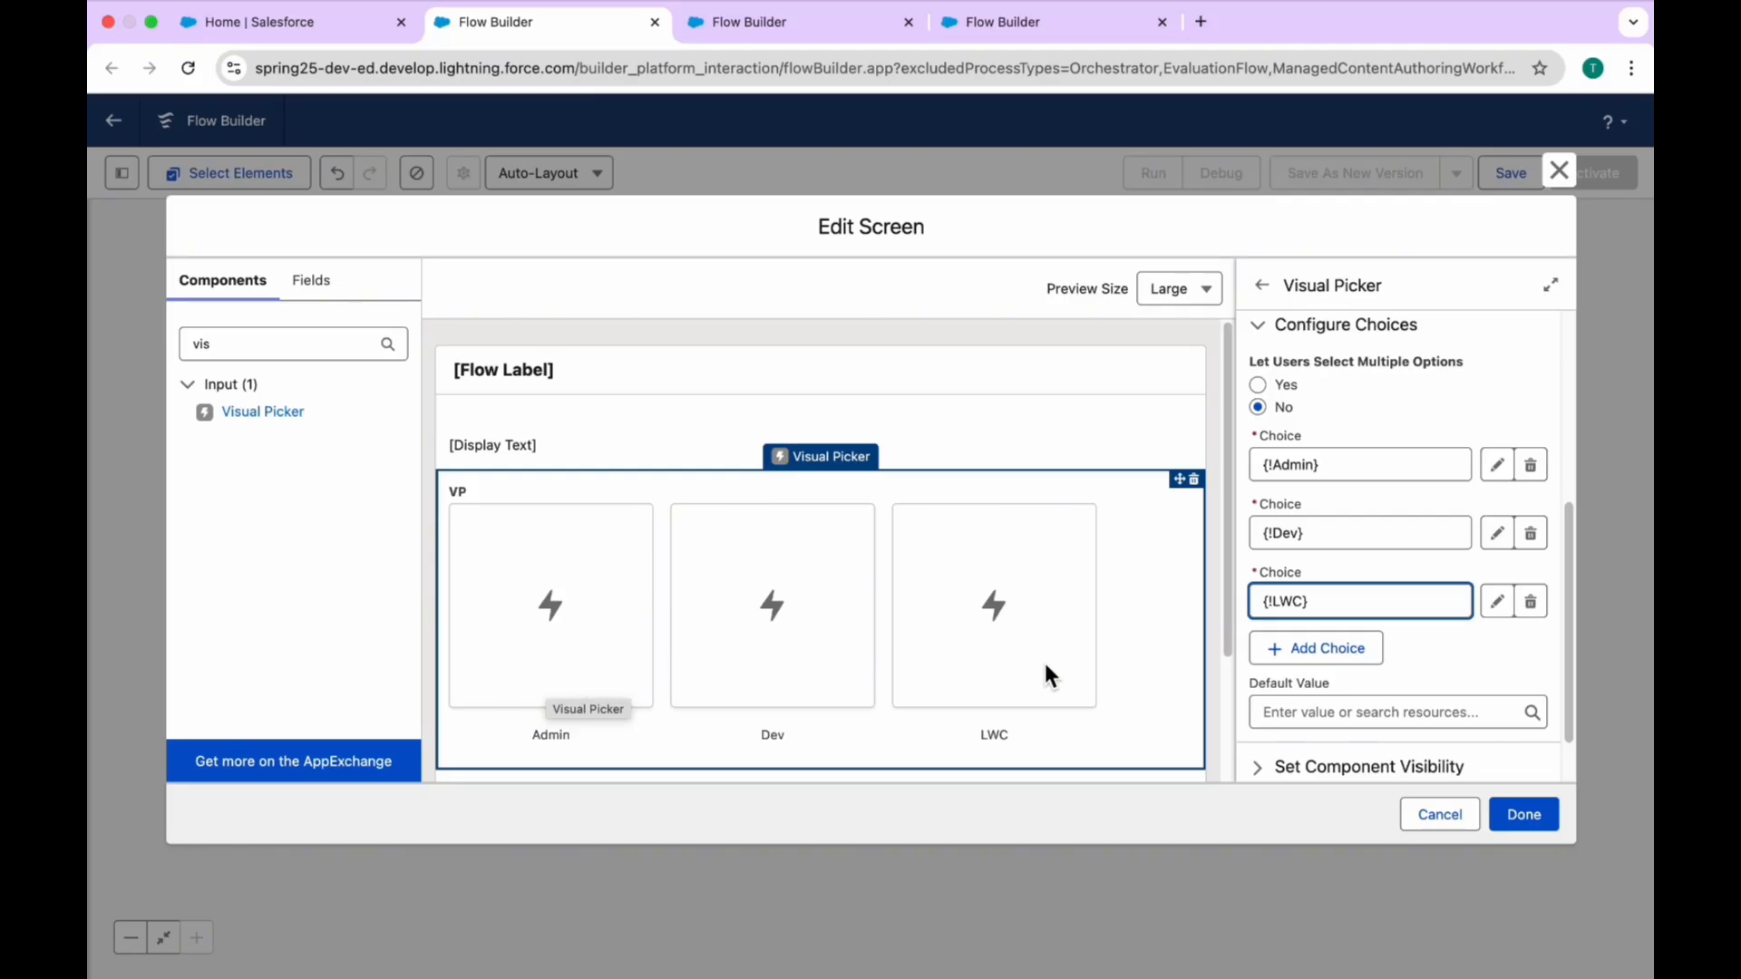
Step: Open the Admin choice for editing and bring up the Standard icons to choose from
left_click(1340, 464)
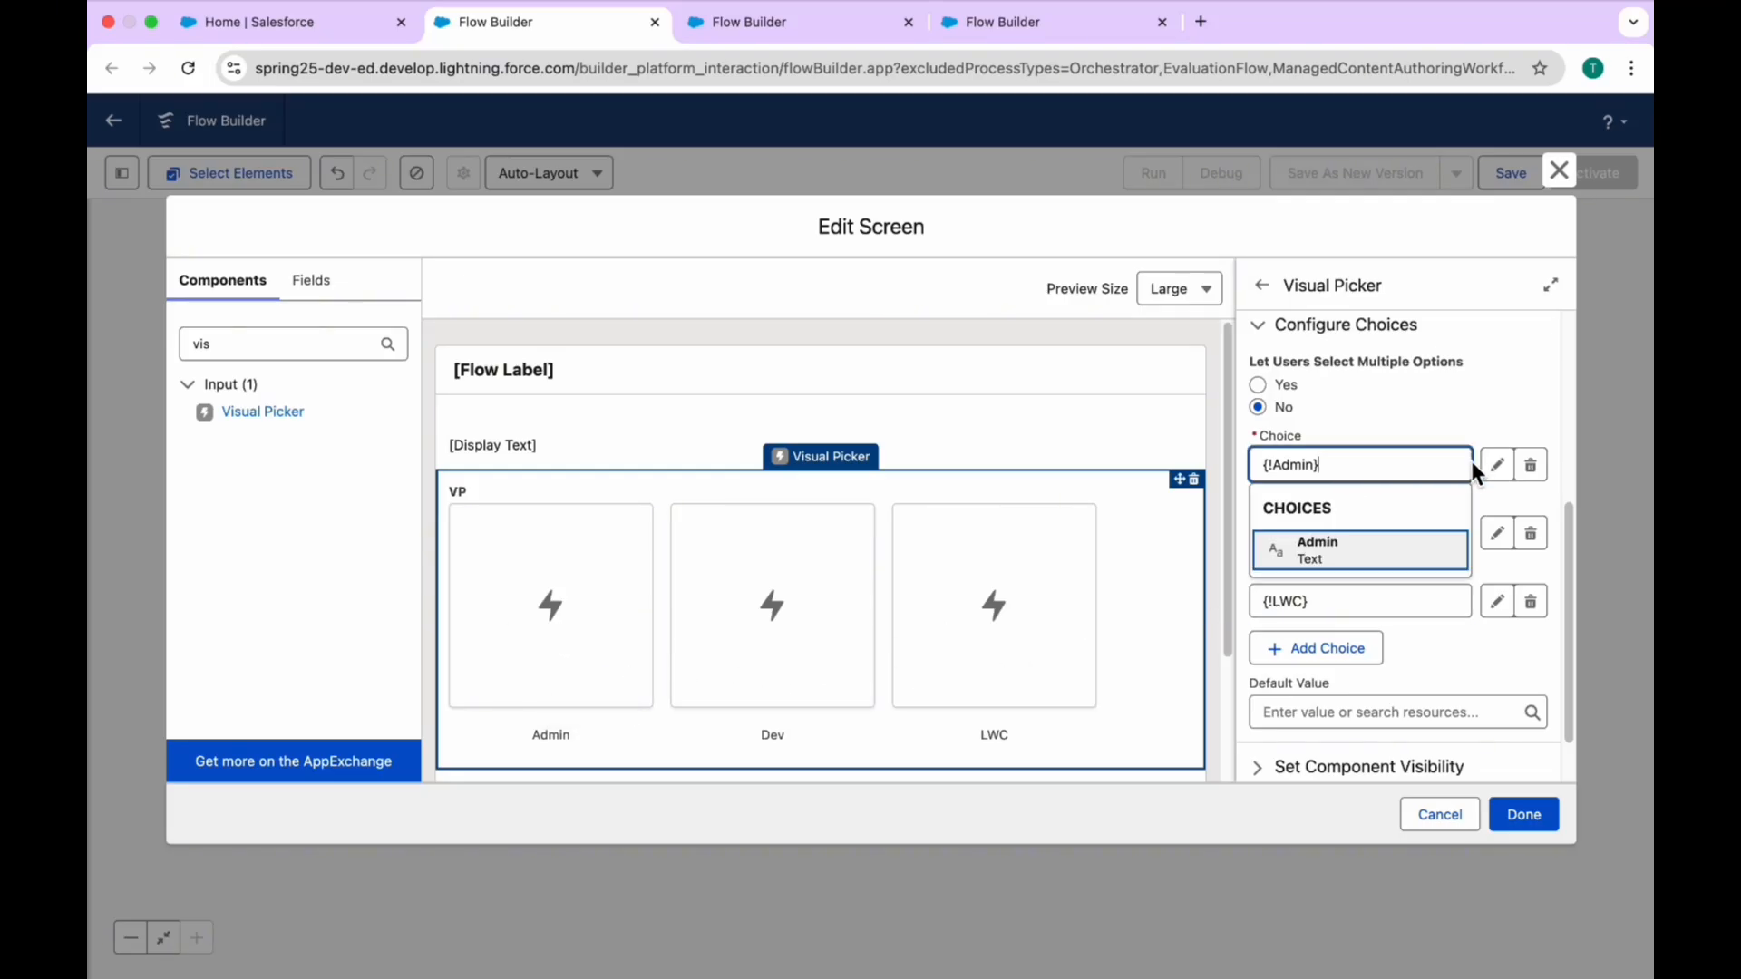
left_click(1499, 465)
scroll(798, 669, "down", 1)
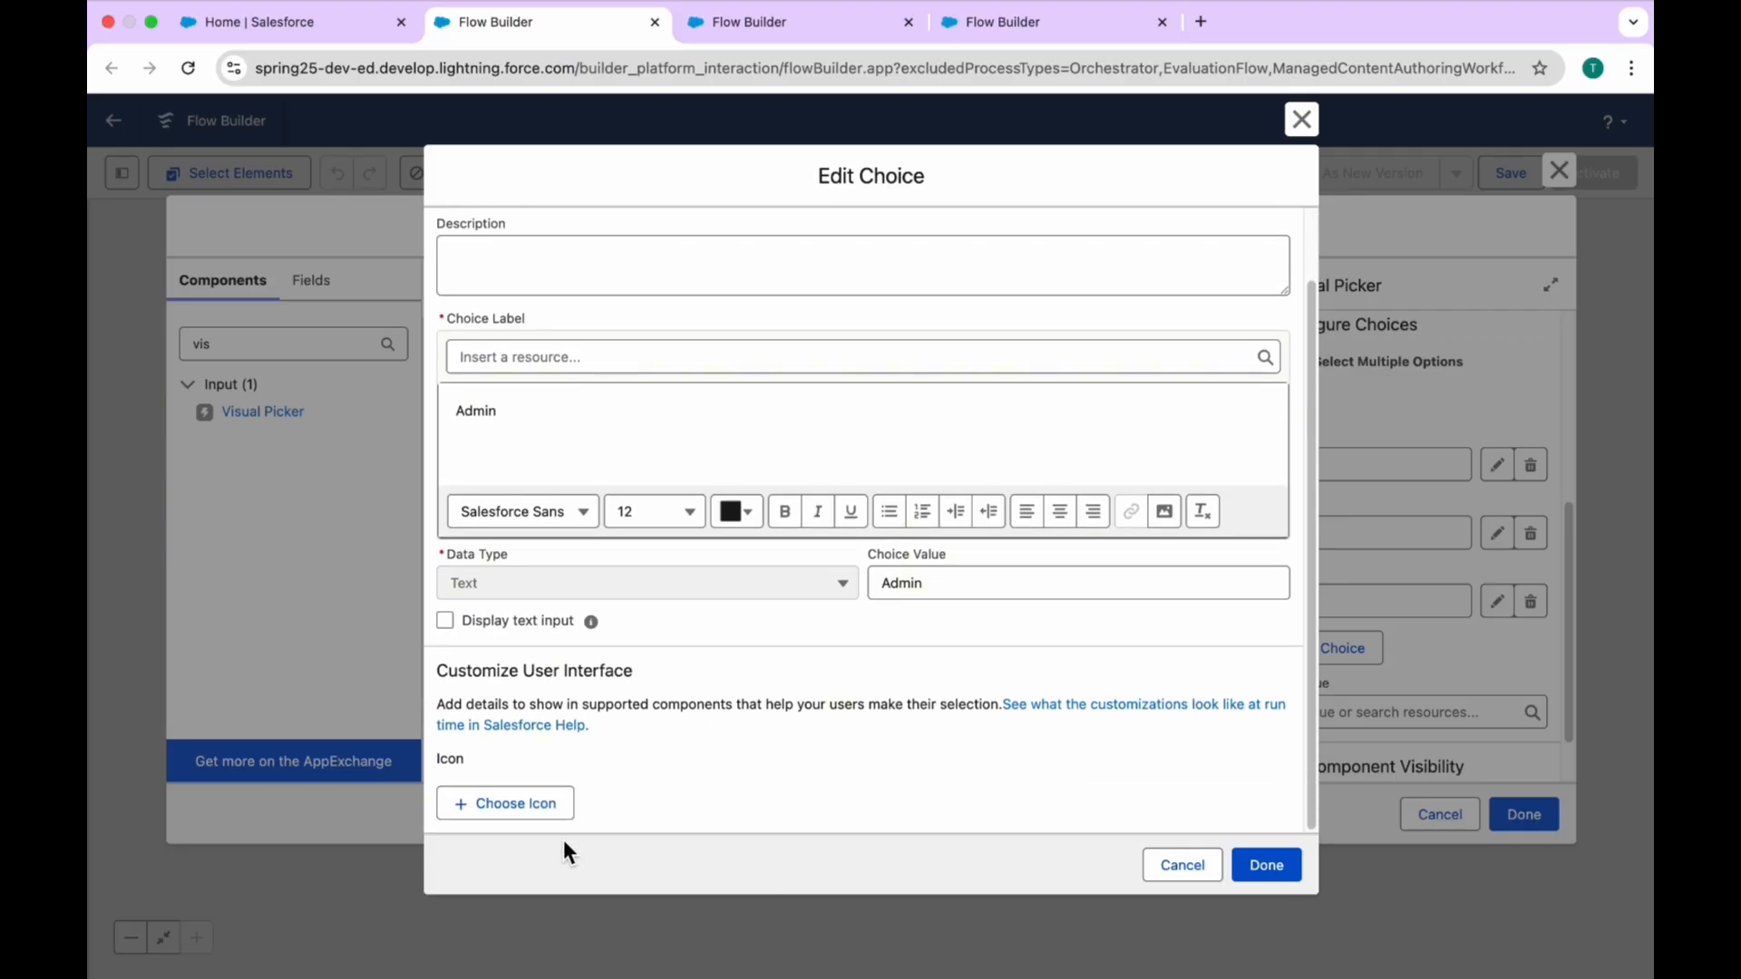
left_click(496, 807)
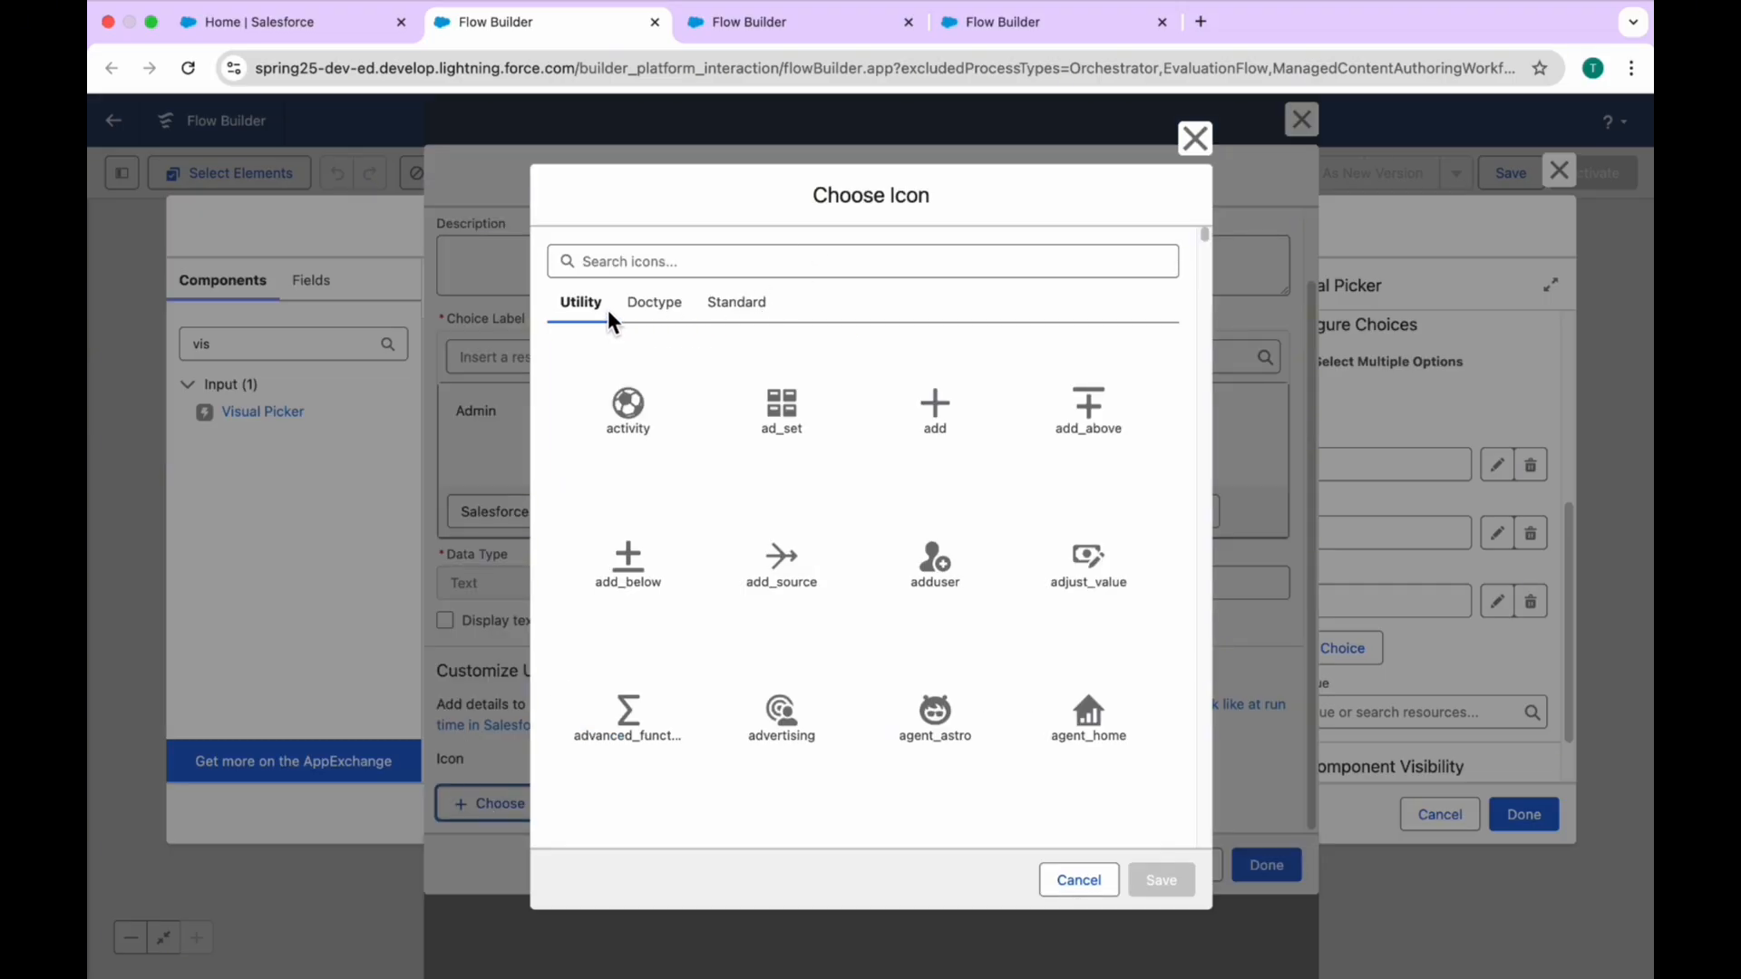
left_click(732, 309)
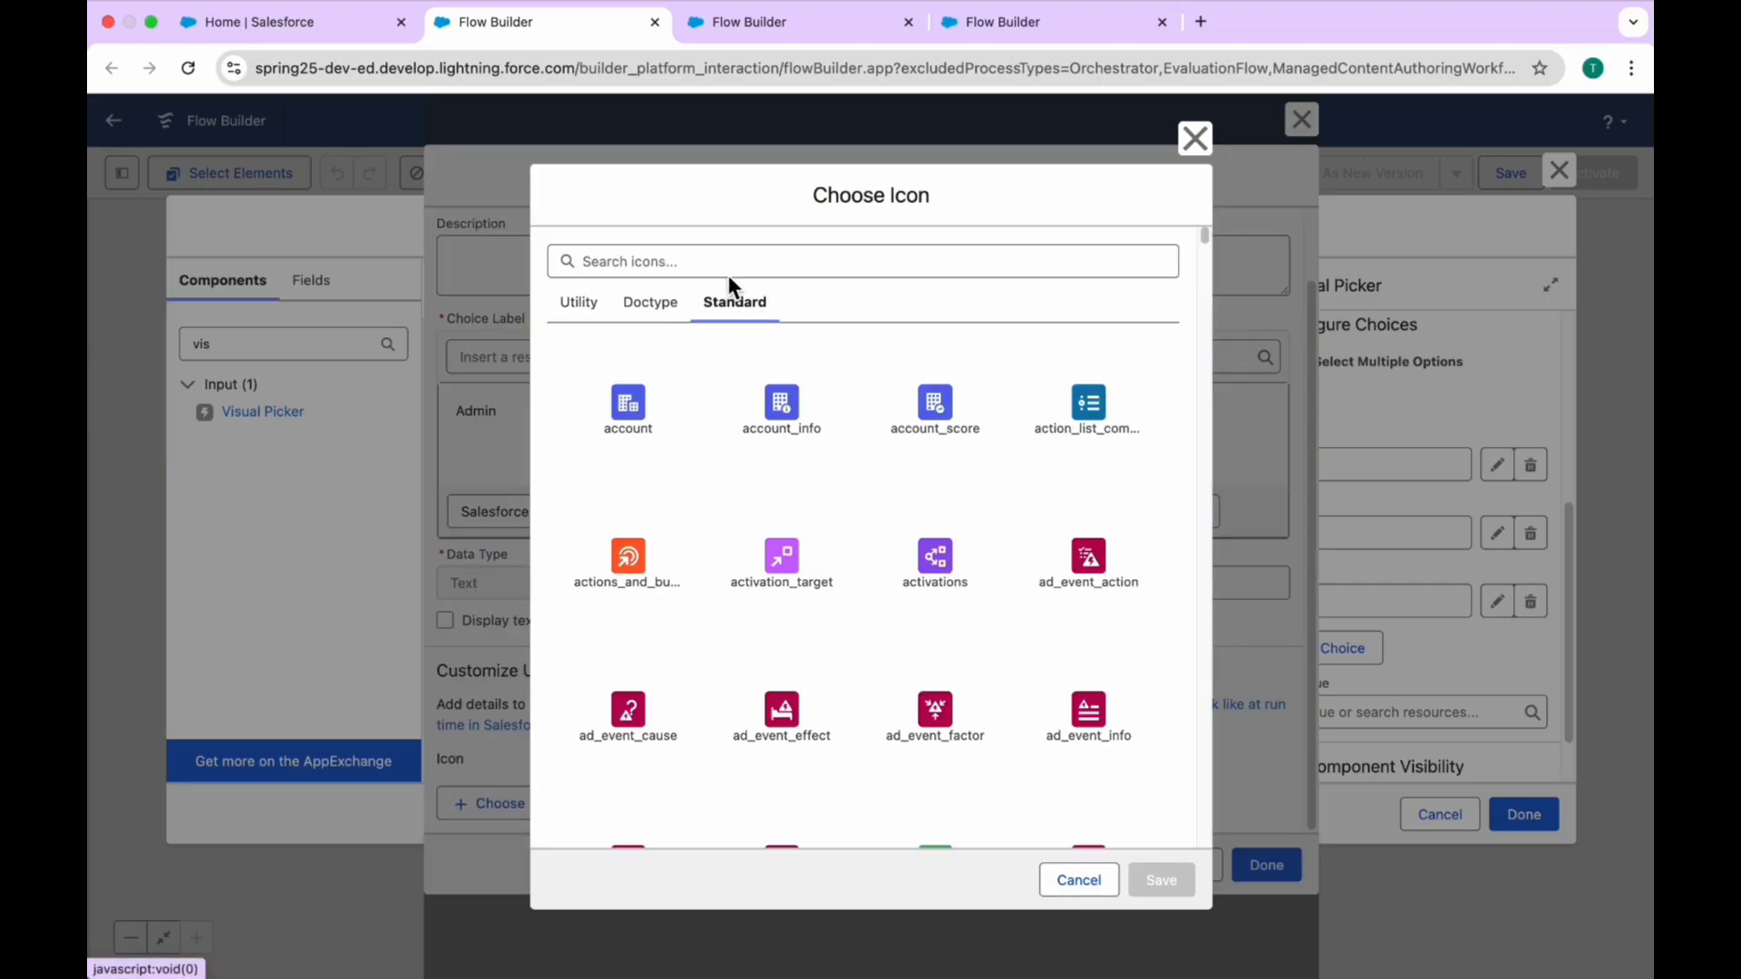
left_click(727, 269)
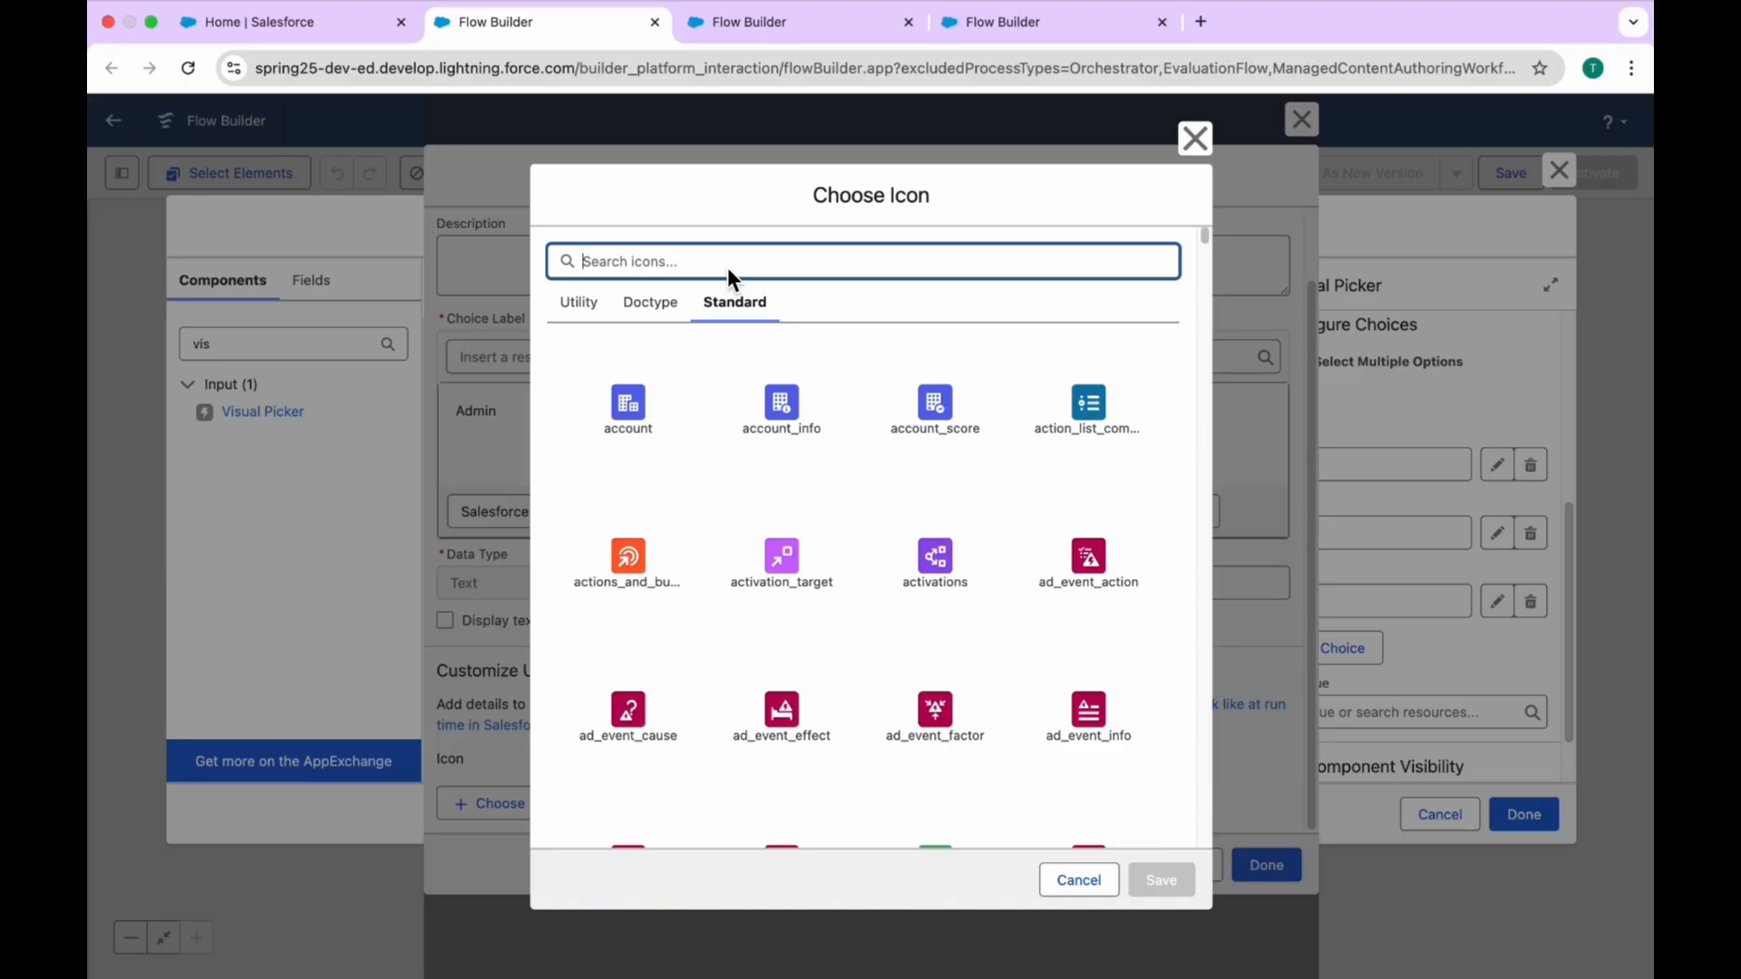
Step: Try searching the Standard icons for "admin" and clear the search term
type("admin")
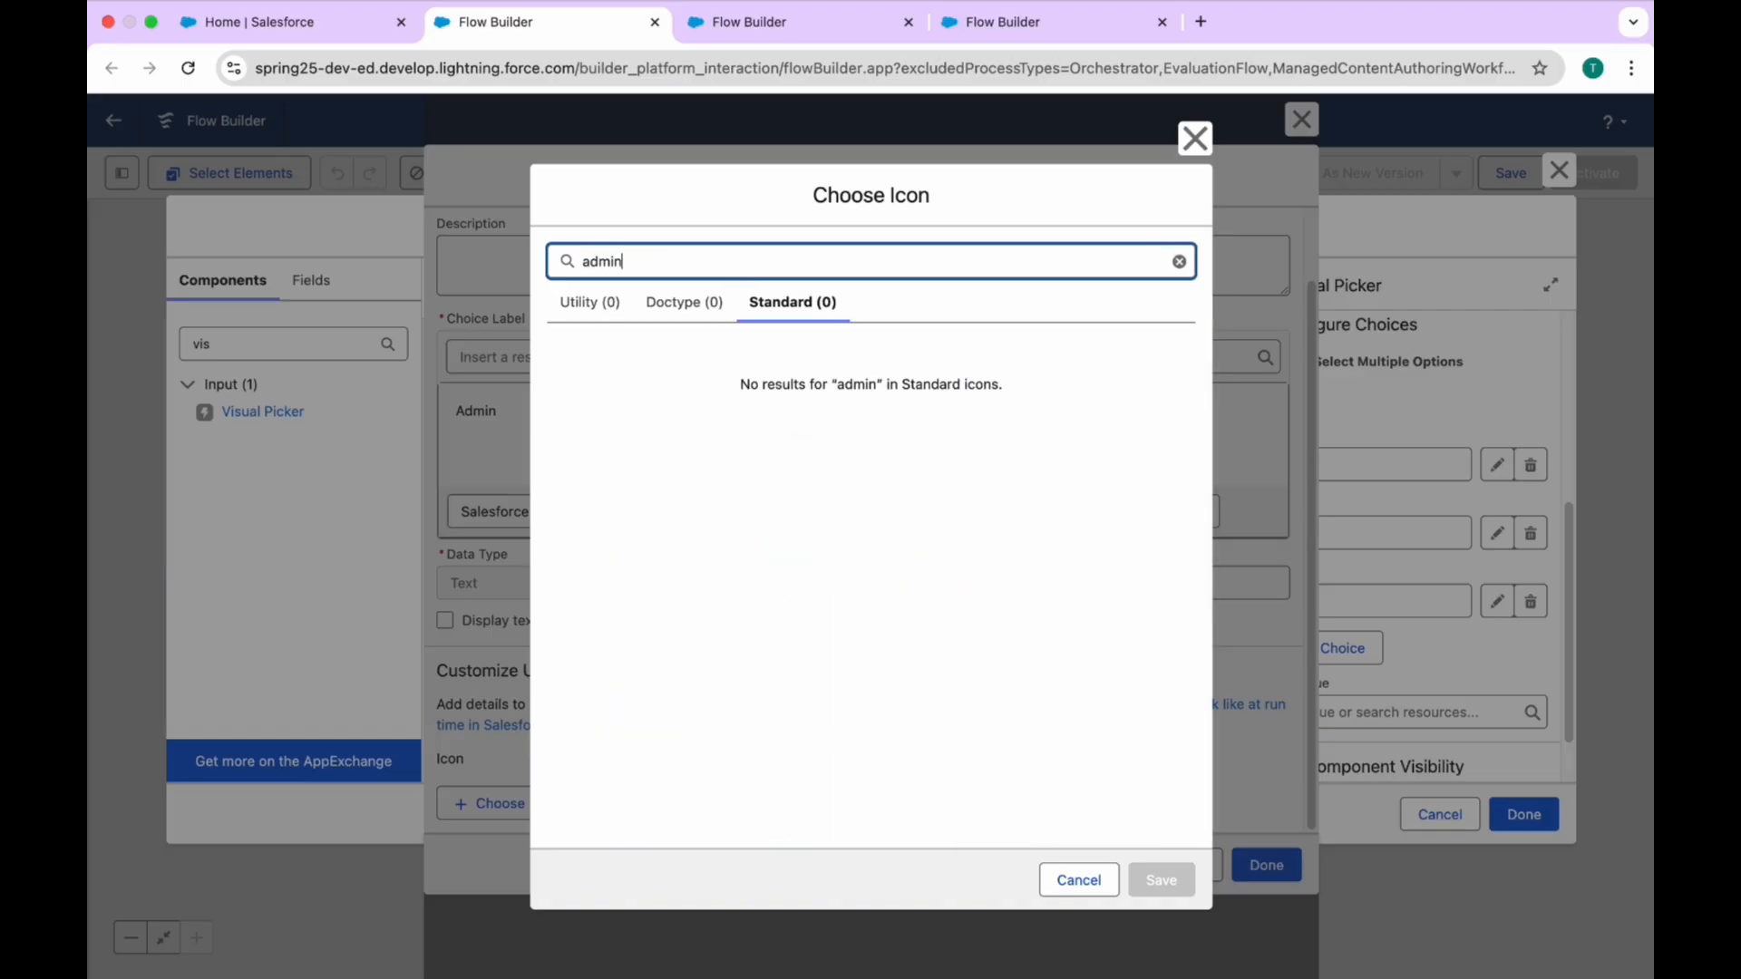
key("BackSpace")
key("BackSpace")
key("BackSpace")
key("BackSpace")
key("BackSpace")
Step: Search the icons for "user", assign the standard user icon to the Admin choice and save the choice
type("user")
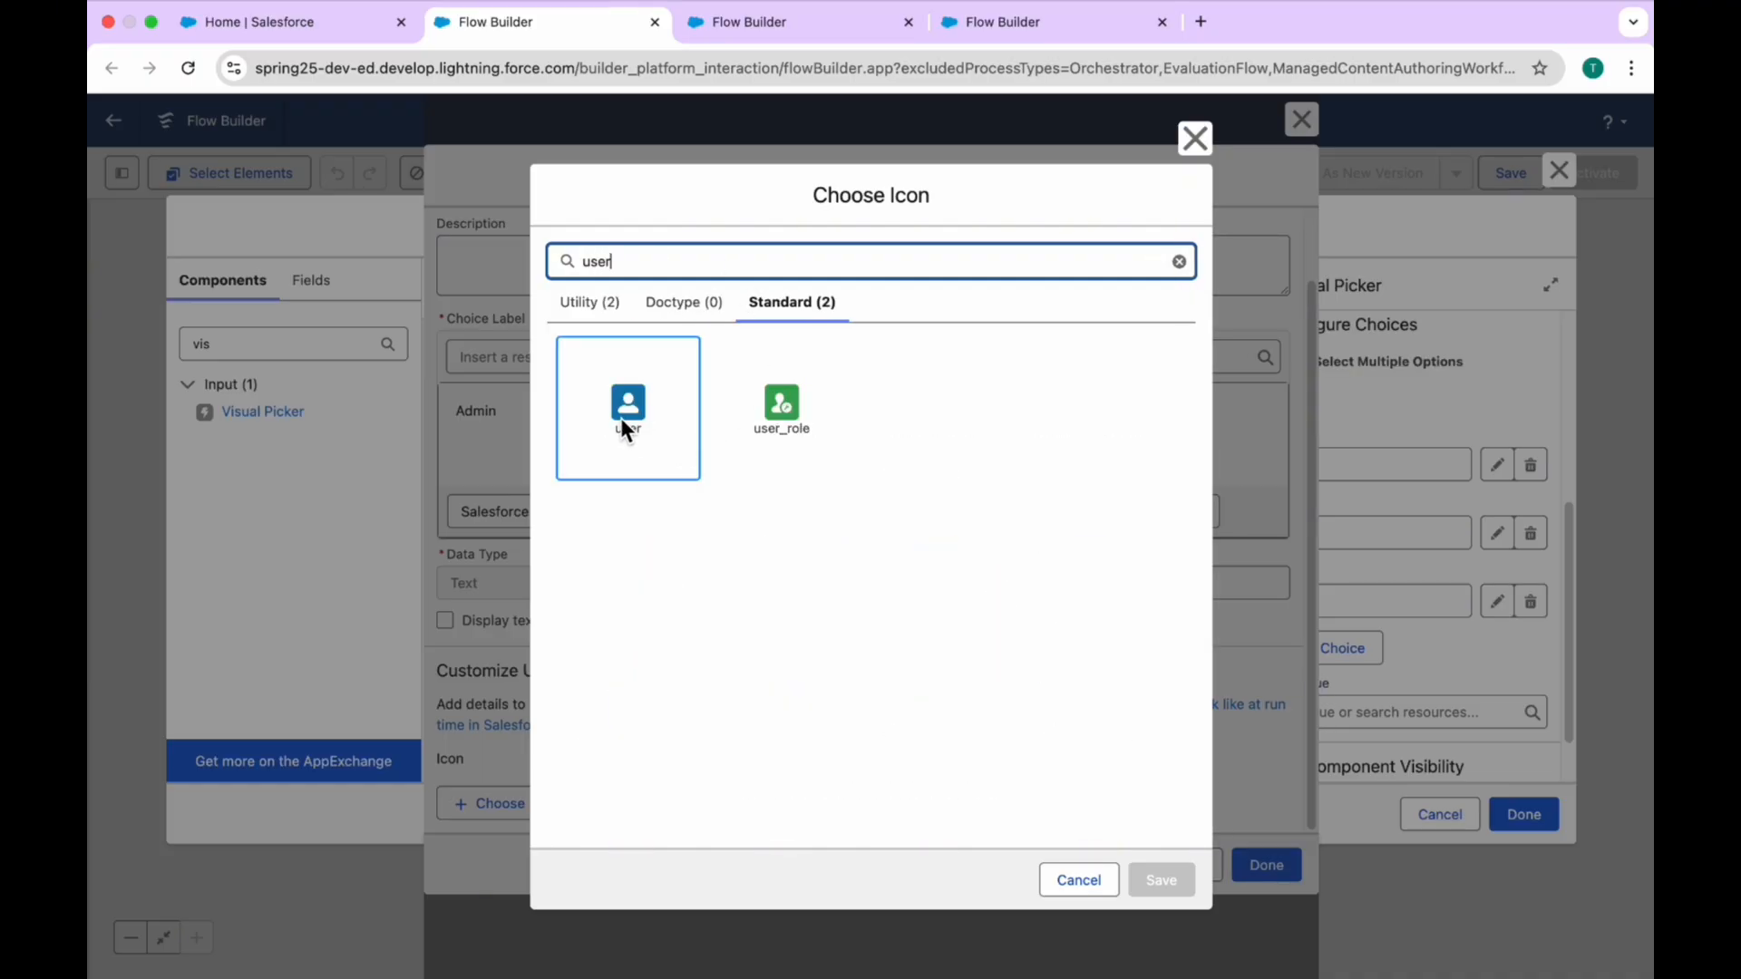
left_click(625, 419)
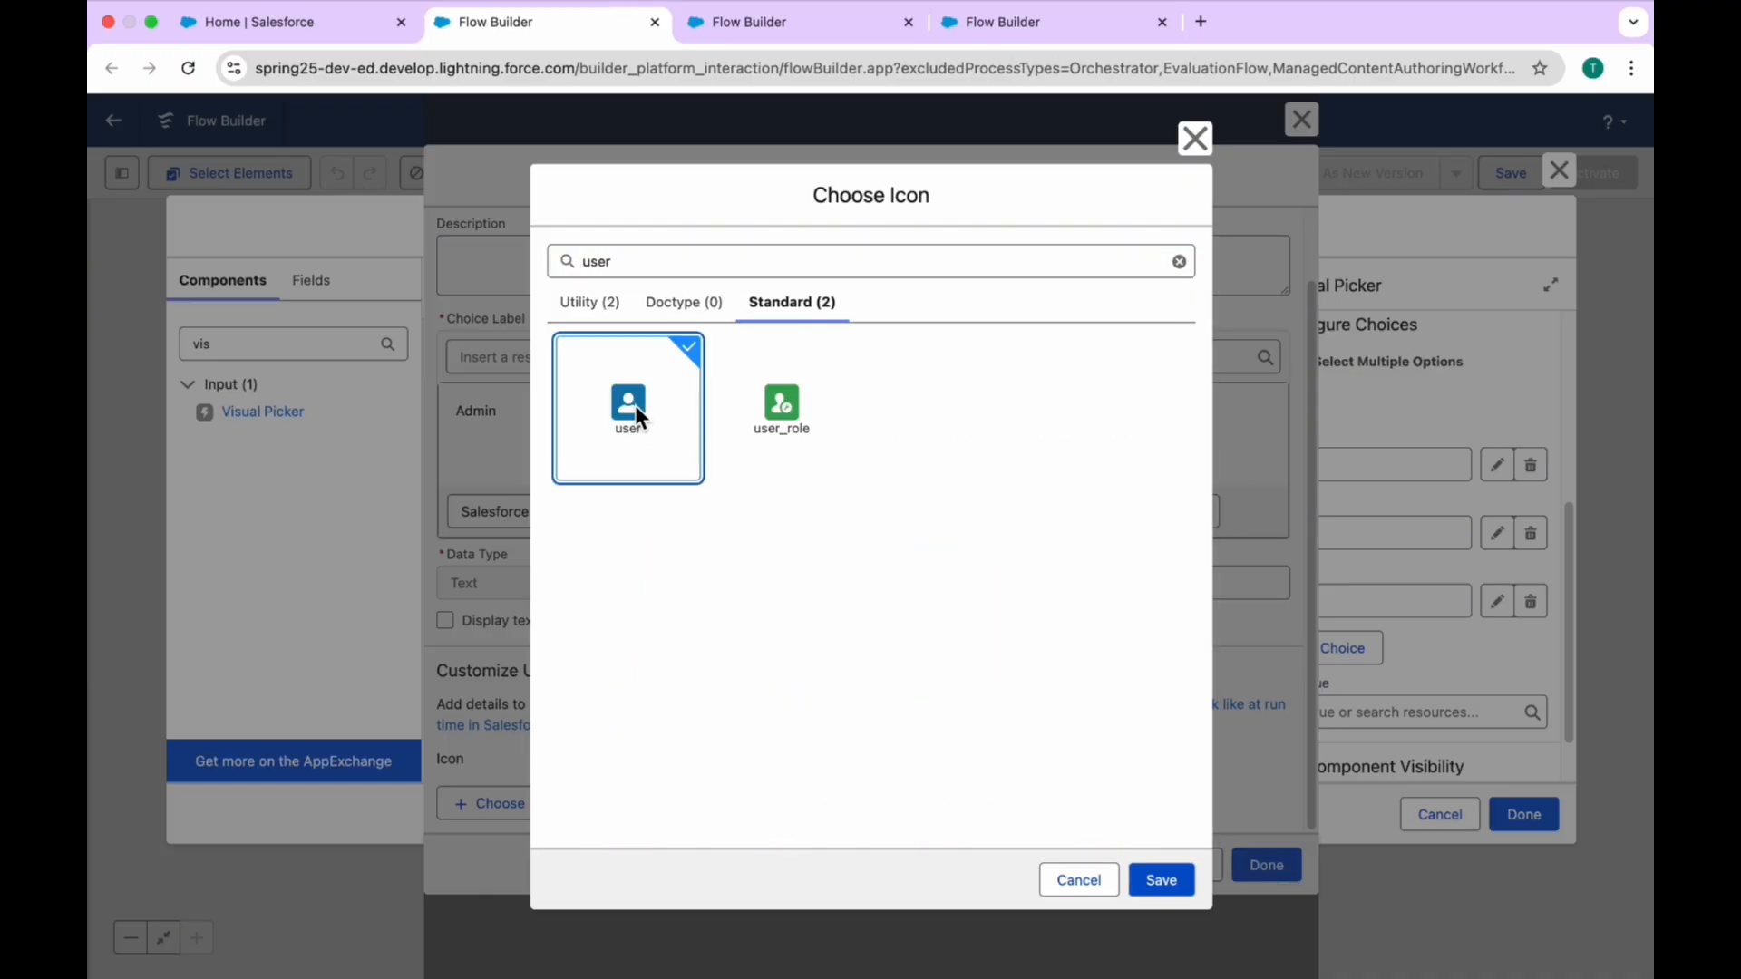
left_click(1160, 884)
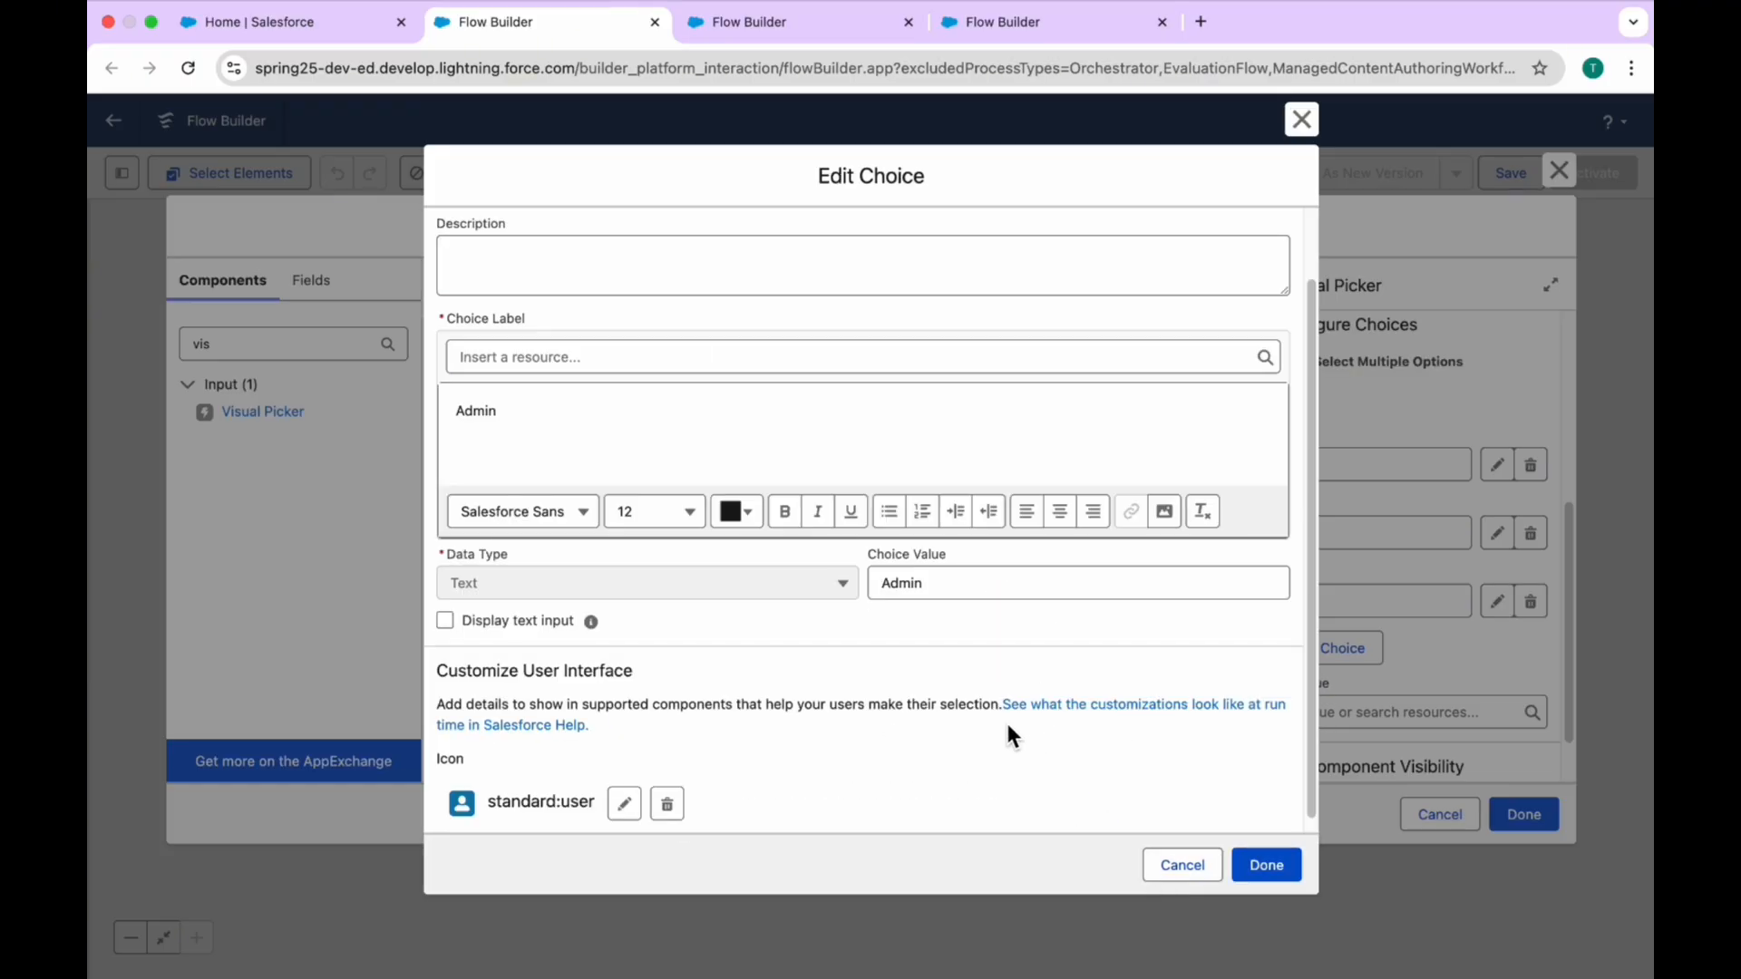
left_click(1257, 867)
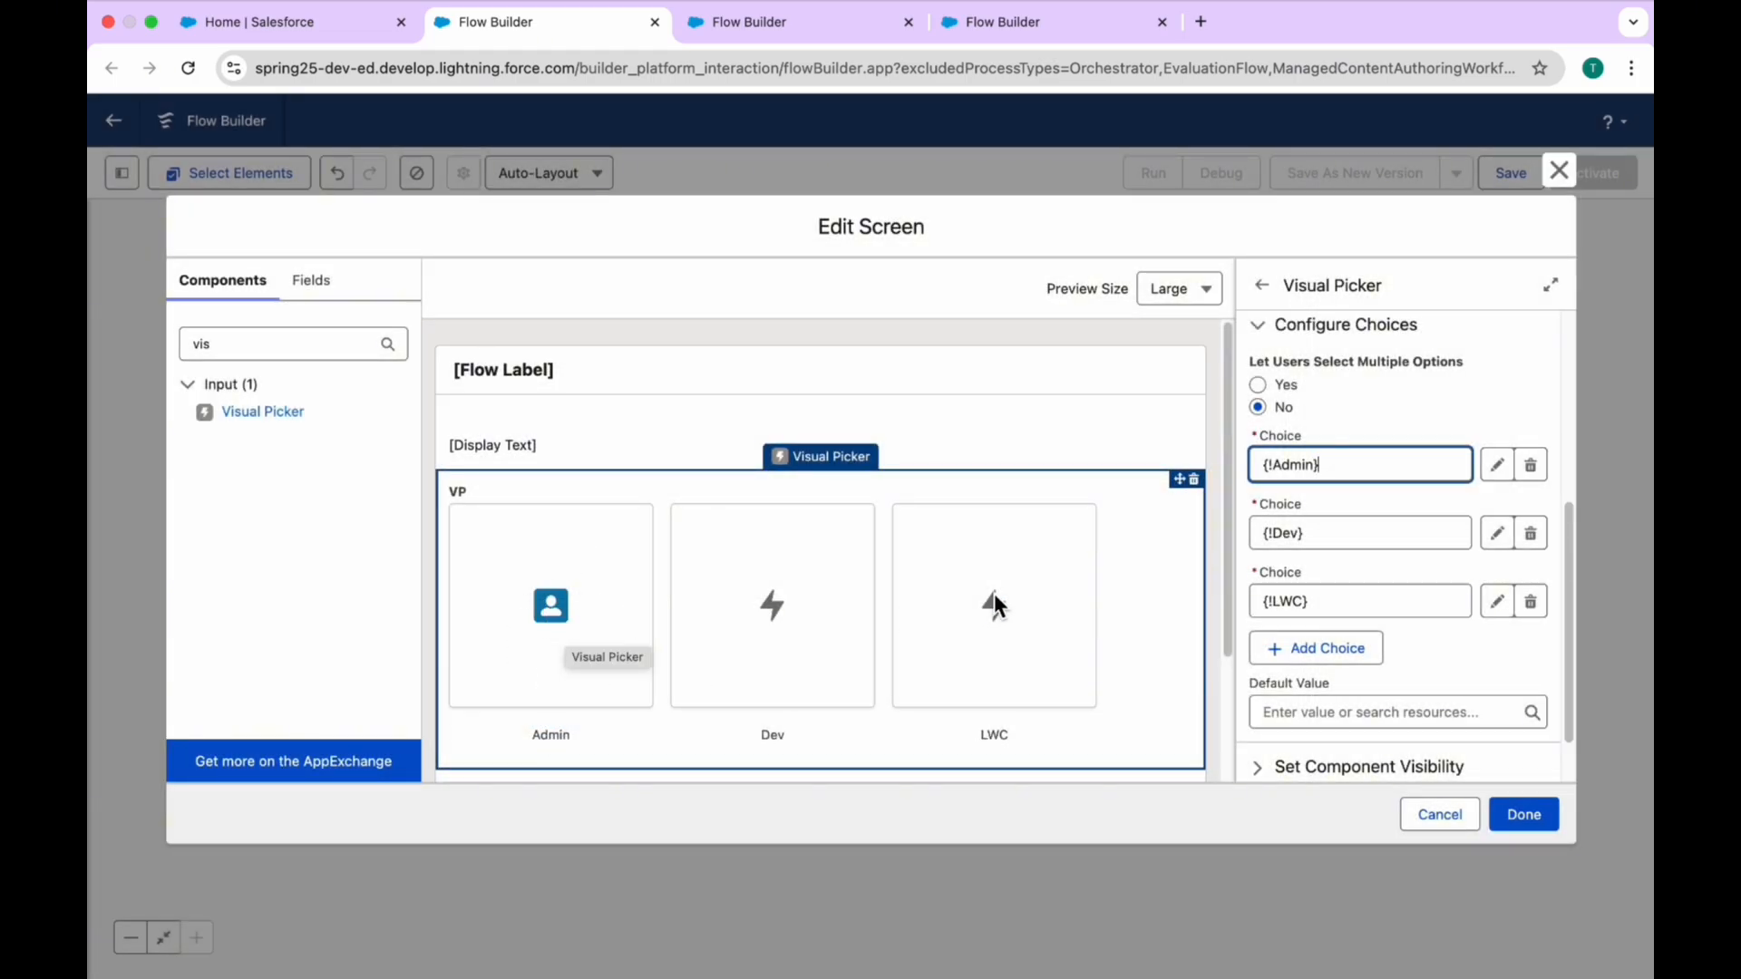
Step: Edit the Dev choice and select the device icon from the Standard icons, searching for "Dev"
left_click(1340, 533)
left_click(1497, 533)
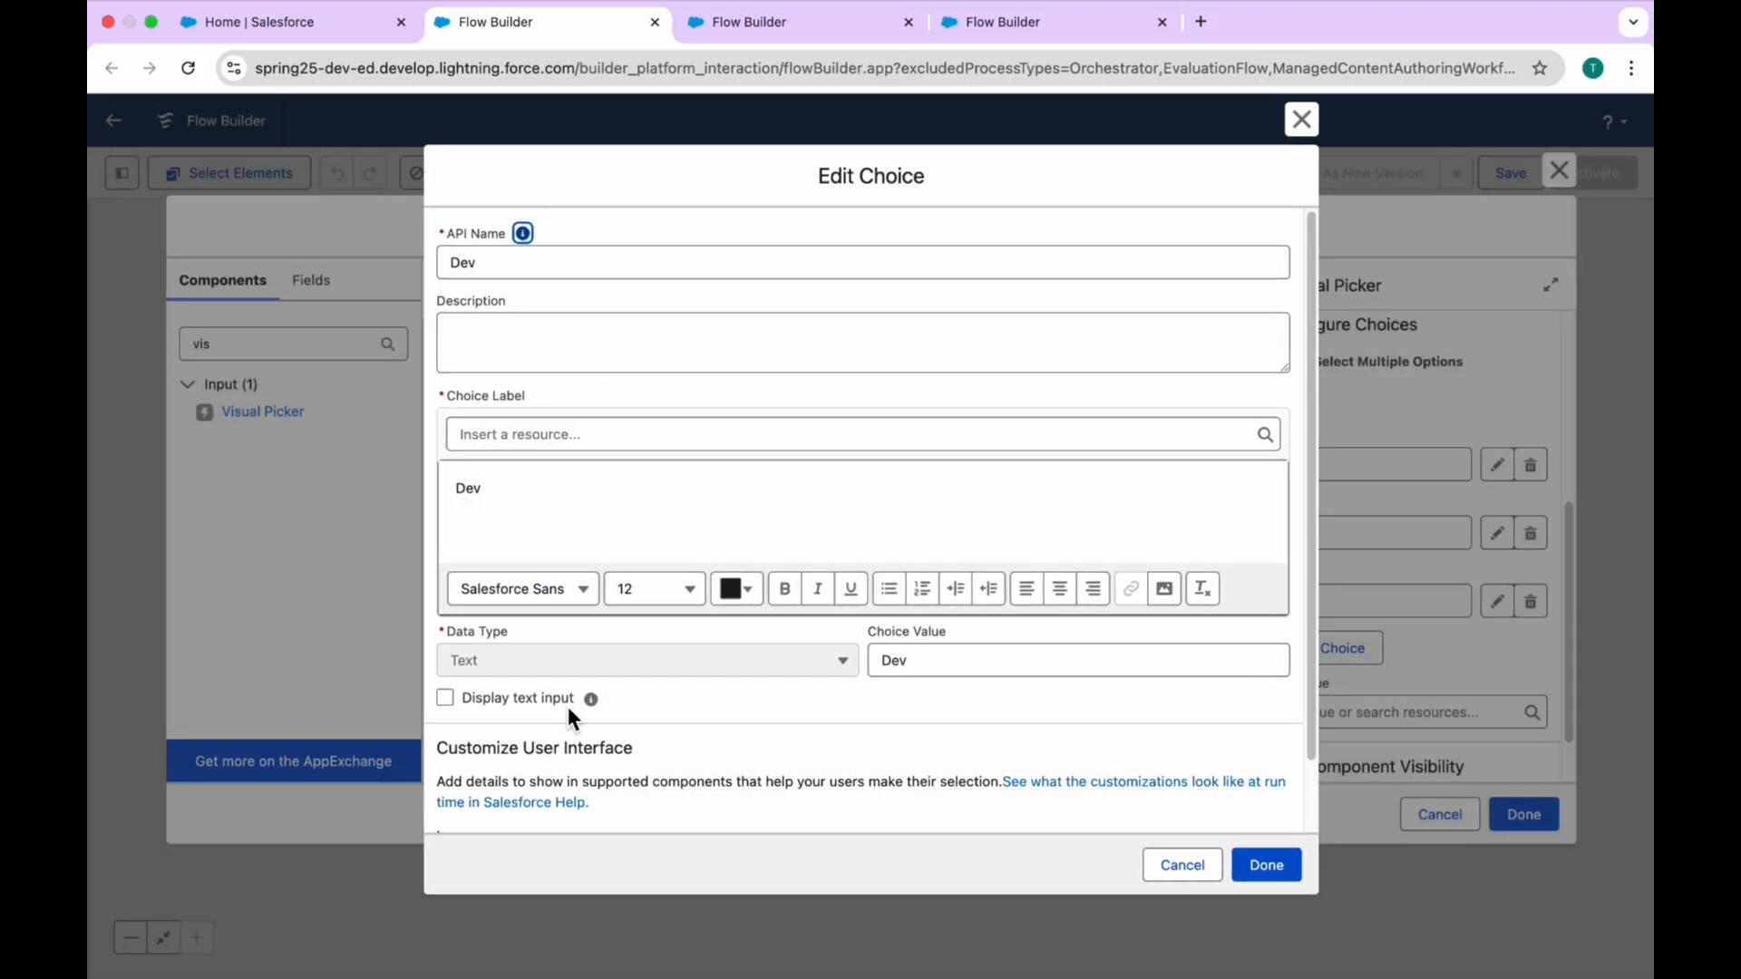
scroll(567, 706, "down", 2)
left_click(529, 802)
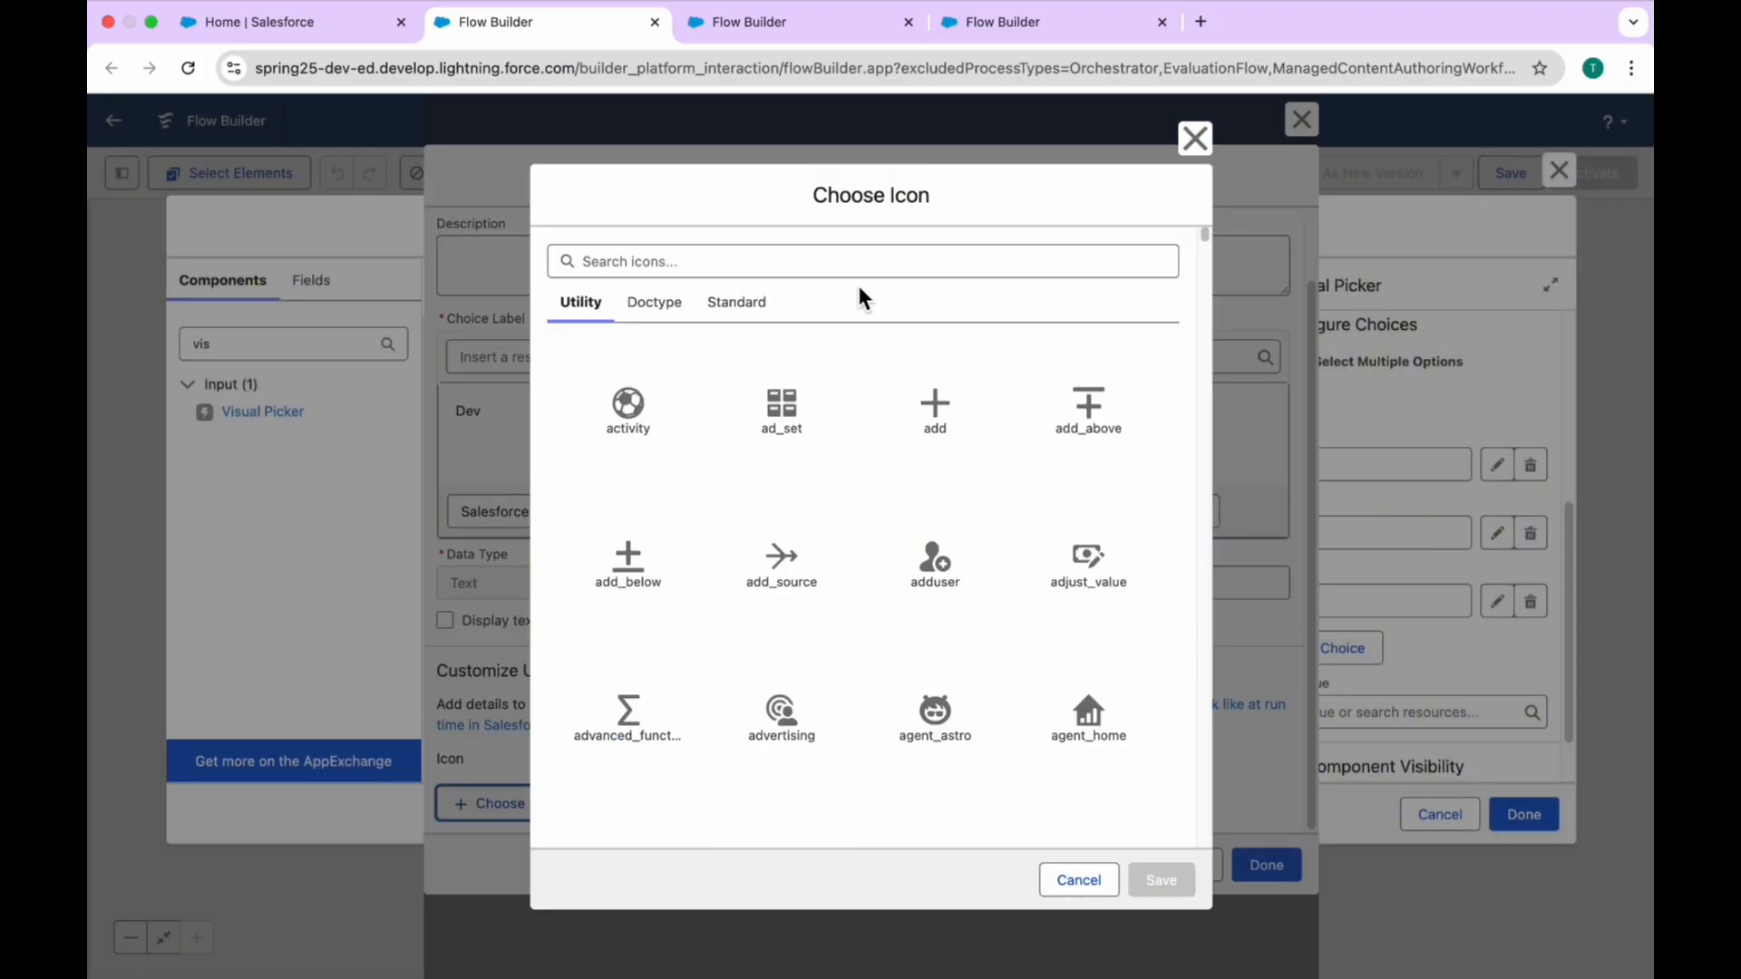
left_click(733, 308)
left_click(711, 263)
type("Dev")
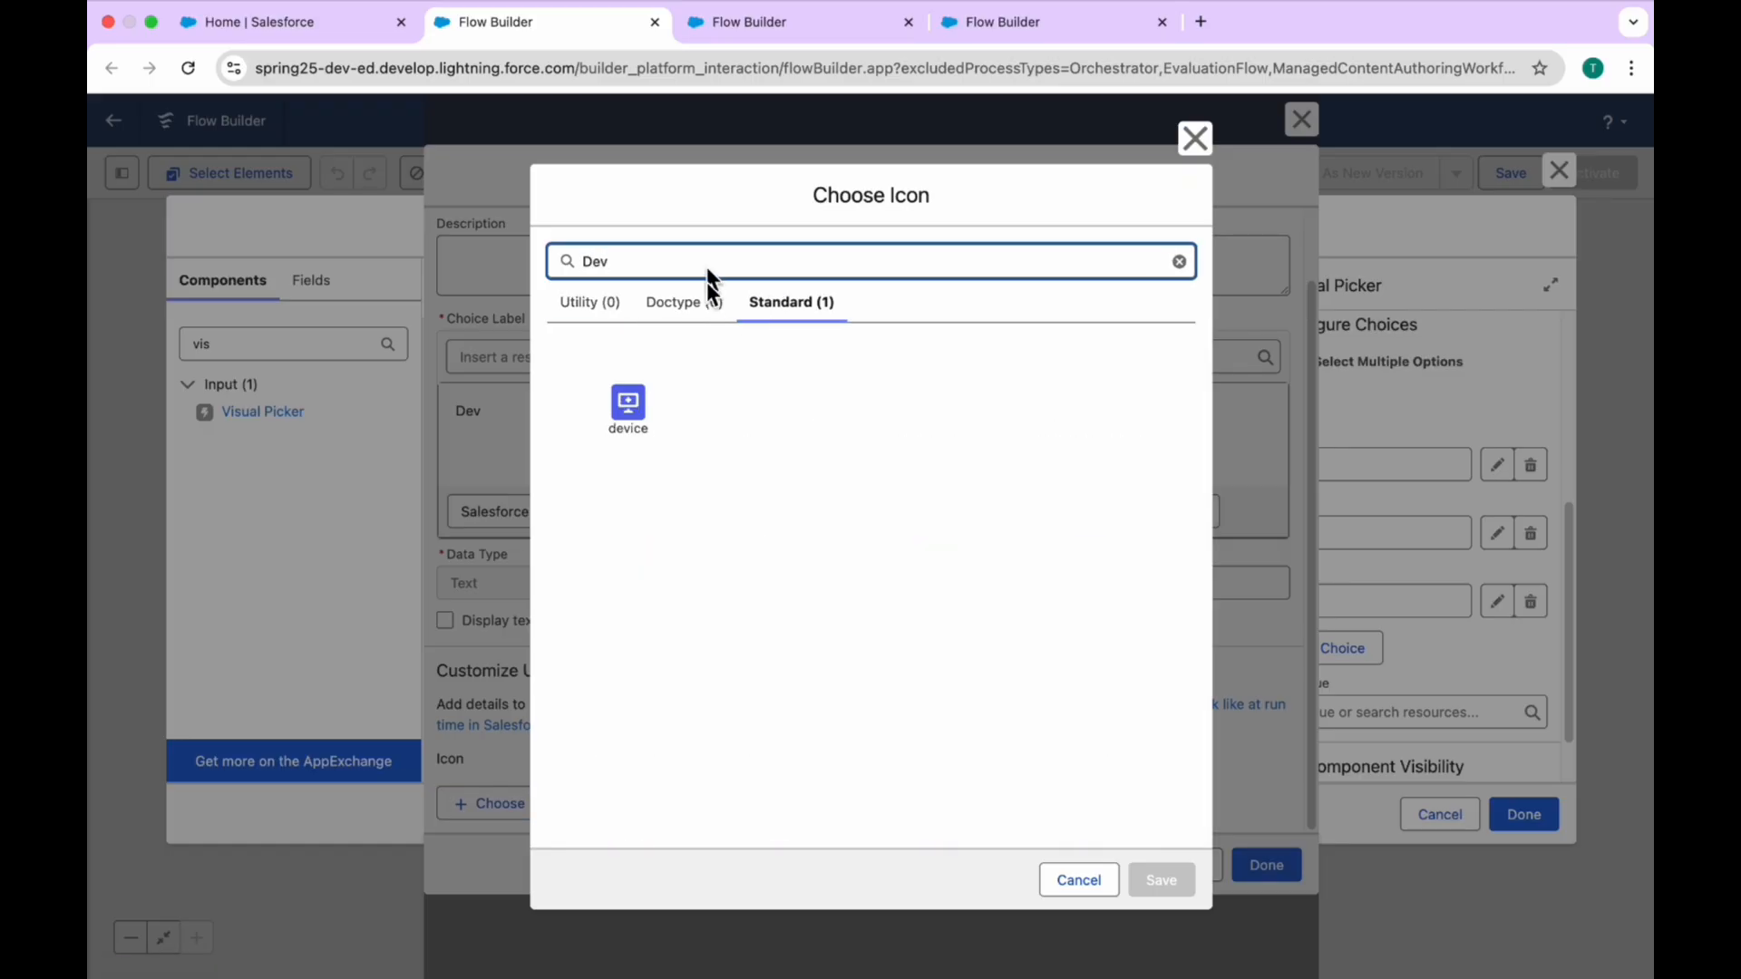
left_click(635, 397)
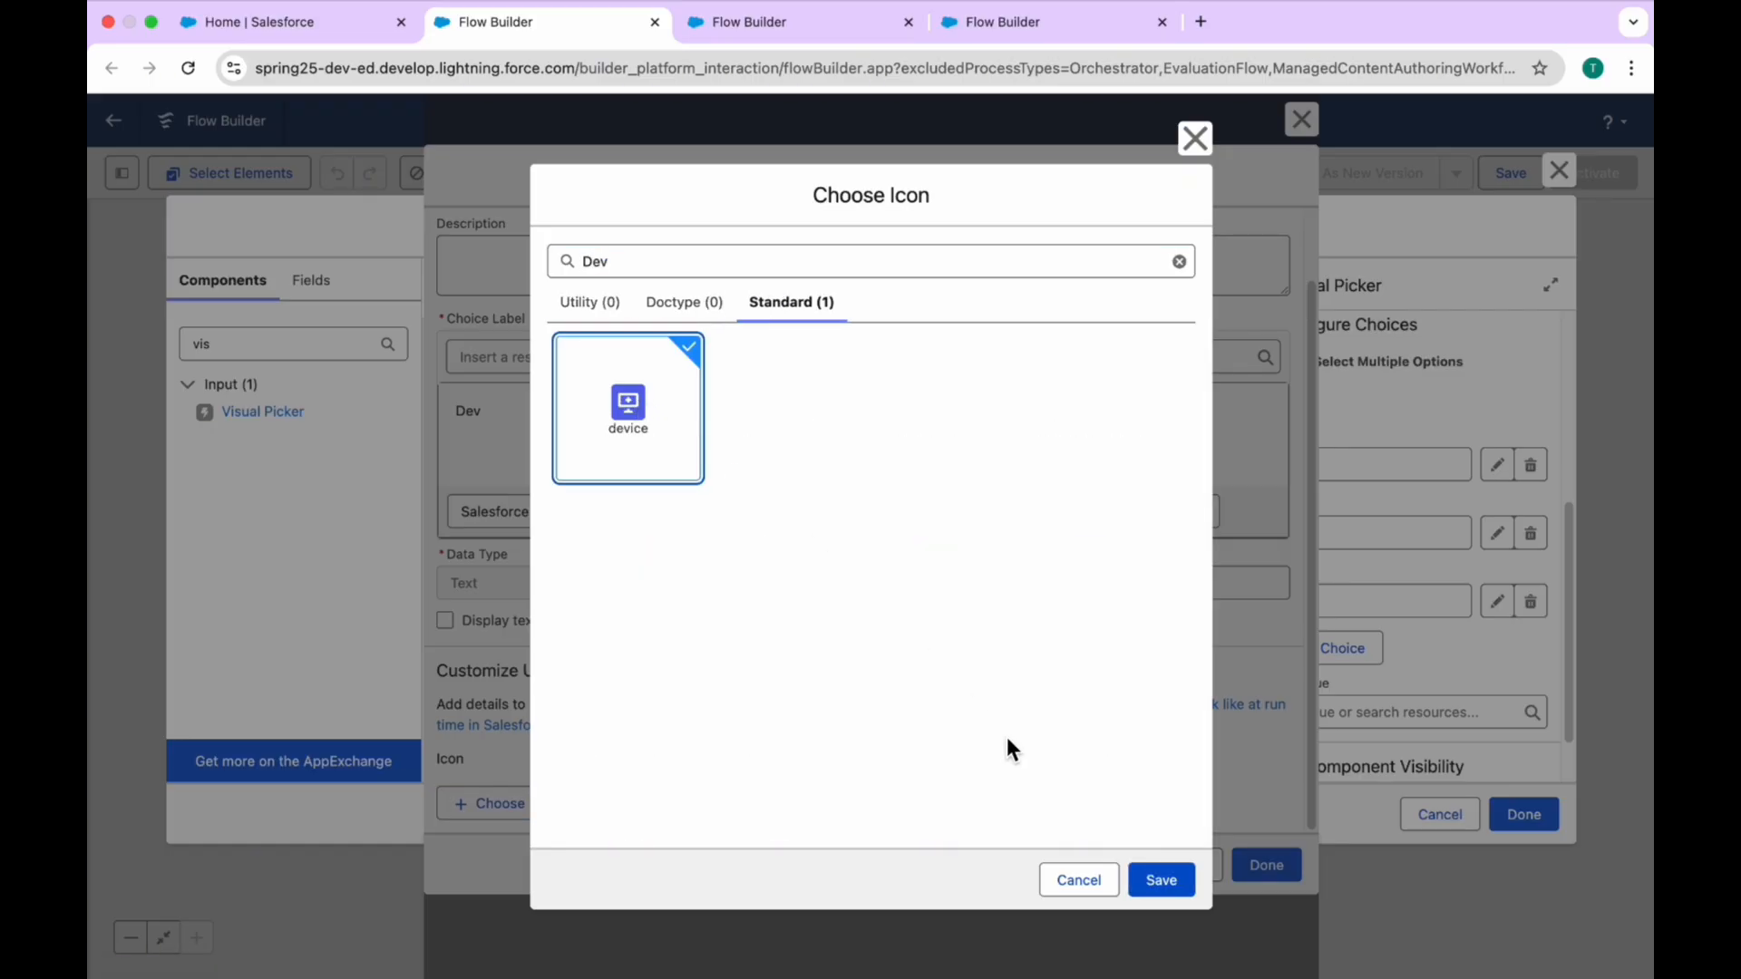
Step: Search the icons for "Code", assign code_playground to the Dev choice instead and save the choice
left_click(616, 260)
double_click(616, 260)
type("Code")
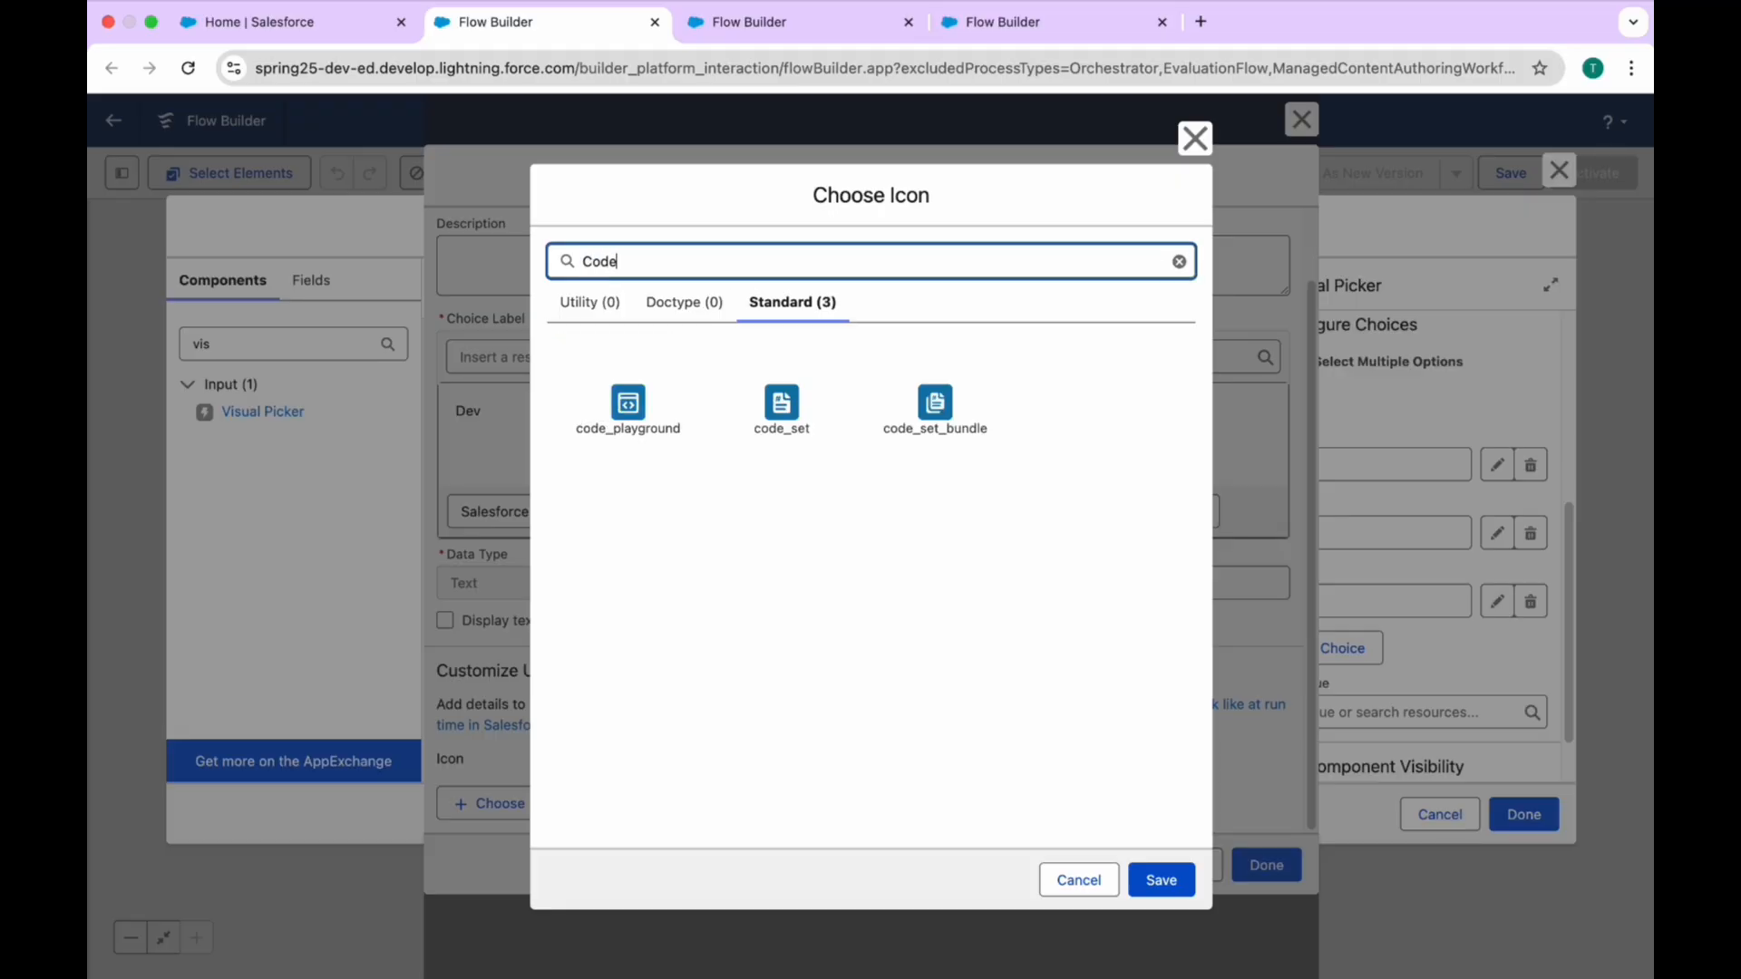
left_click(659, 417)
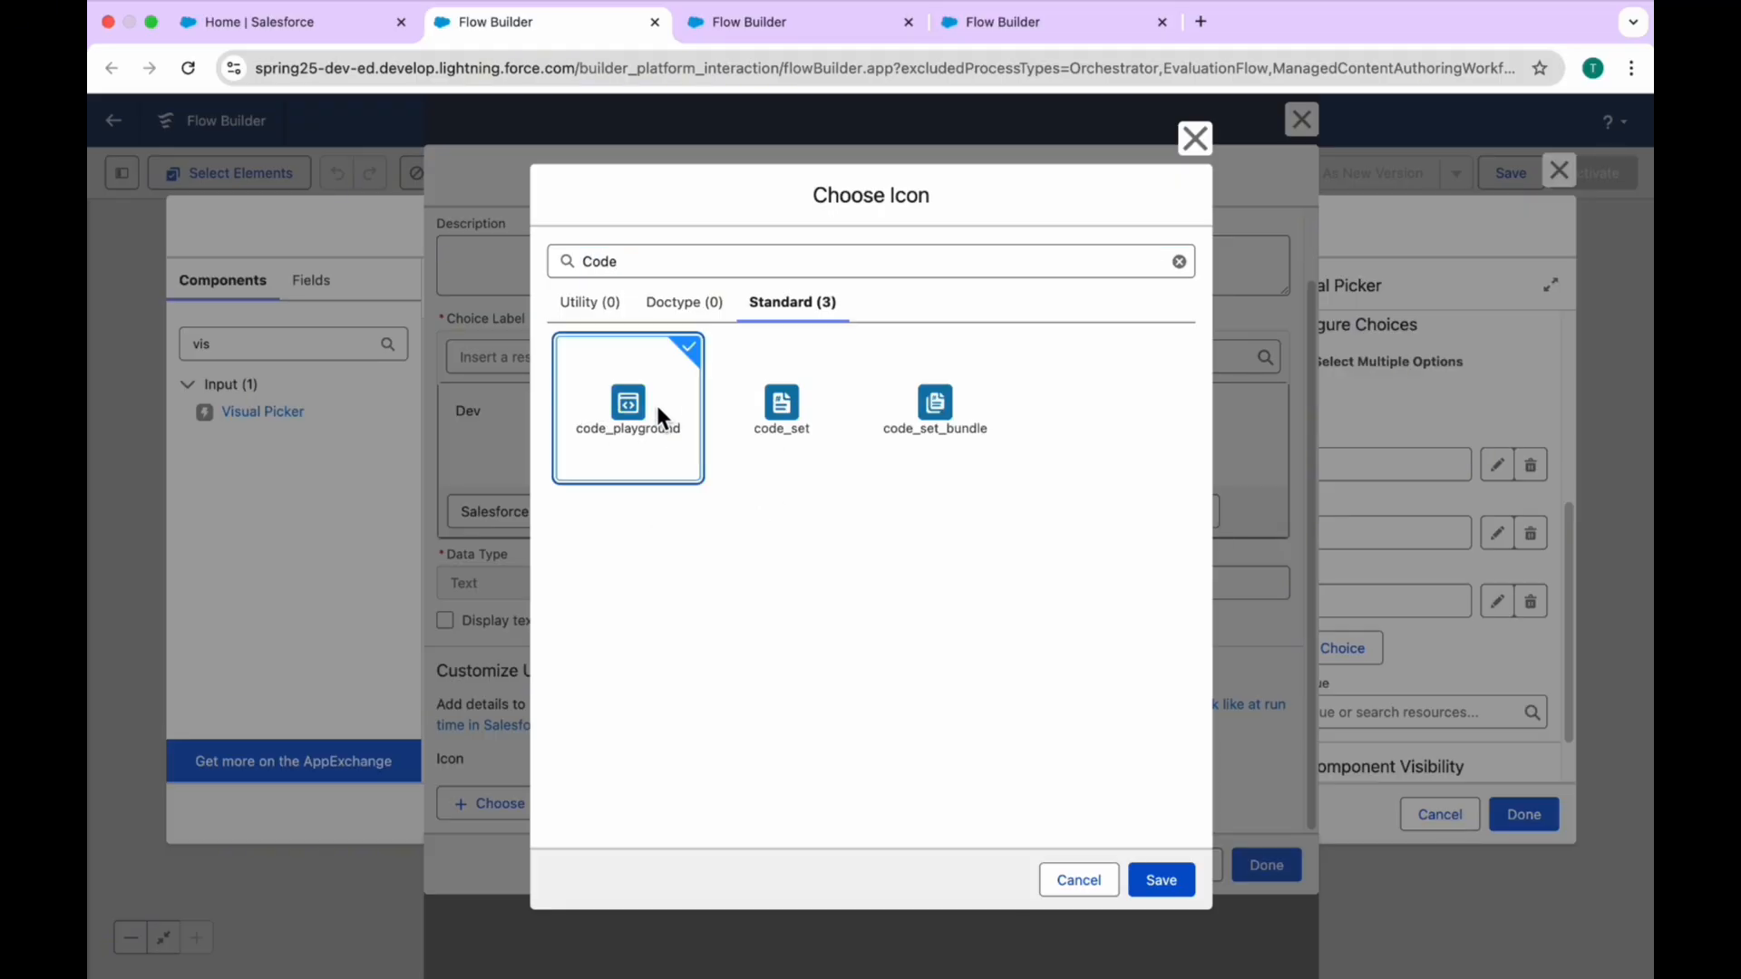
left_click(1163, 894)
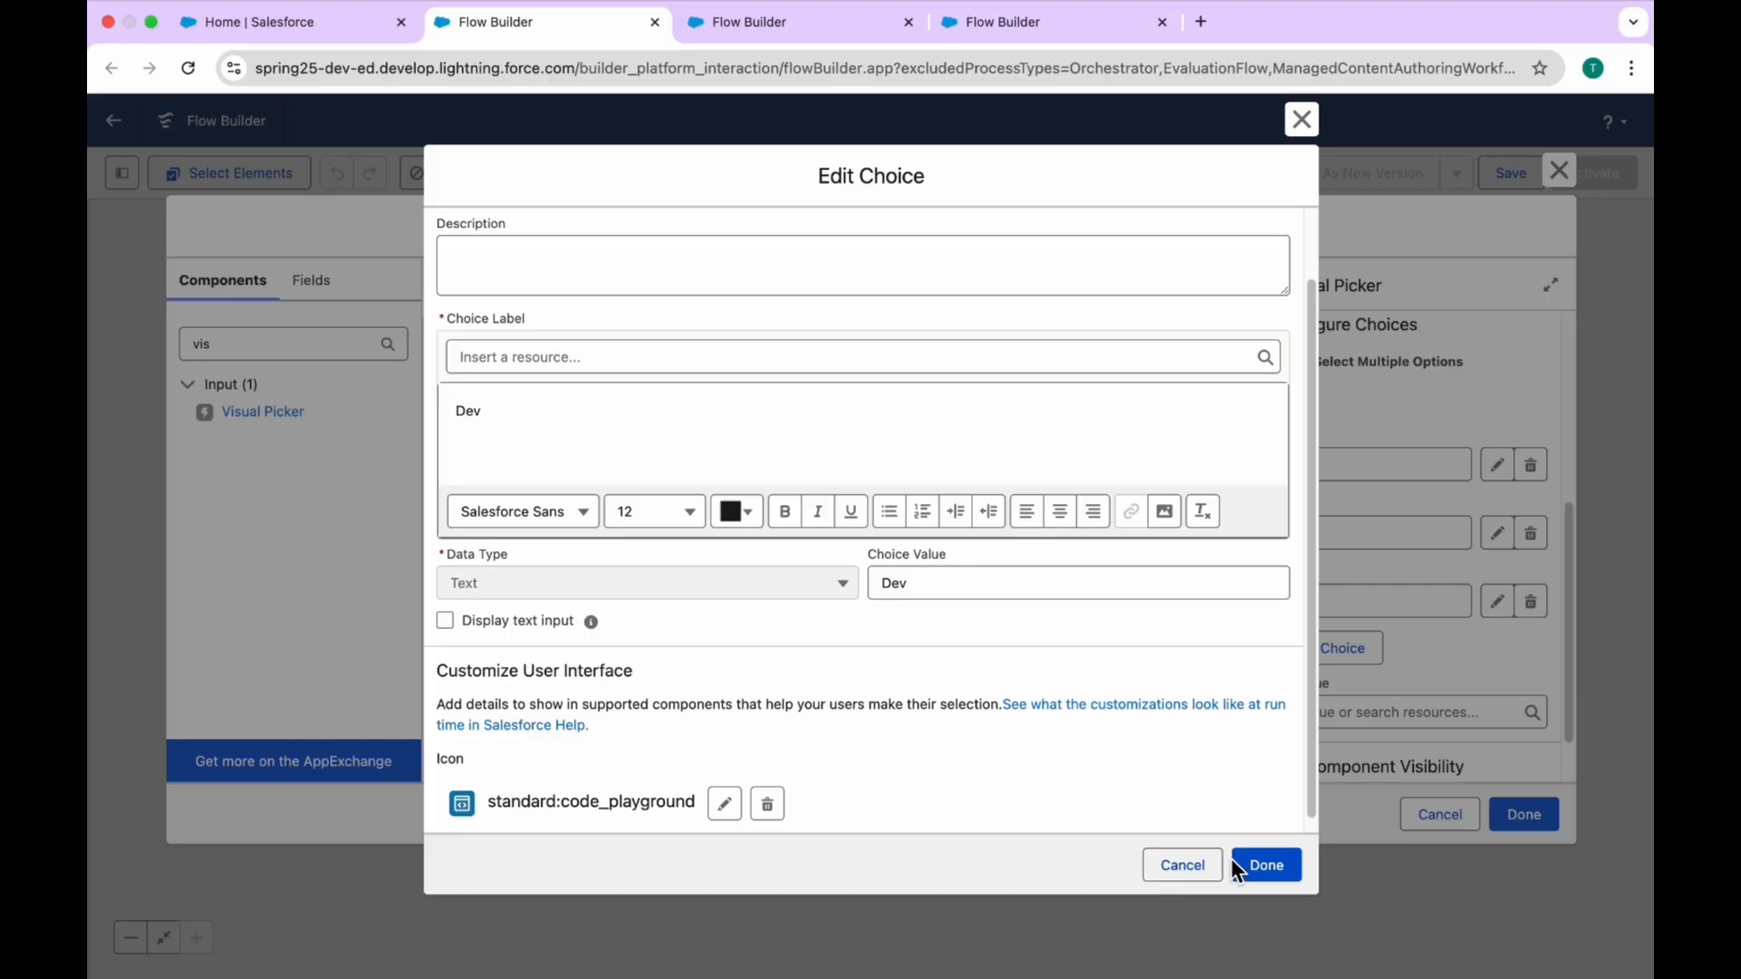
left_click(1259, 864)
Step: Edit the LWC choice and assign it the standard javascript_button icon, found by searching for "ja"
left_click(1005, 597)
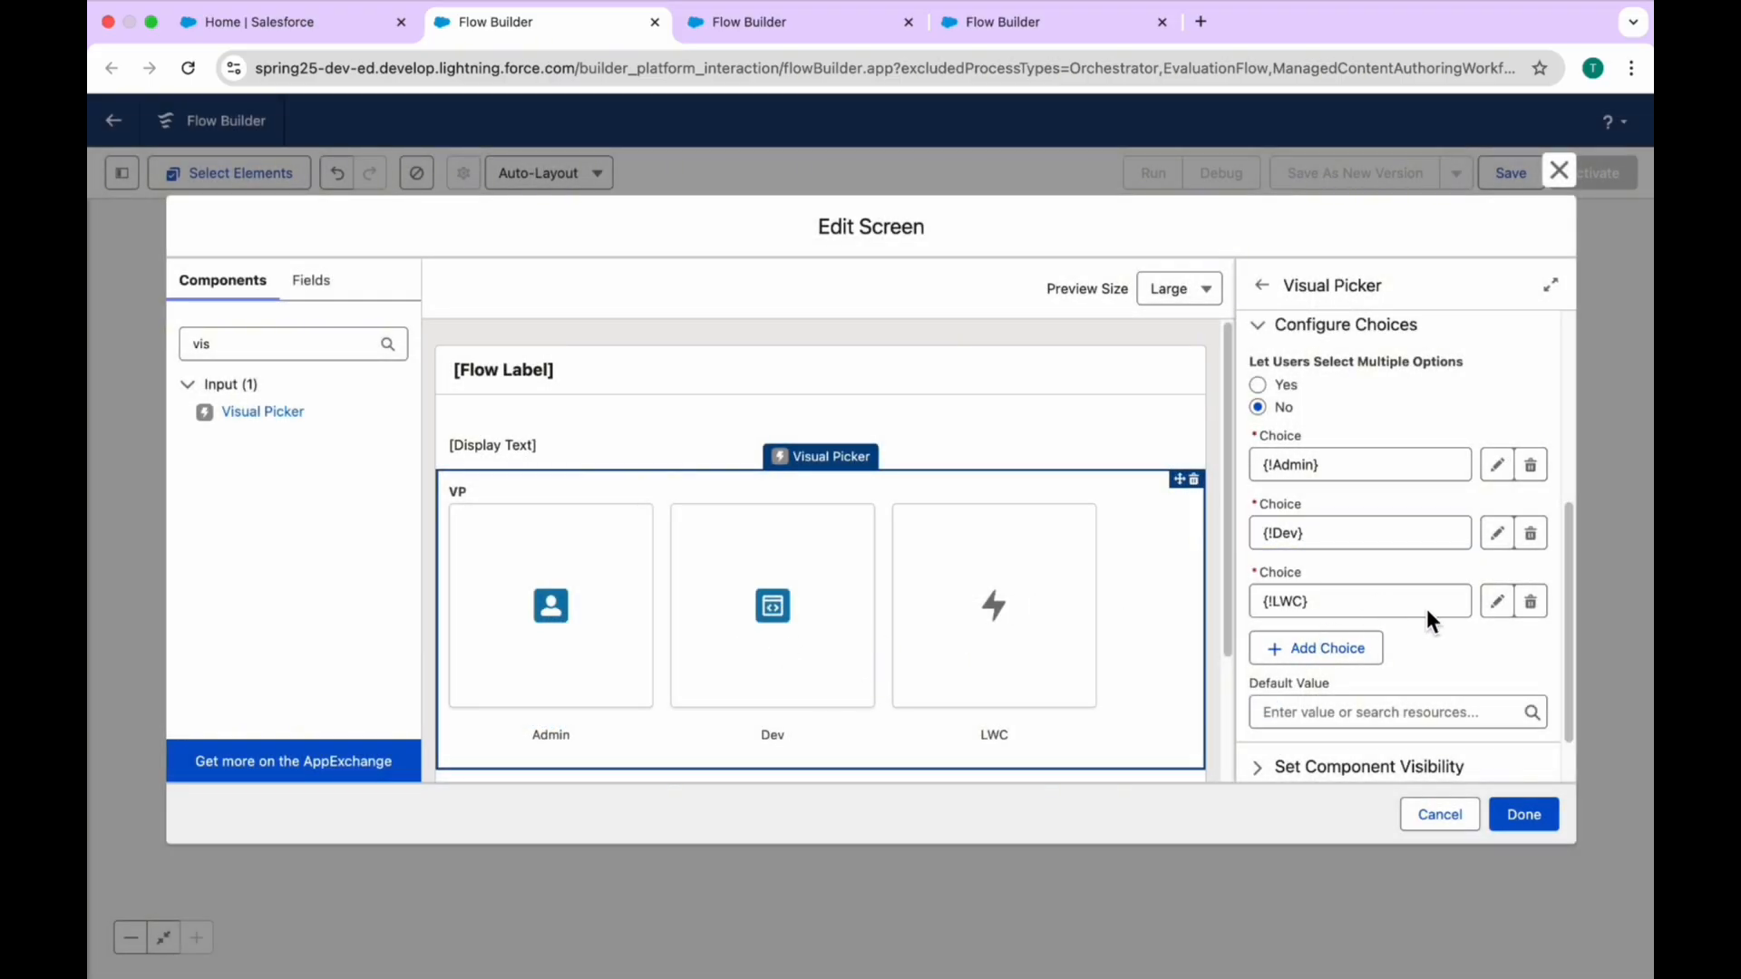
left_click(1497, 601)
scroll(715, 734, "down", 2)
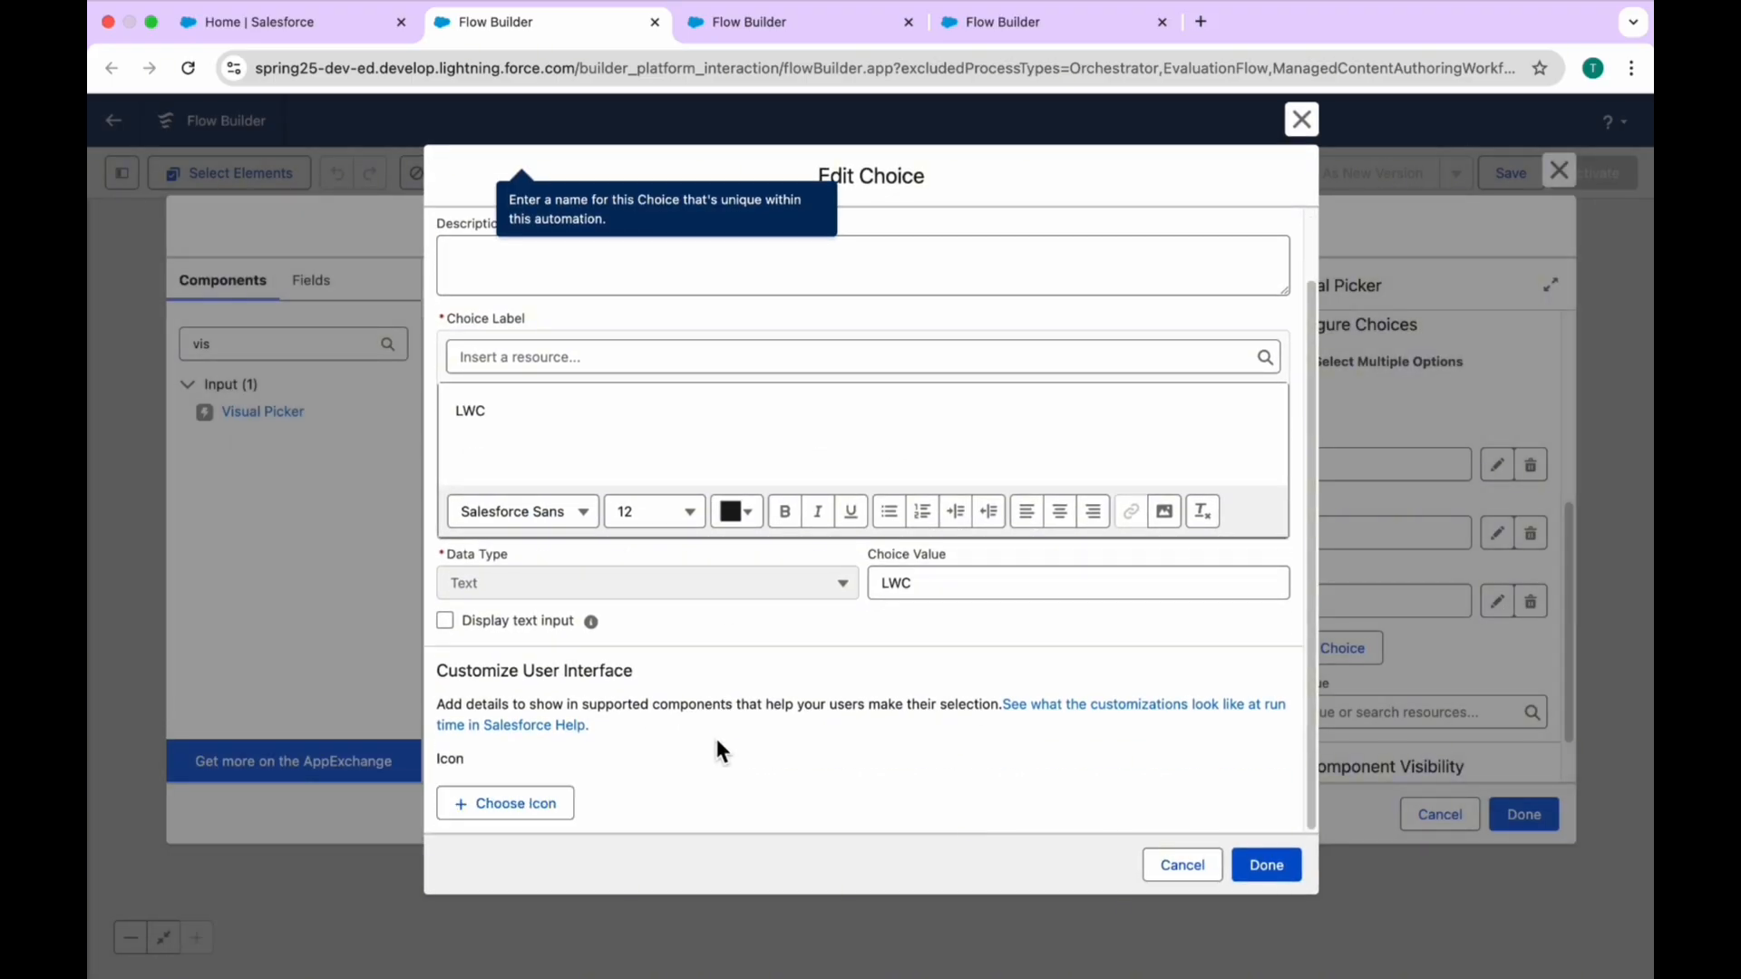
left_click(535, 807)
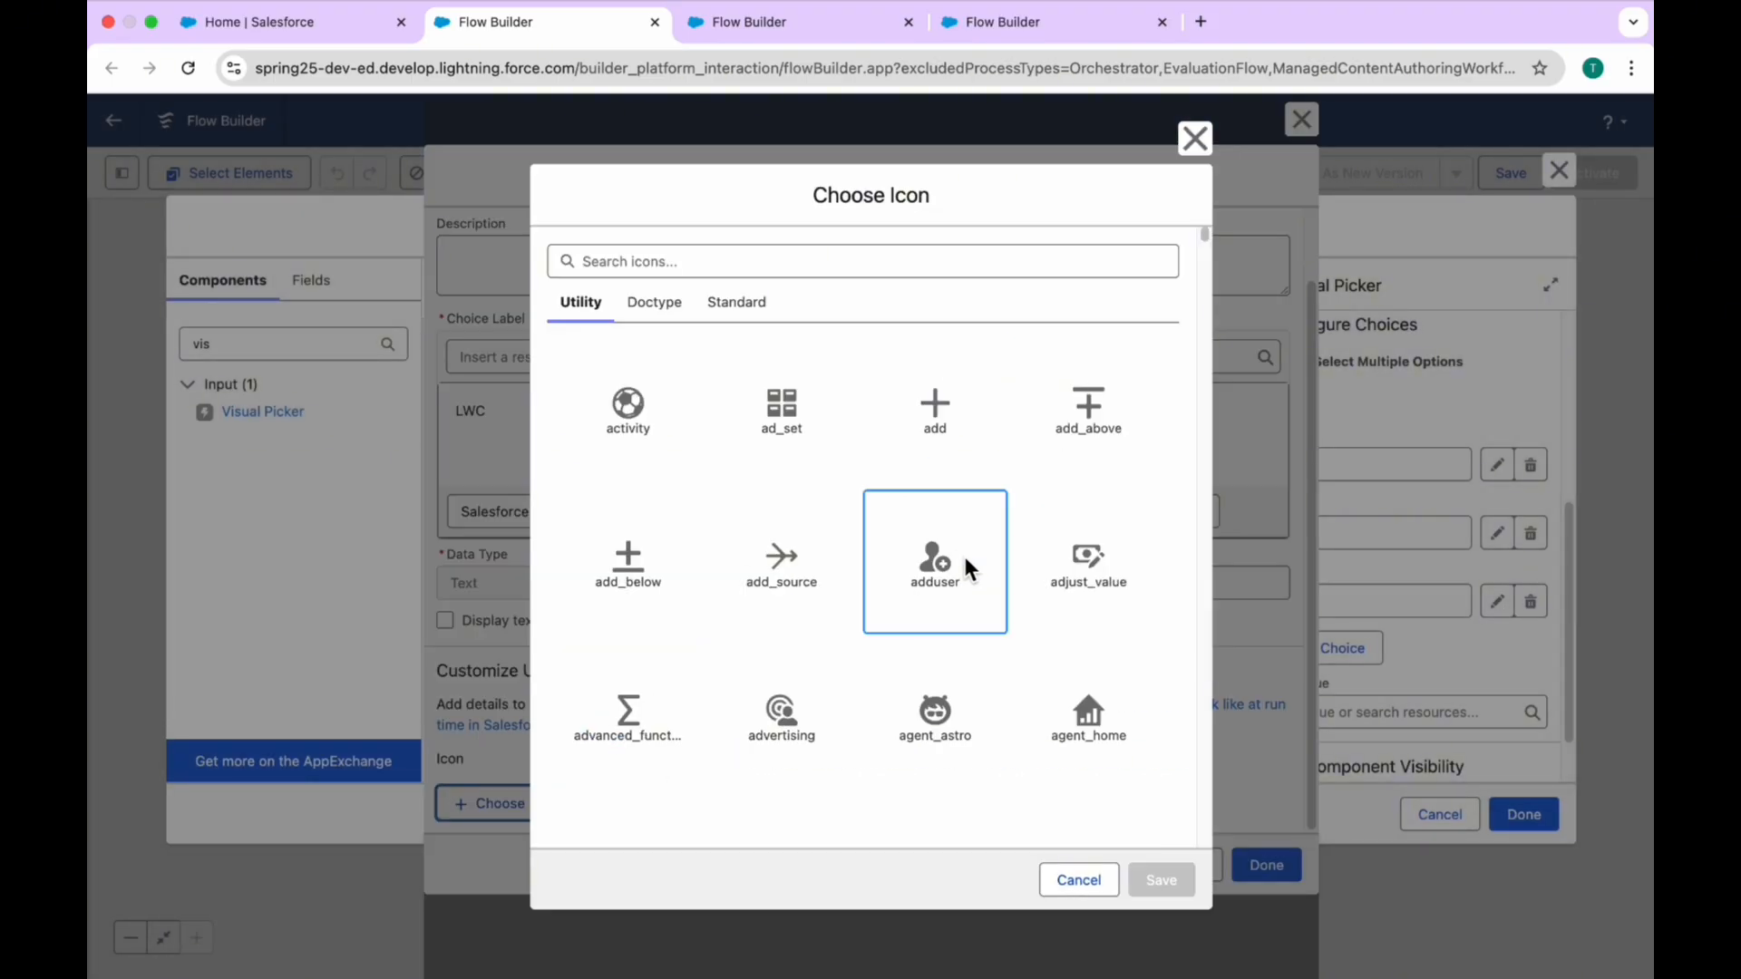
left_click(753, 303)
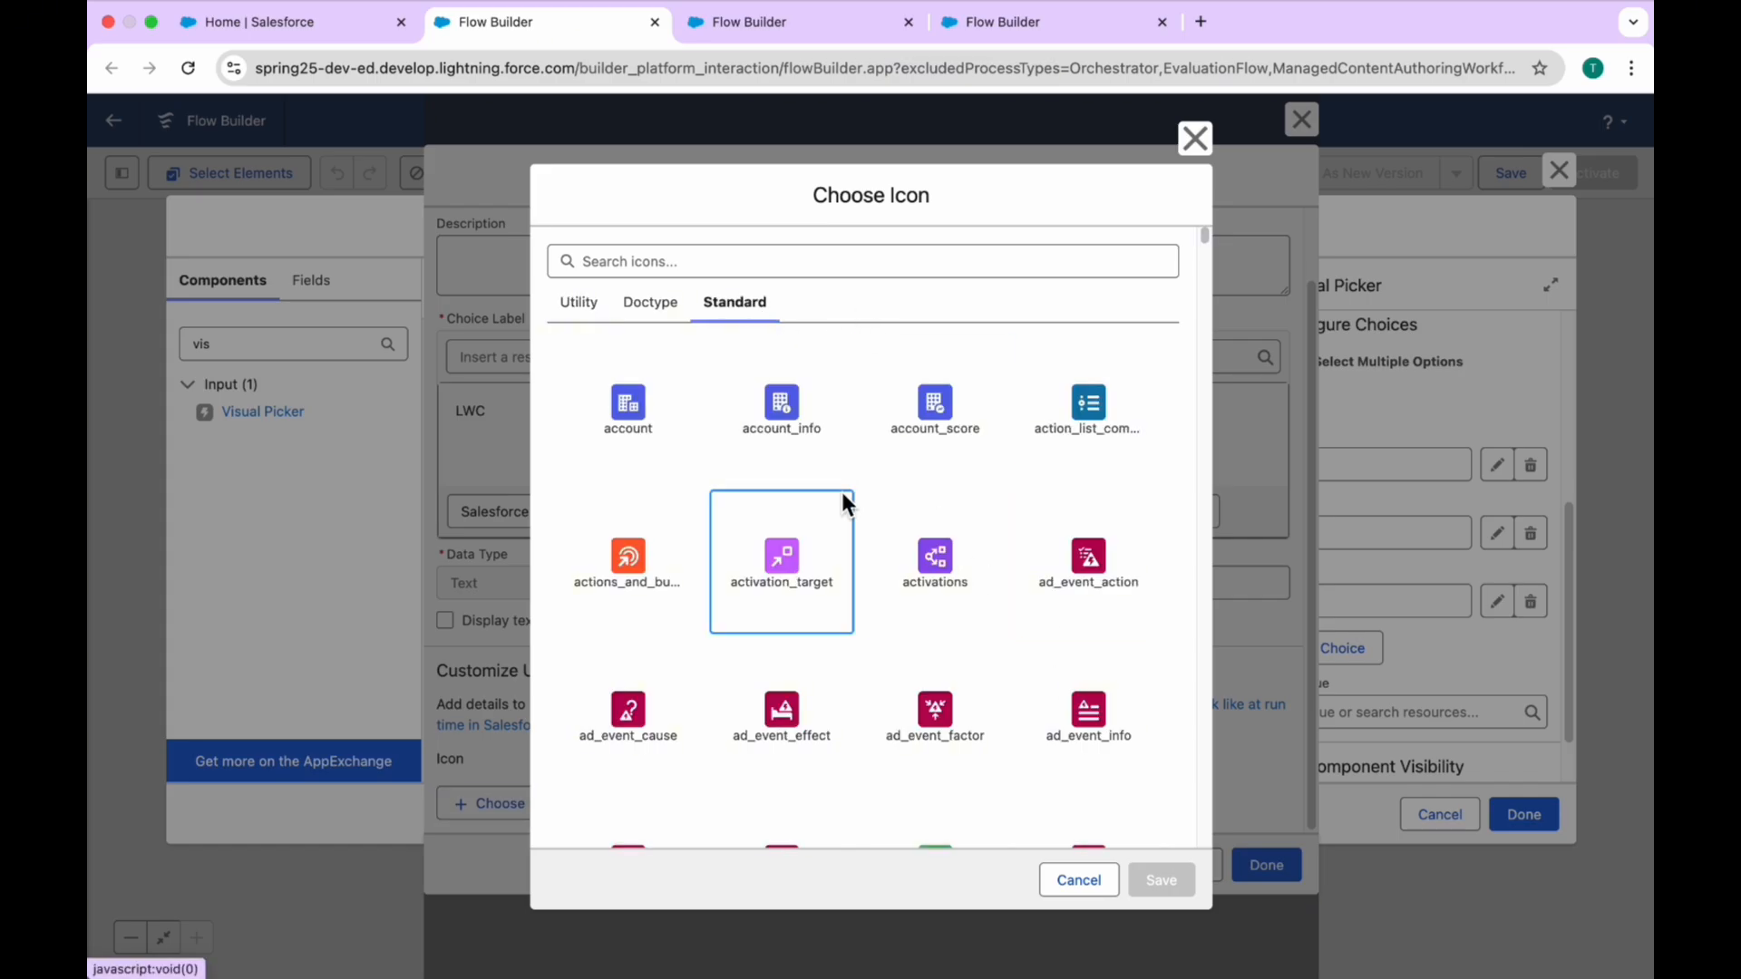
scroll(837, 469, "down", 4)
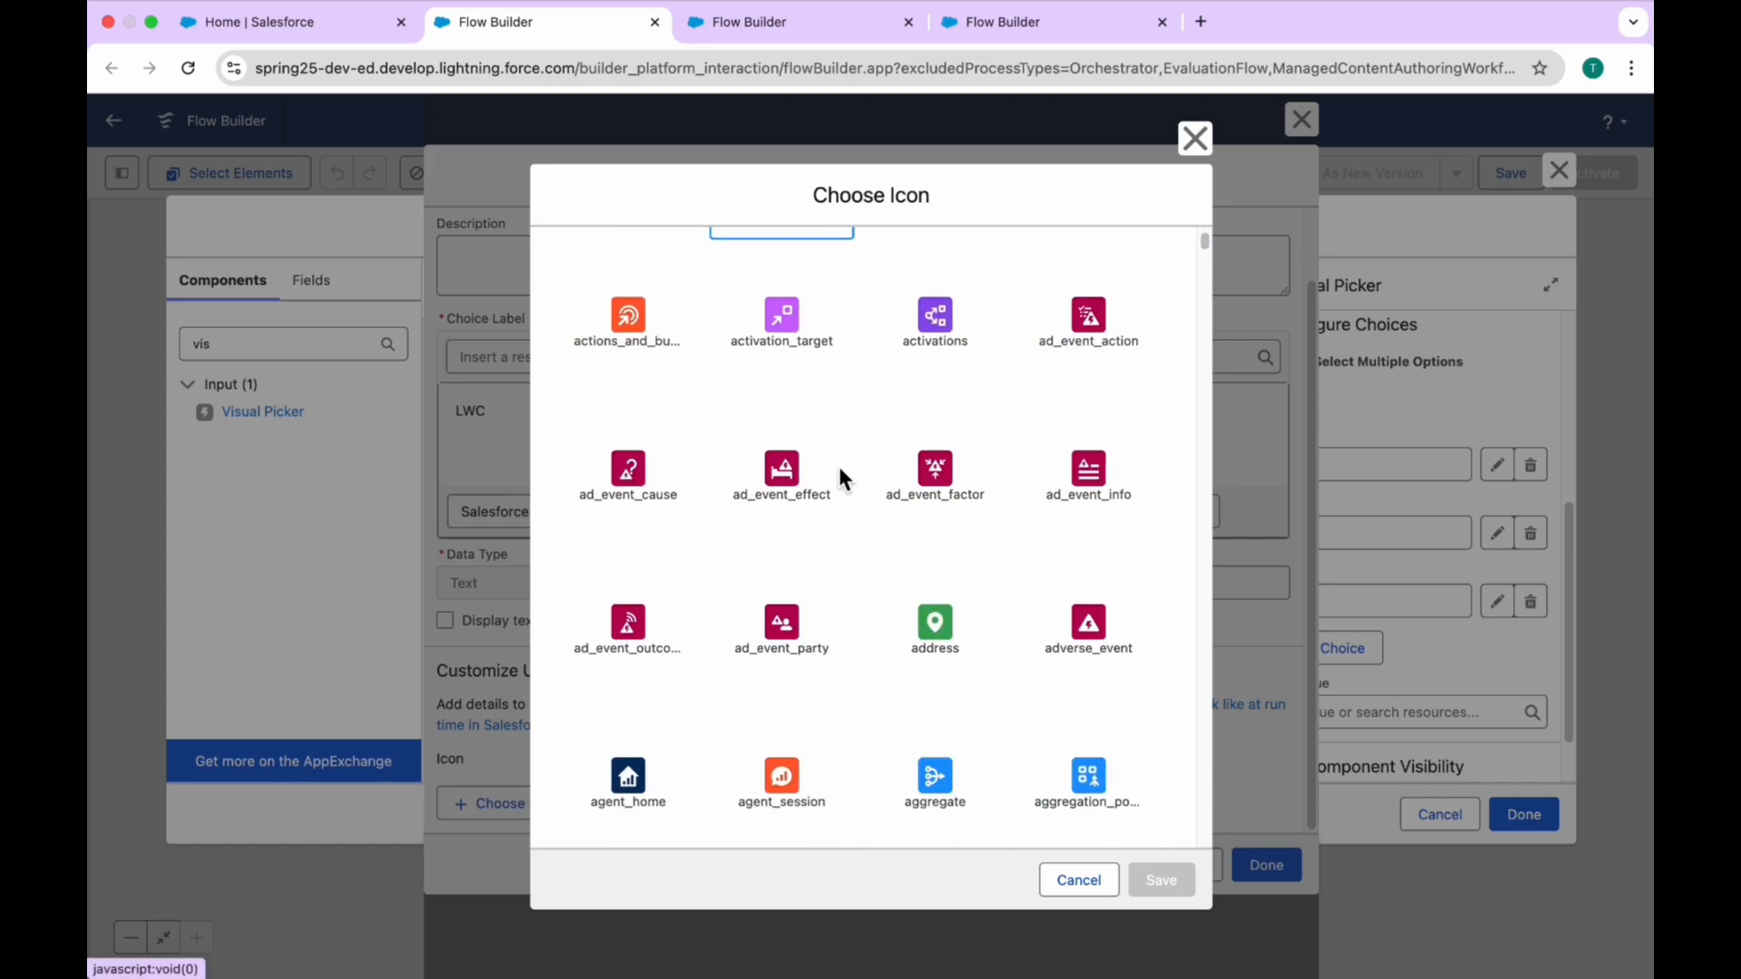
scroll(835, 474, "up", 4)
left_click(748, 263)
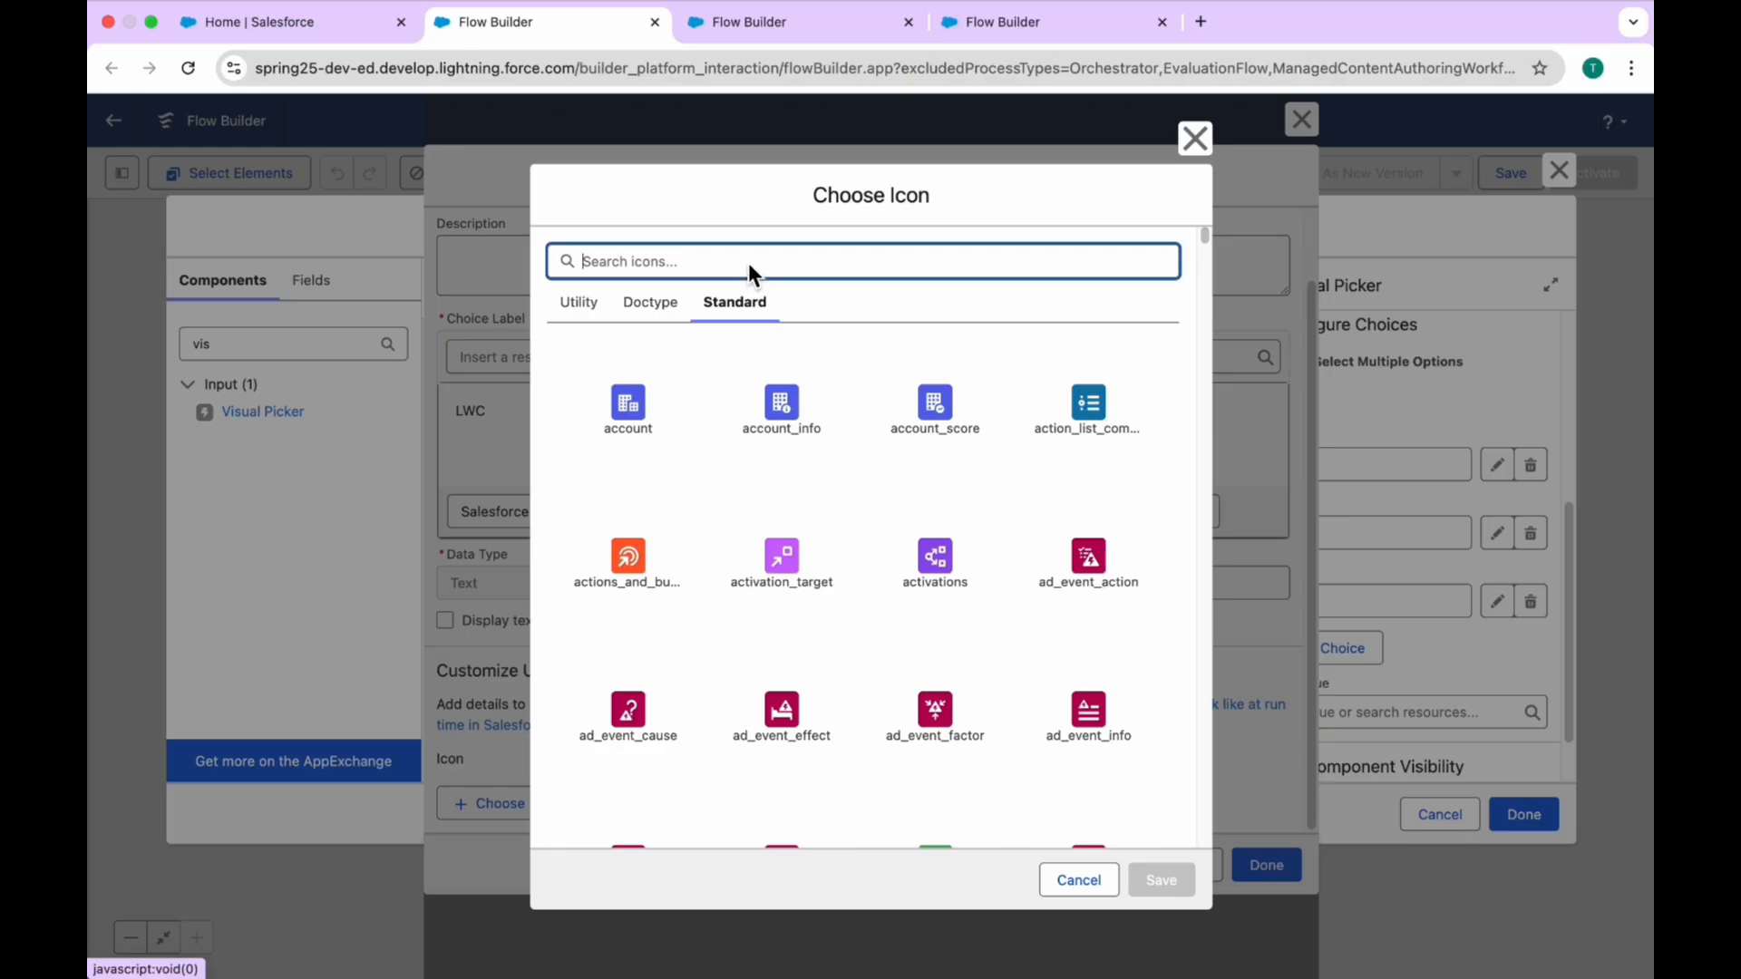
type("ja")
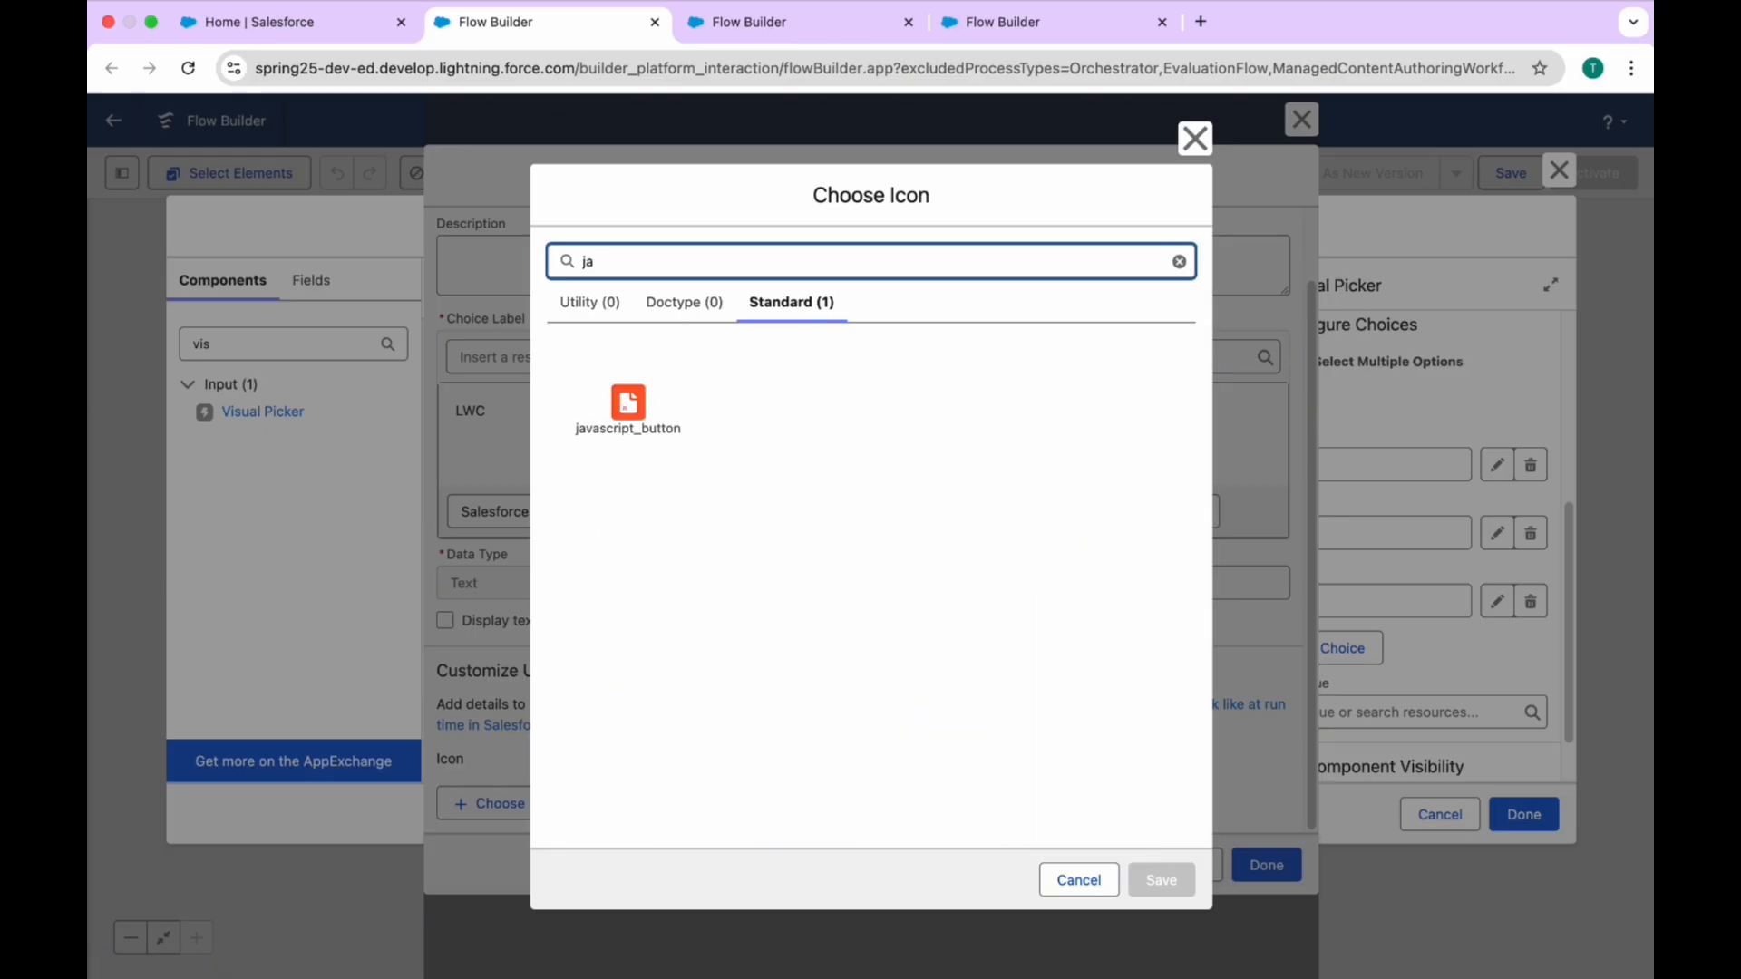
left_click(642, 408)
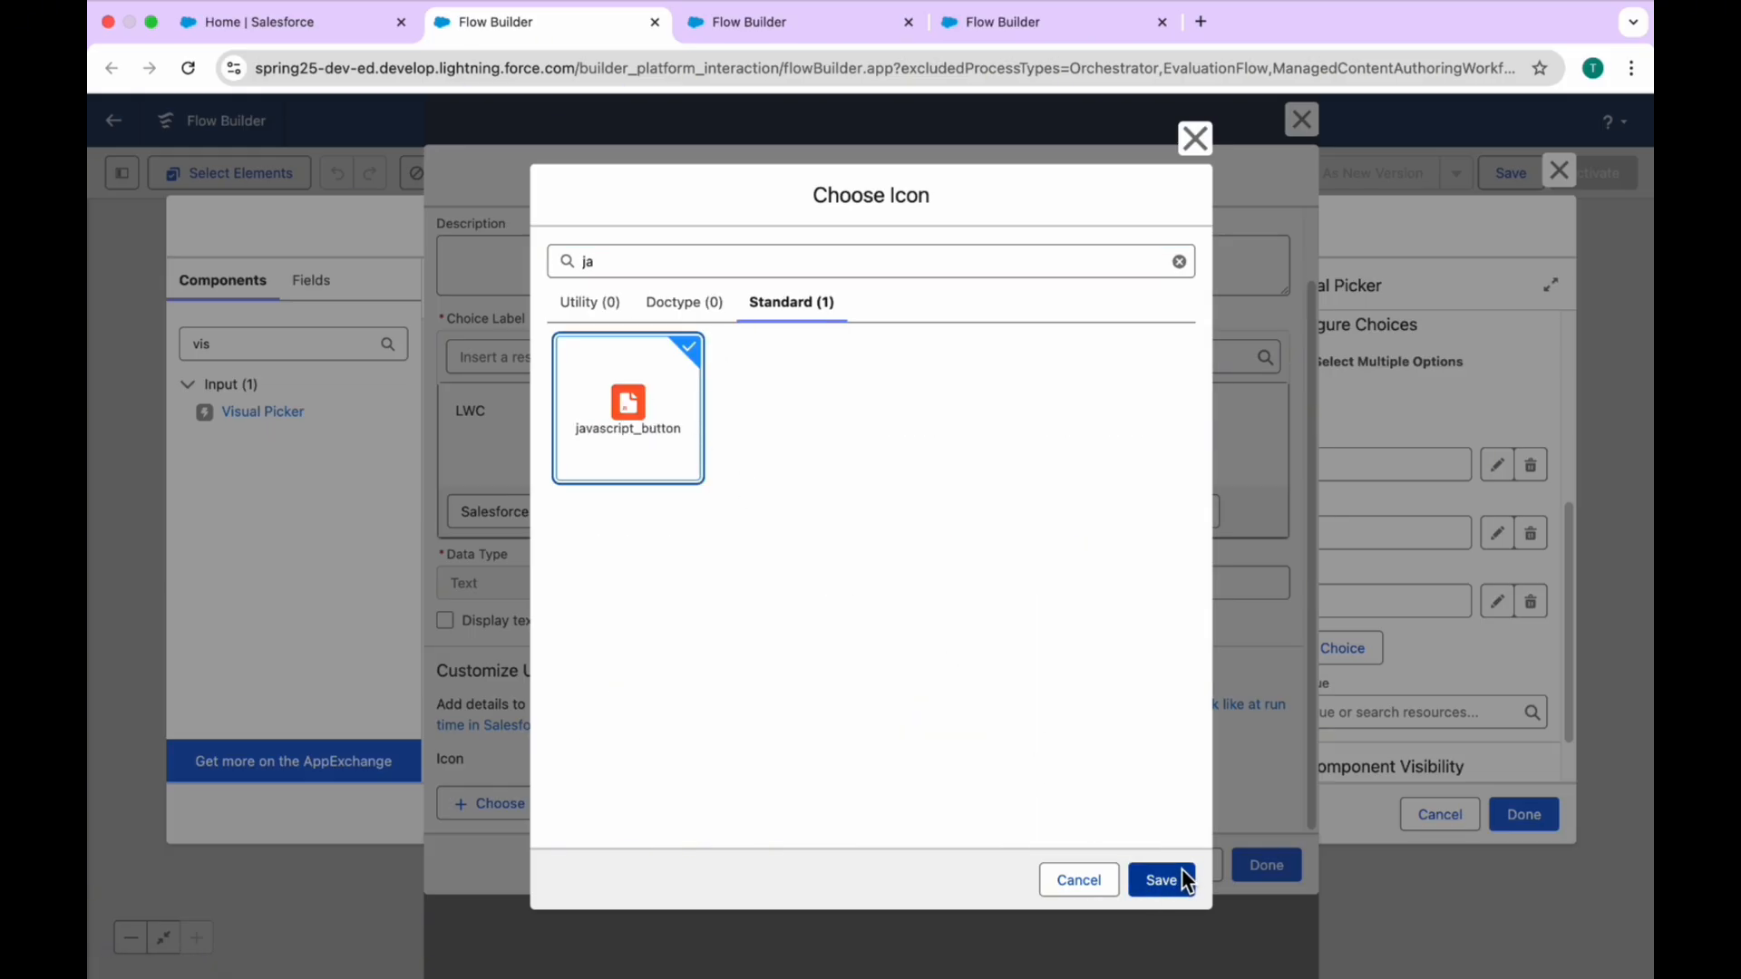
left_click(1161, 879)
left_click(1266, 866)
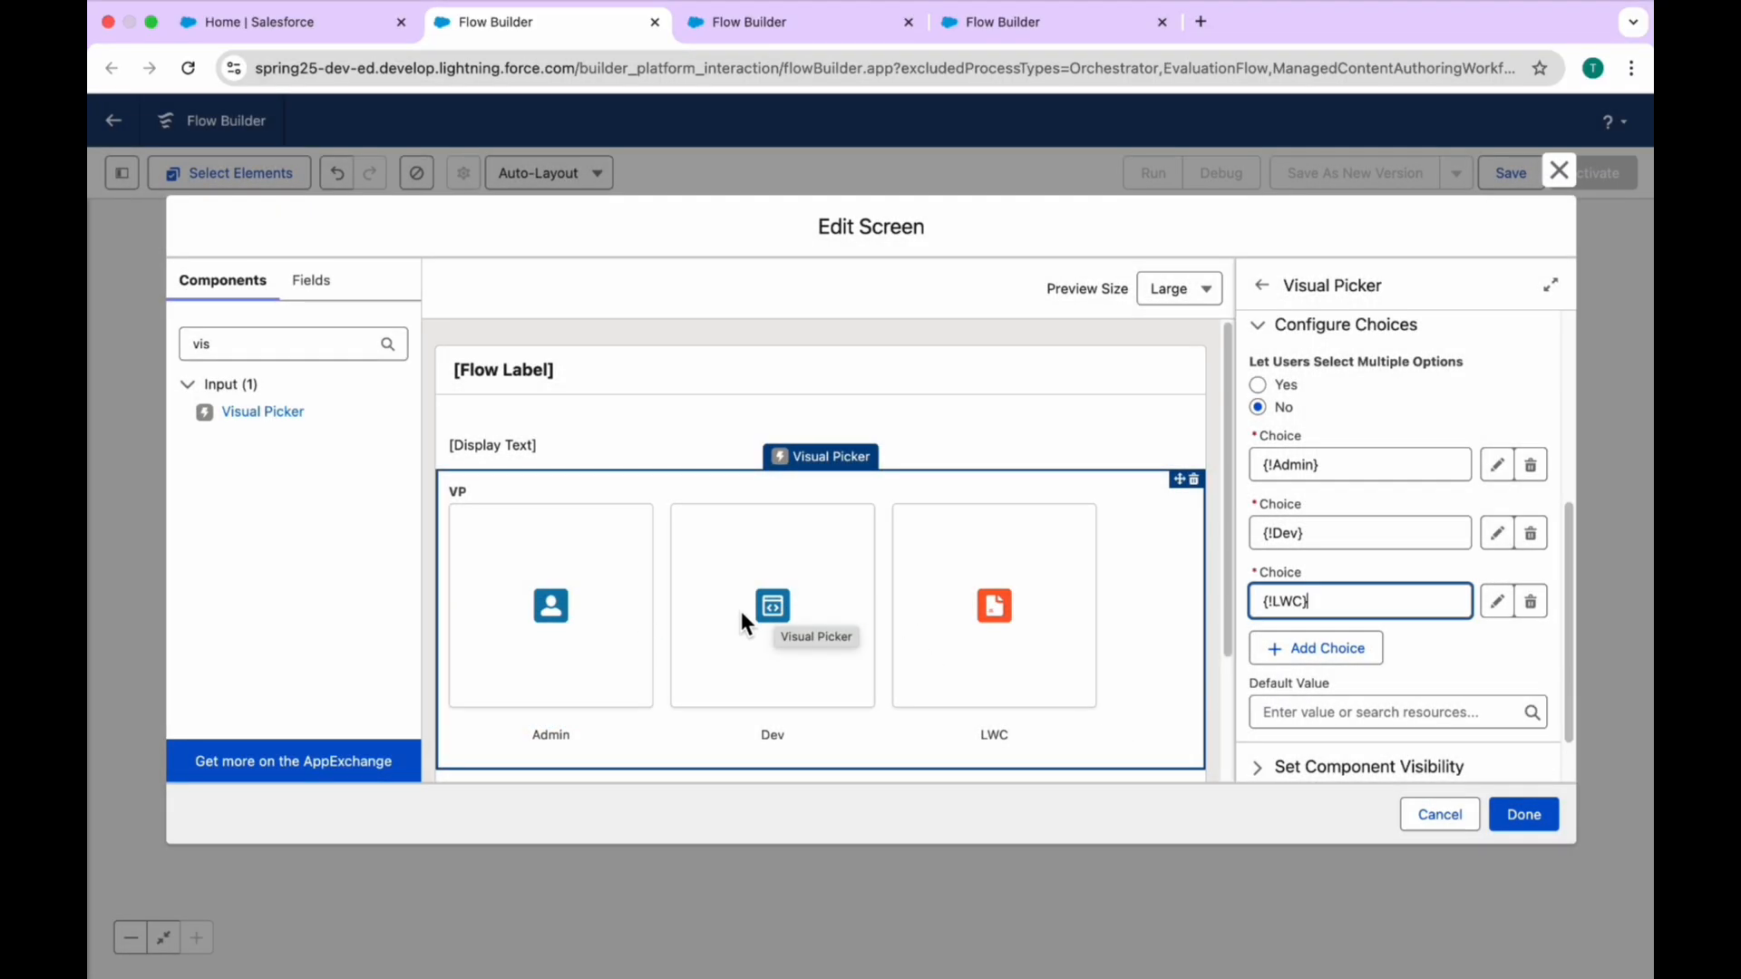
Step: Replace the Admin choice's icon with the standard groups icon, save the choice and finish editing the screen
left_click(742, 586)
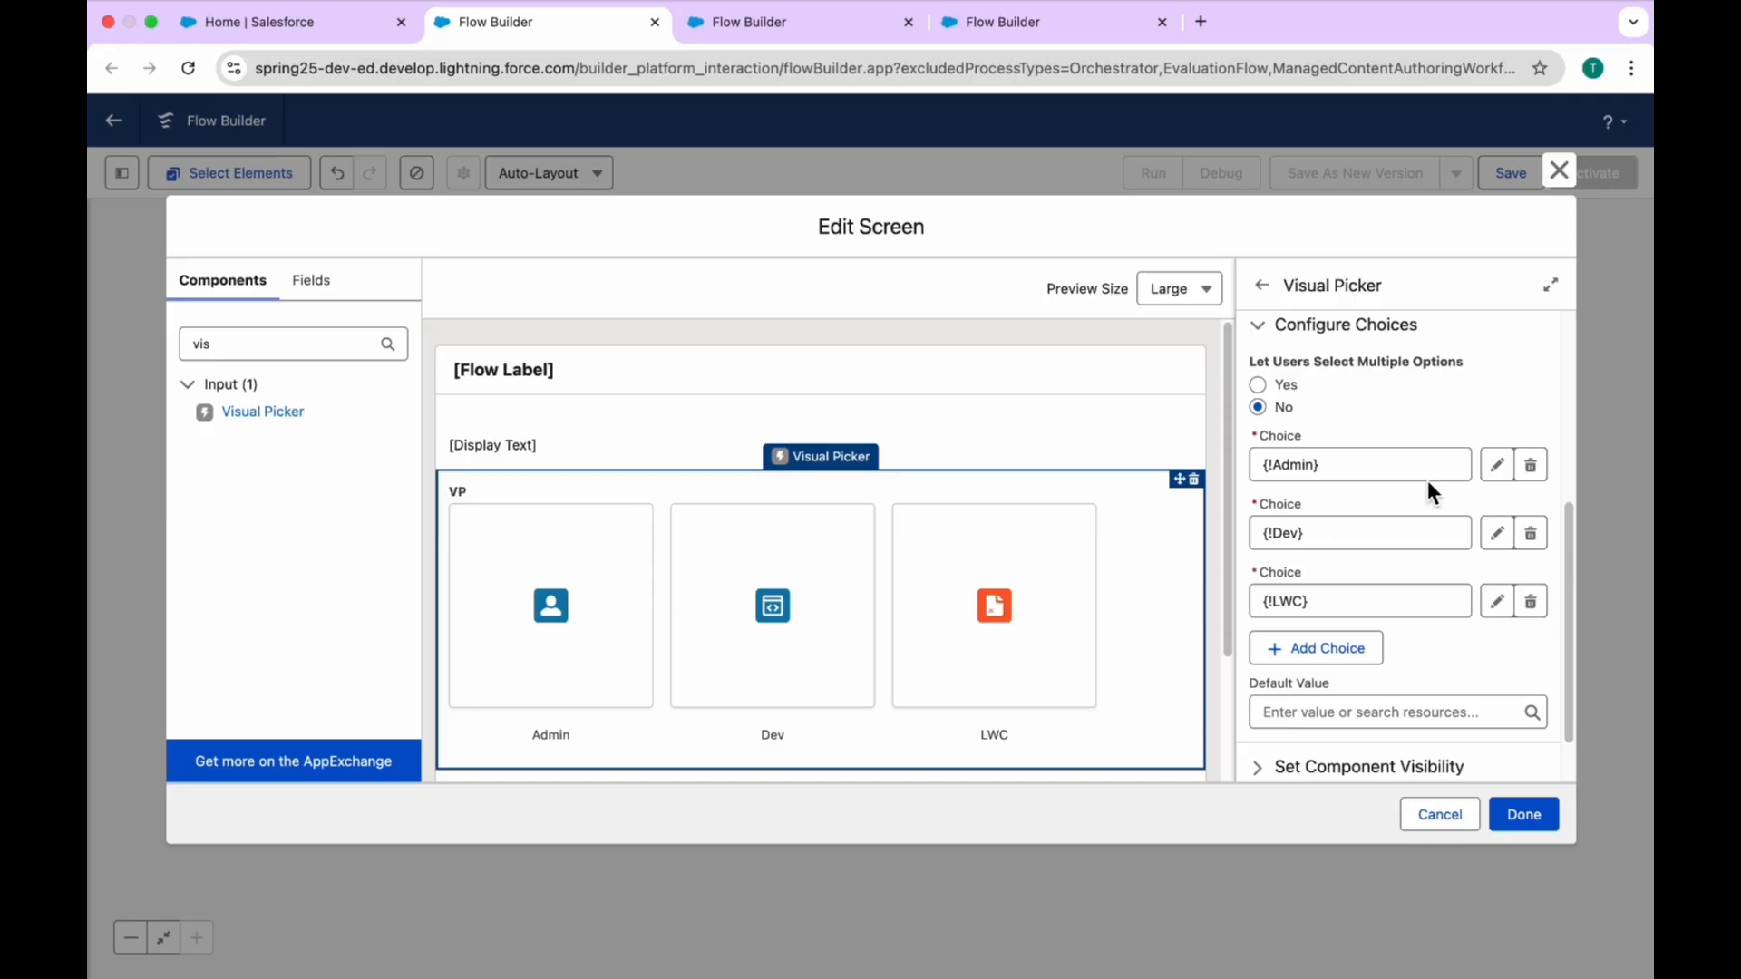
left_click(1496, 465)
scroll(698, 725, "down", 2)
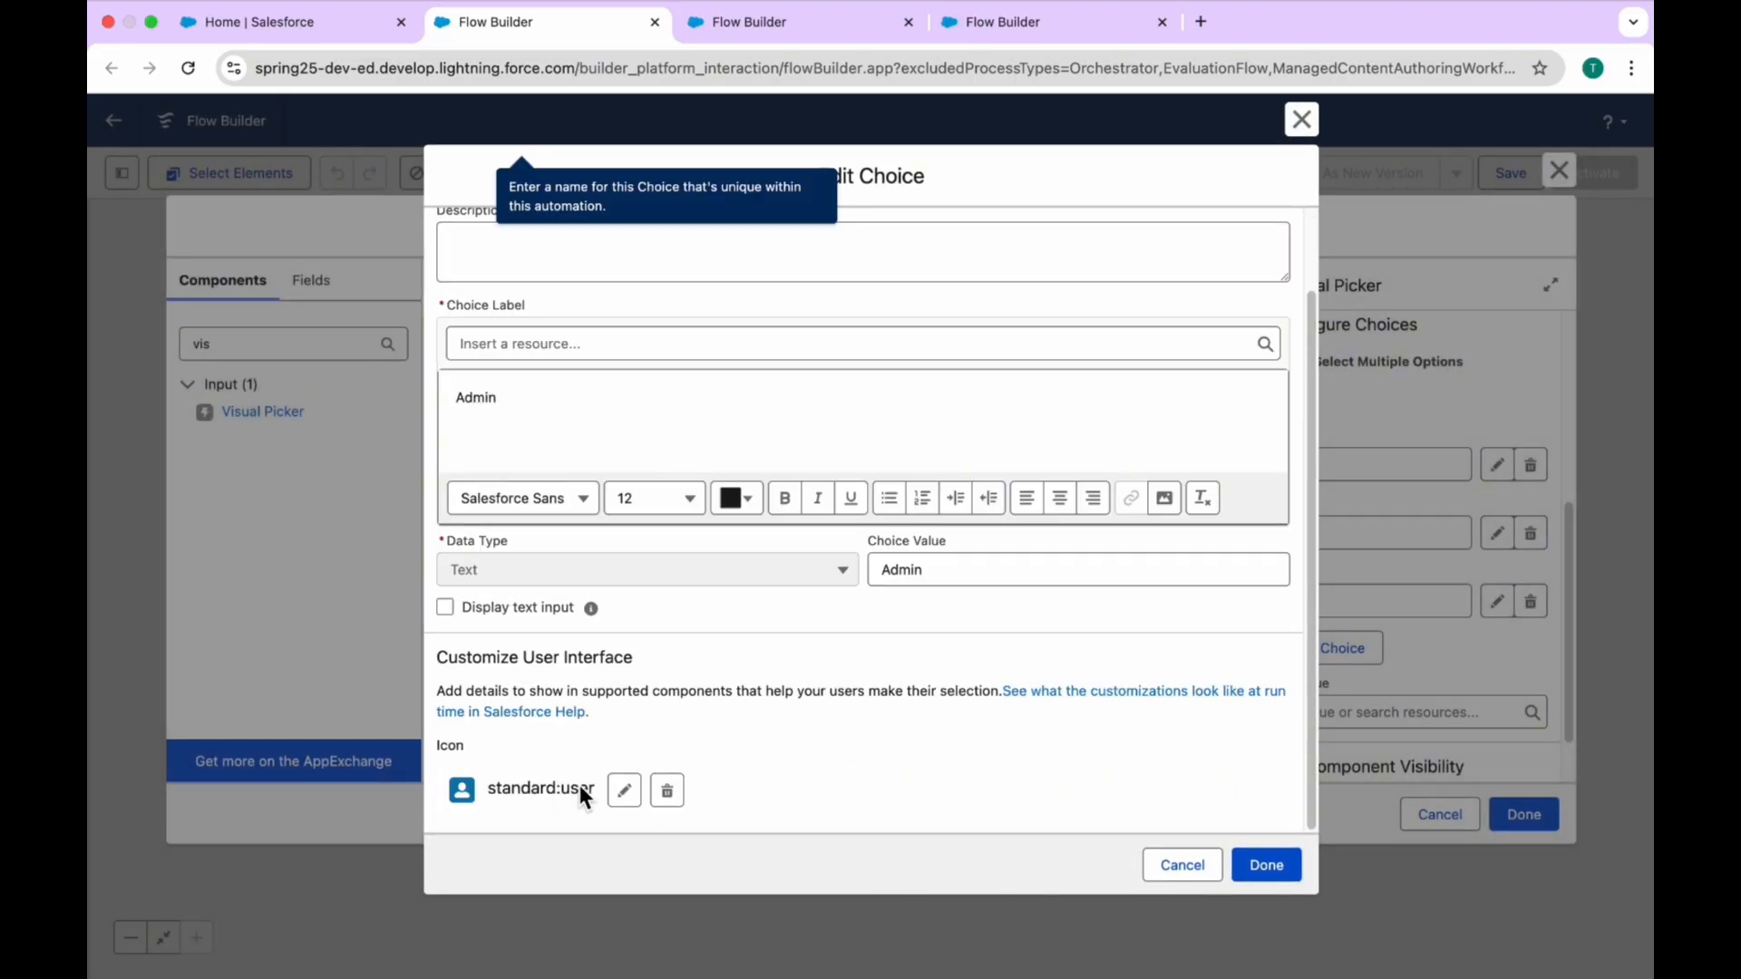
left_click(624, 791)
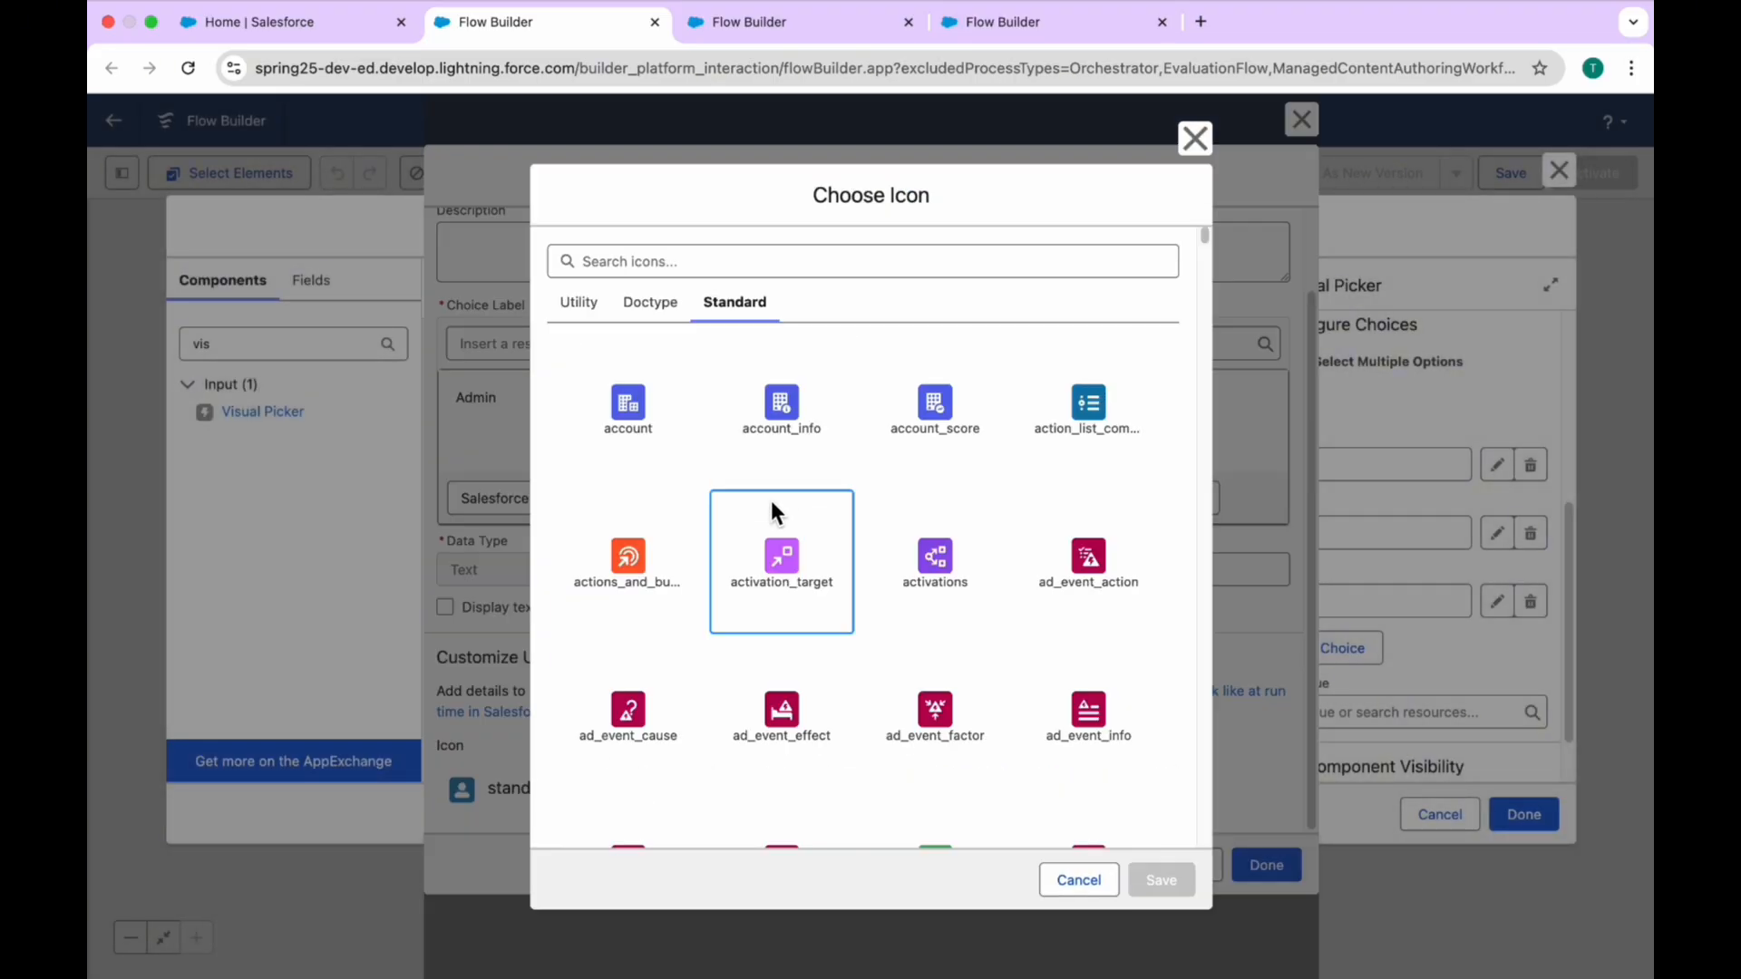
left_click(769, 251)
type("gri")
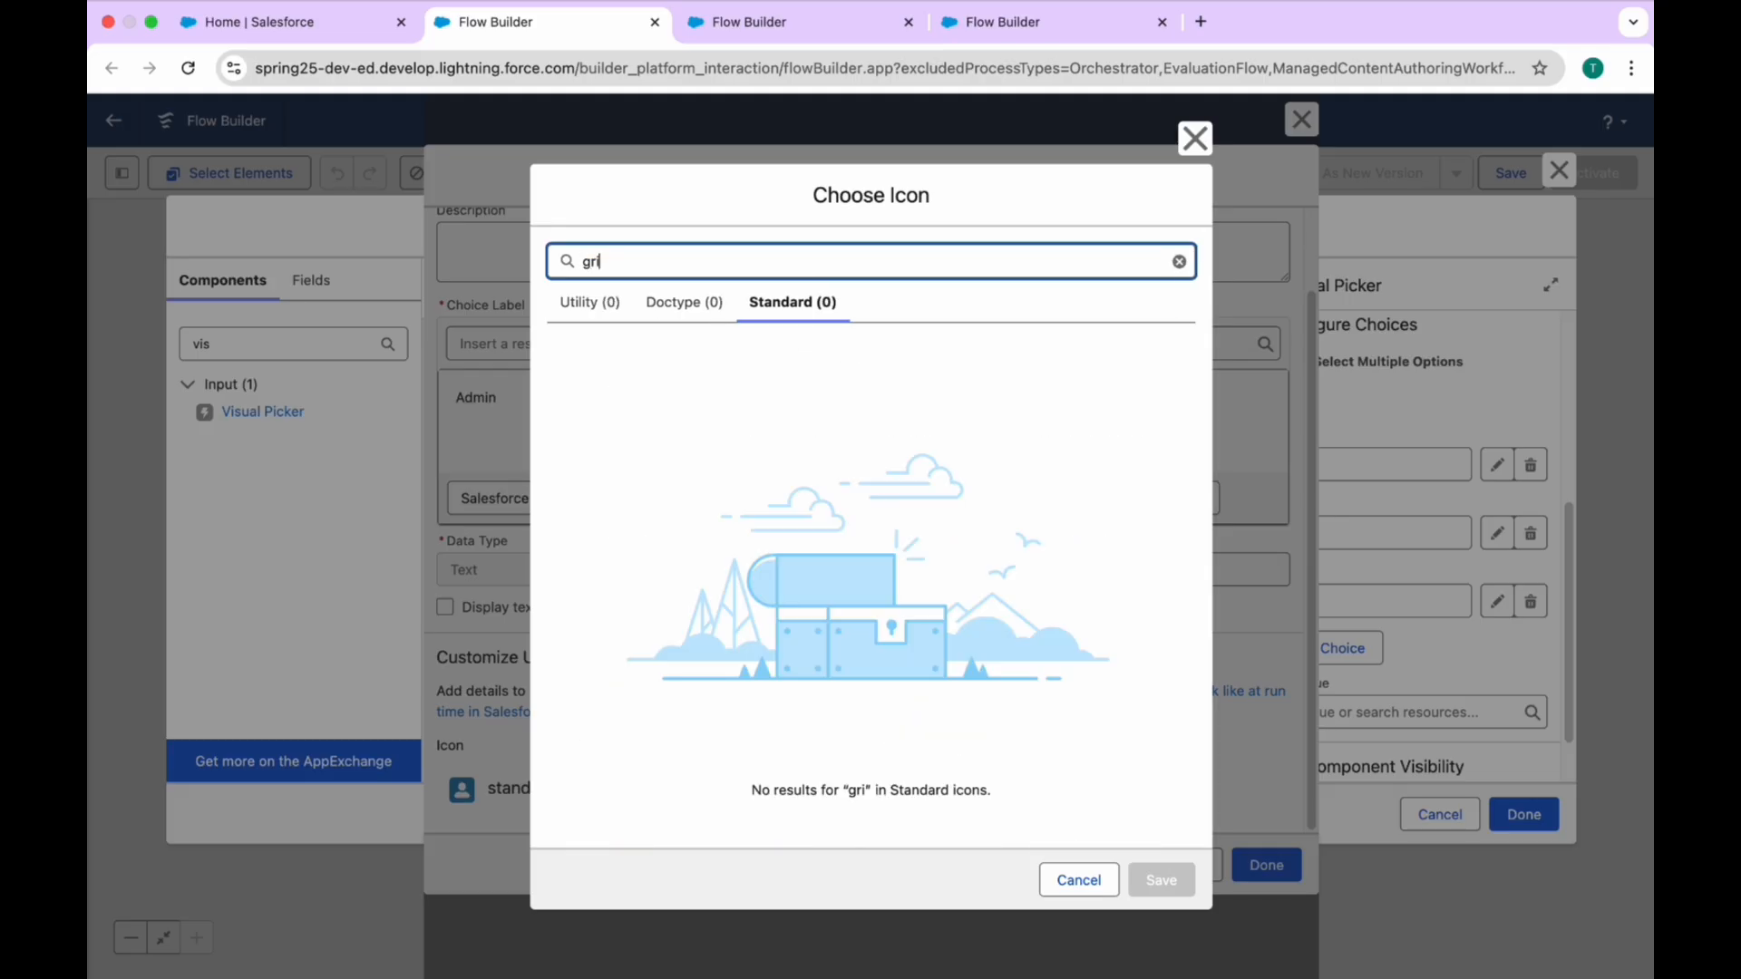
type("ou")
left_click(785, 415)
left_click(1164, 877)
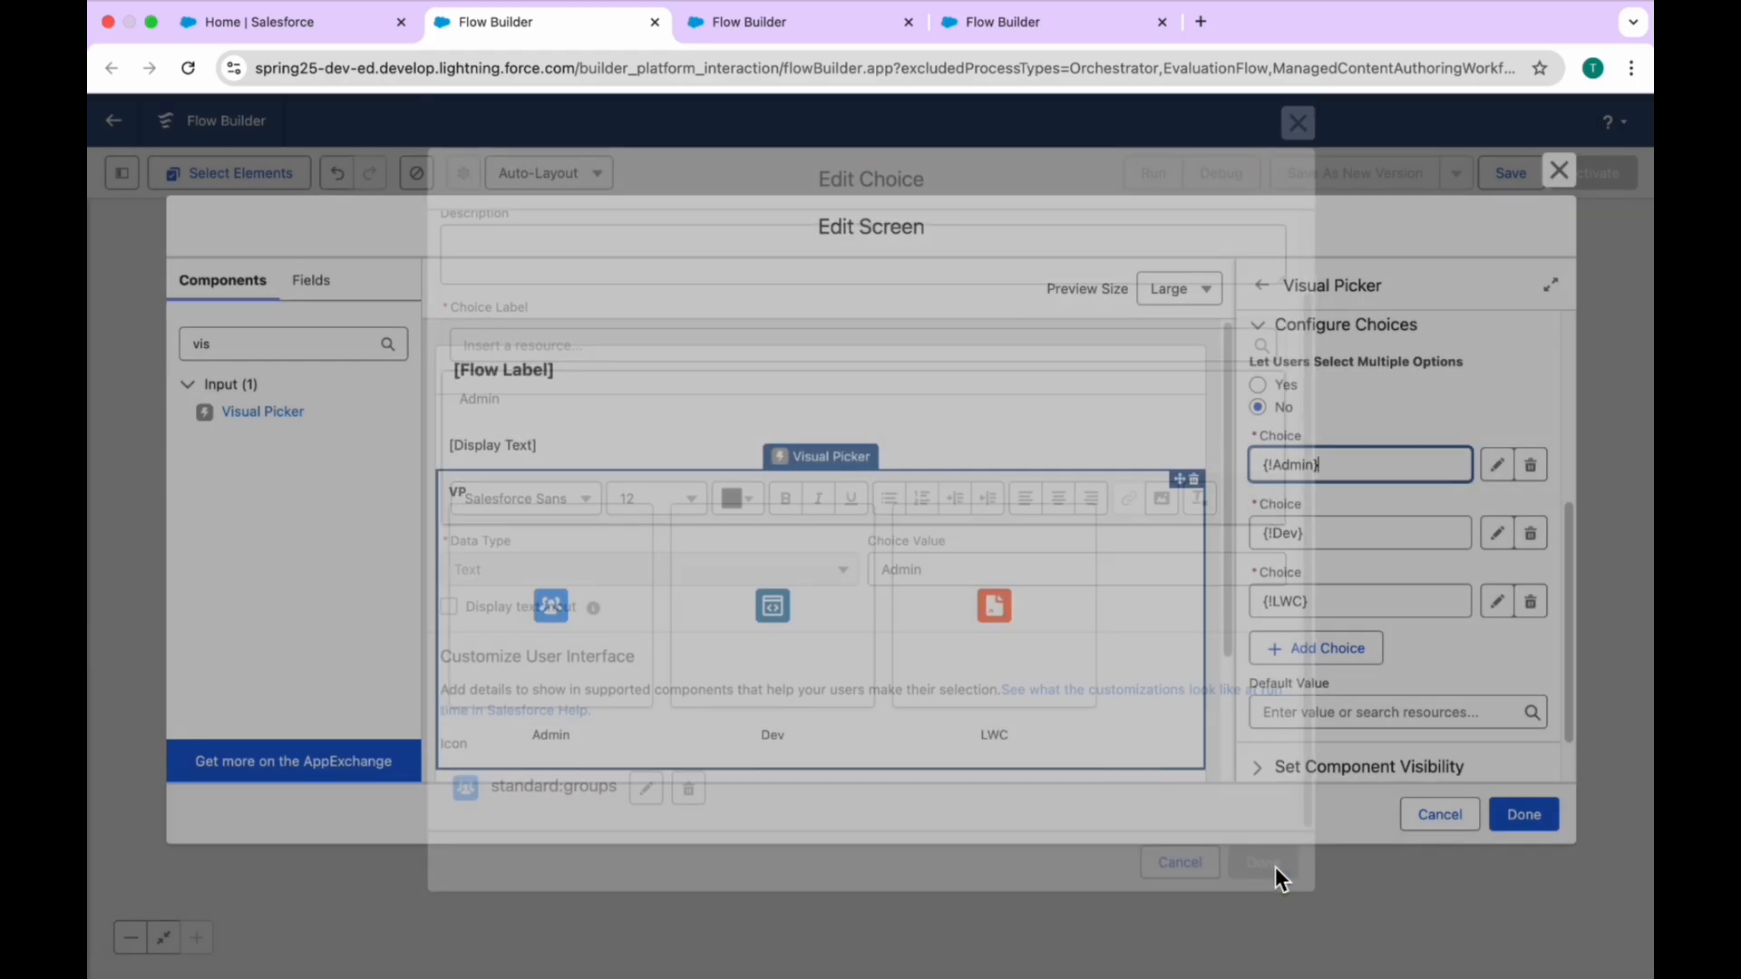
left_click(1267, 865)
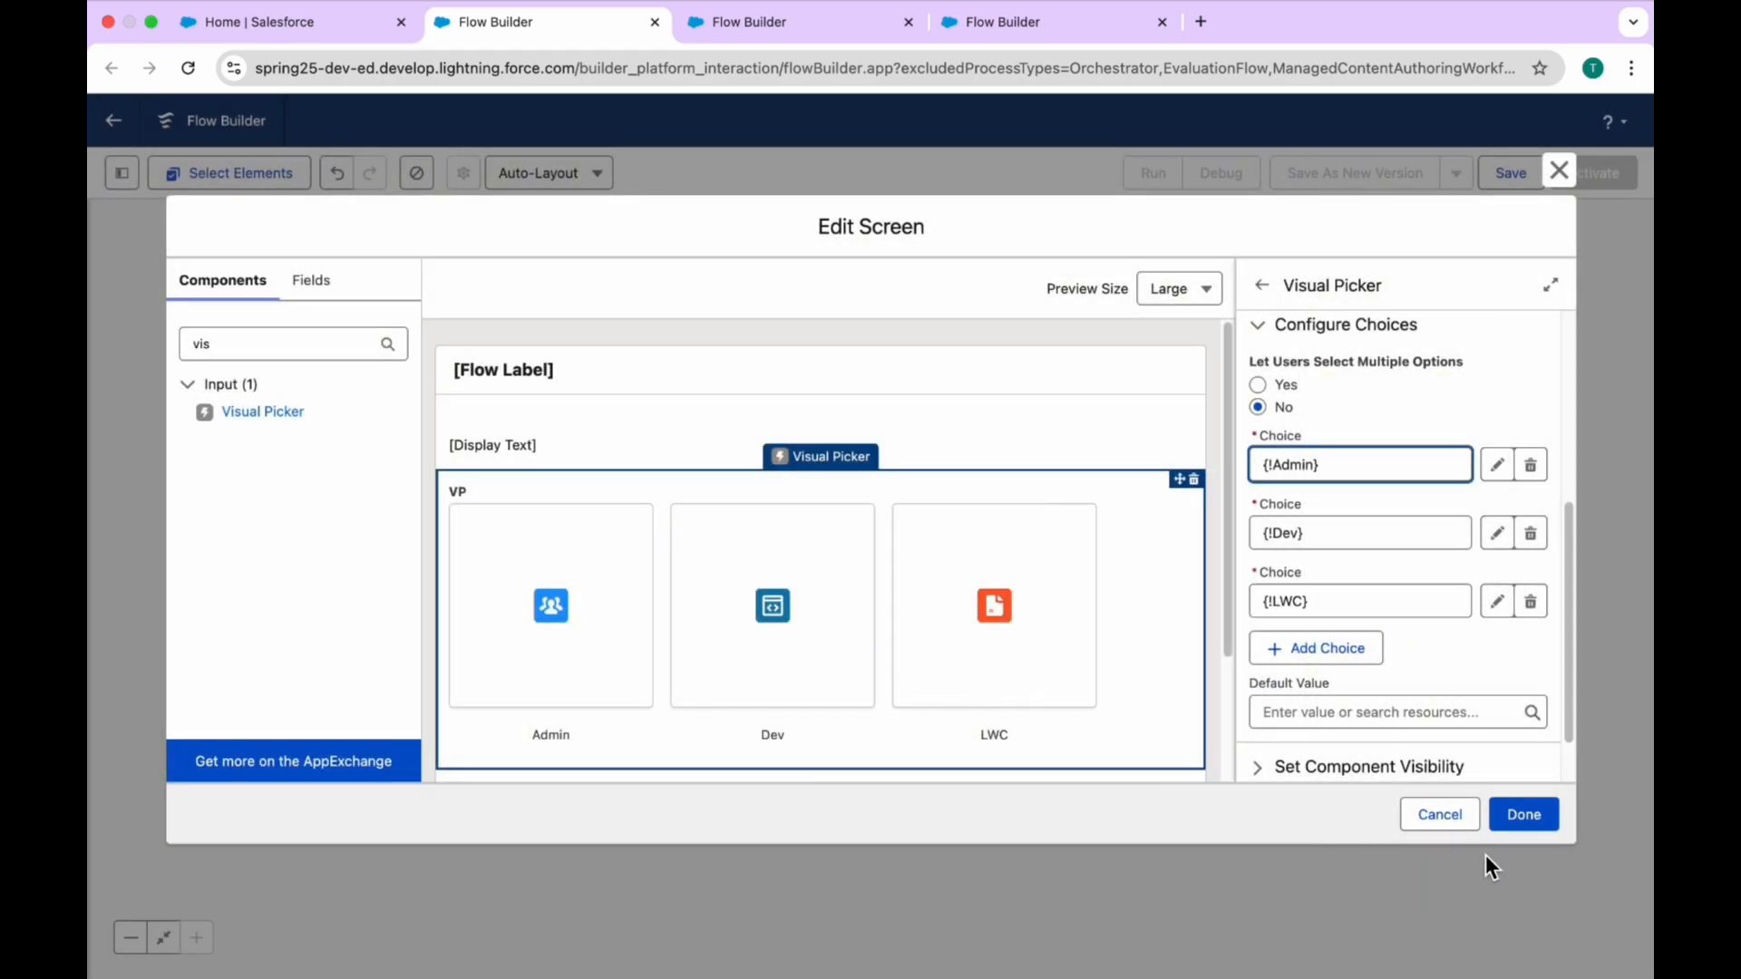
left_click(1524, 818)
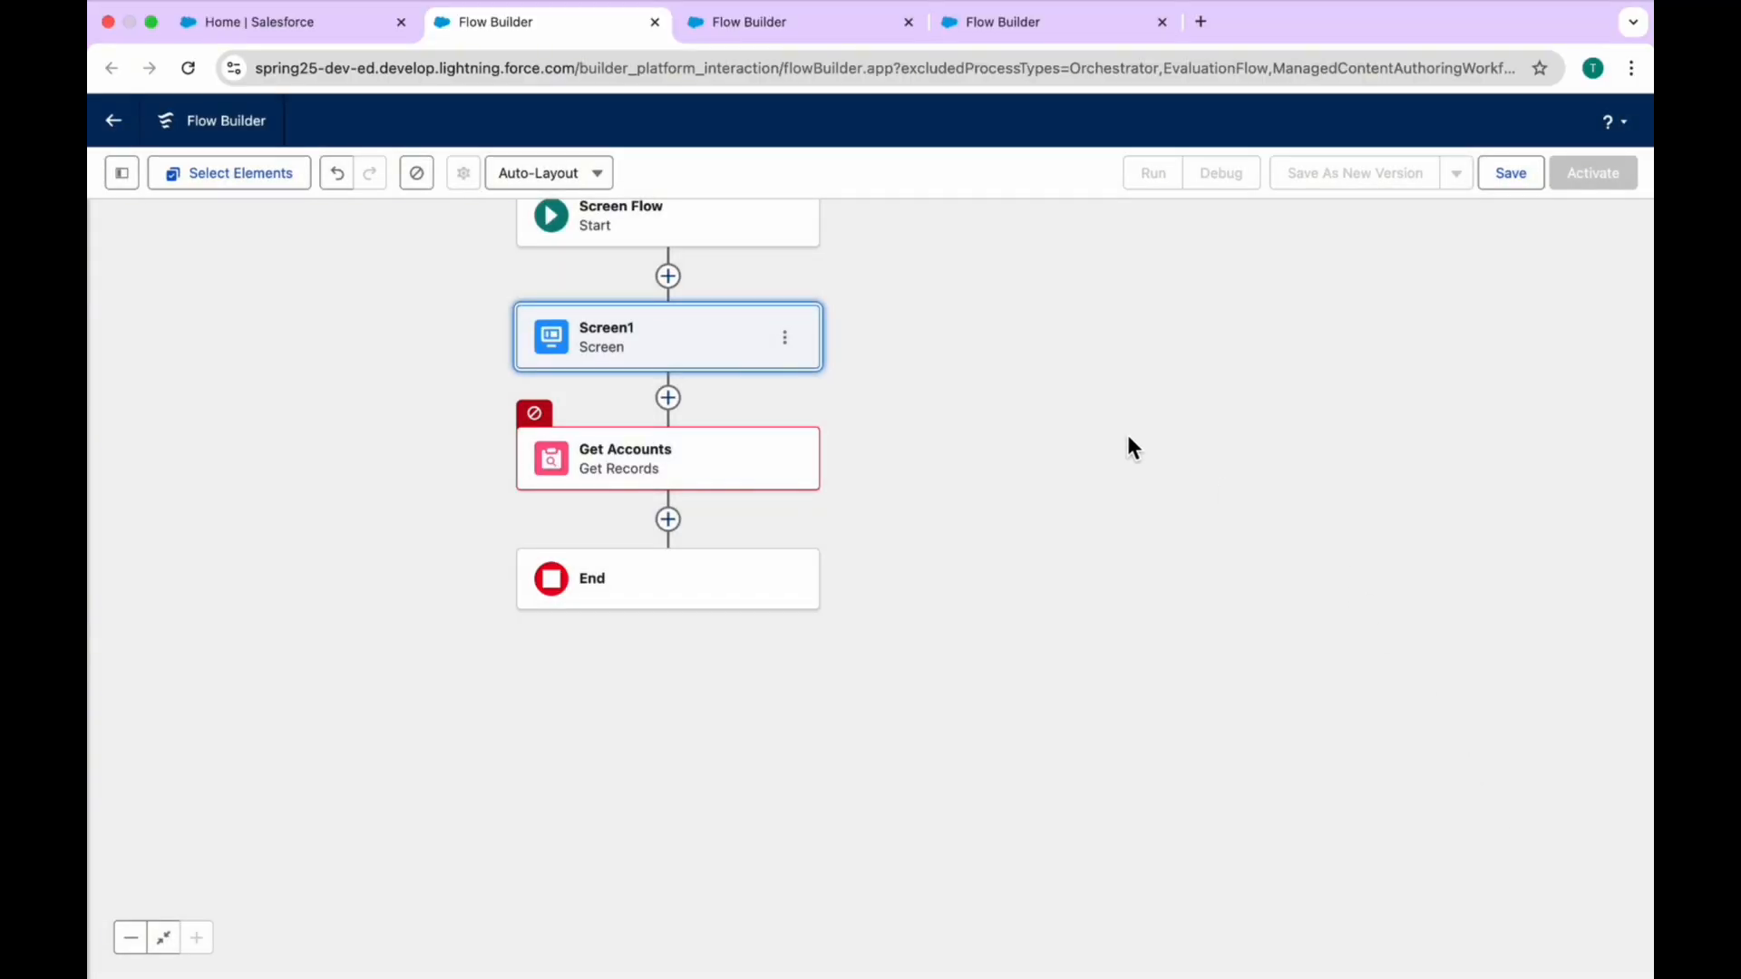
Step: Set the Get Accounts element to retrieve all Account records without filter conditions and to store all records
left_click(715, 448)
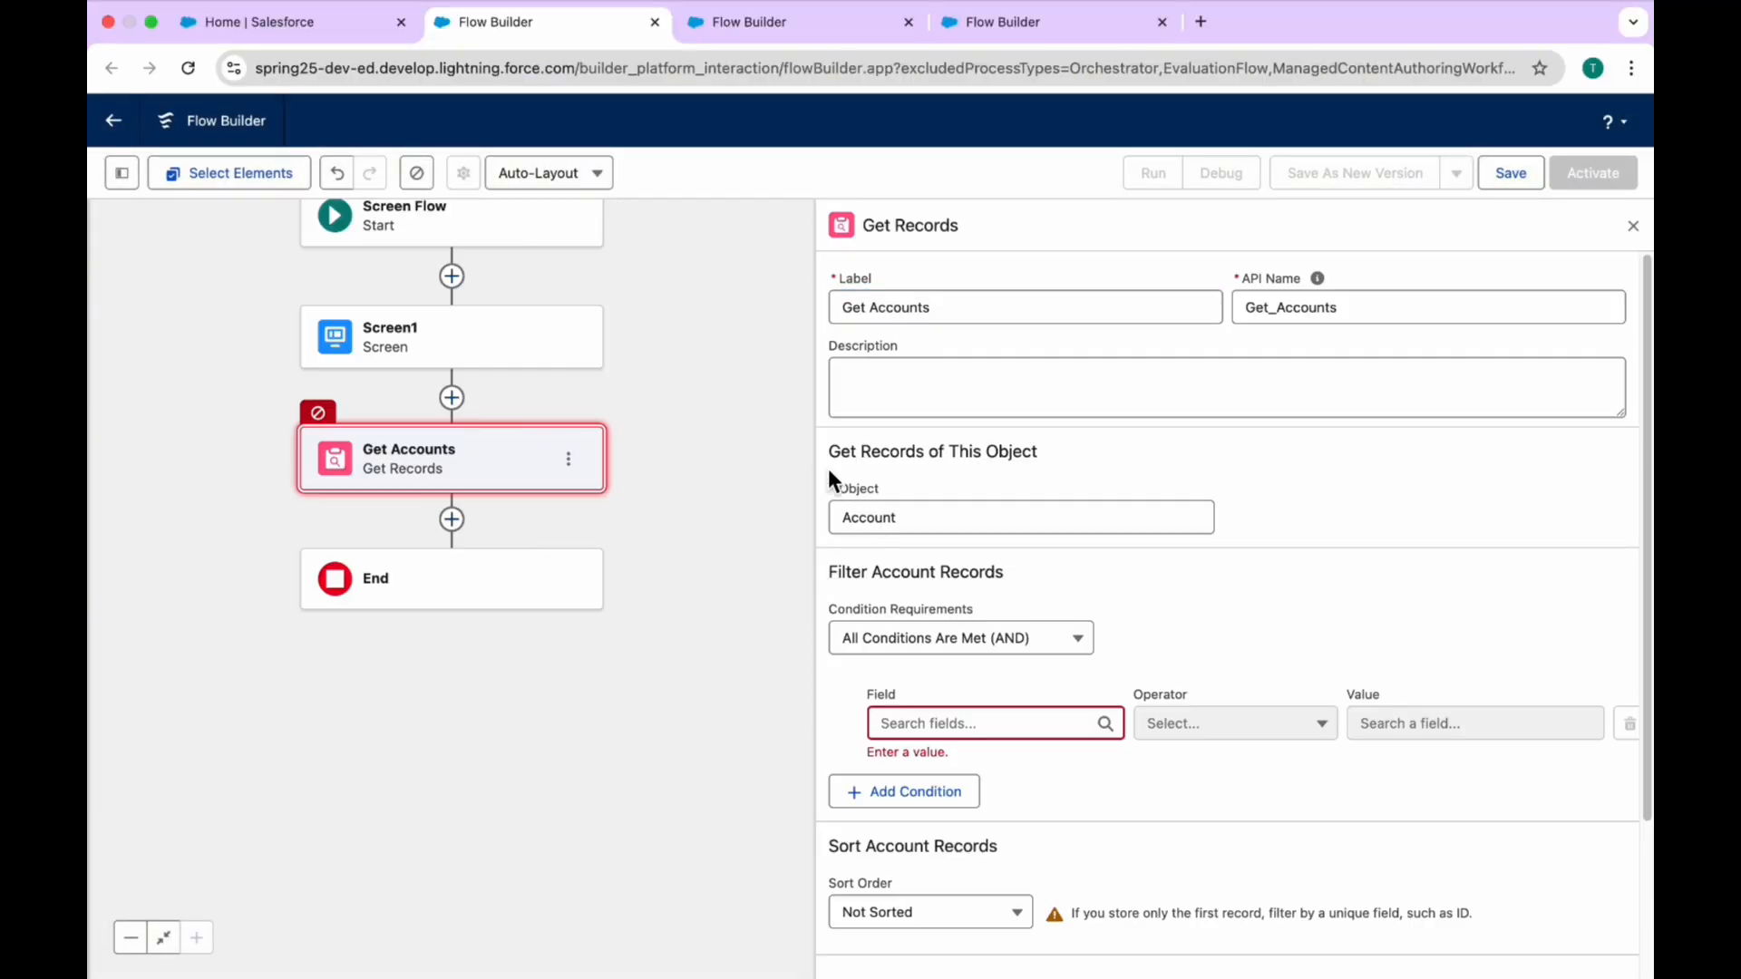
left_click(920, 638)
left_click(920, 693)
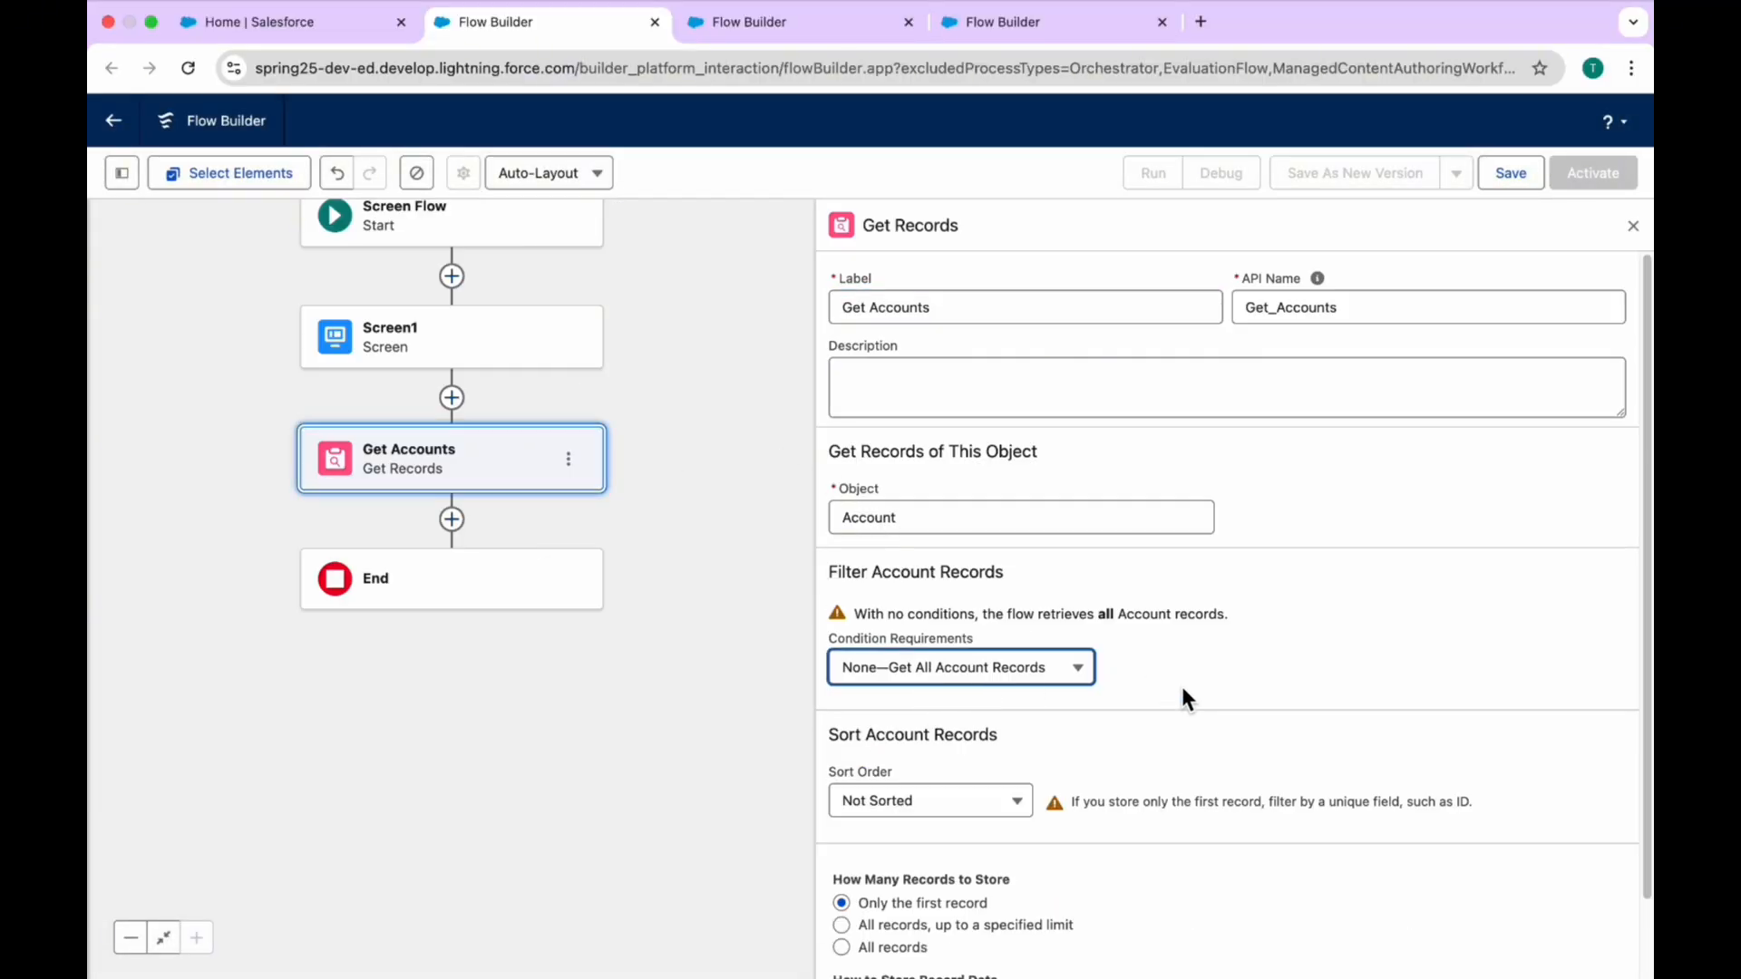
left_click(897, 948)
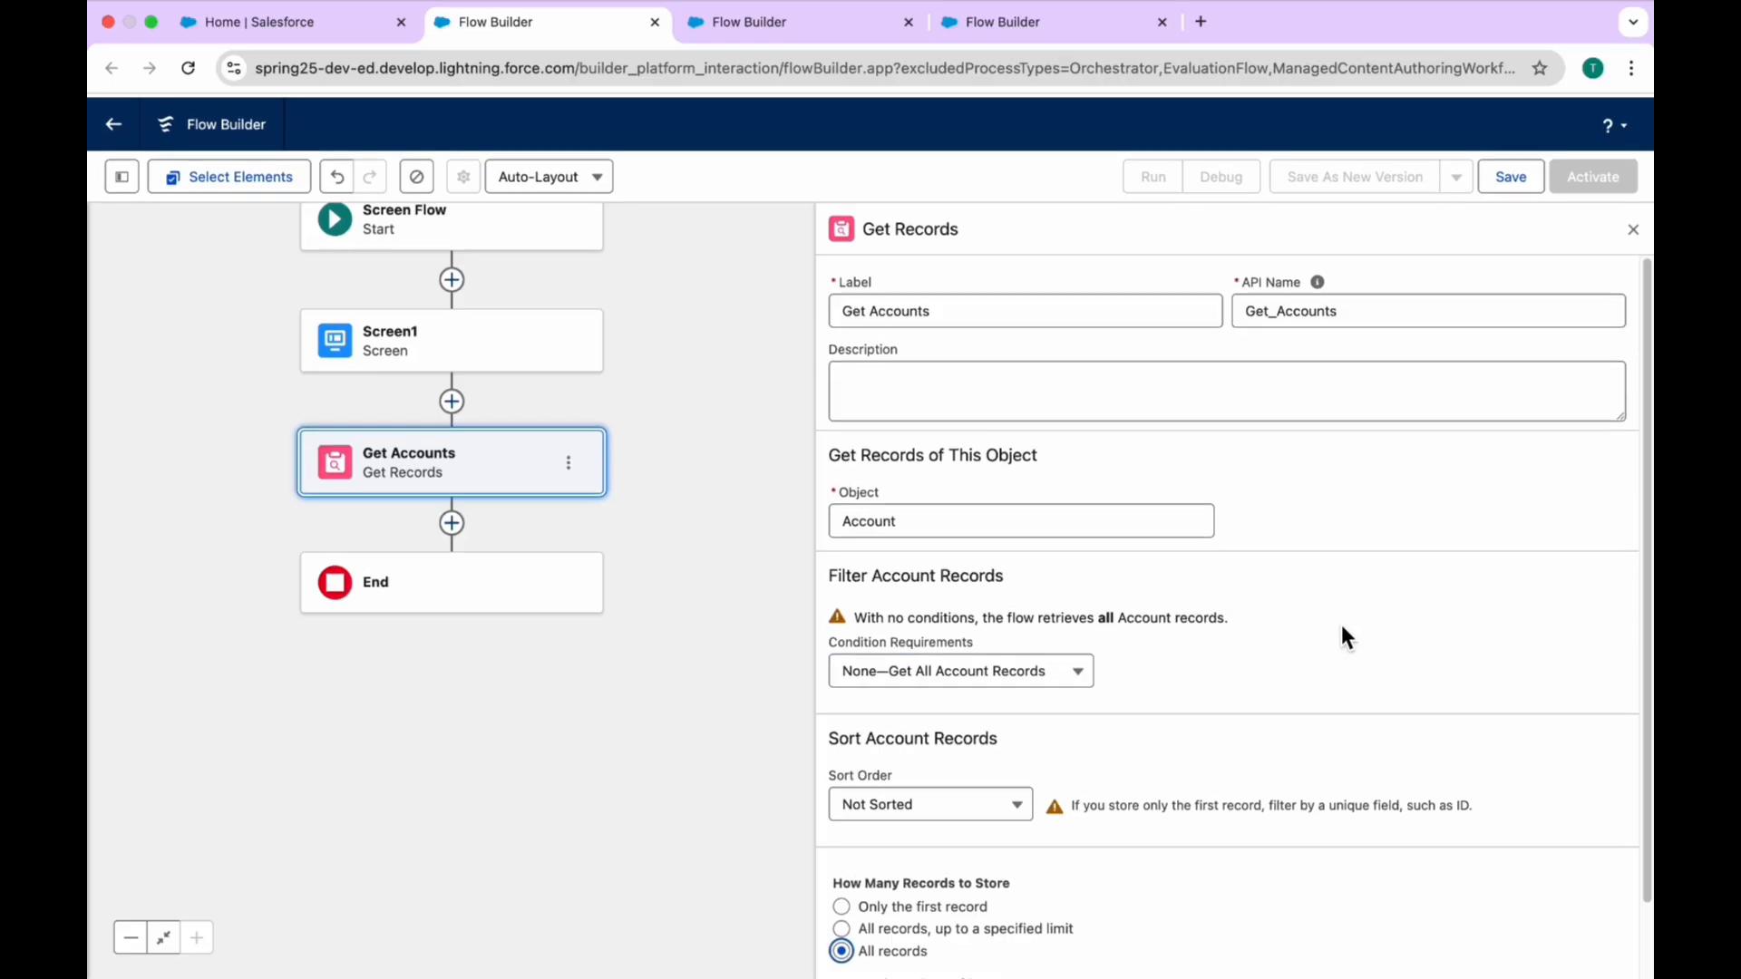
Step: Save the flow with the label "Summer 25 Flow Features" and start a debug run of it
left_click(1521, 180)
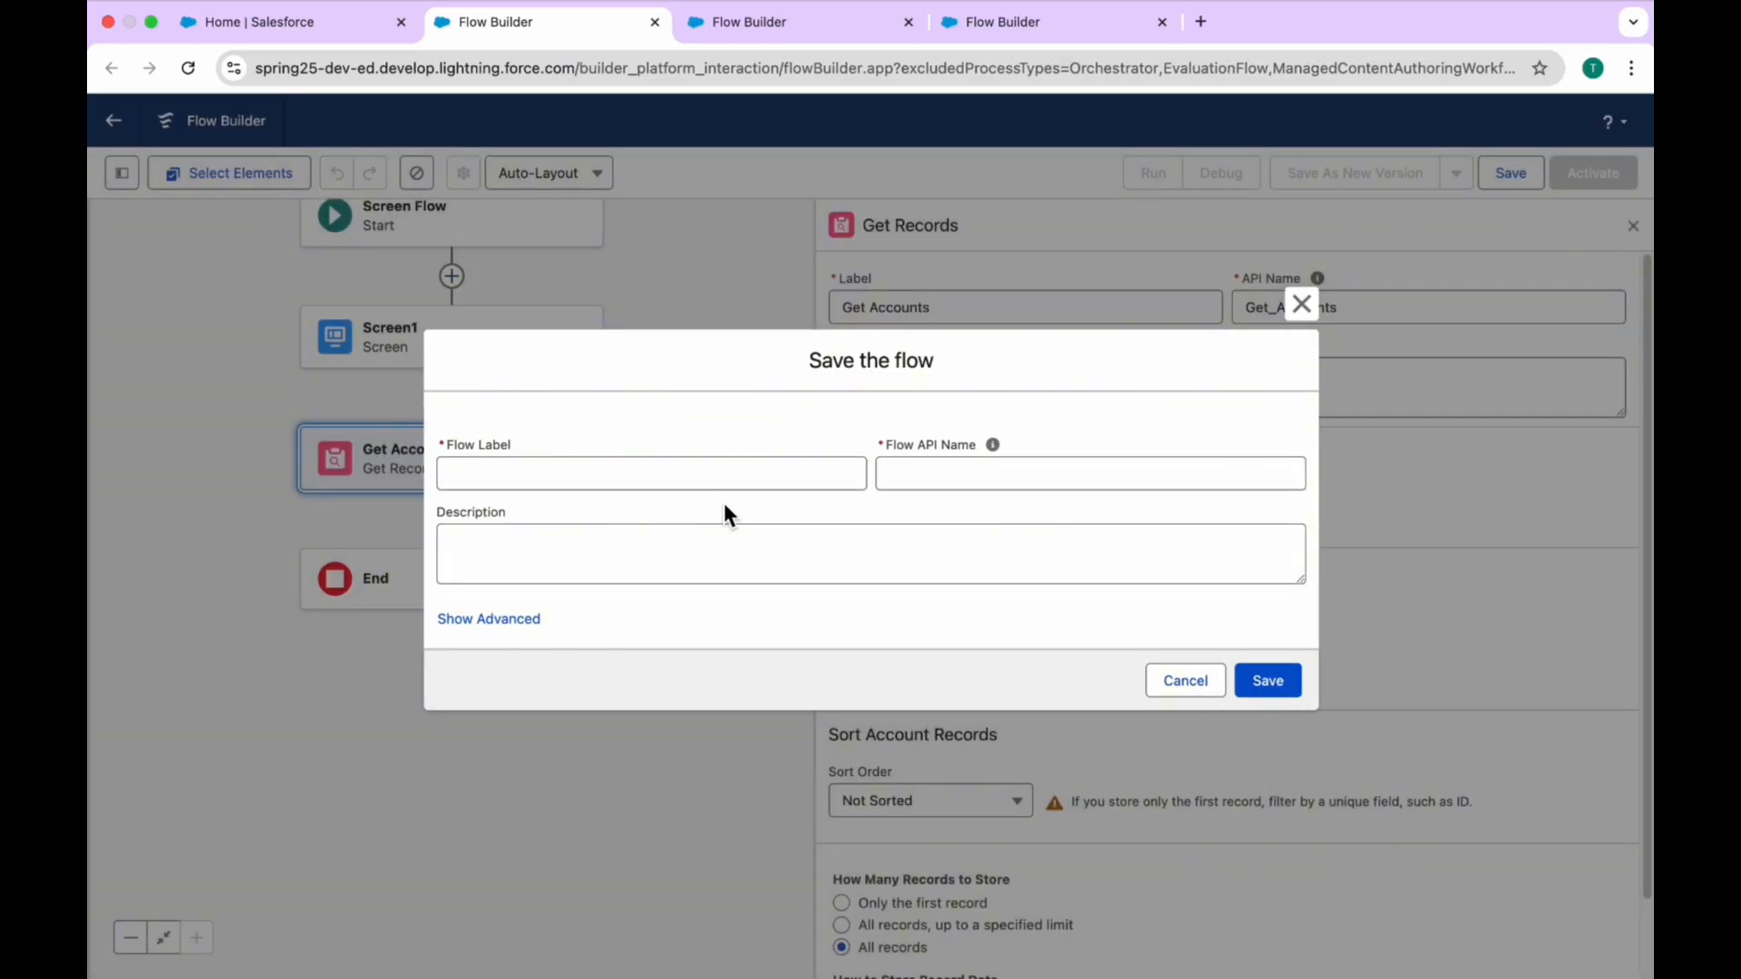
left_click(714, 481)
type("Summer 25 Flow Fea")
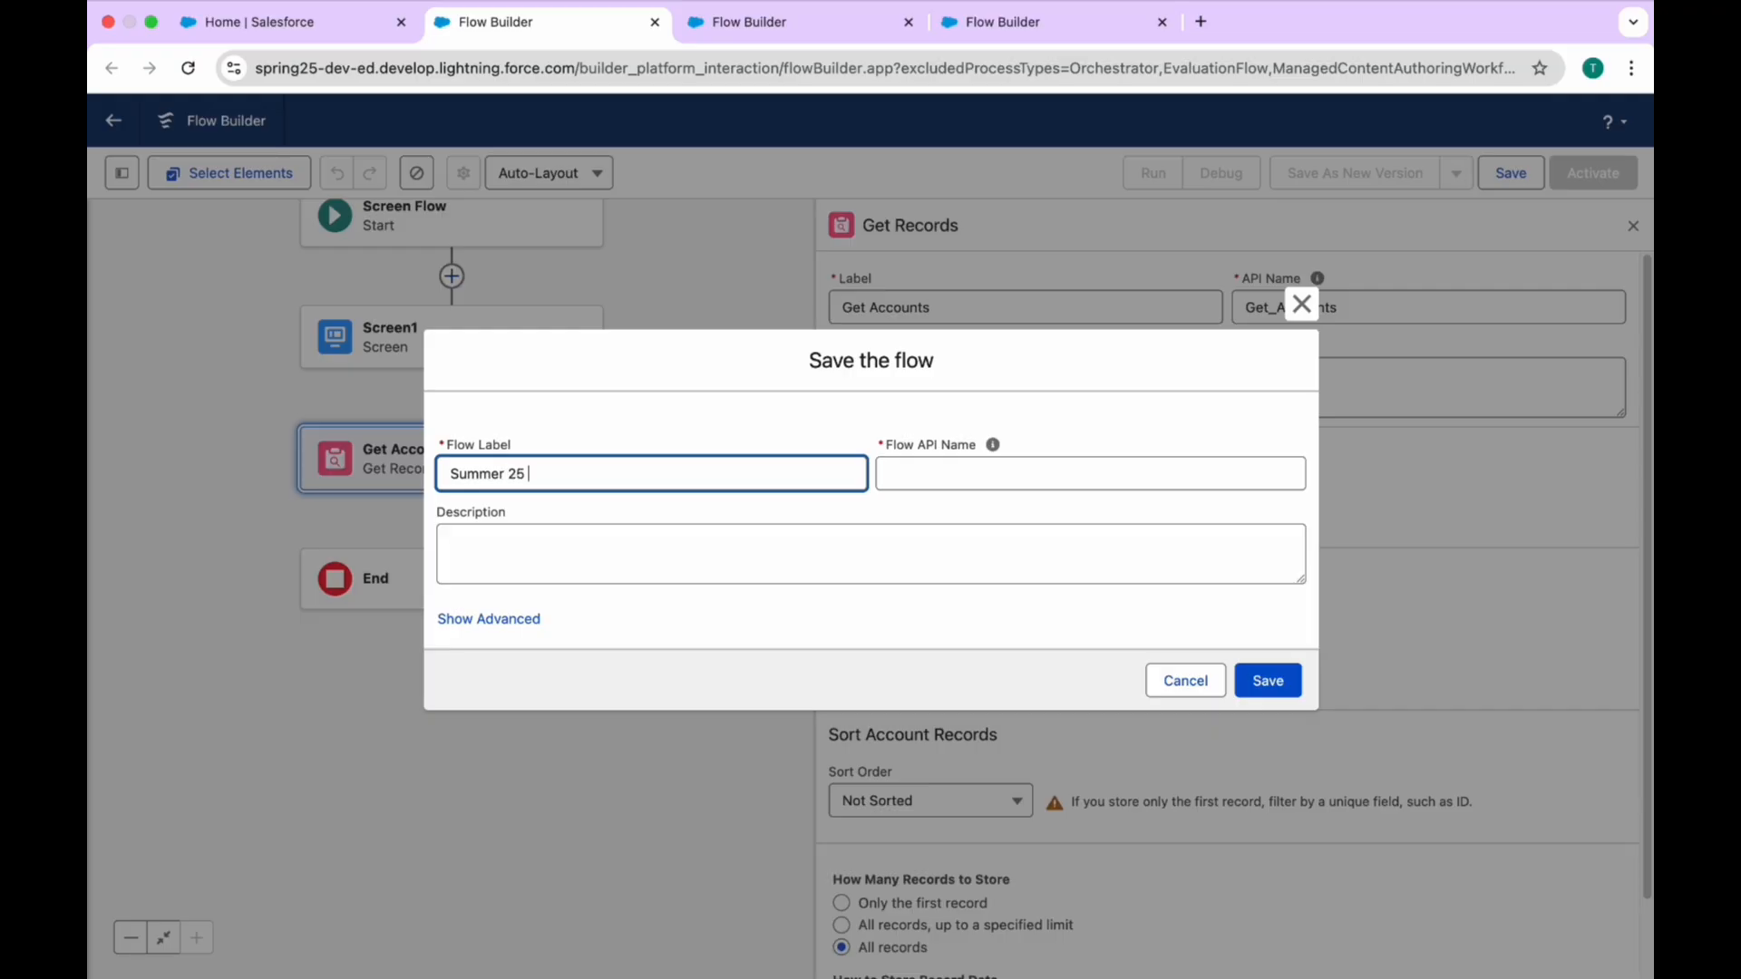
type("tures")
key("Tab")
left_click(1280, 689)
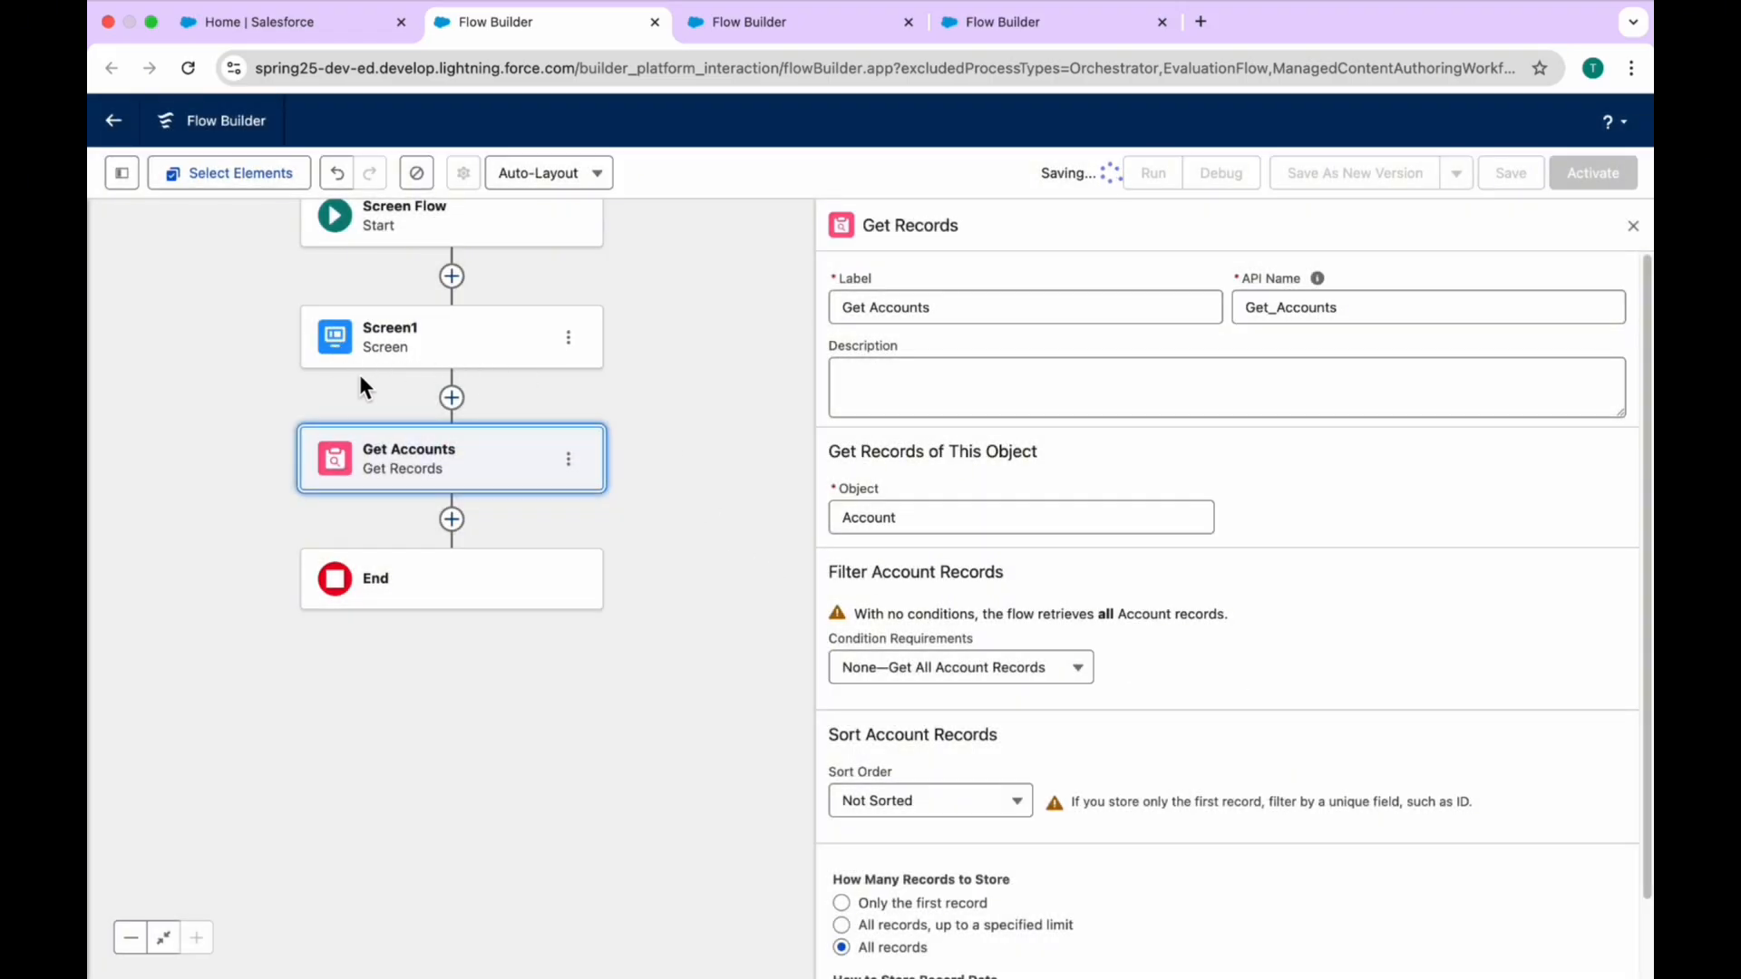
left_click(1224, 181)
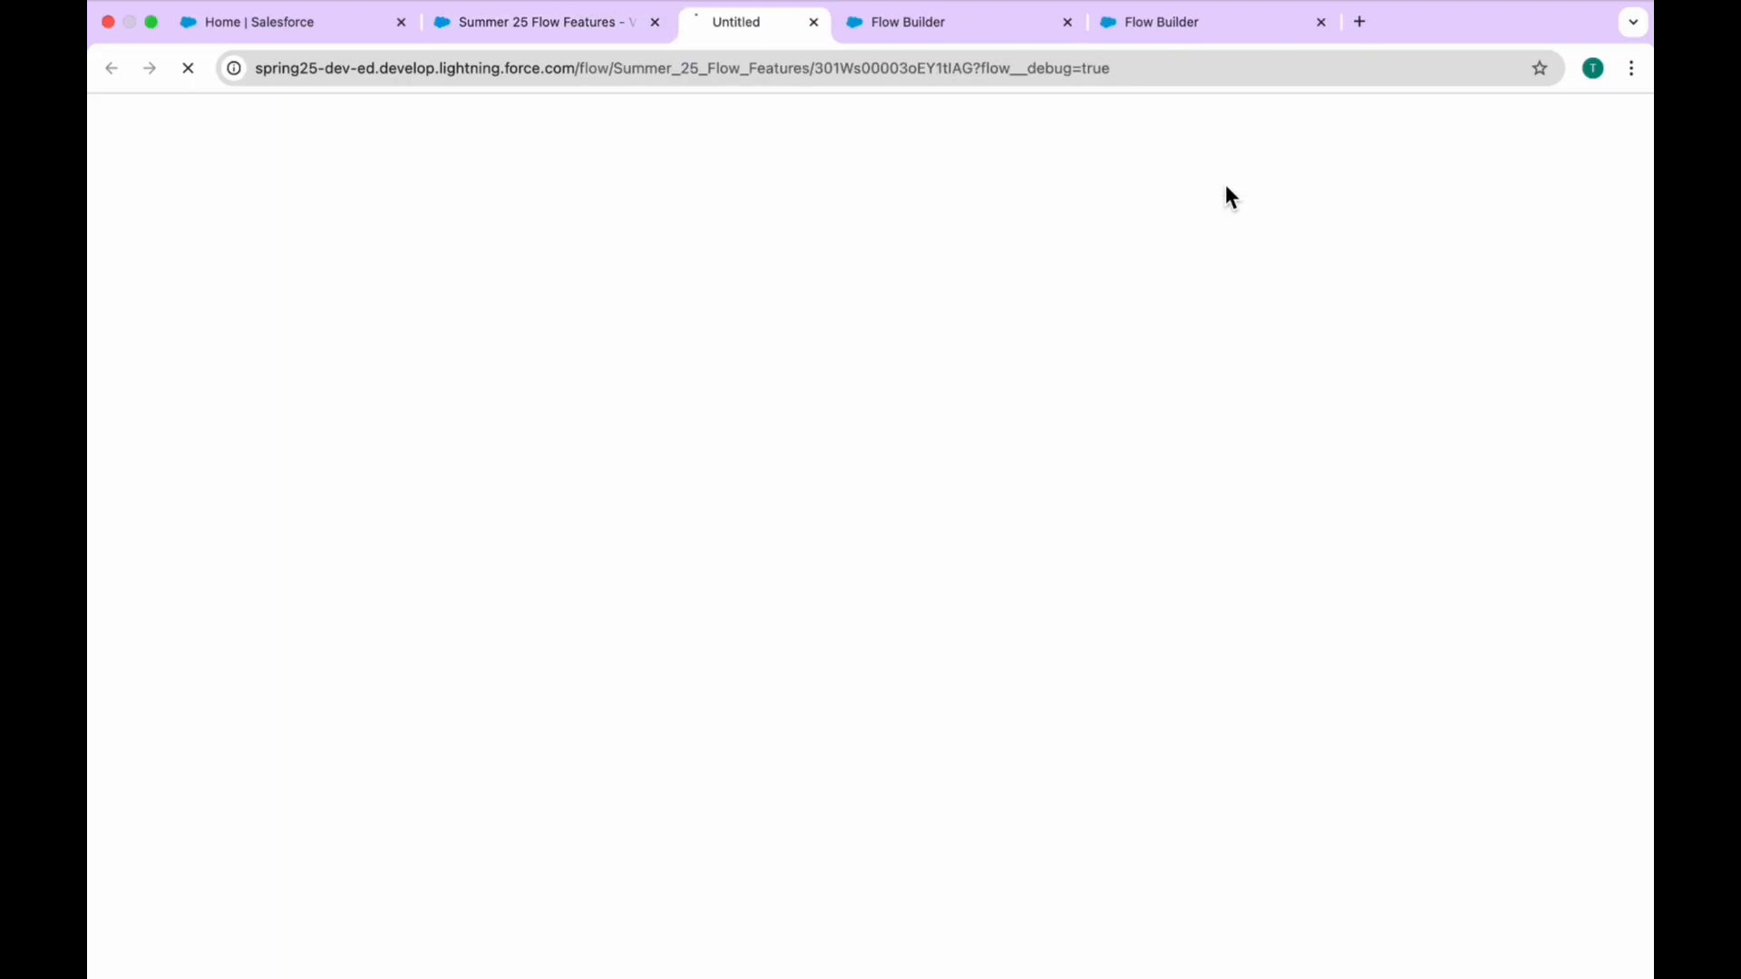
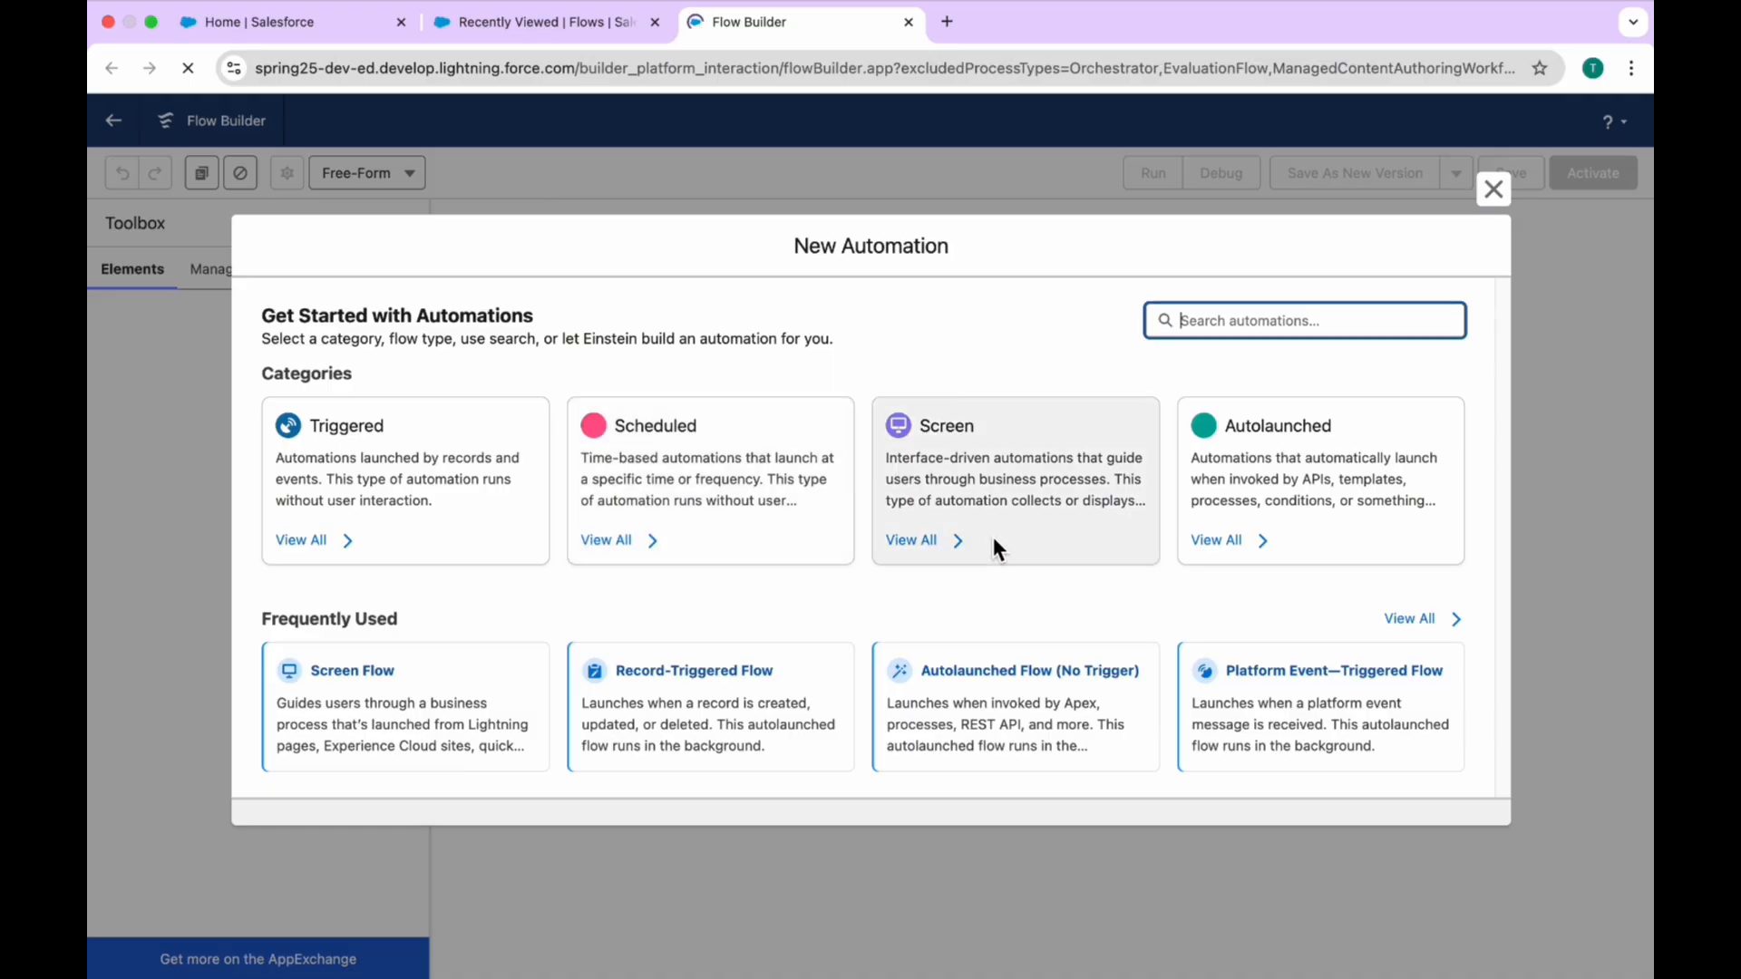
Step: Create a record-triggered flow on the Account object for created records, with entry condition requirements set to None
left_click(769, 730)
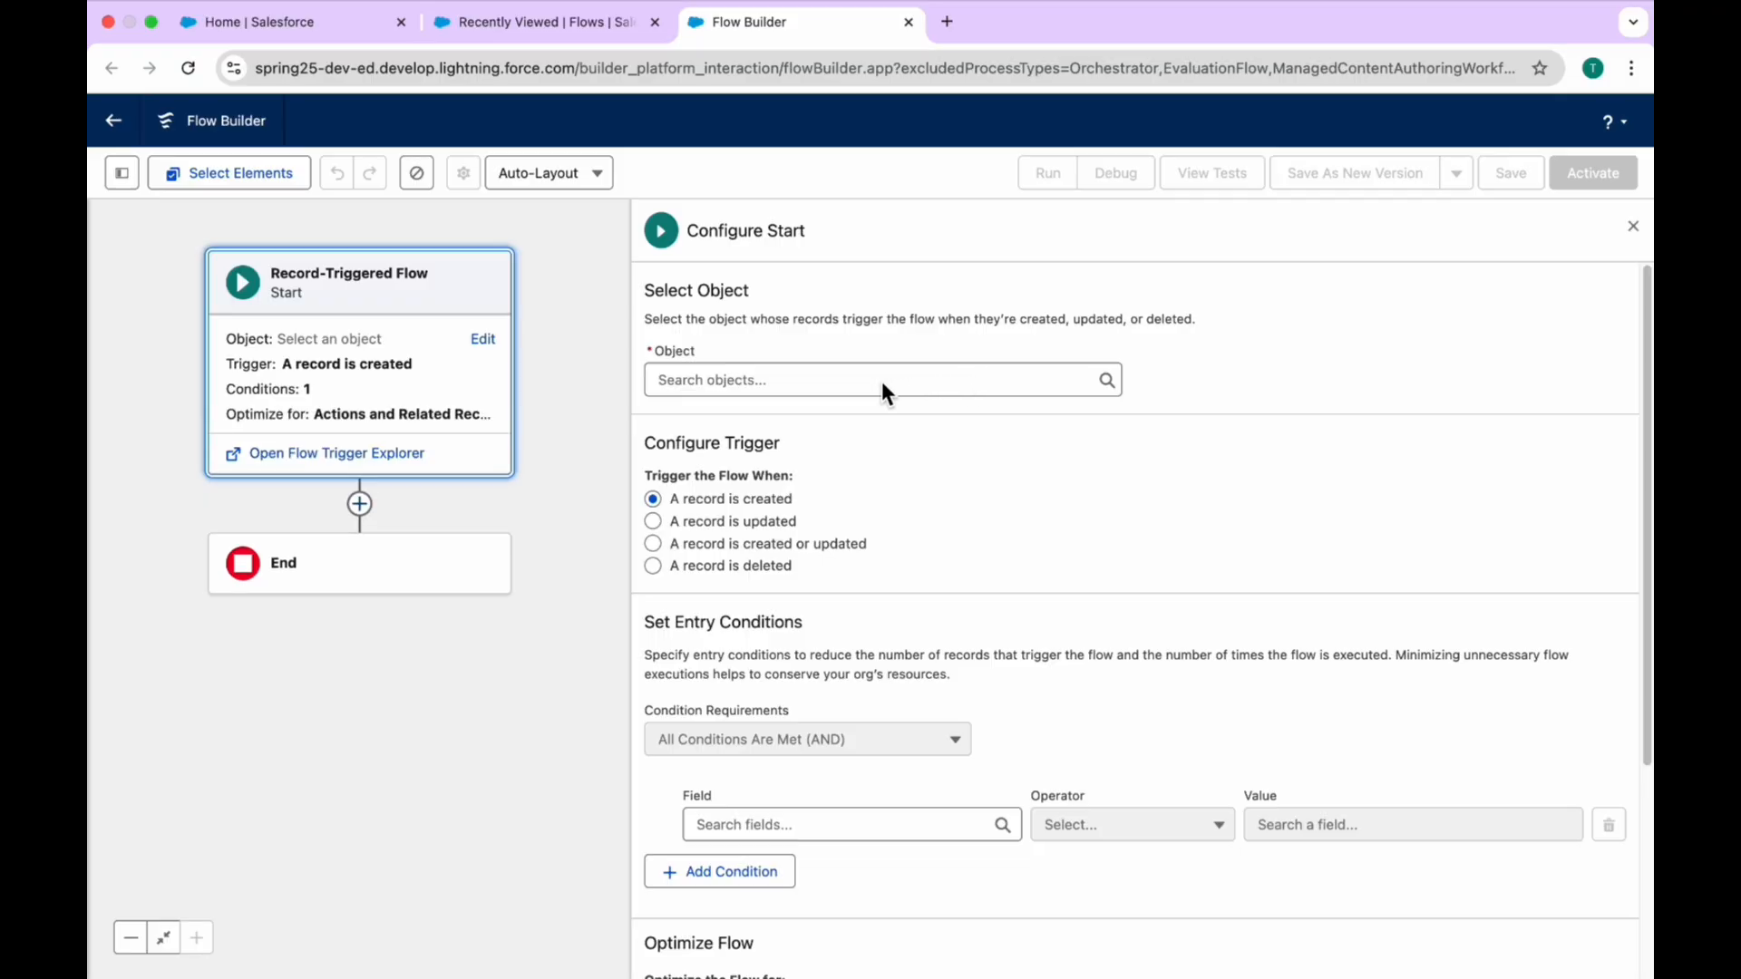
left_click(881, 380)
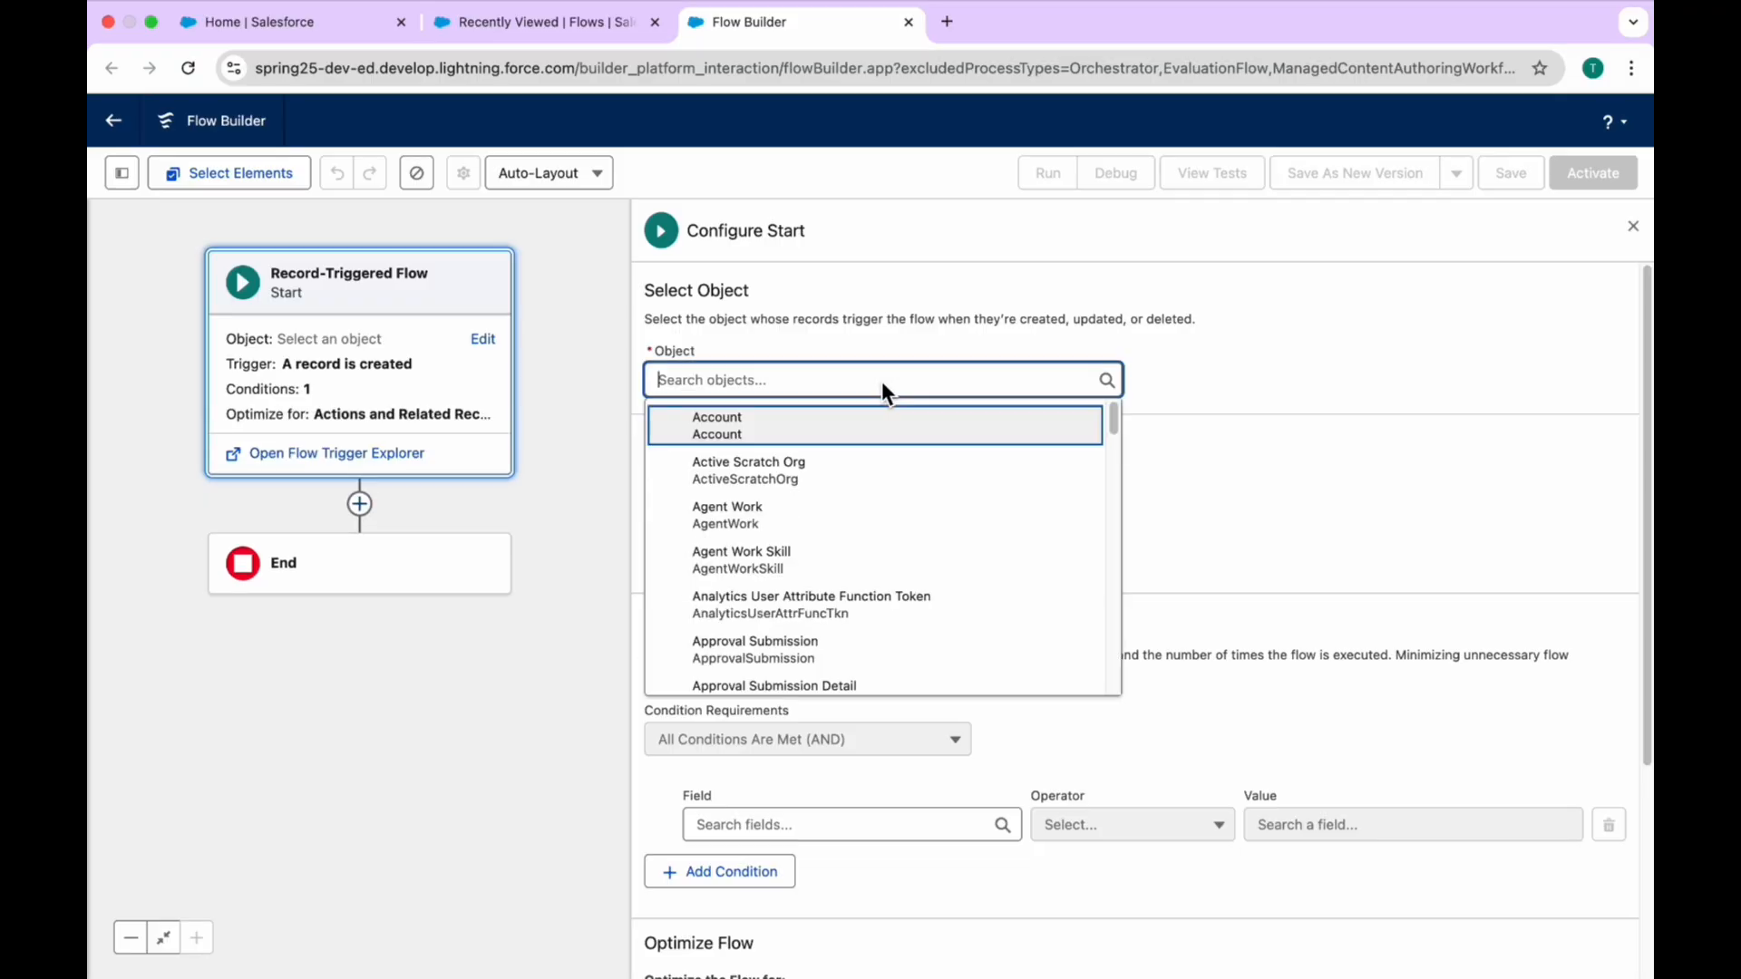
left_click(808, 423)
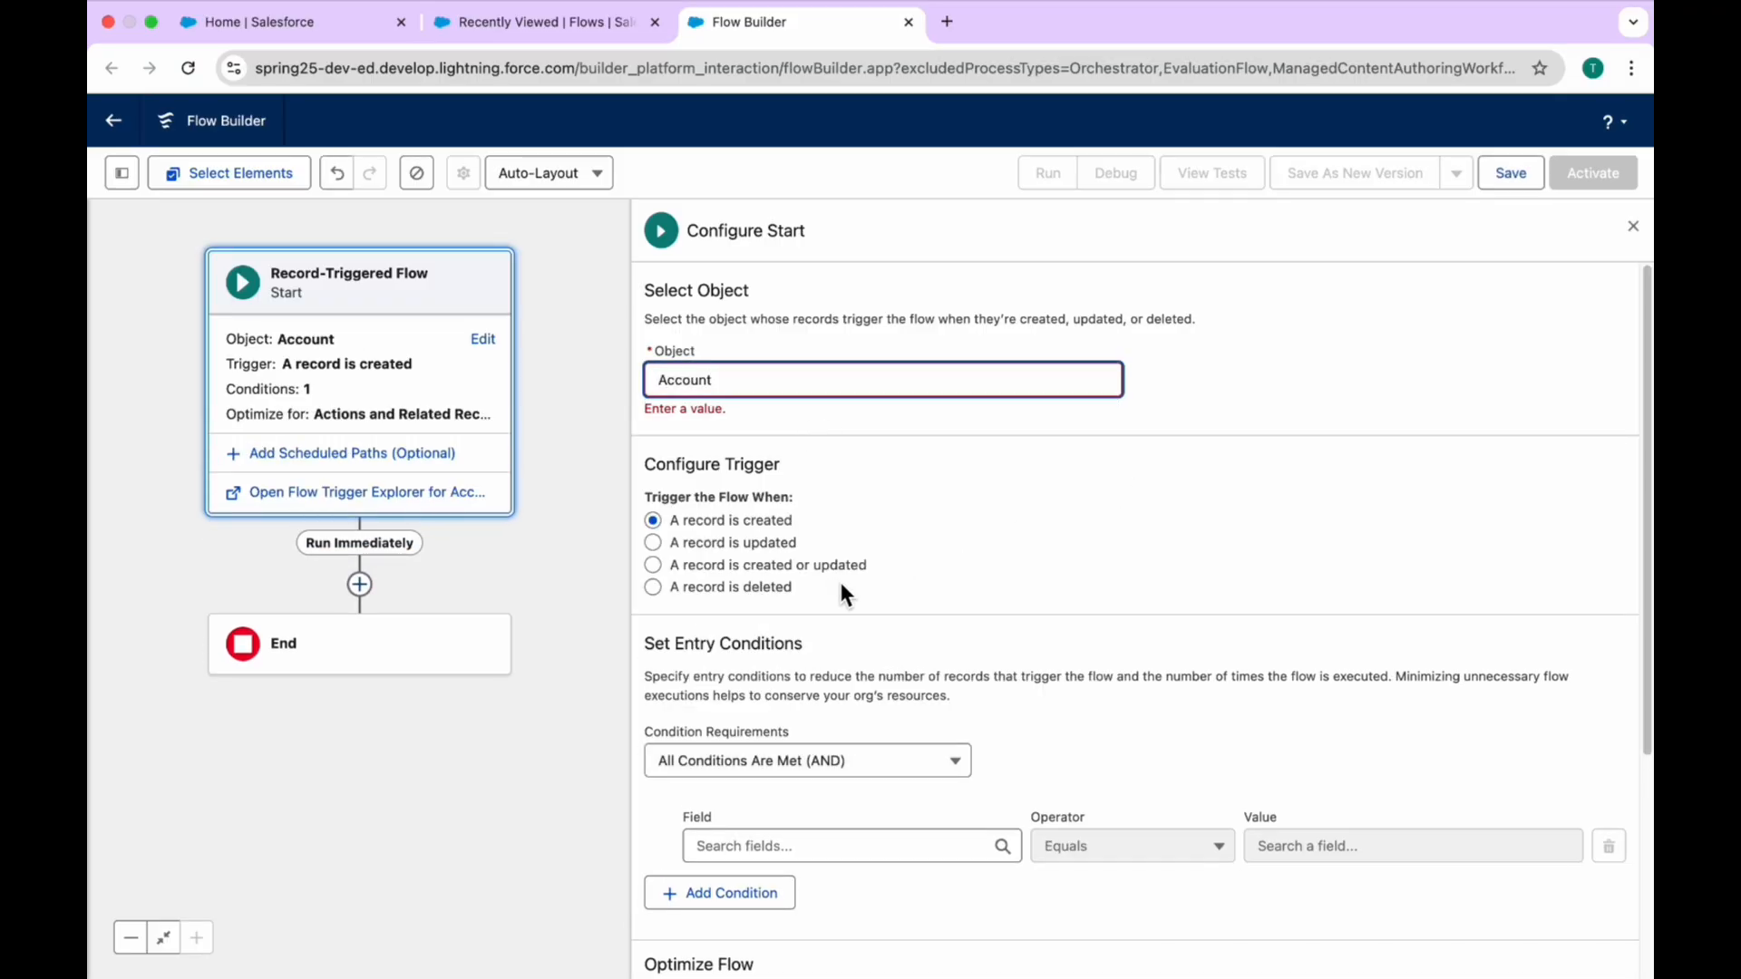
scroll(897, 589, "down", 3)
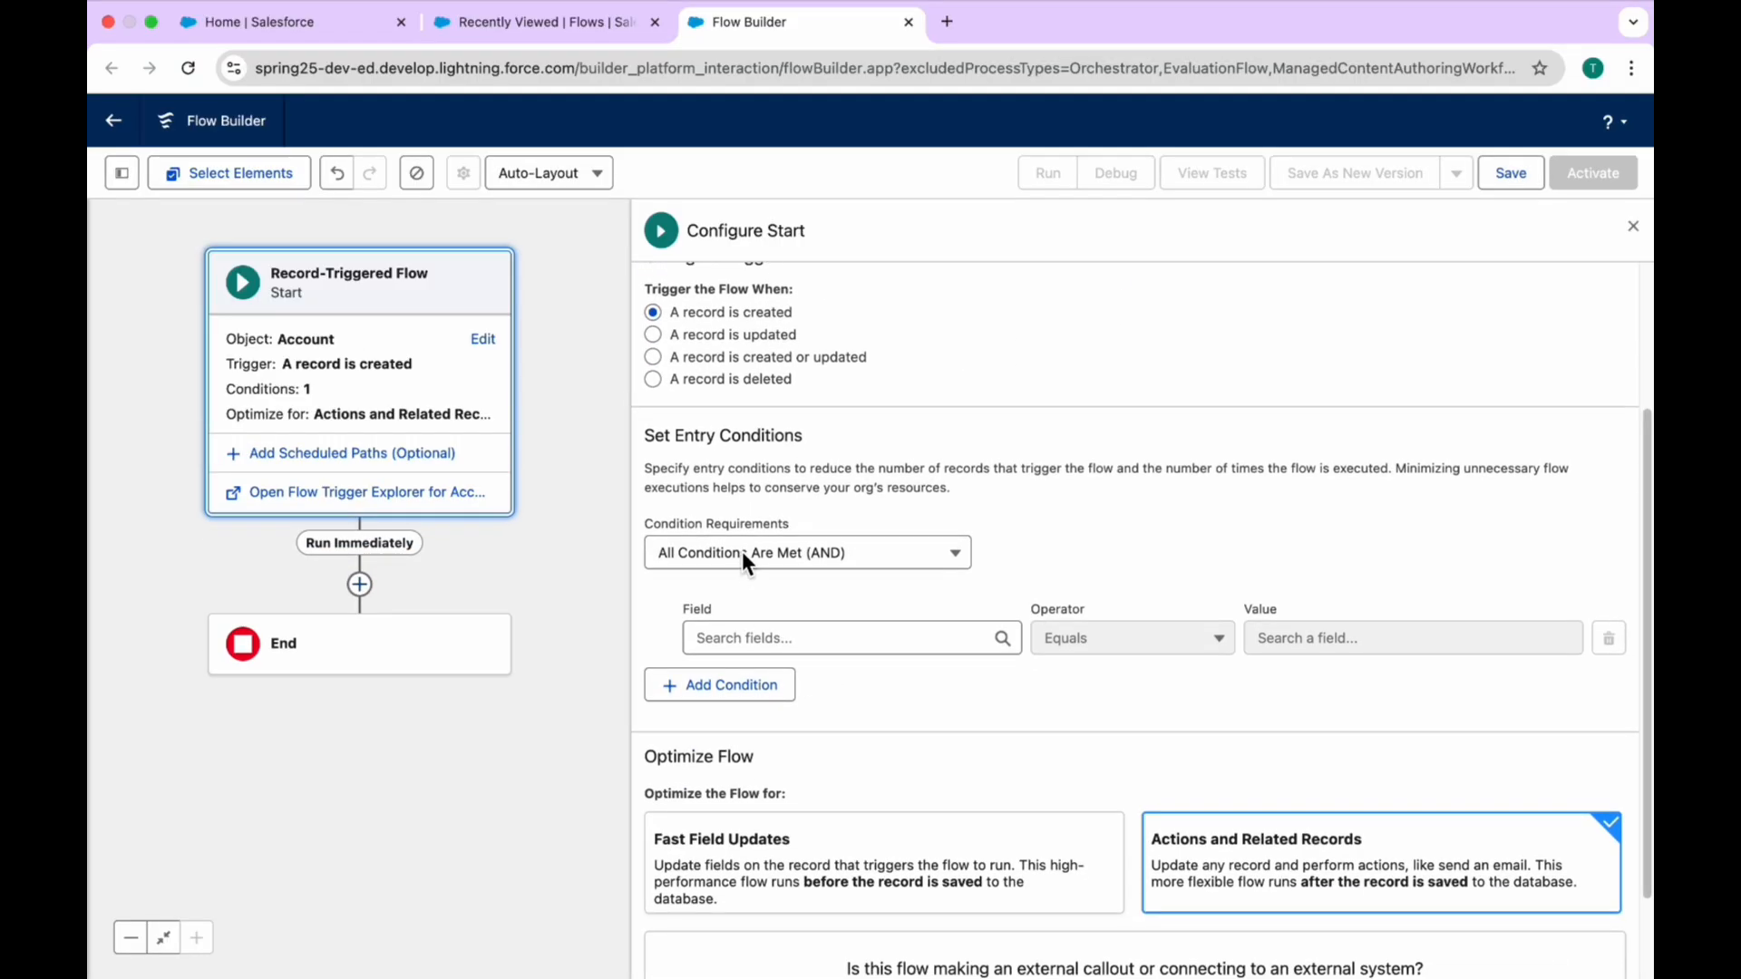
left_click(742, 551)
left_click(743, 600)
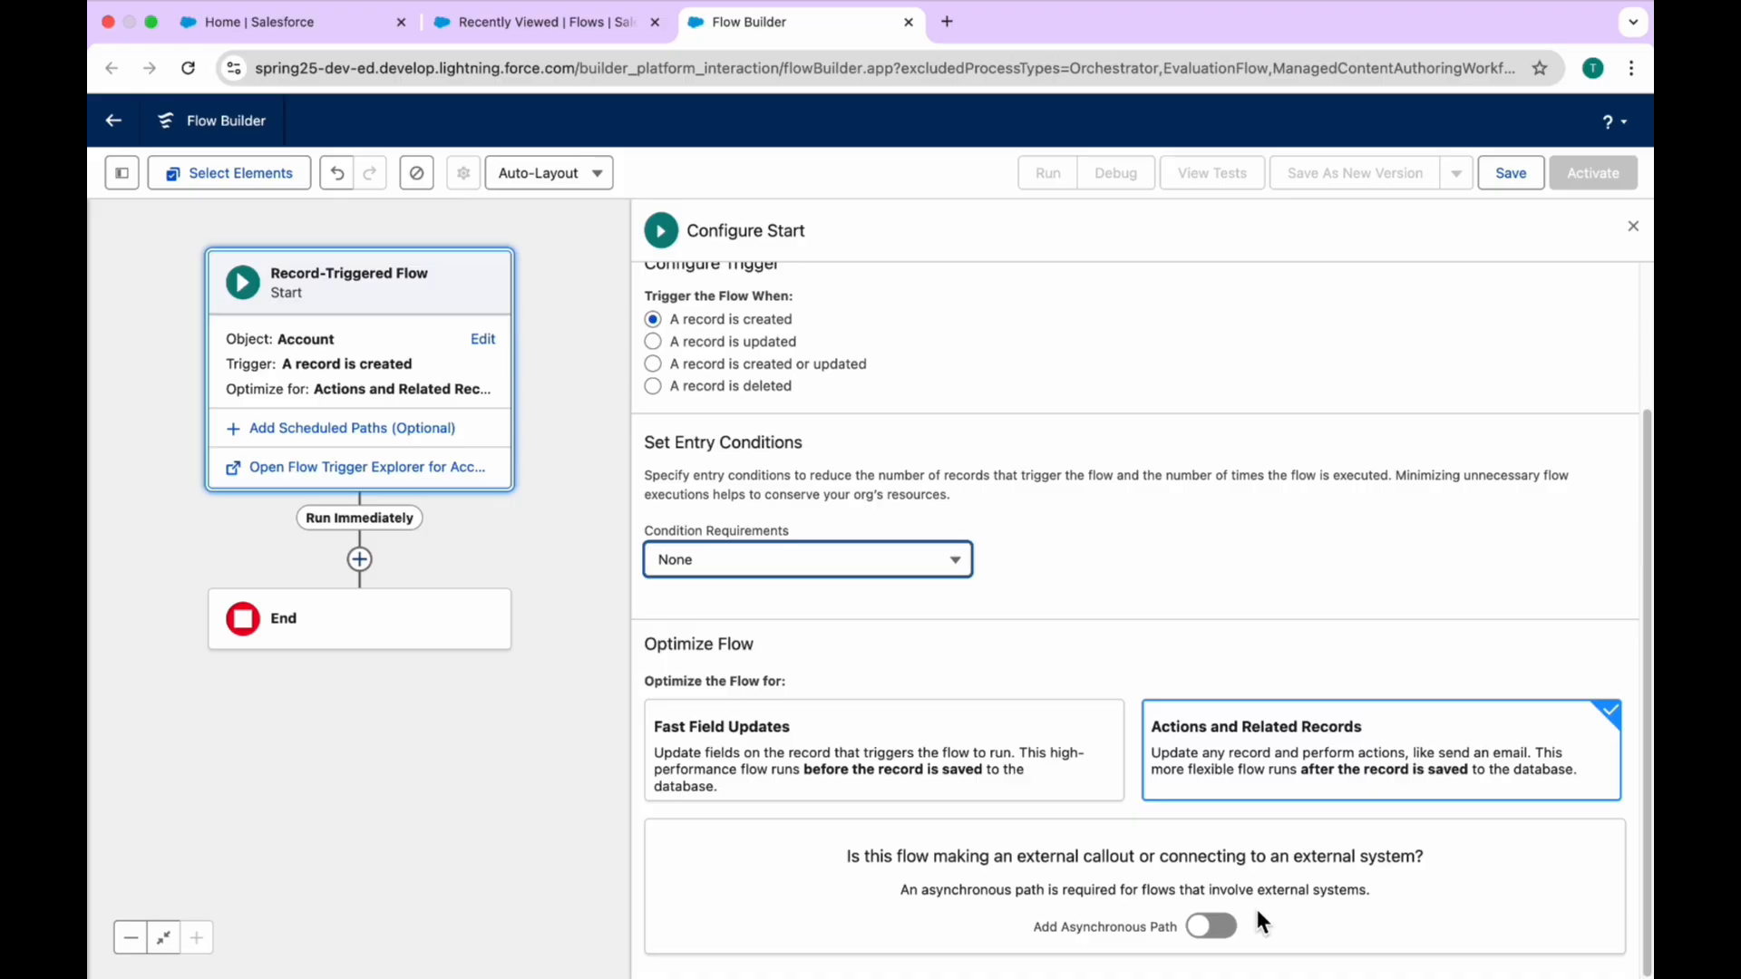
Step: Add an asynchronous path to the record-triggered flow's start and delete it again
left_click(1218, 932)
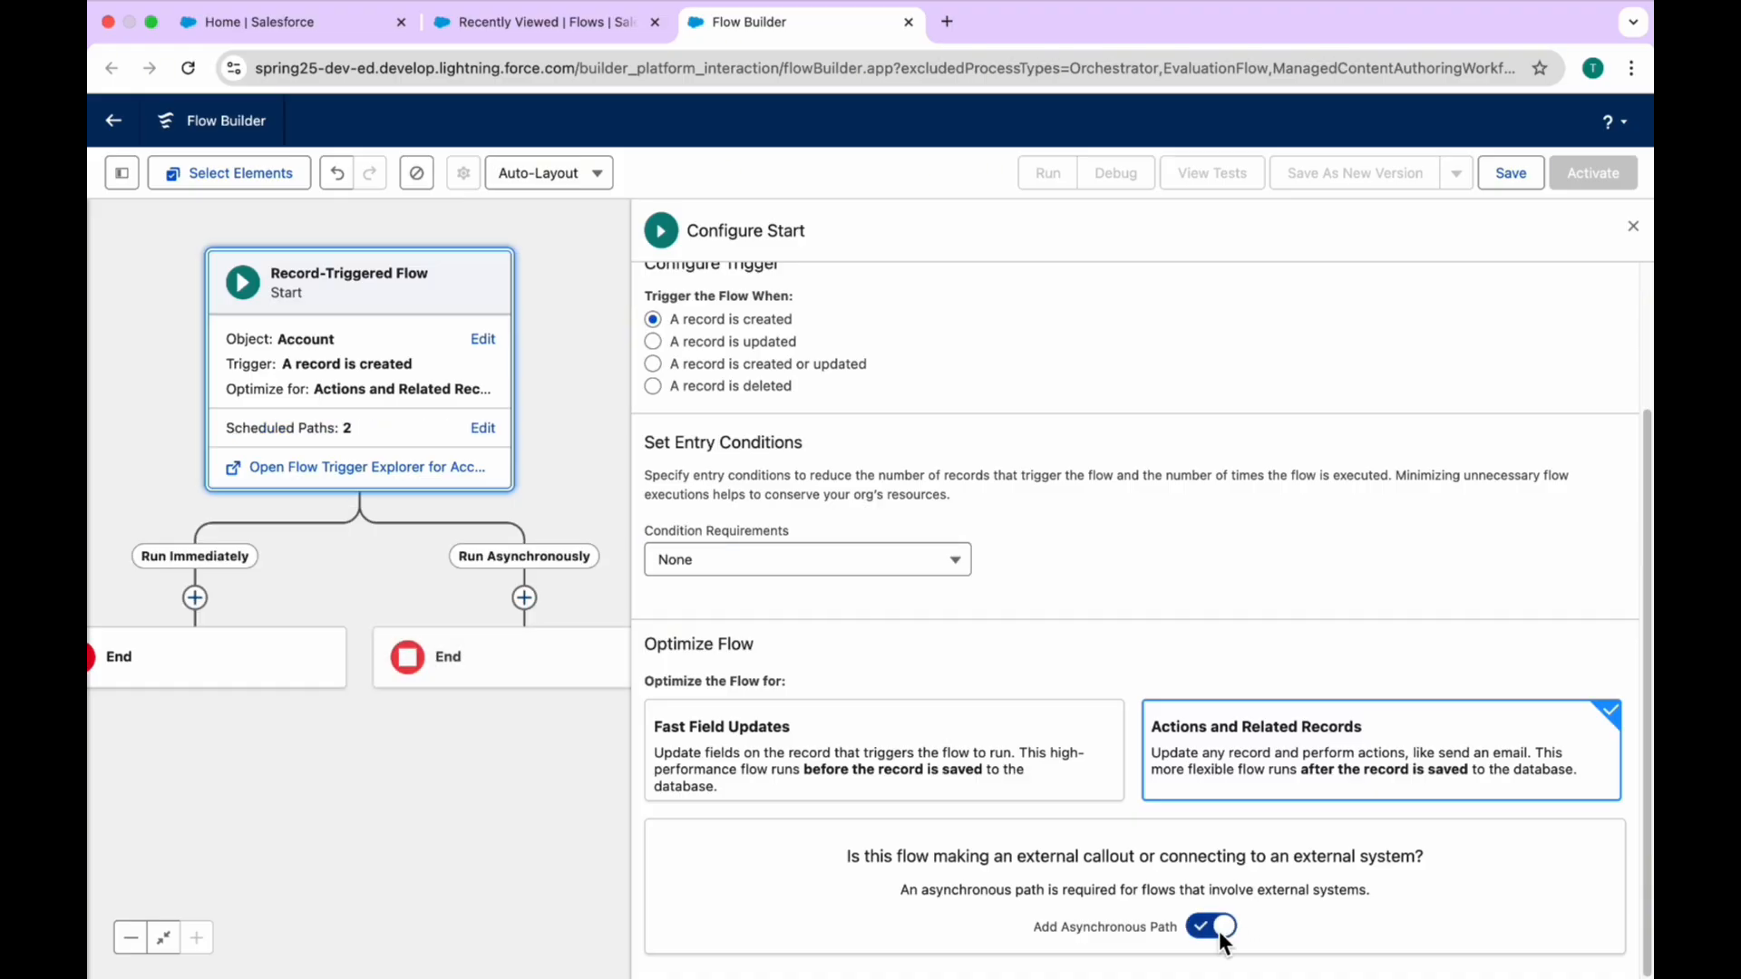
left_click(1202, 928)
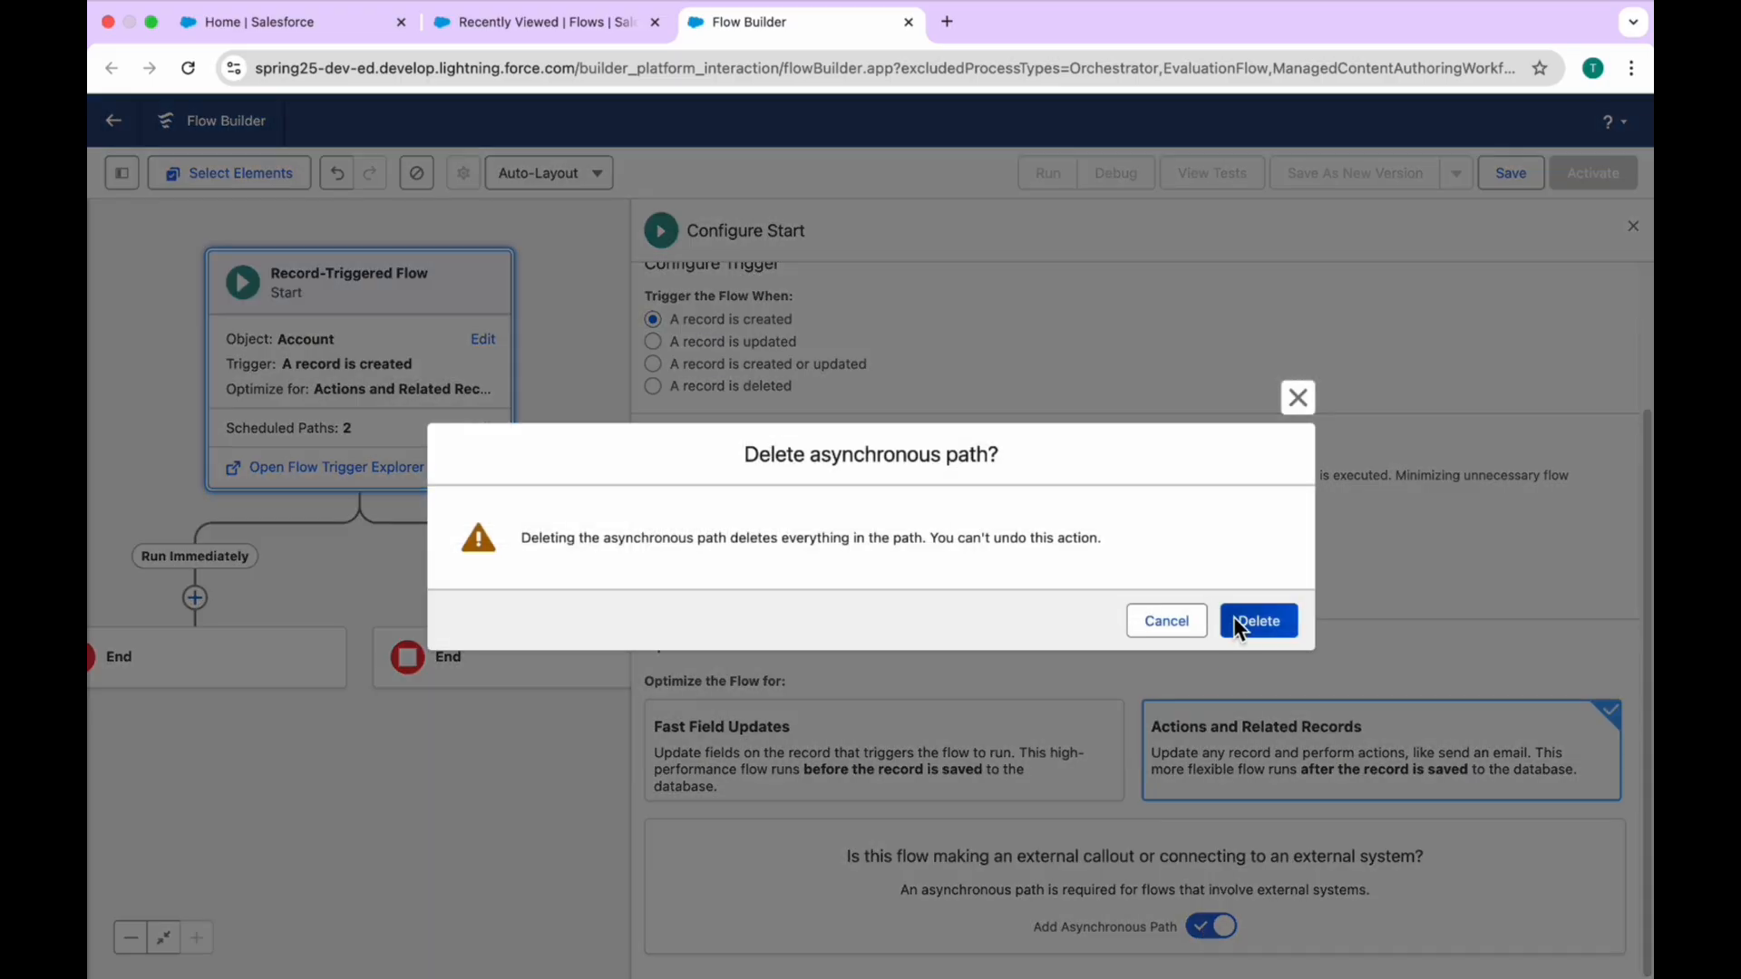
left_click(1257, 621)
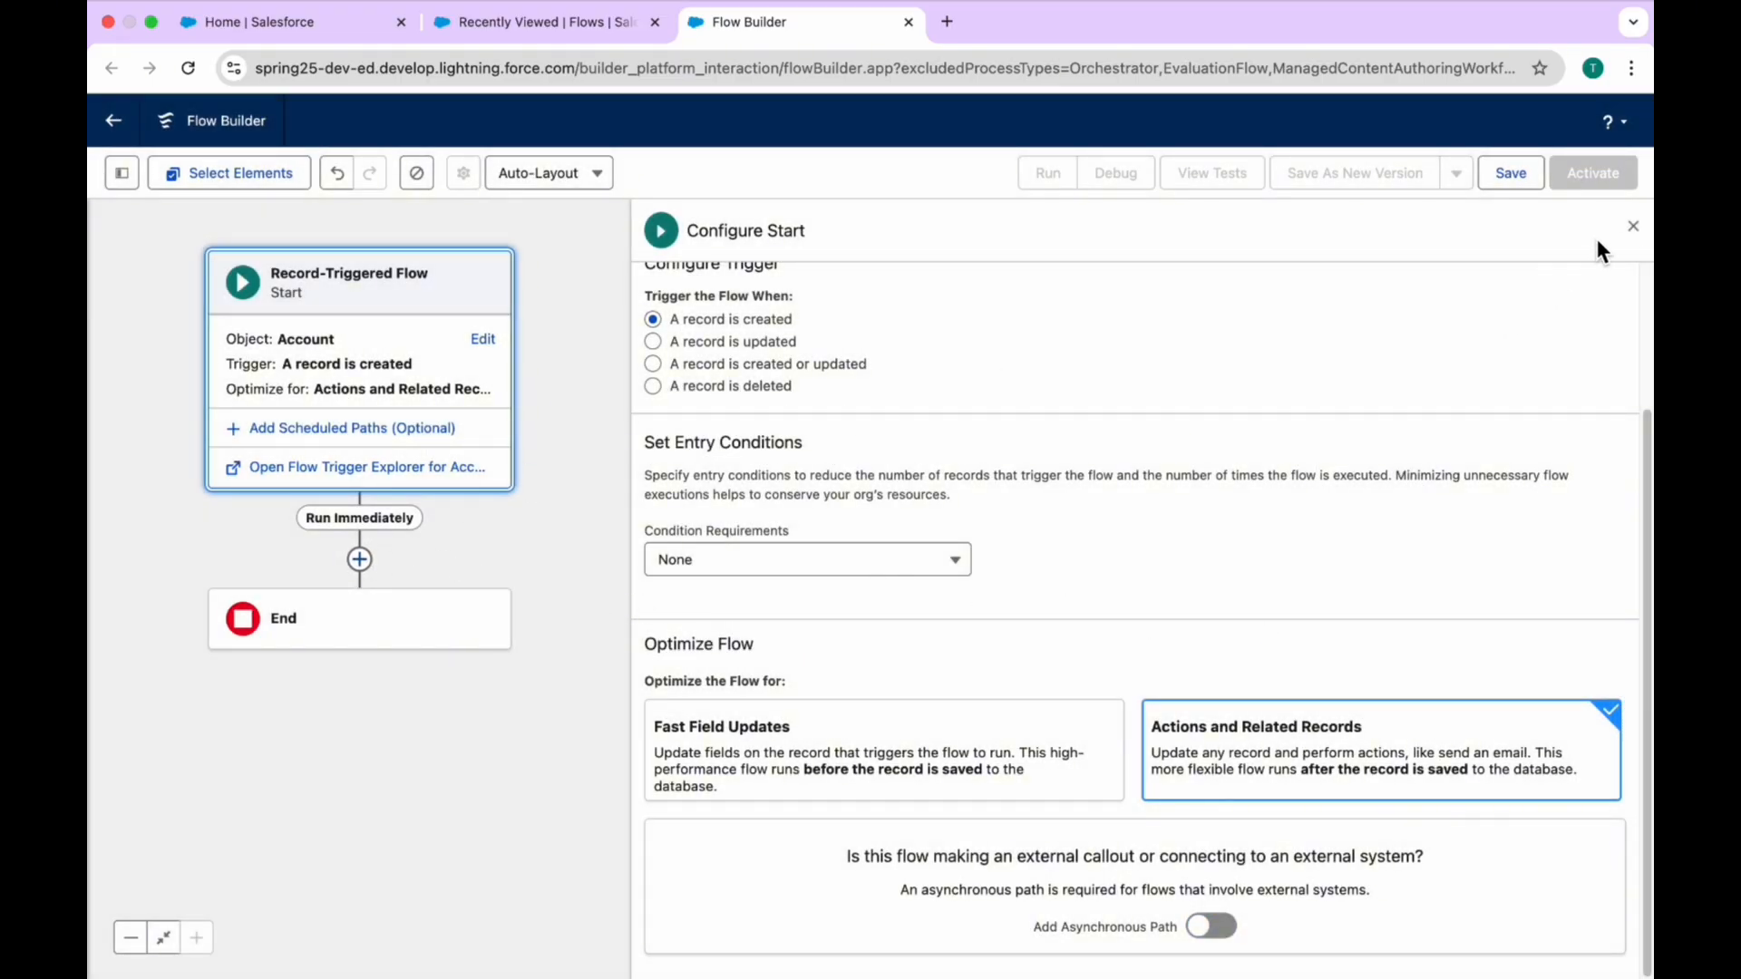
Step: Add a Get Records element labelled "Get Accounts" to the Run Immediately path
left_click(1632, 227)
left_click(360, 559)
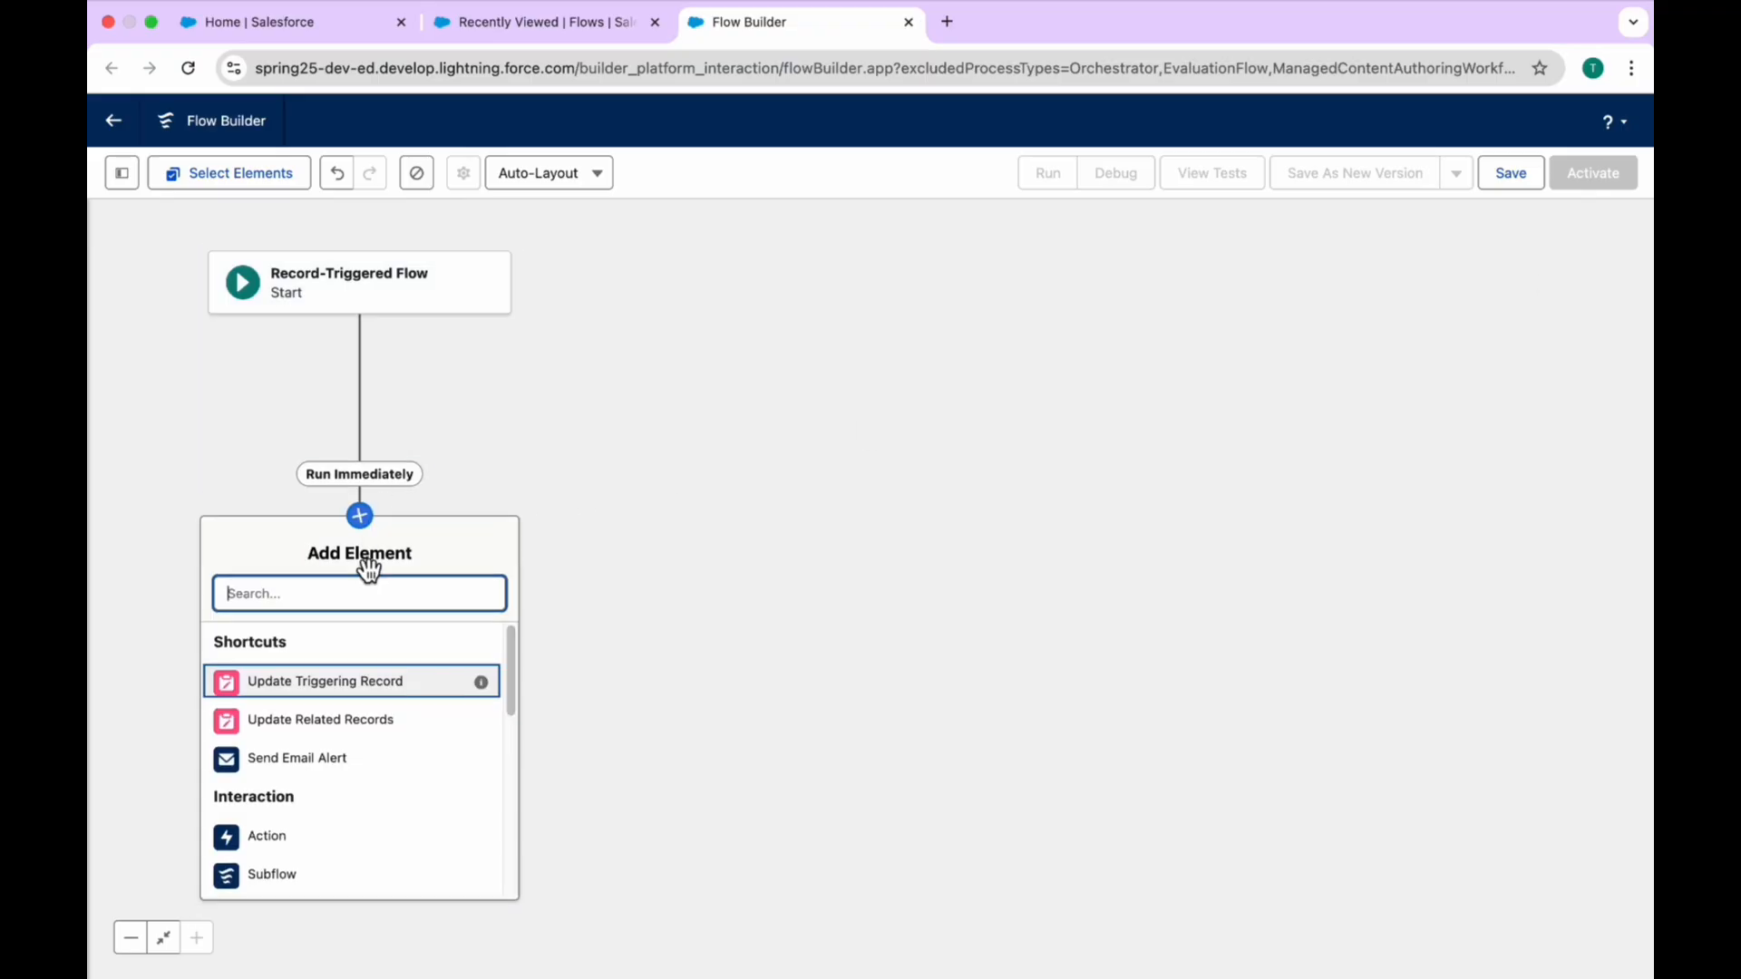
type("get")
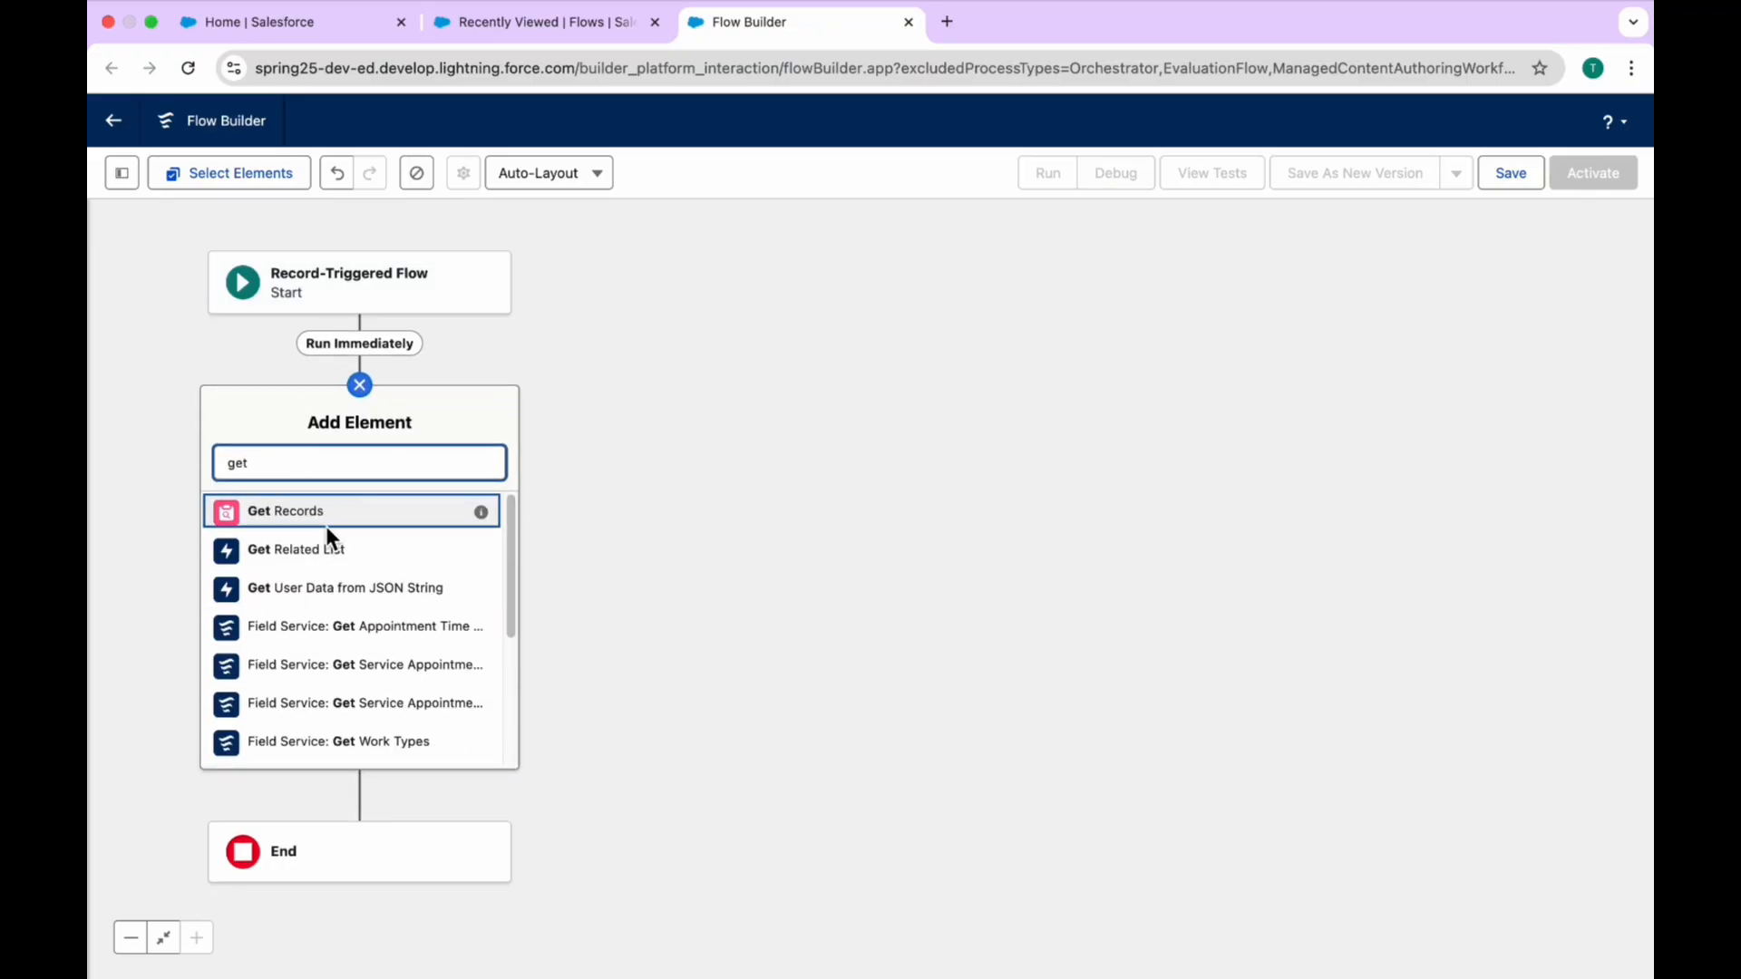
key("Return")
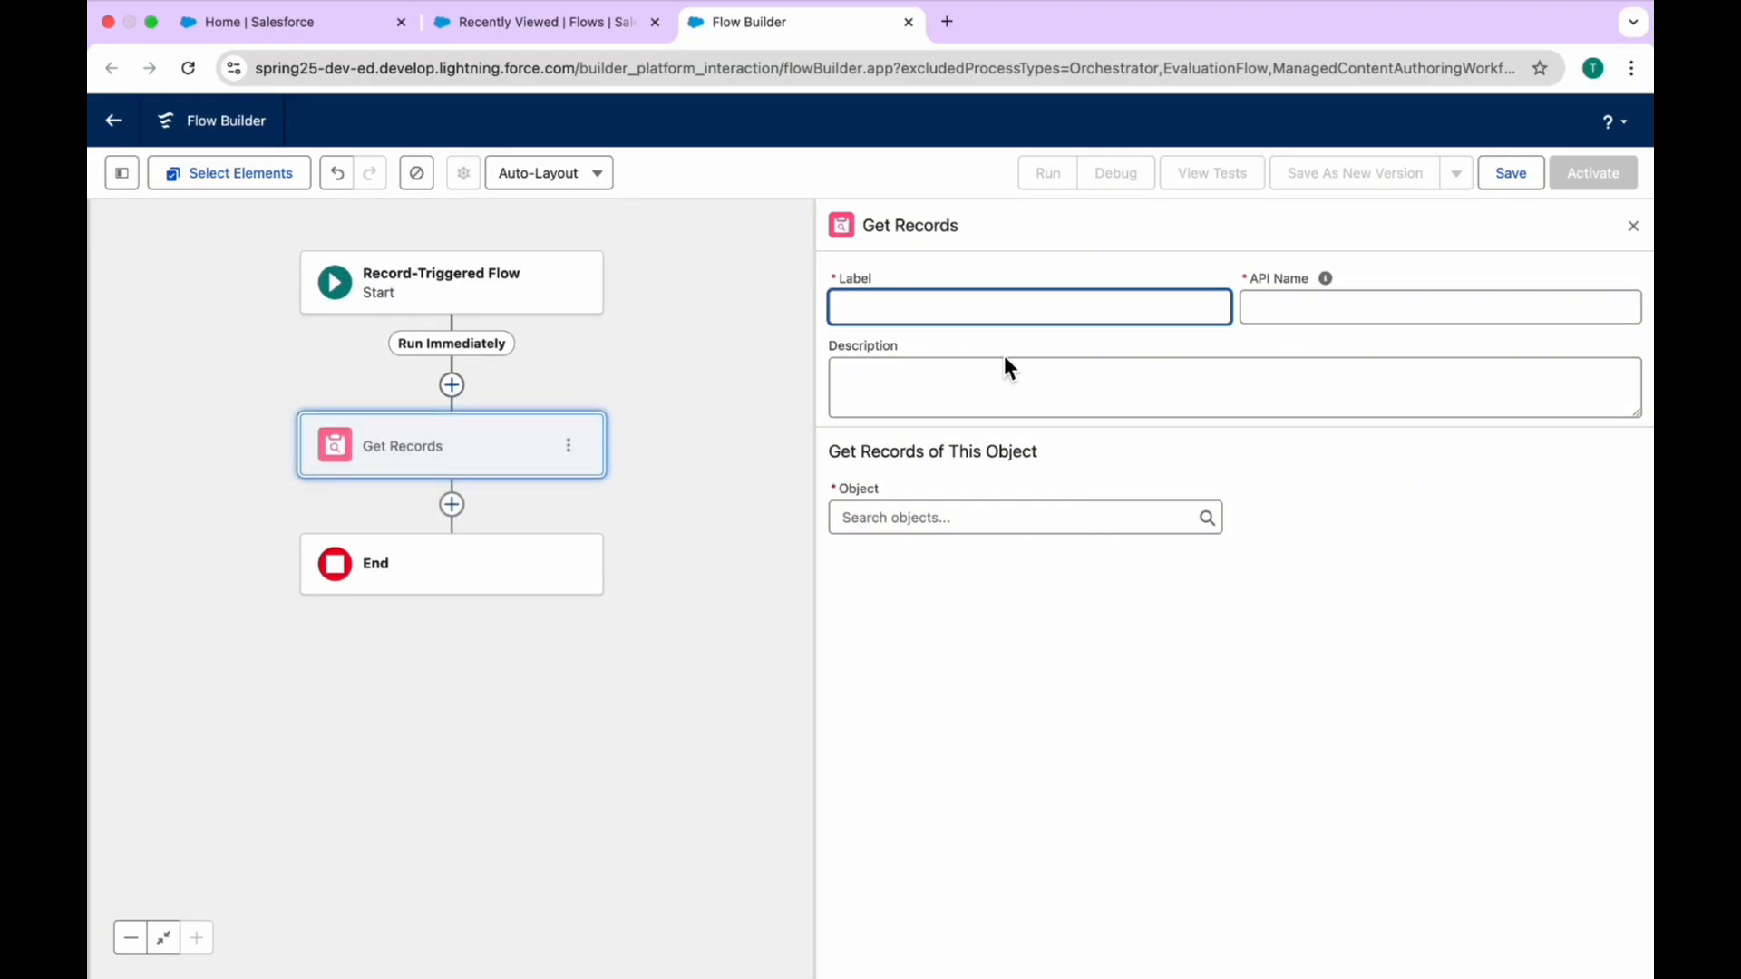
type("Get Accounts")
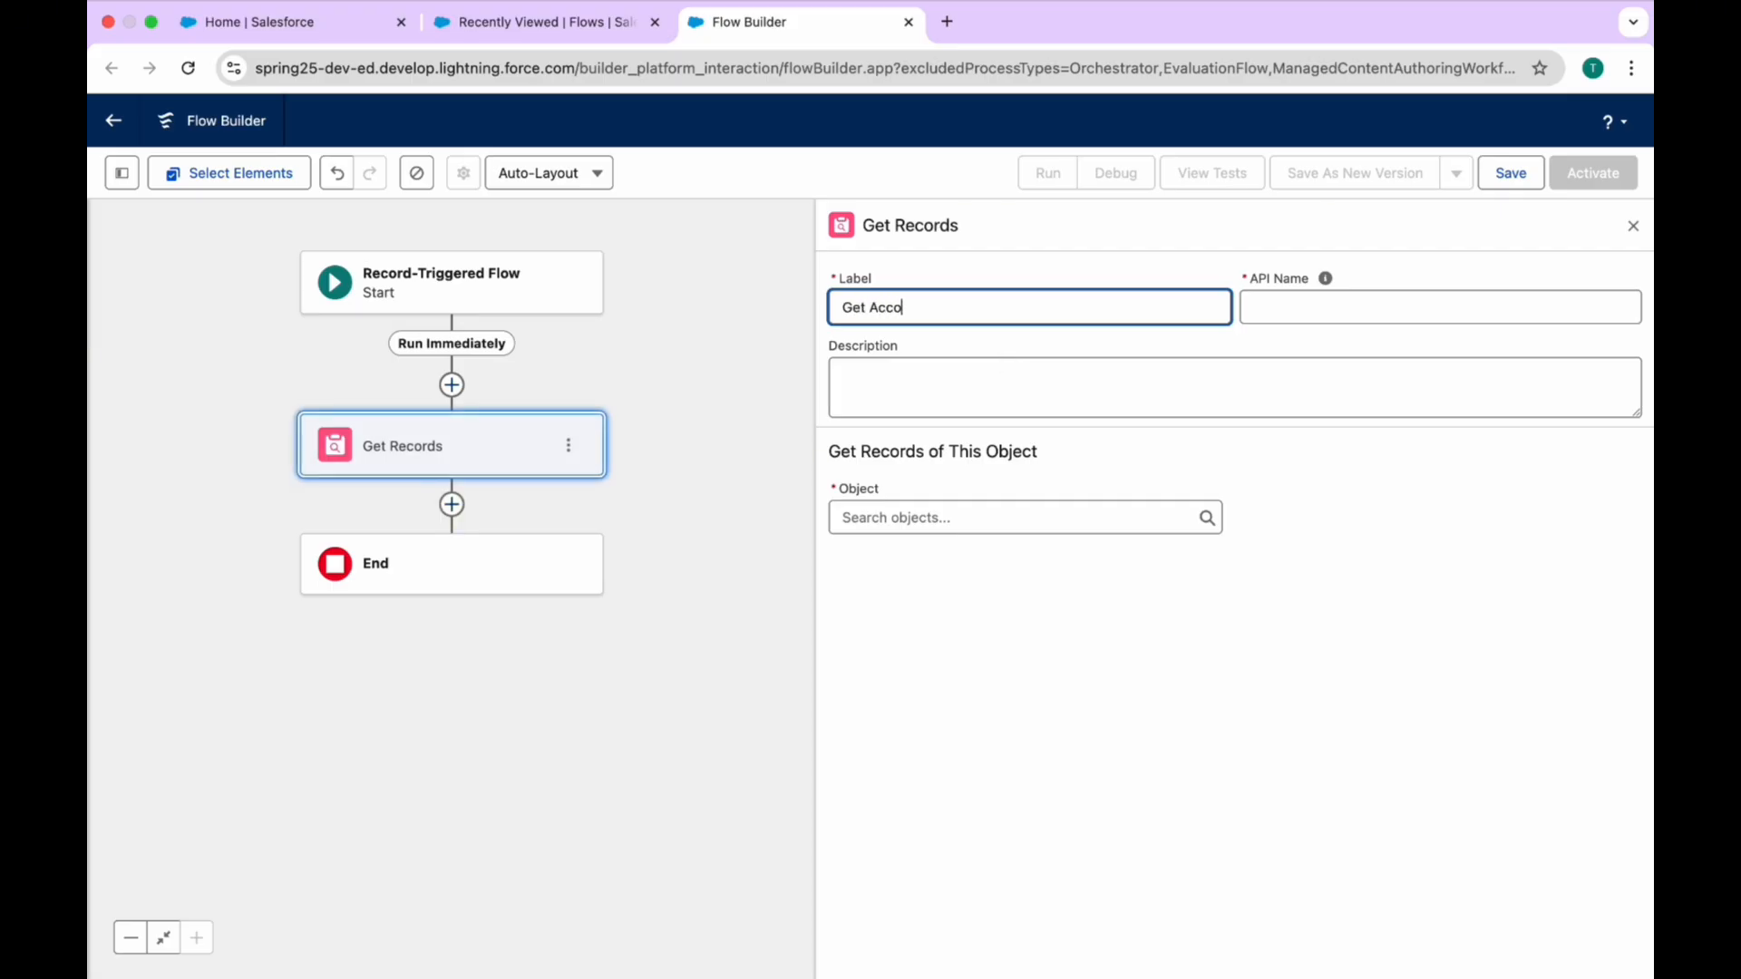
key("Tab")
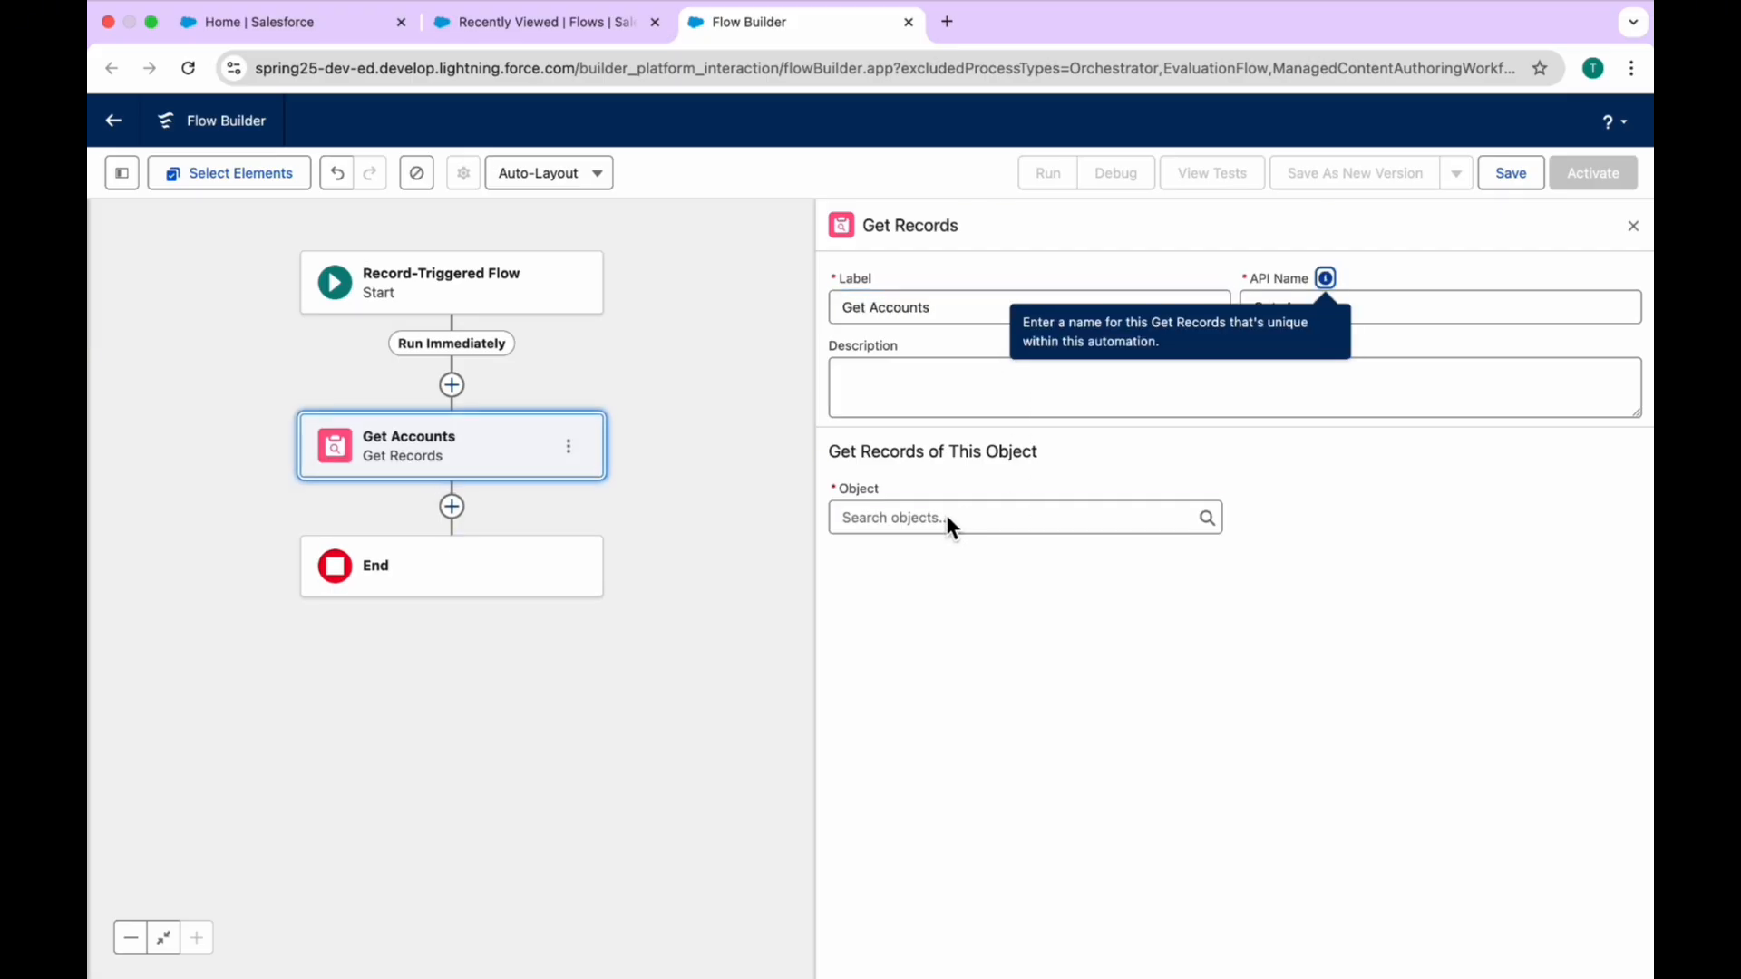
Step: Set Get Accounts to retrieve all Account records without filter conditions and to store all records
left_click(948, 519)
type("Acc")
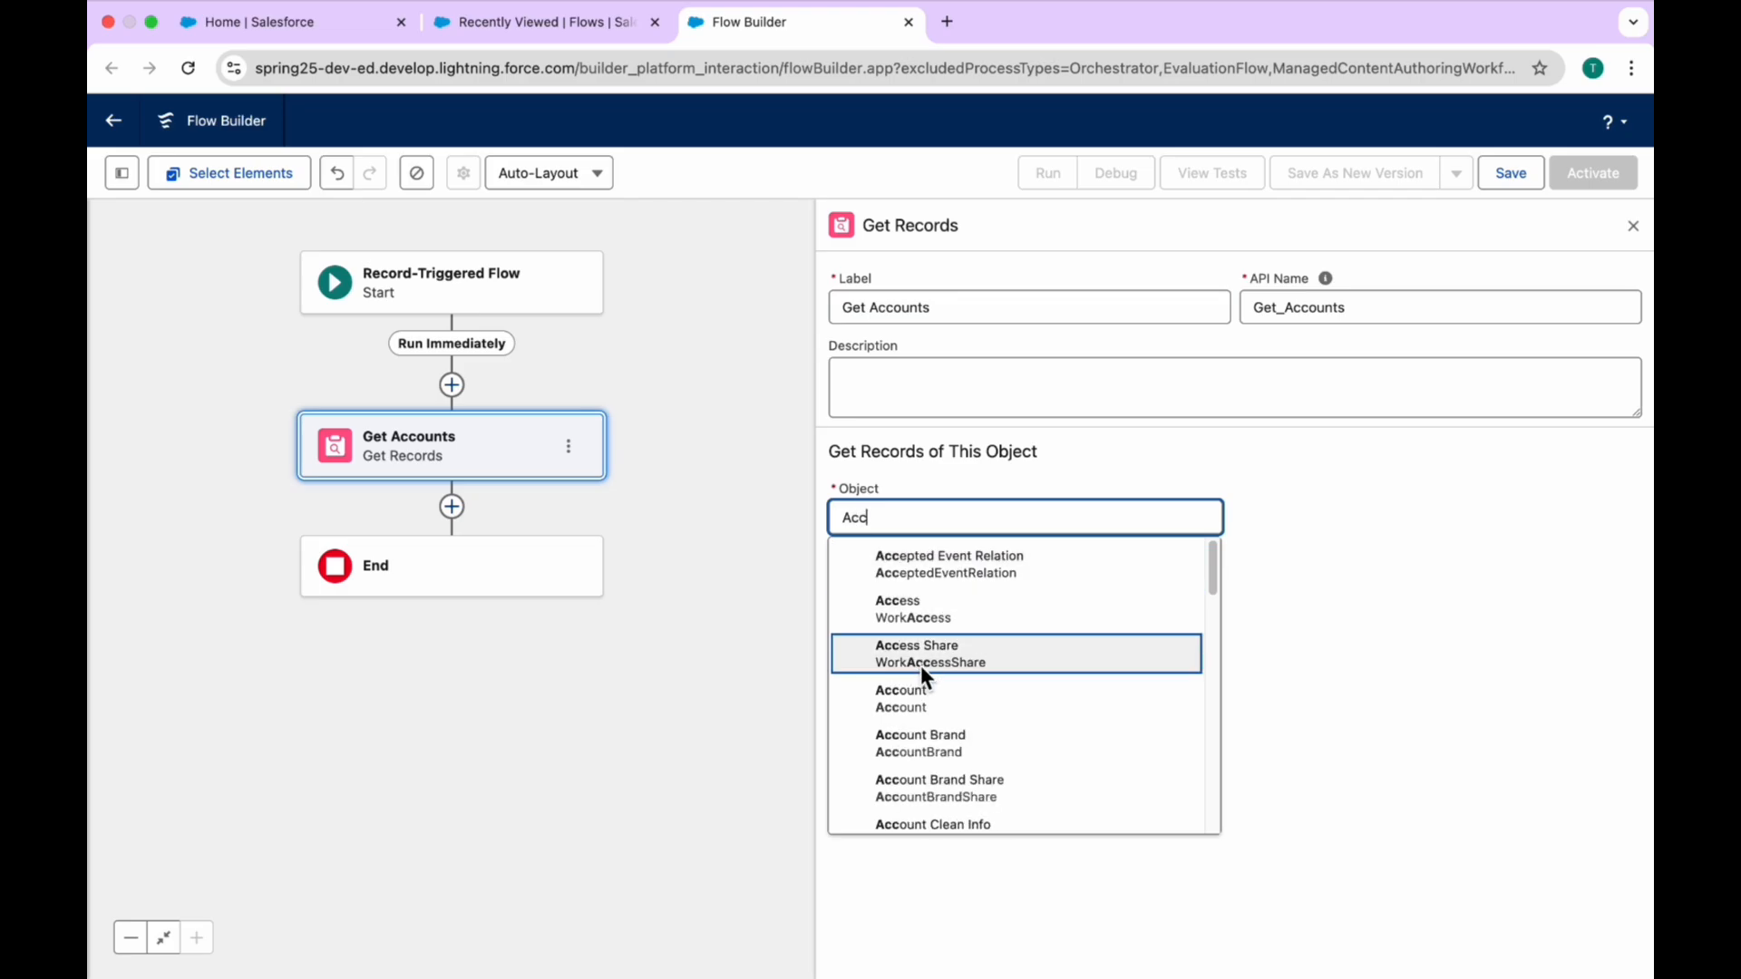
left_click(924, 695)
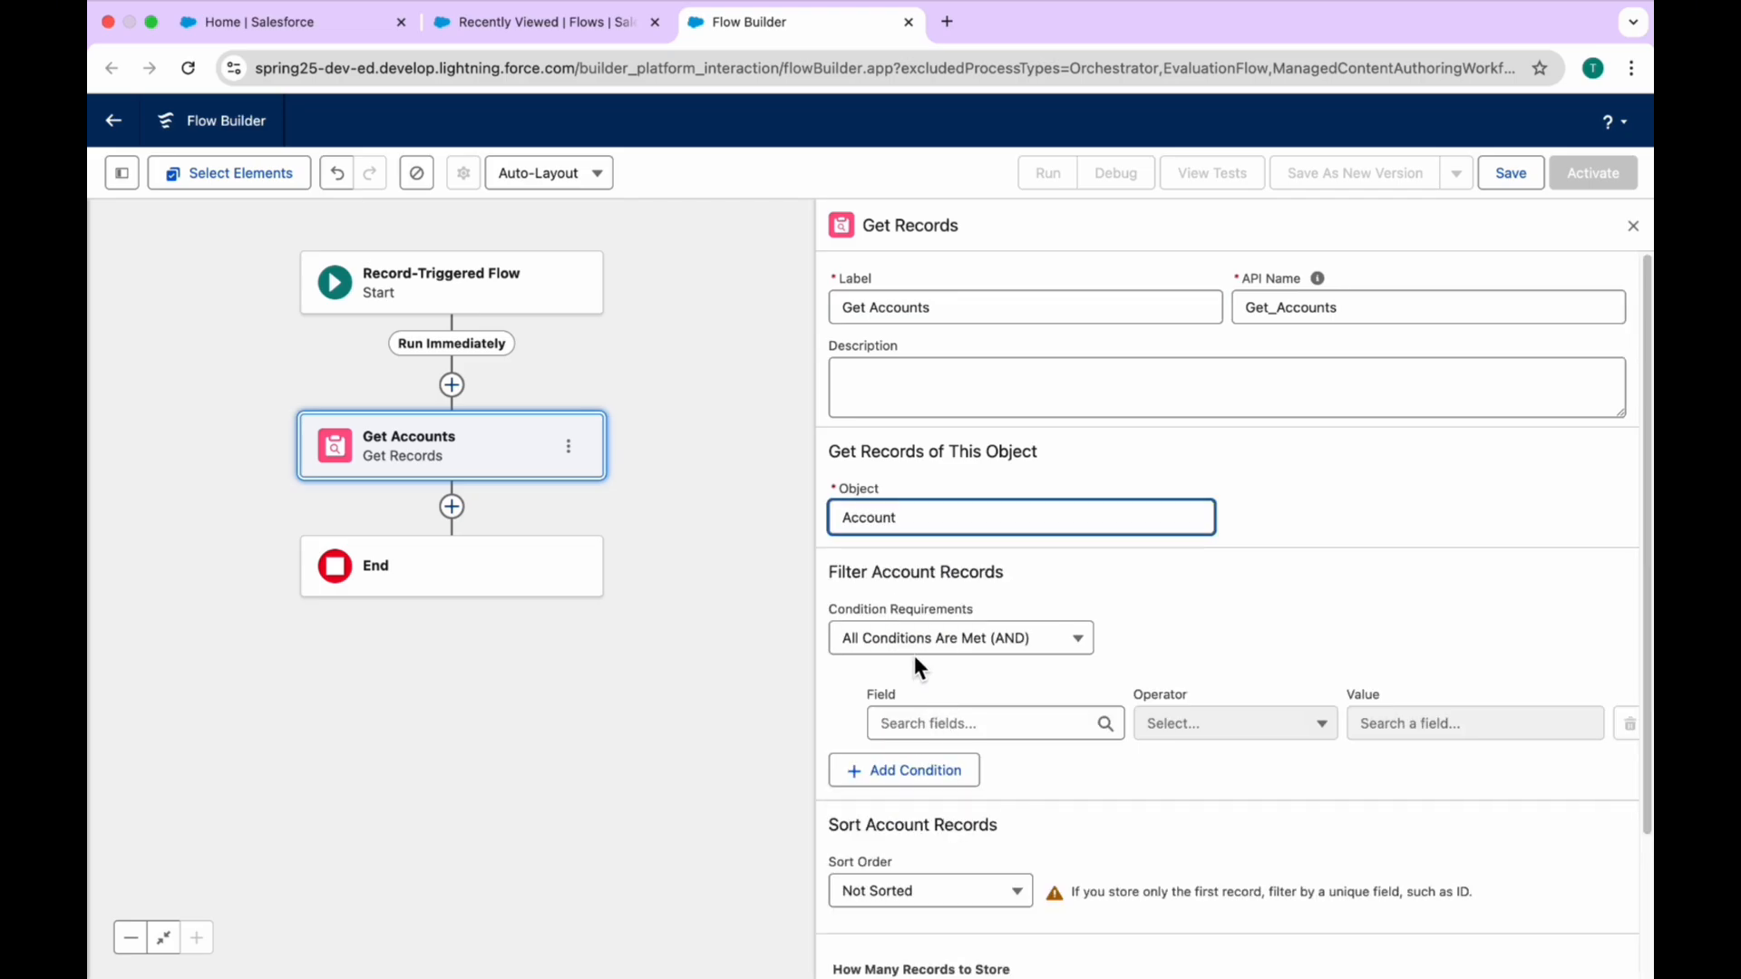
left_click(915, 653)
left_click(913, 687)
scroll(1000, 798, "down", 2)
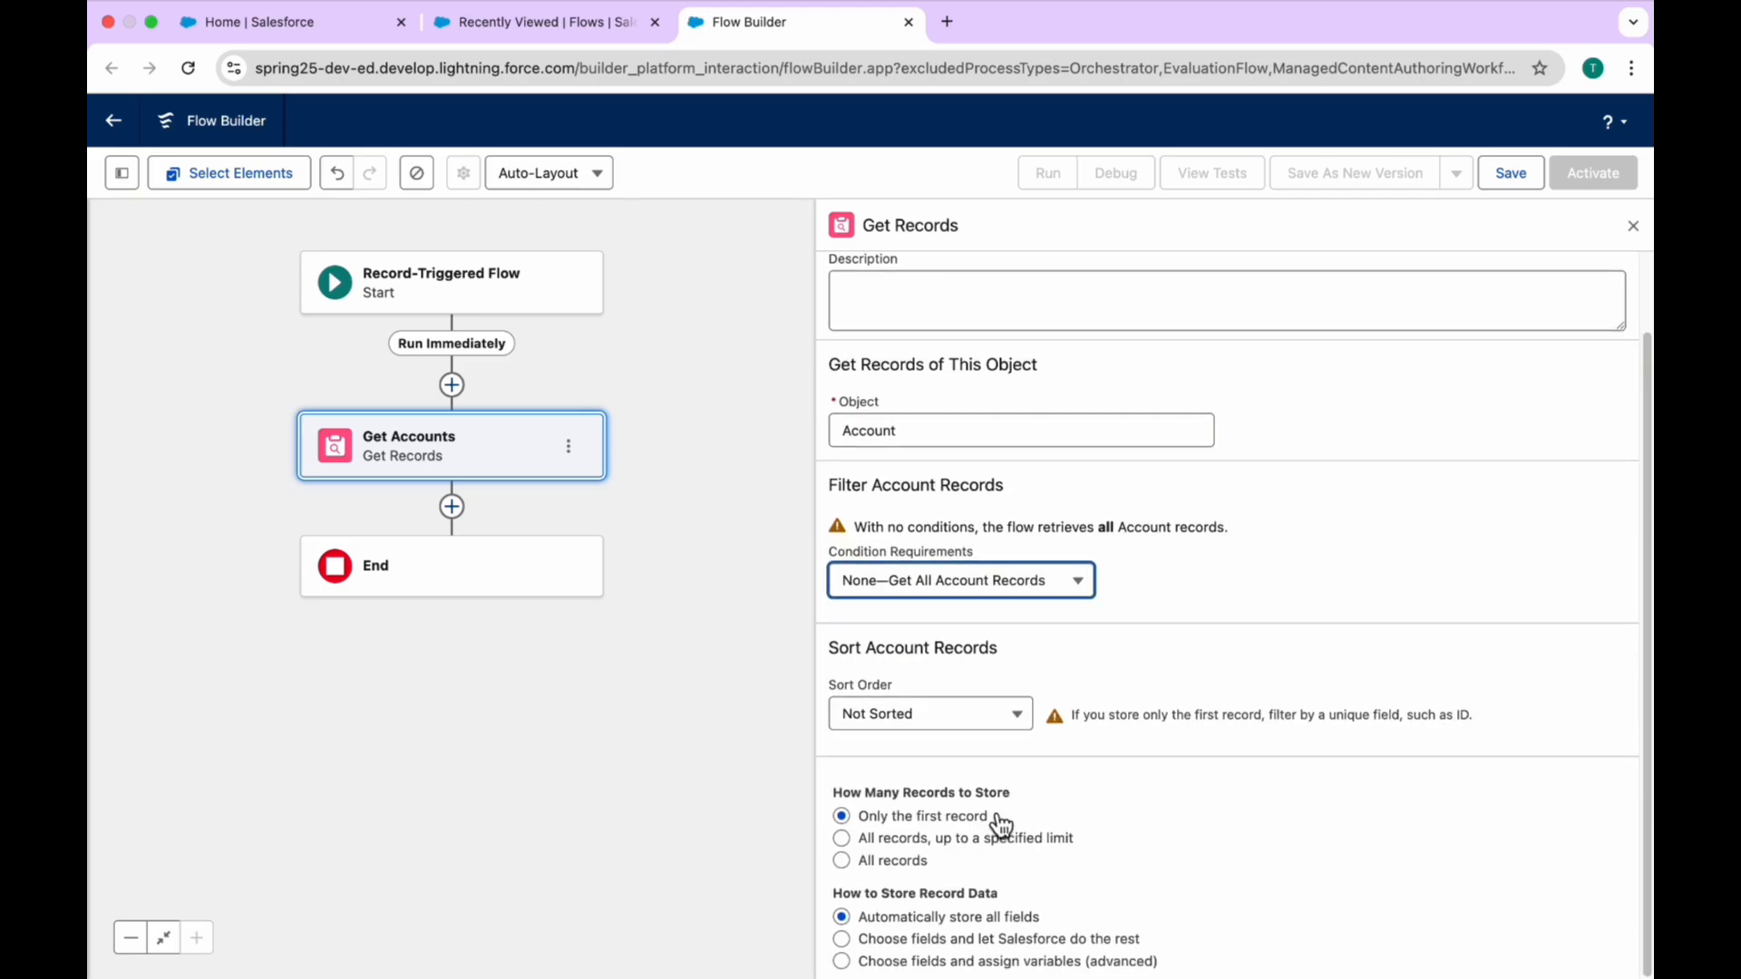
left_click(892, 866)
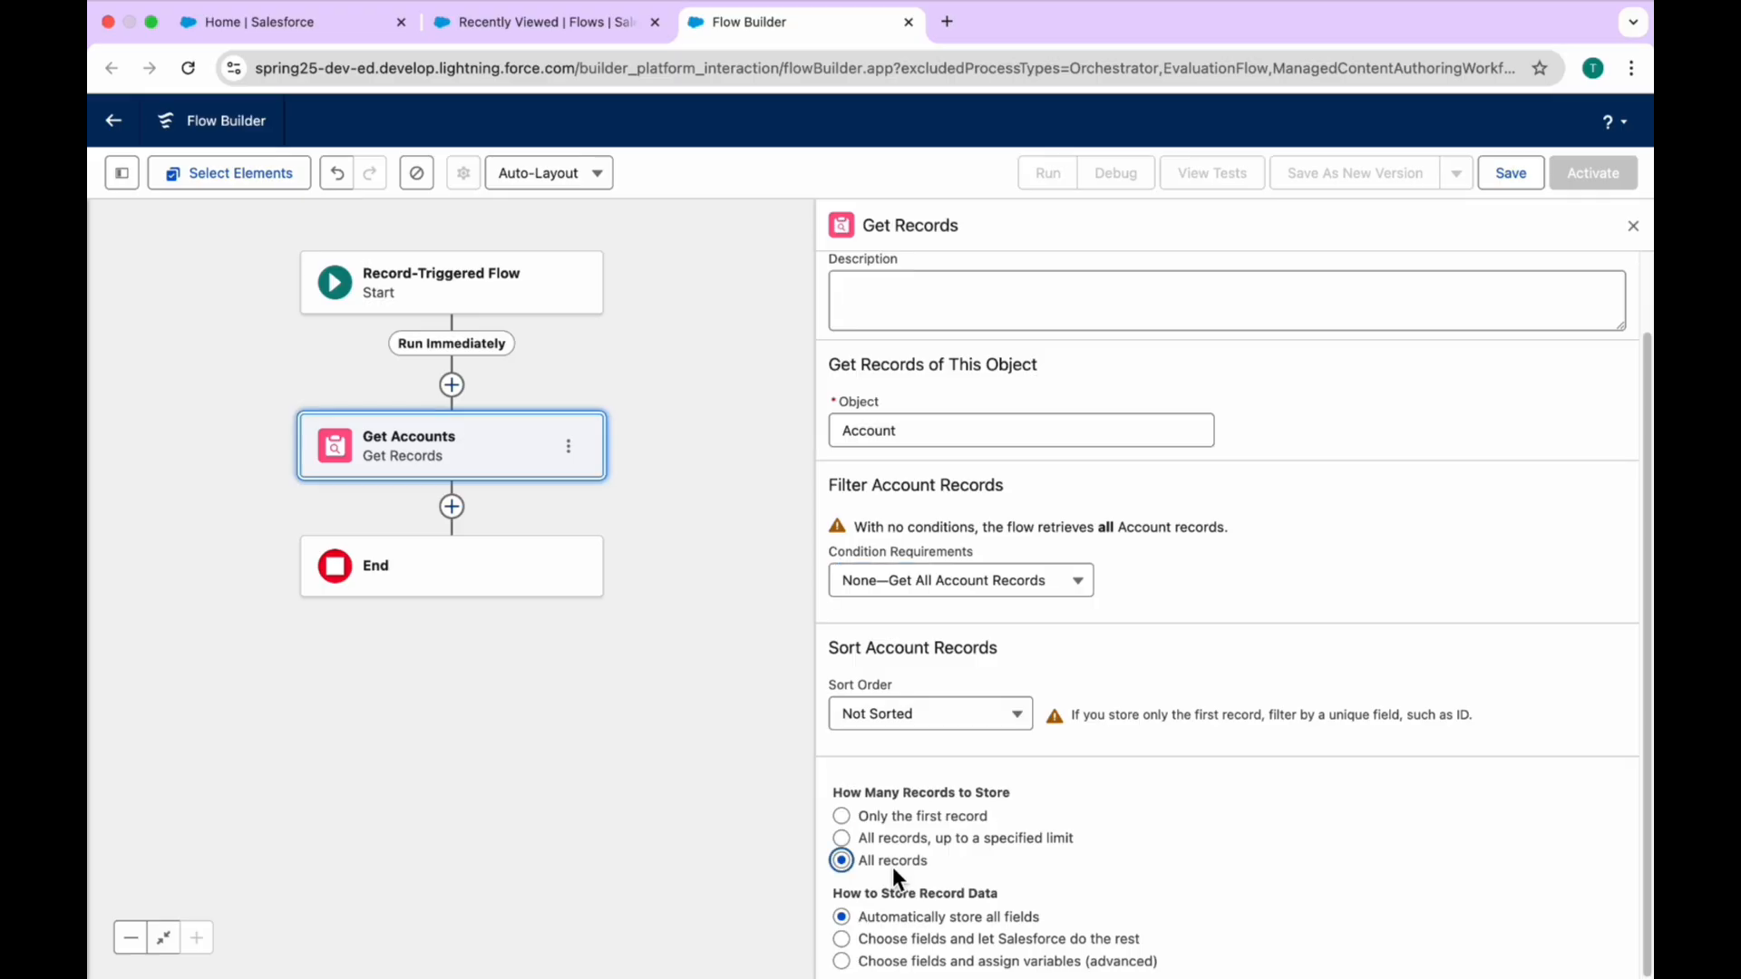
left_click(1632, 227)
Step: Add a Loop labelled "Accounts Via Loops" after Get Accounts, iterating over the collection Accounts from Get Accounts
left_click(451, 506)
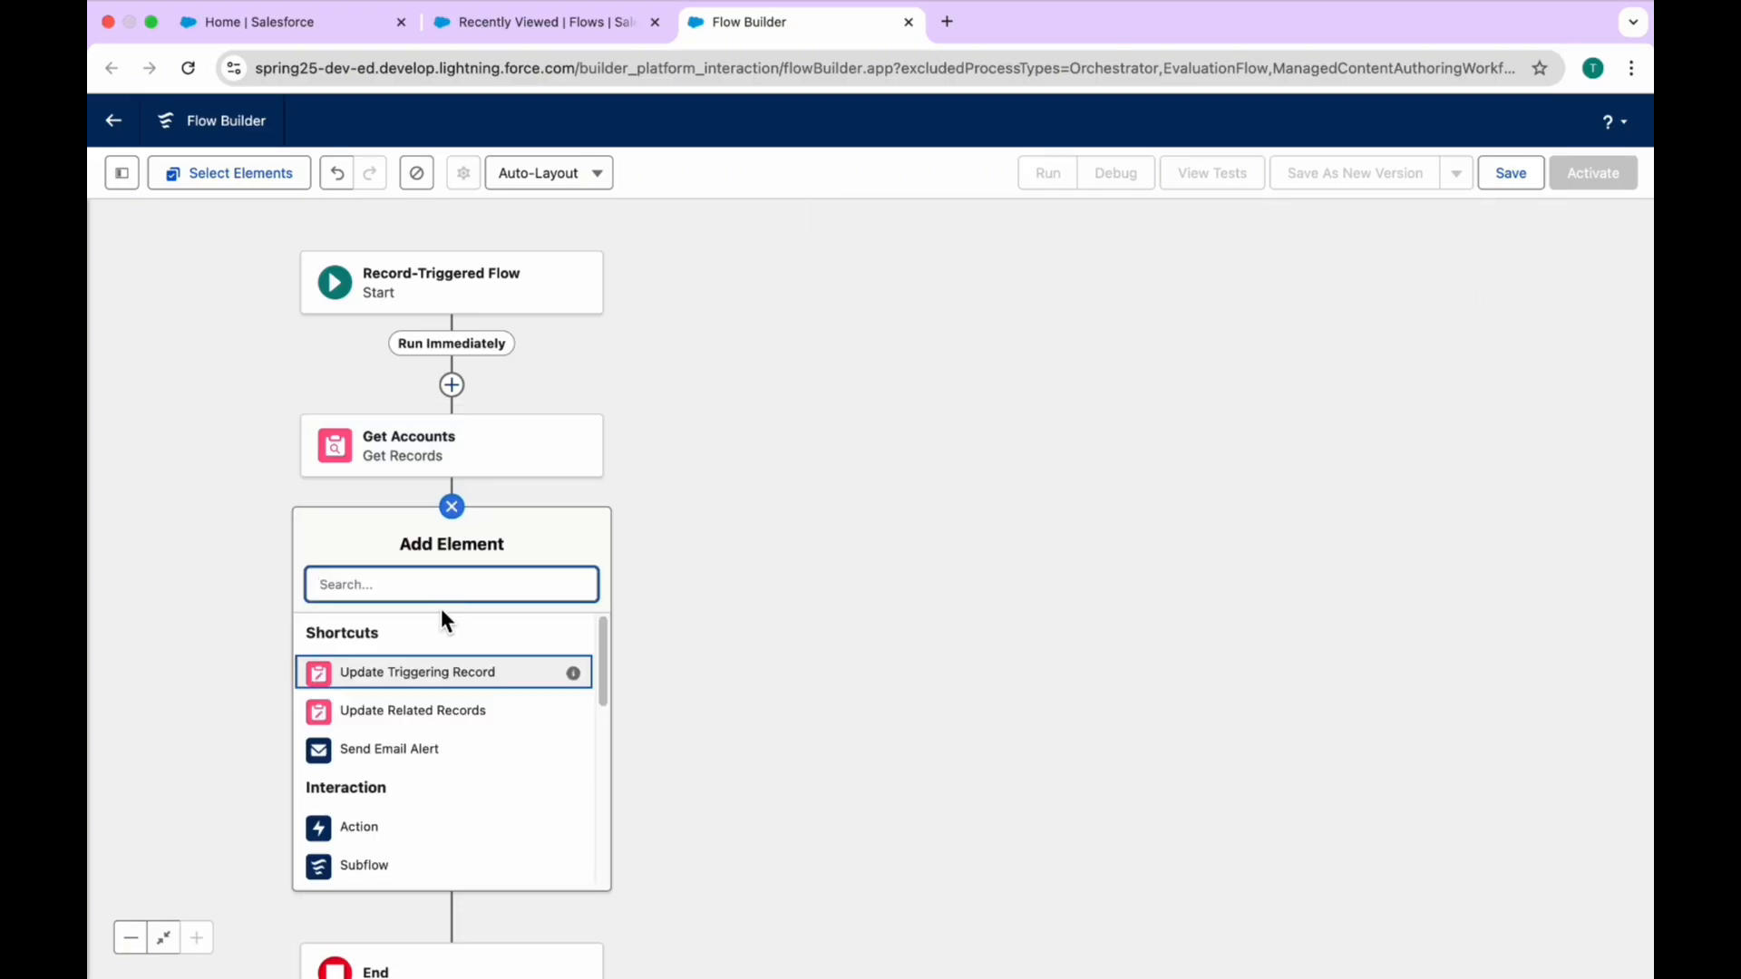
type("loop")
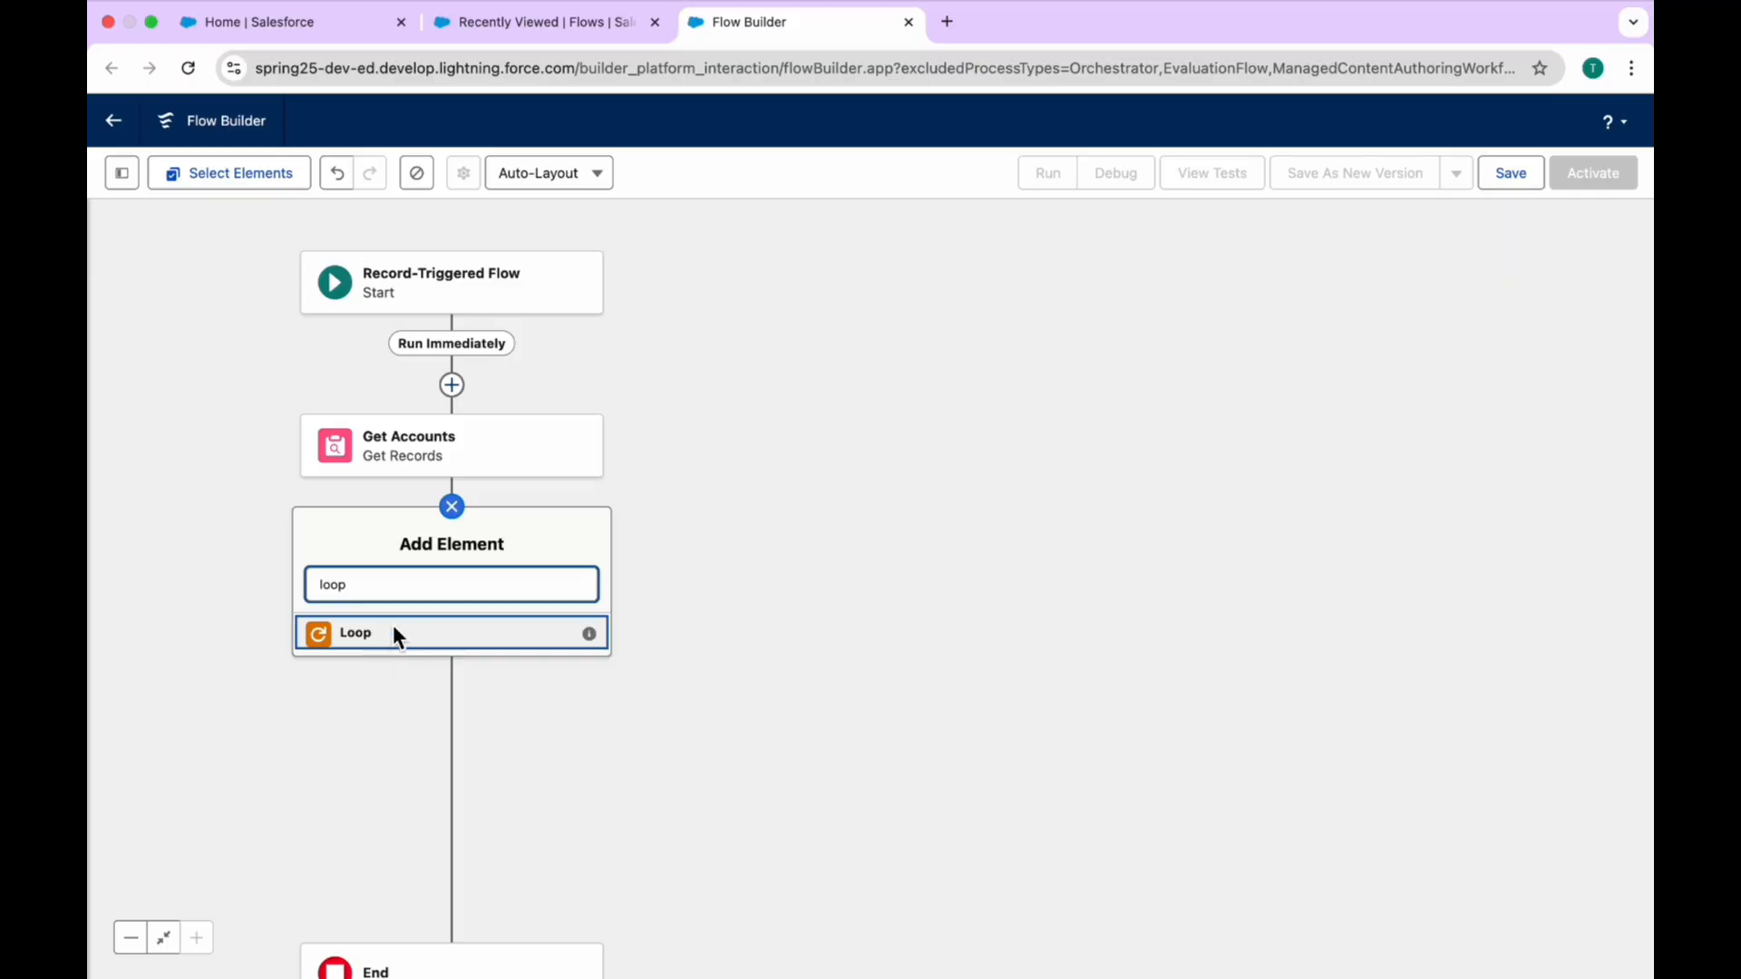
left_click(394, 627)
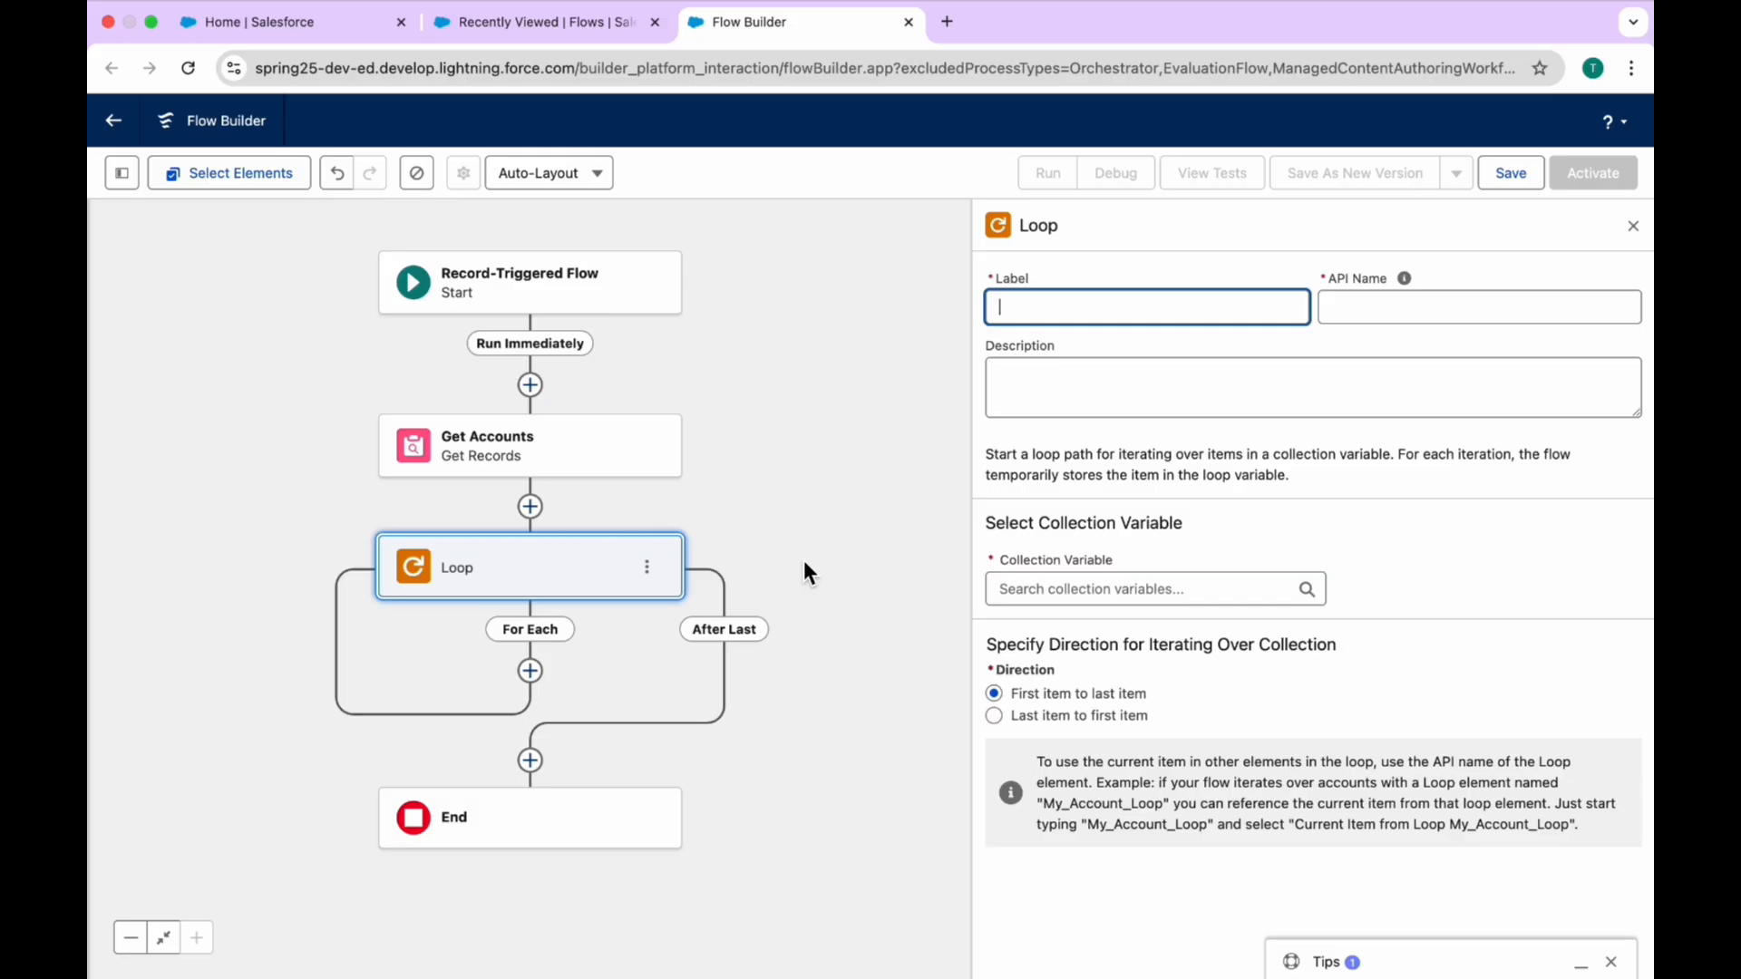
type("Accounts Via Loops")
key("Tab")
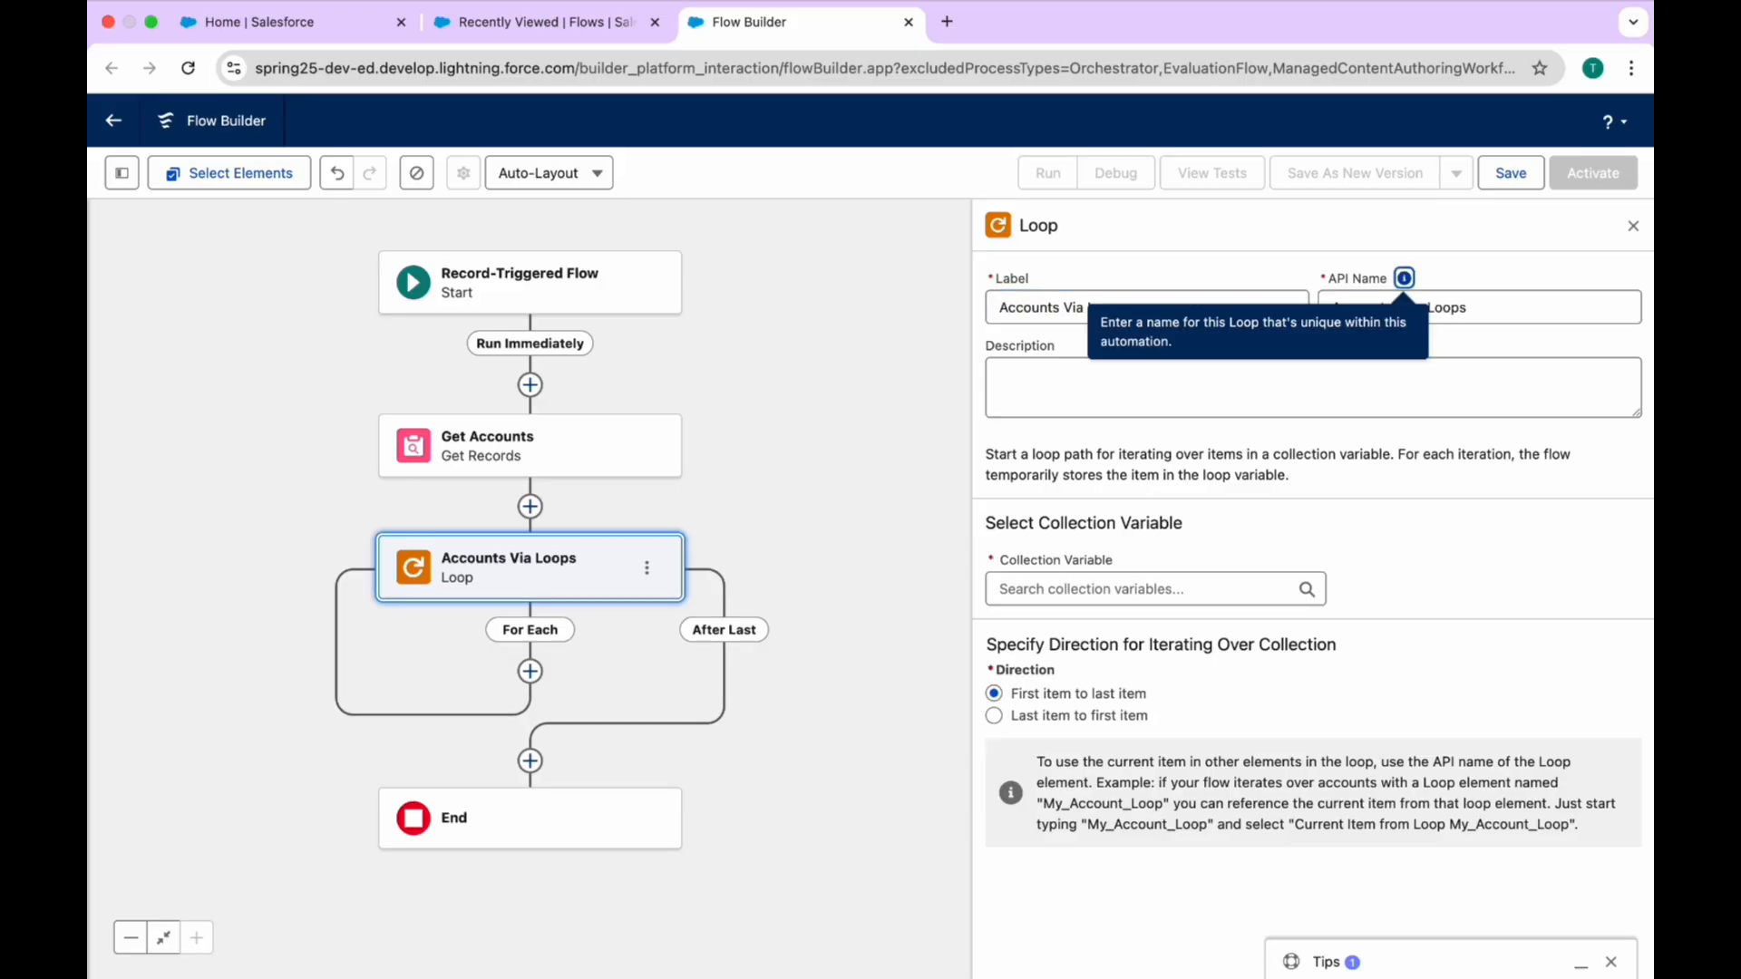
left_click(1091, 586)
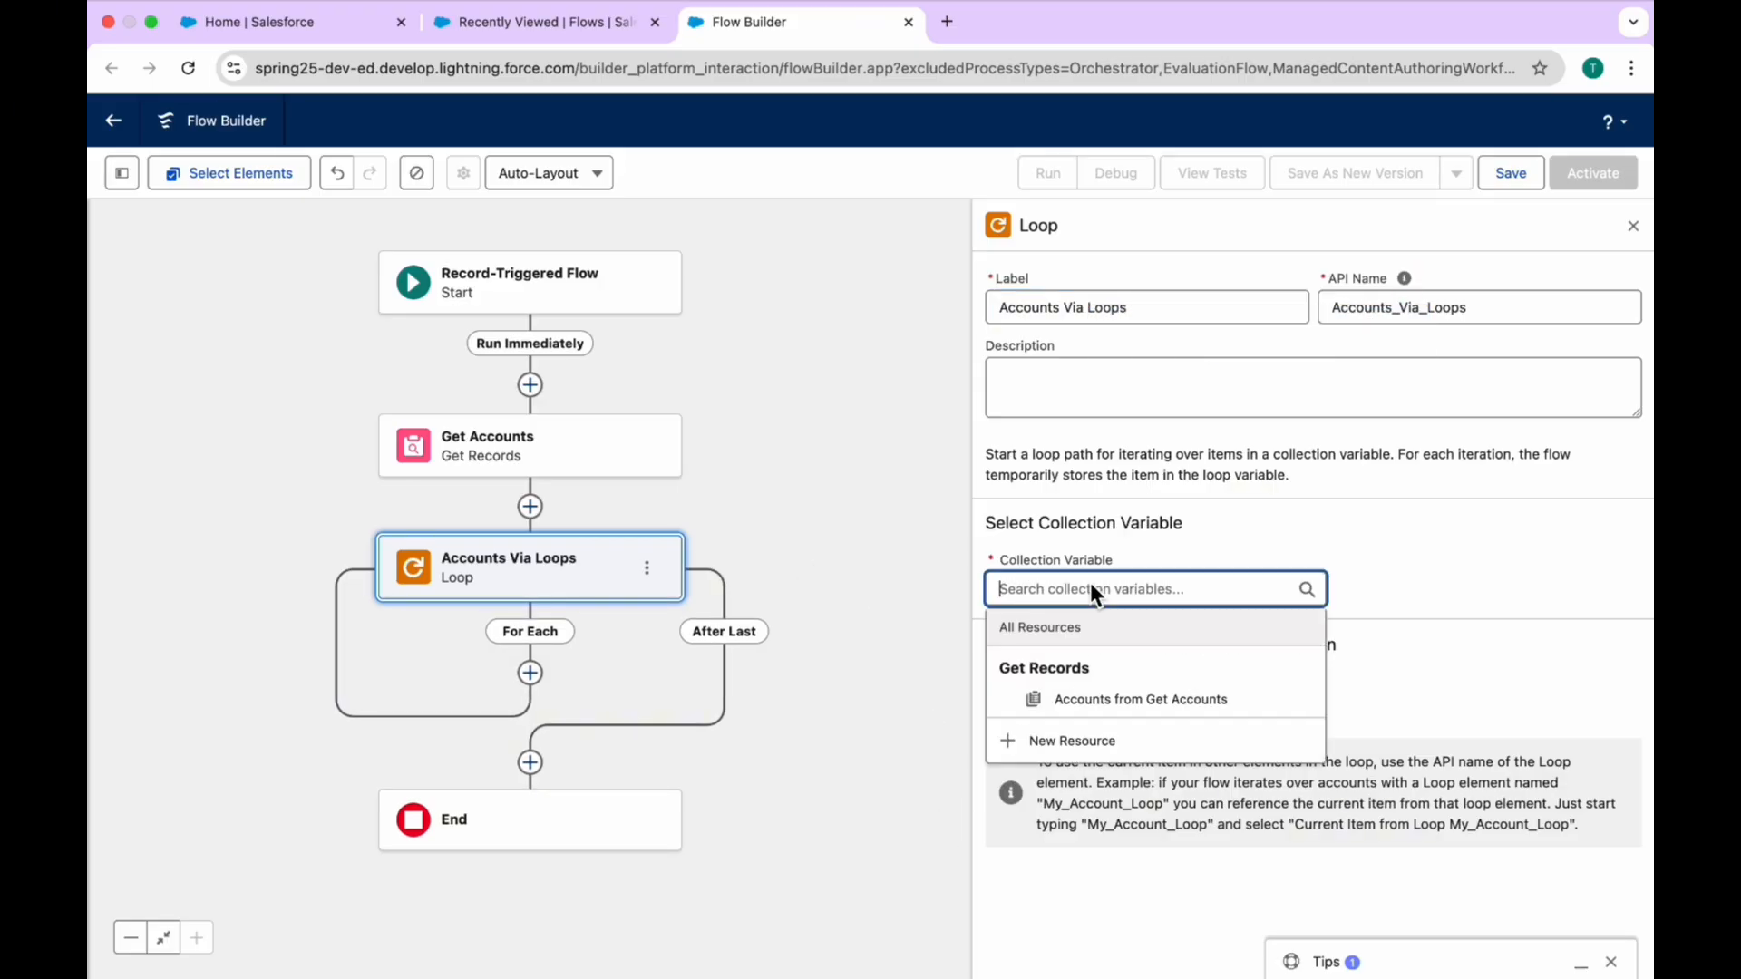
left_click(1102, 692)
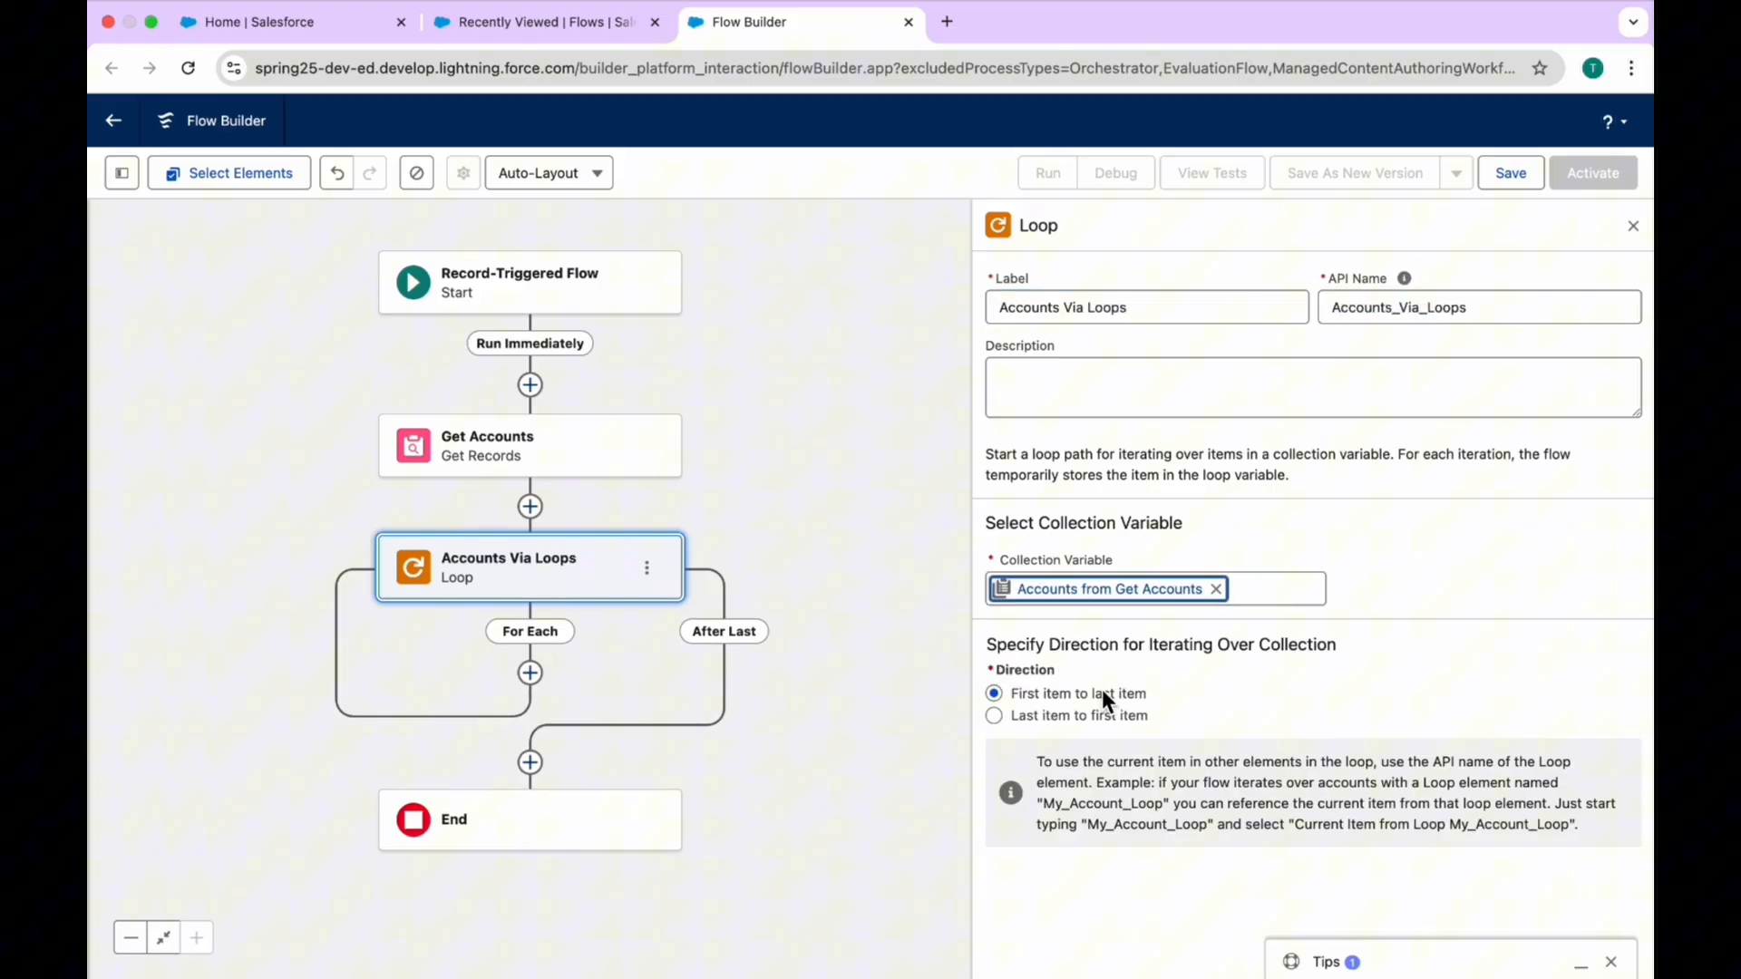
Step: Save the flow with the label "Debug Flow" and dismiss the errors and warnings list
left_click(1509, 172)
left_click(577, 473)
type("D")
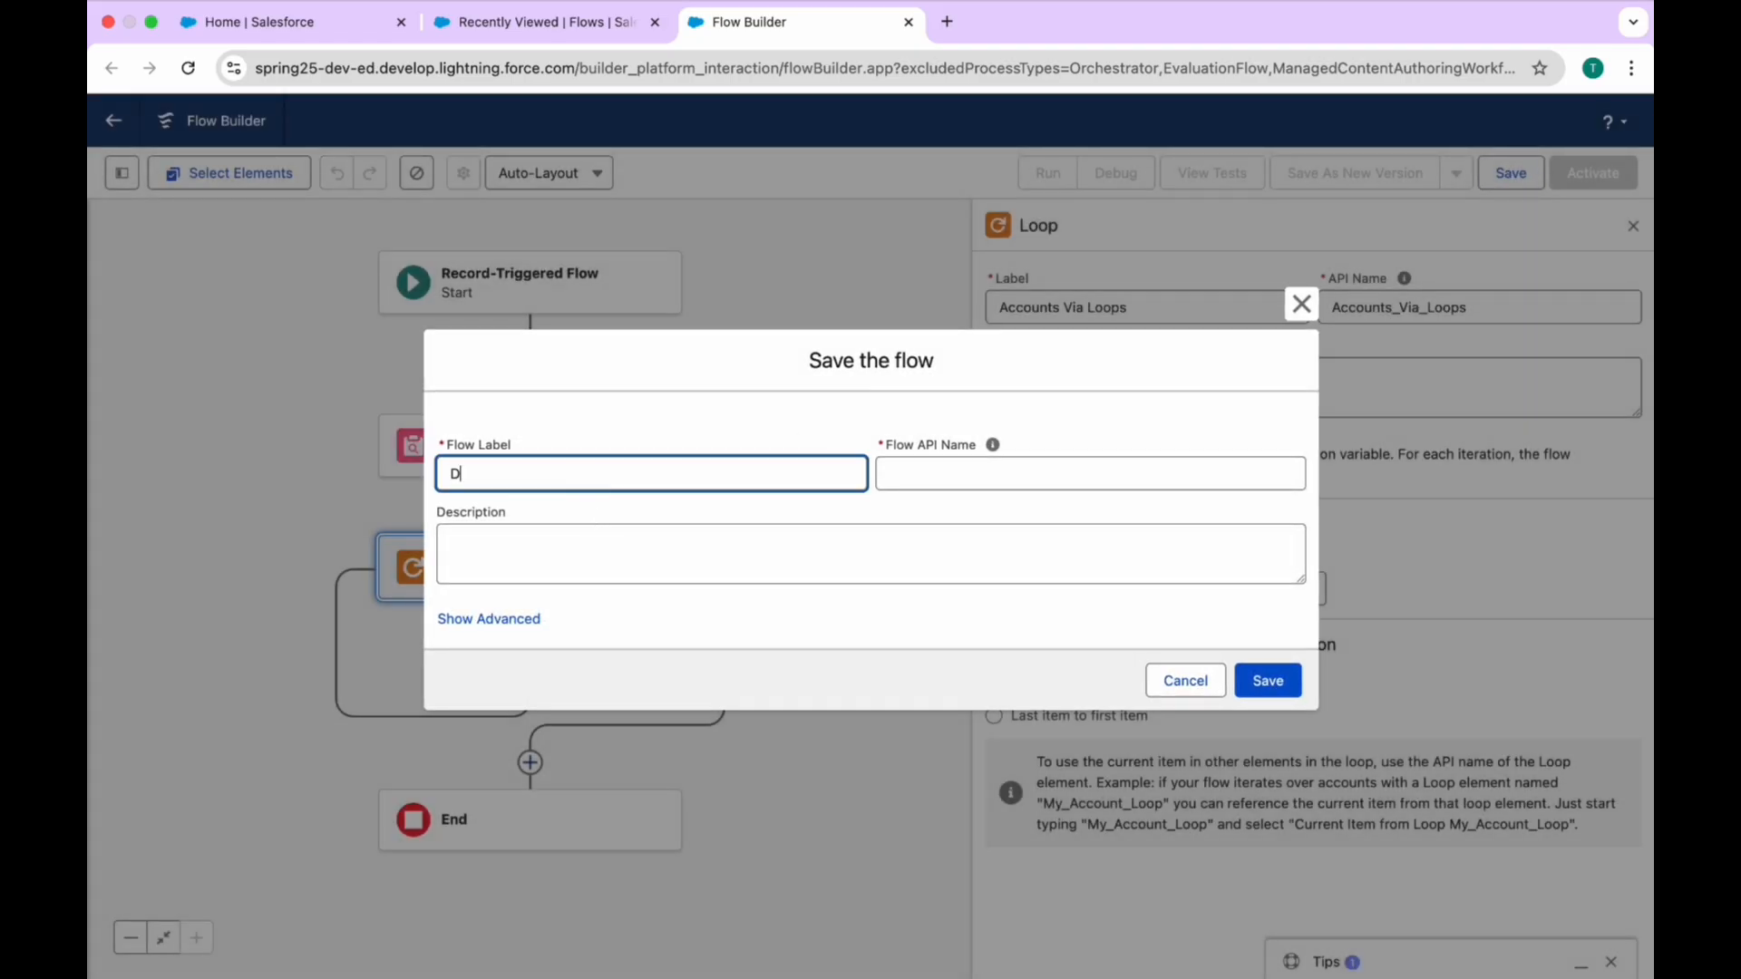
type("ebug Flow")
key("Tab")
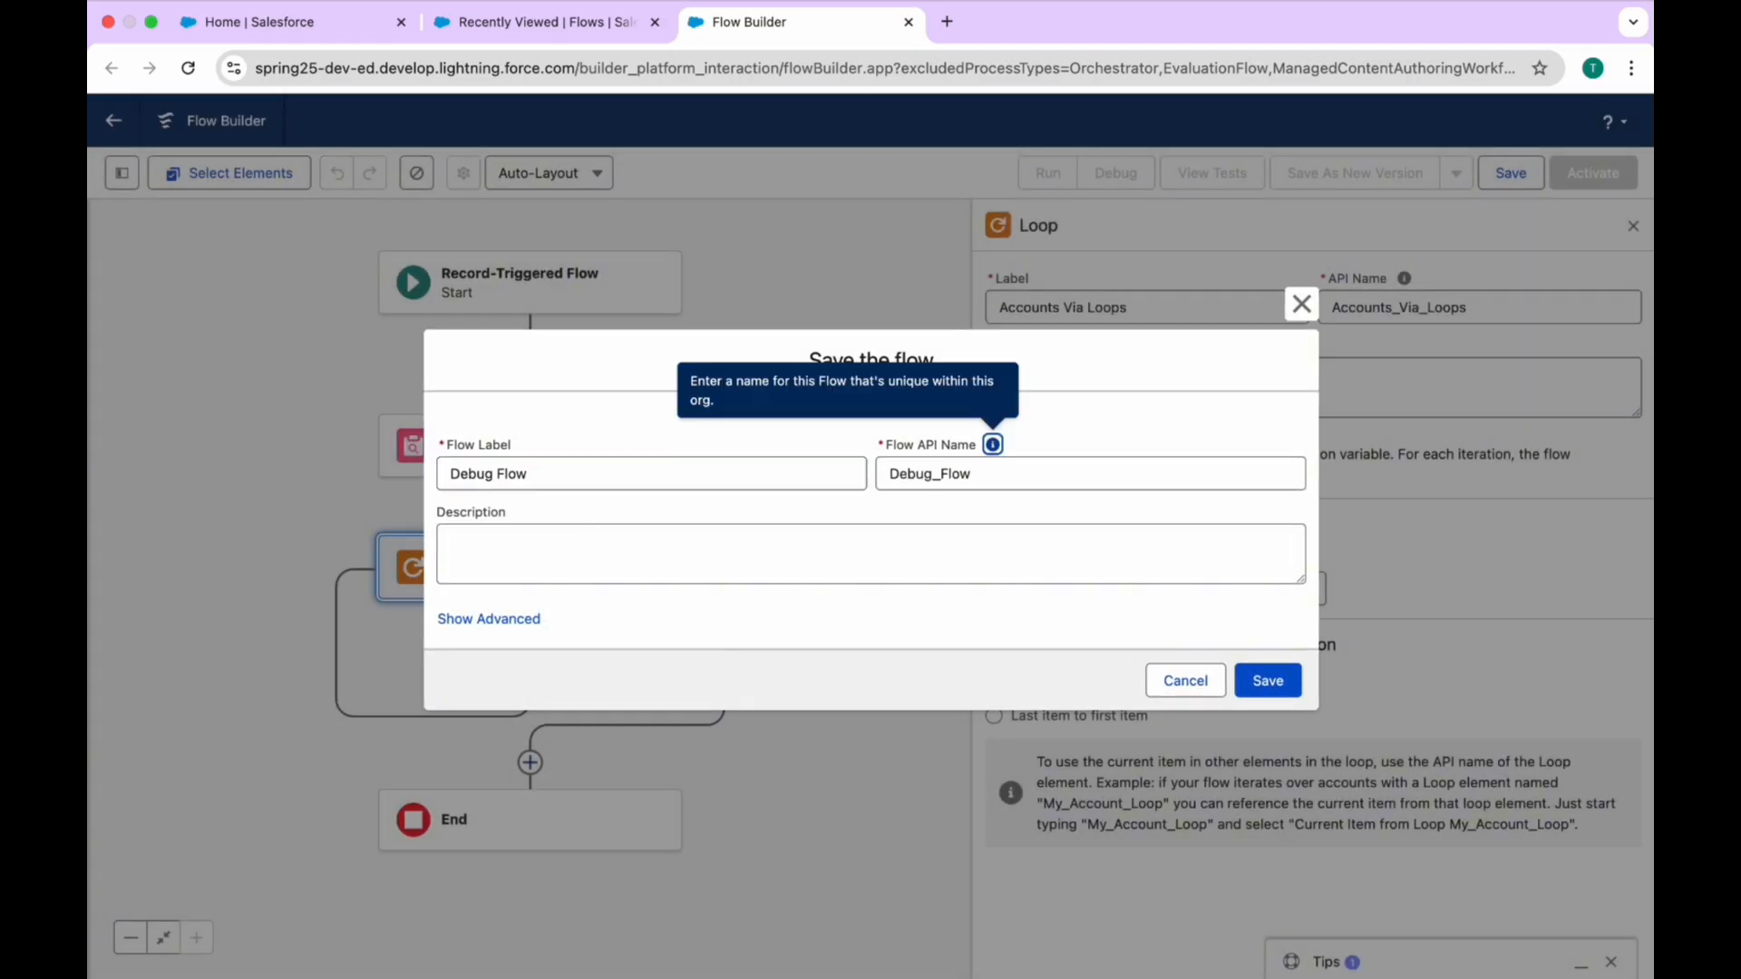
left_click(1280, 681)
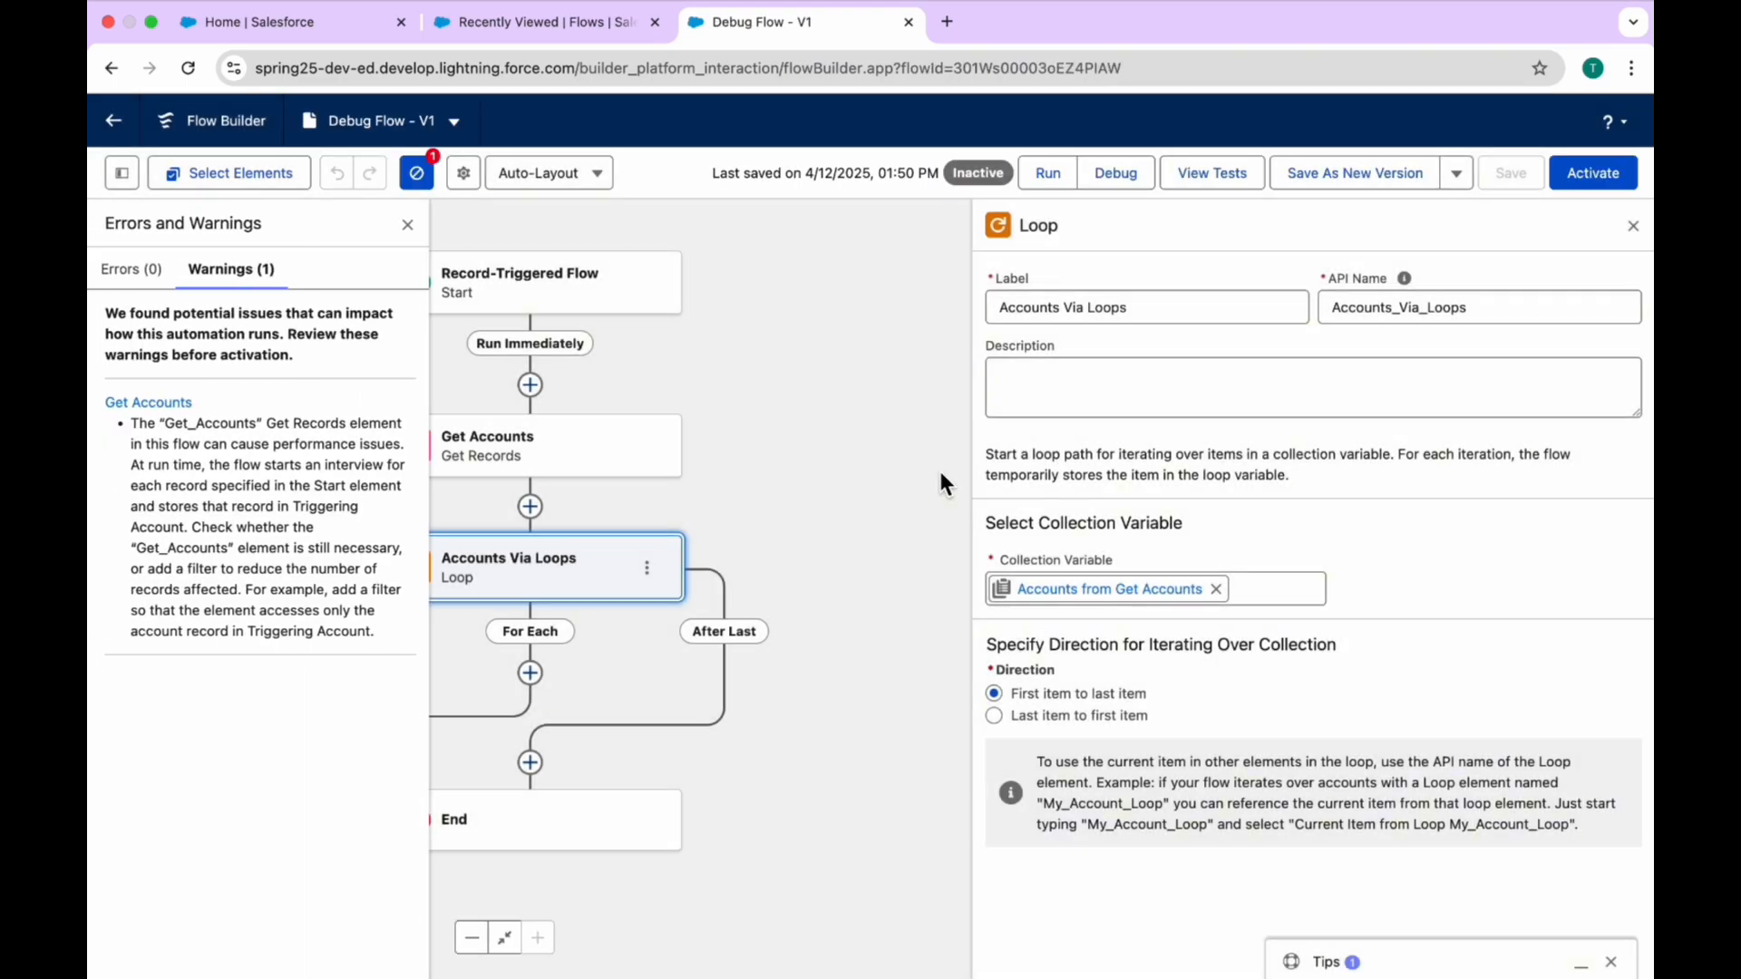
left_click(407, 224)
left_click(410, 225)
Step: Debug the flow's Run Immediately path with the Edge Communications account as the triggering record
left_click(1126, 183)
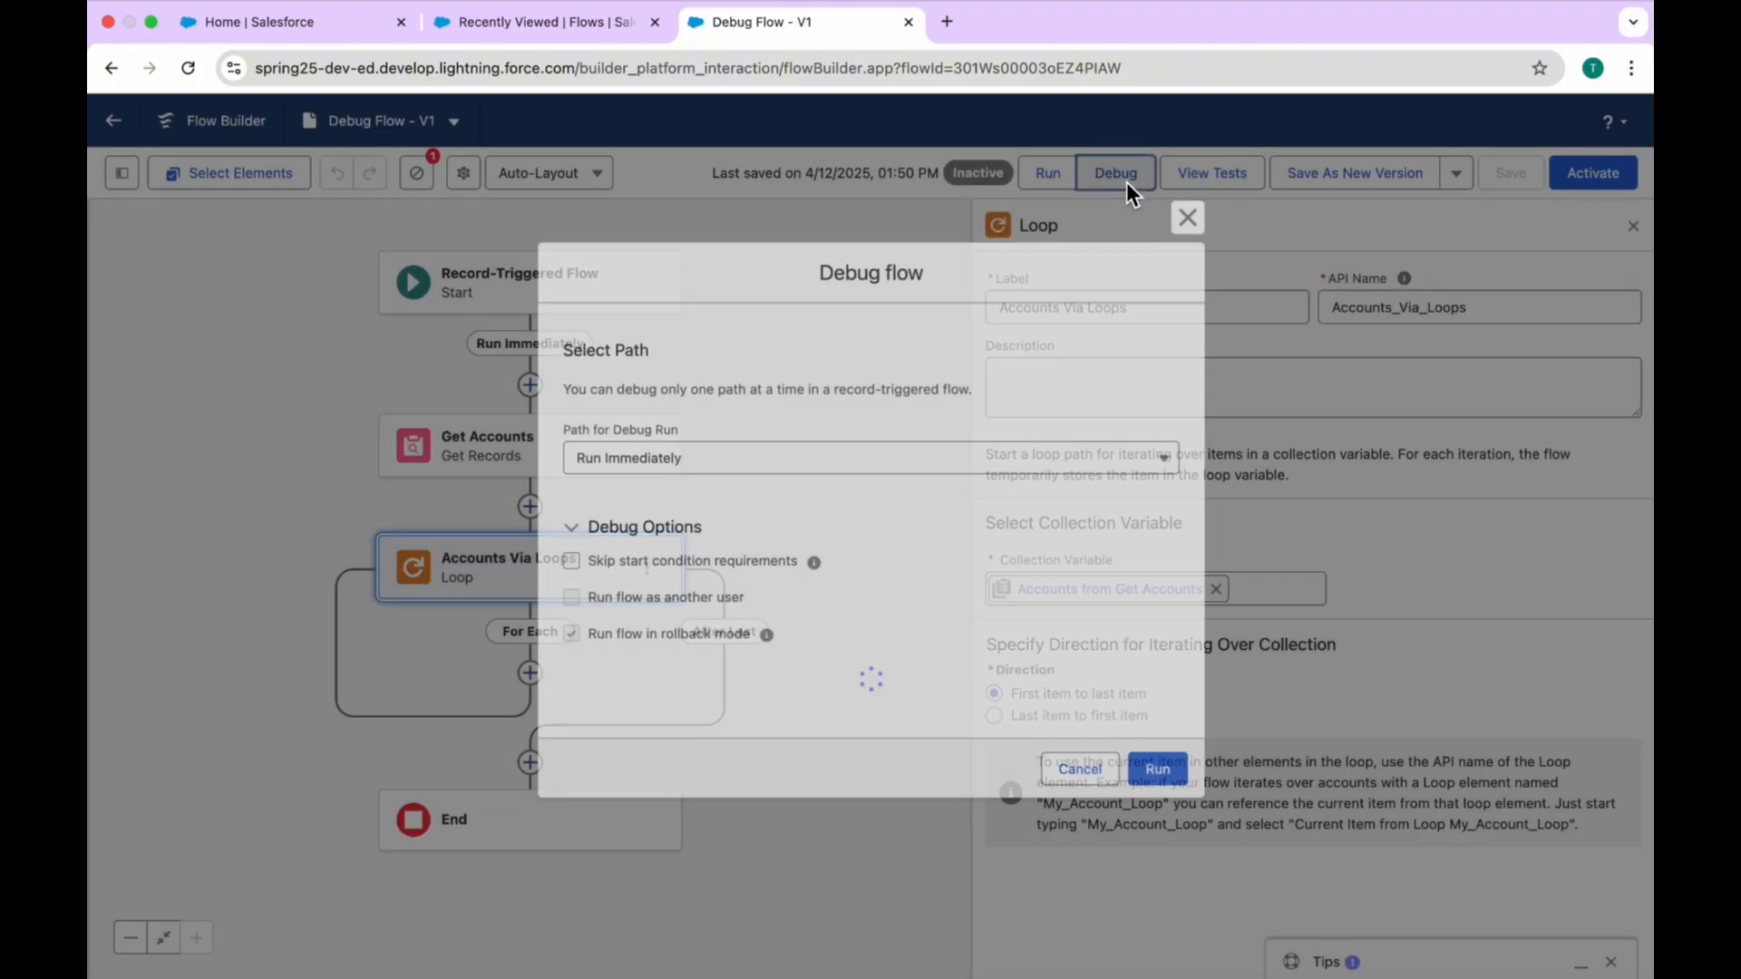
left_click(758, 731)
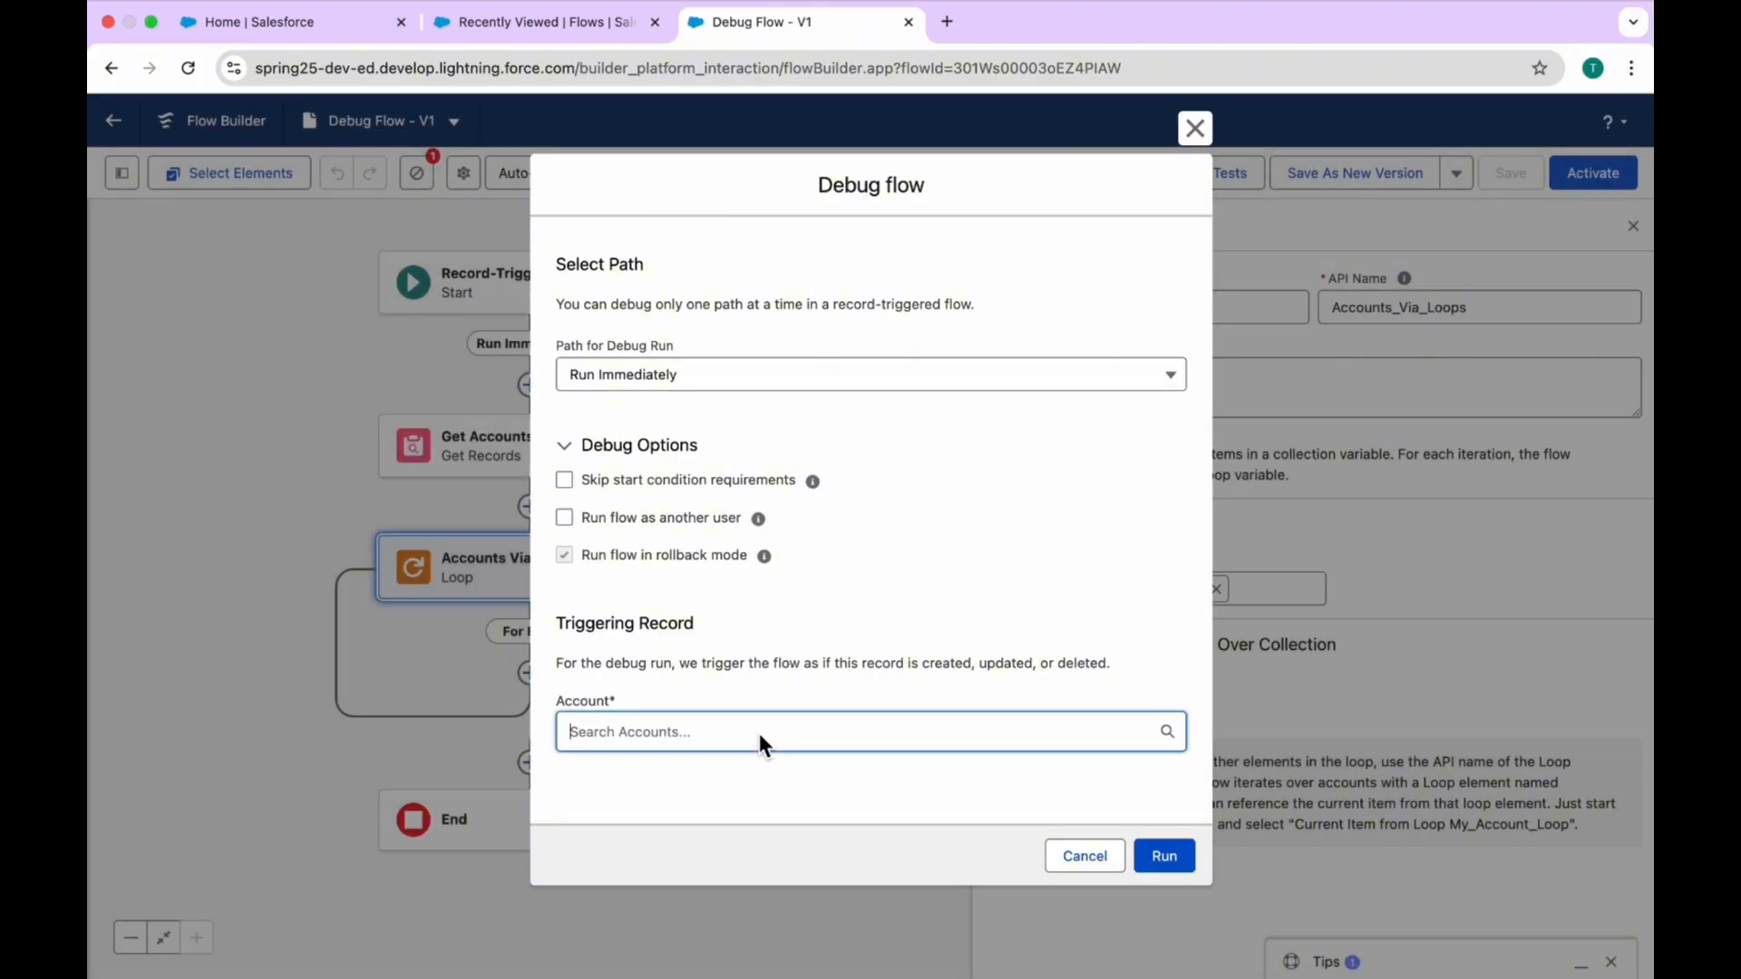
scroll(759, 732, "down", 2)
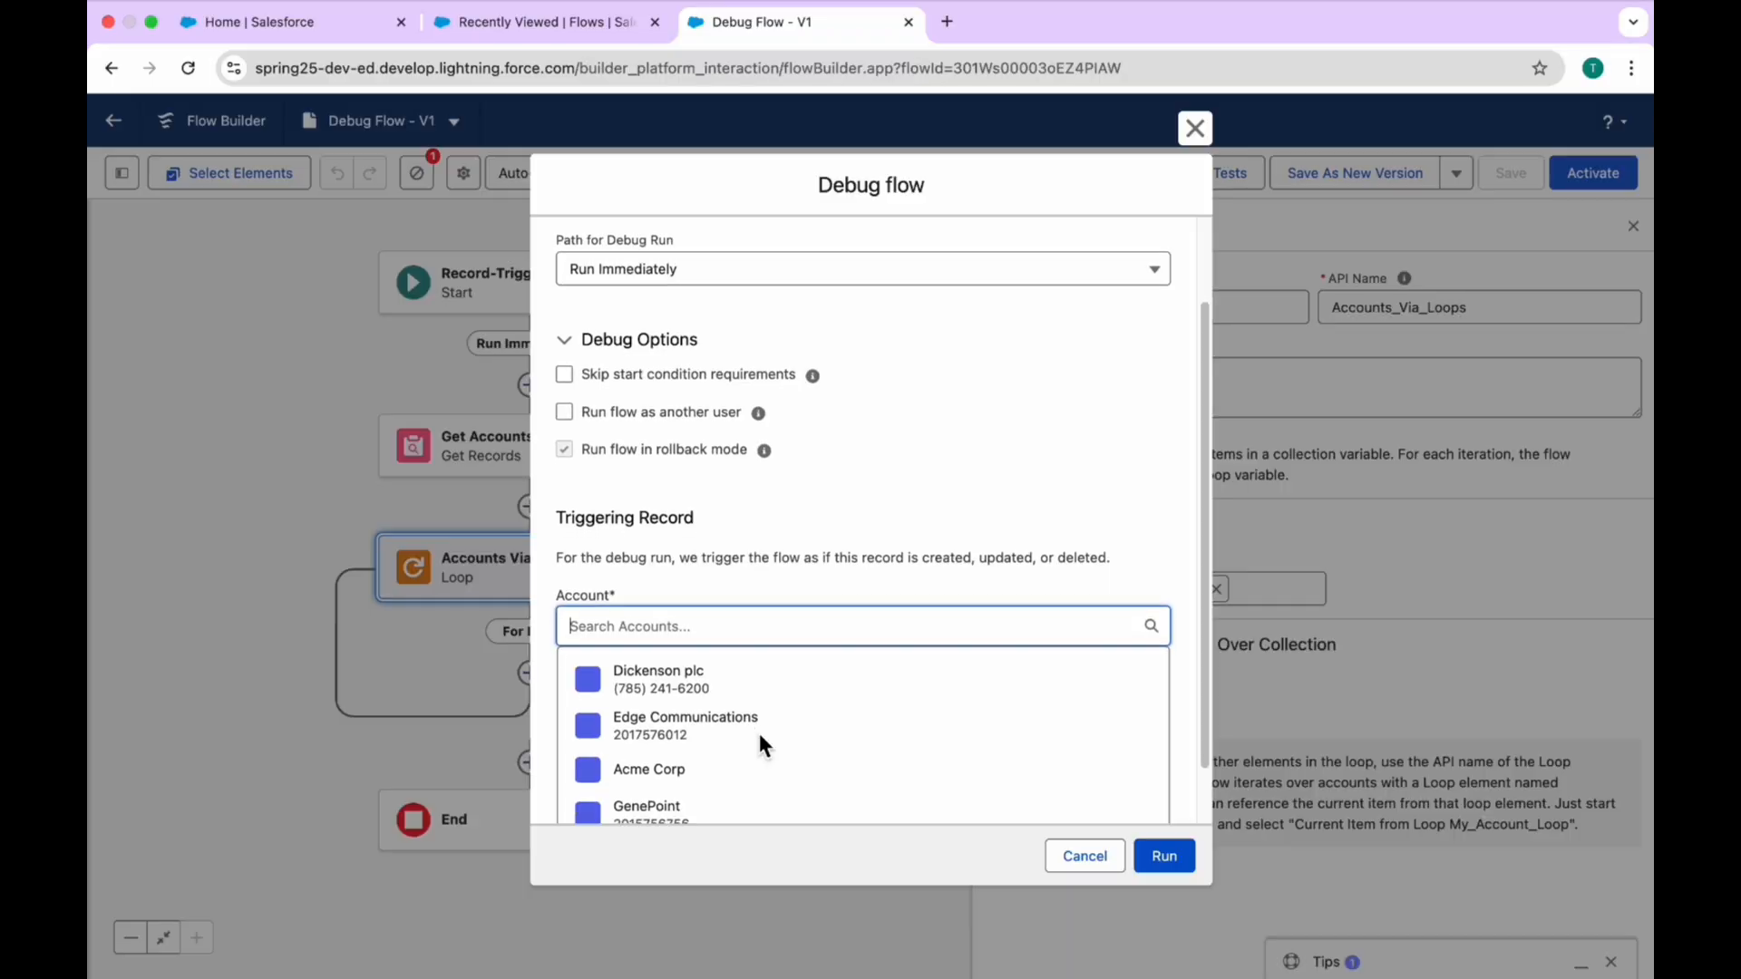
left_click(721, 730)
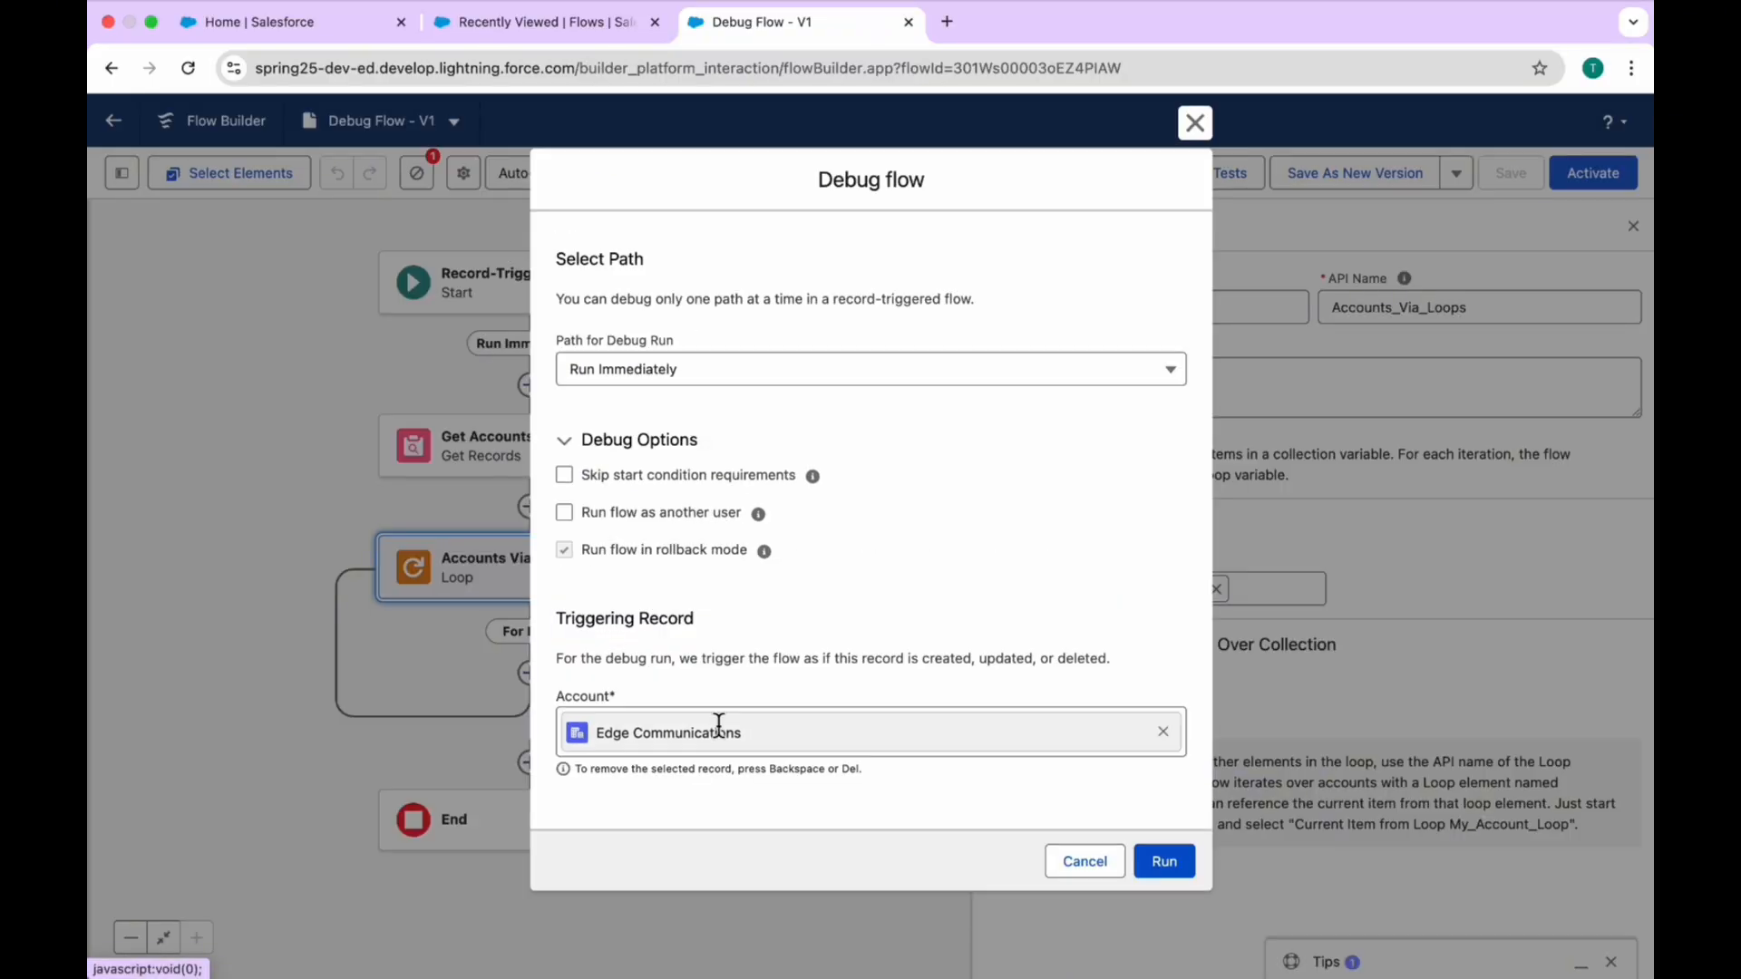
left_click(1167, 861)
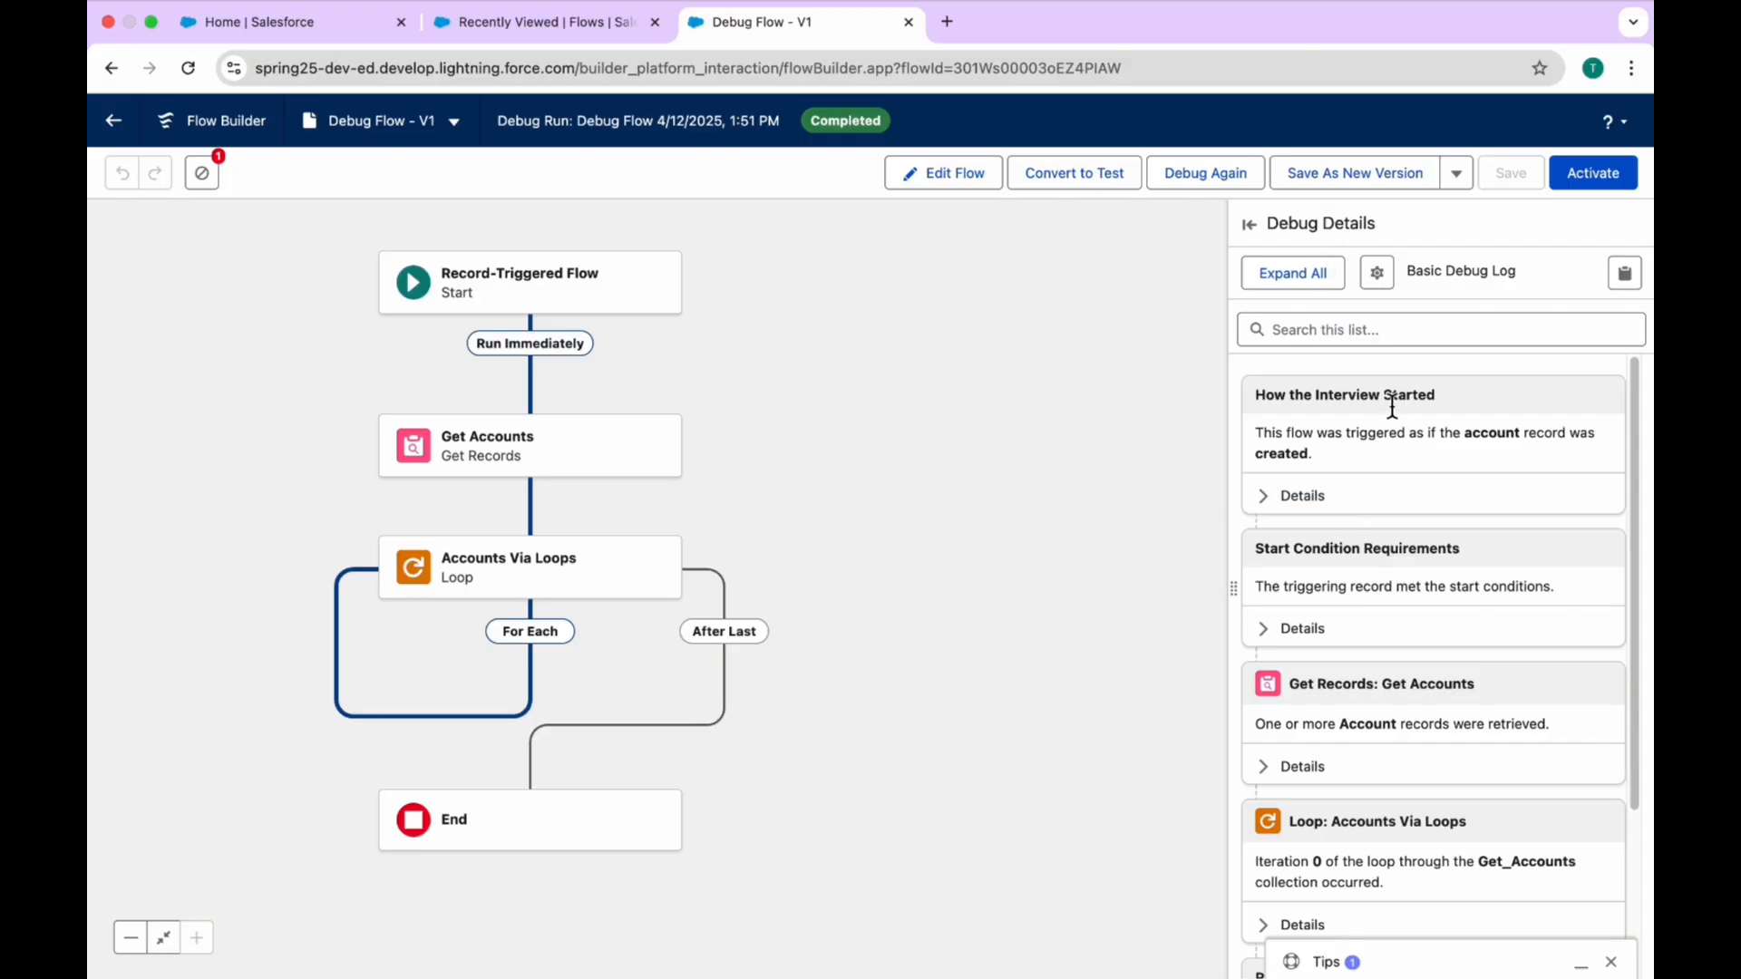
Step: Examine the debug run's log entries, trying out expanded details and the wide and narrow views of Debug Details
left_click(1294, 272)
left_click(1294, 274)
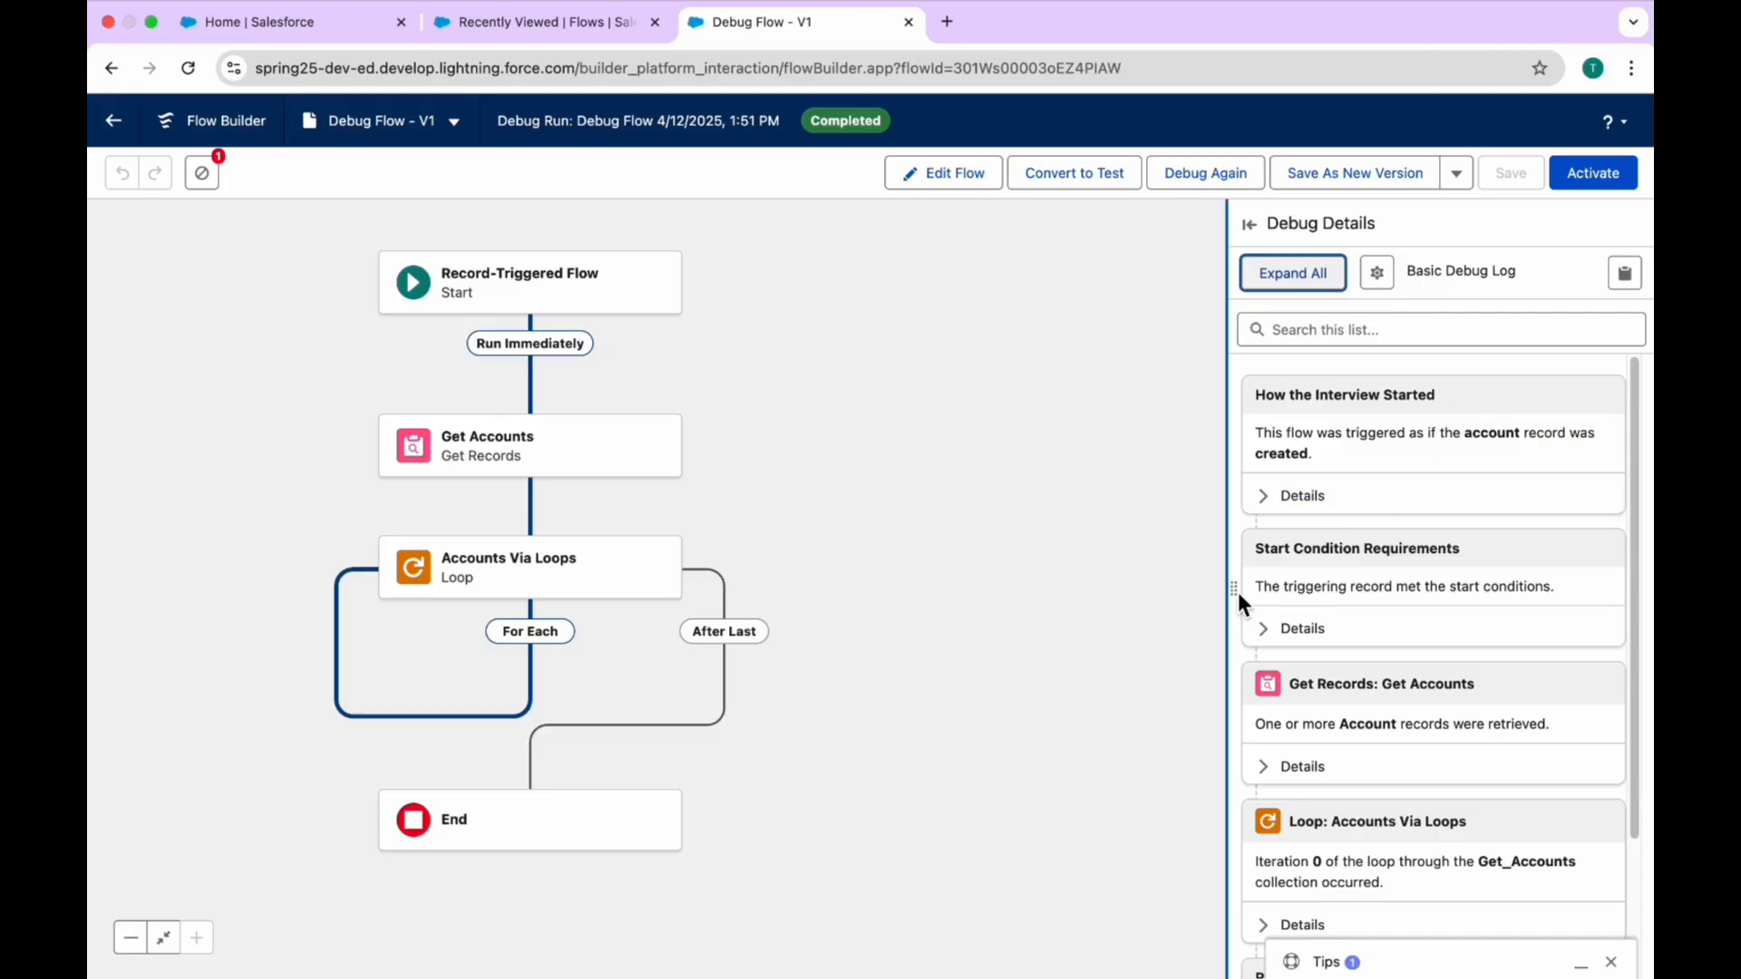
left_click_drag(1230, 591, 984, 636)
left_click(1004, 222)
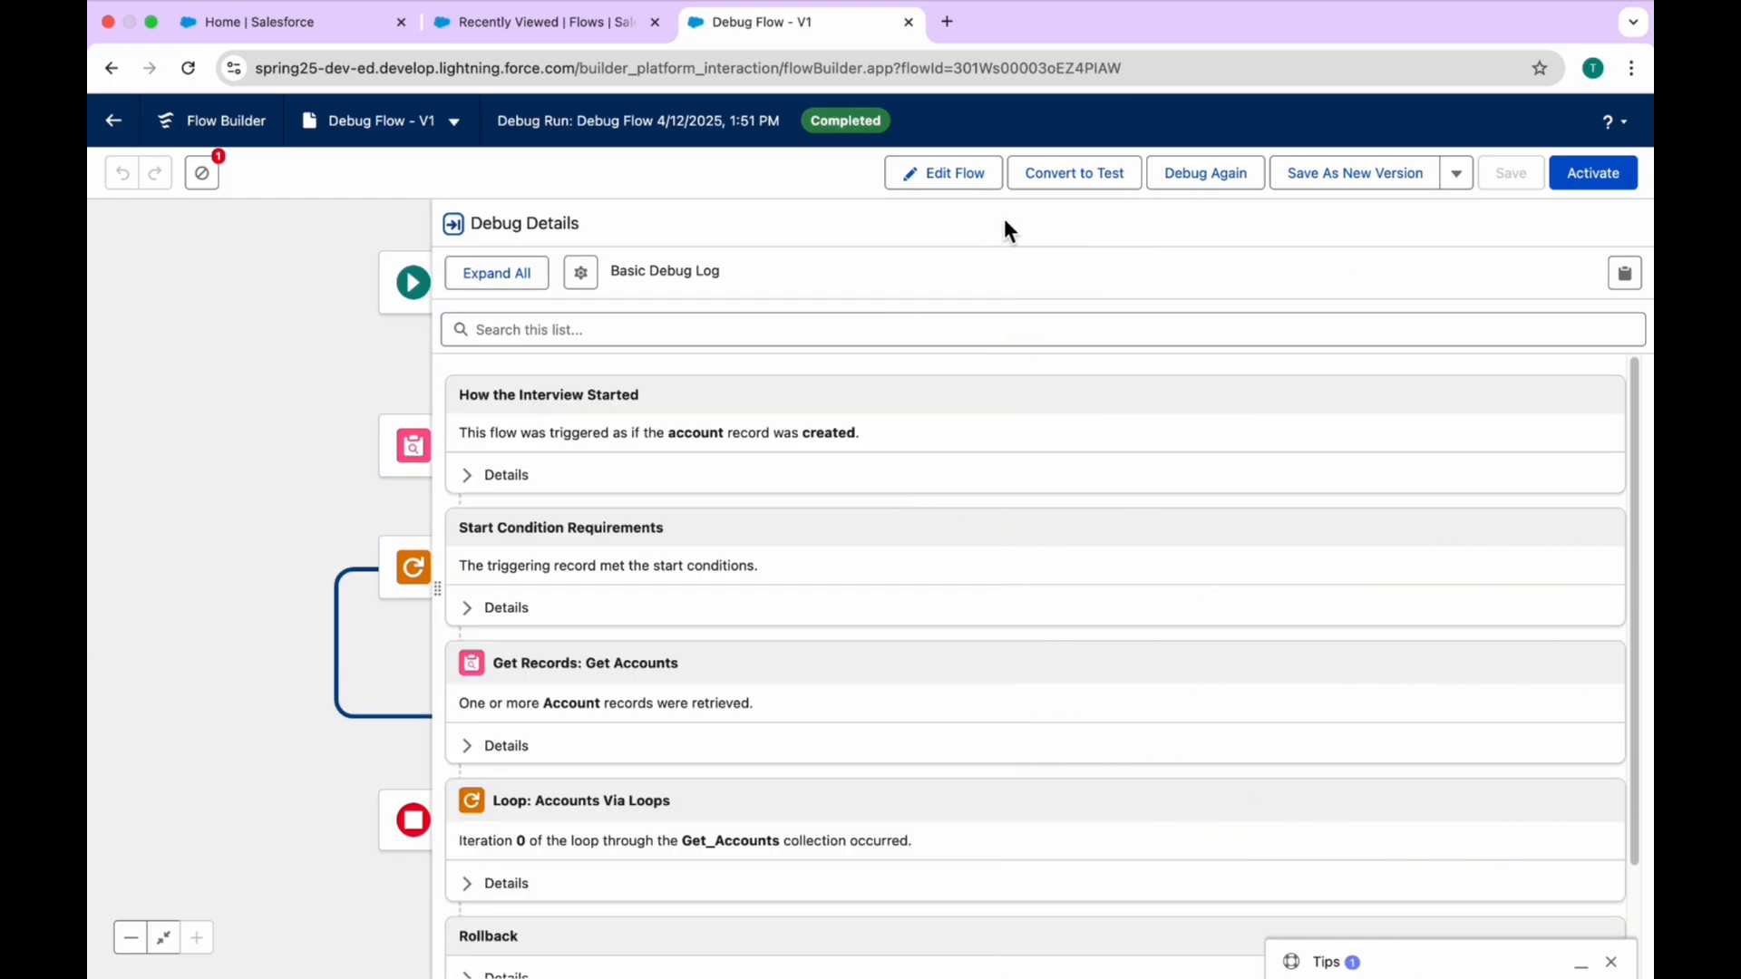
left_click(458, 223)
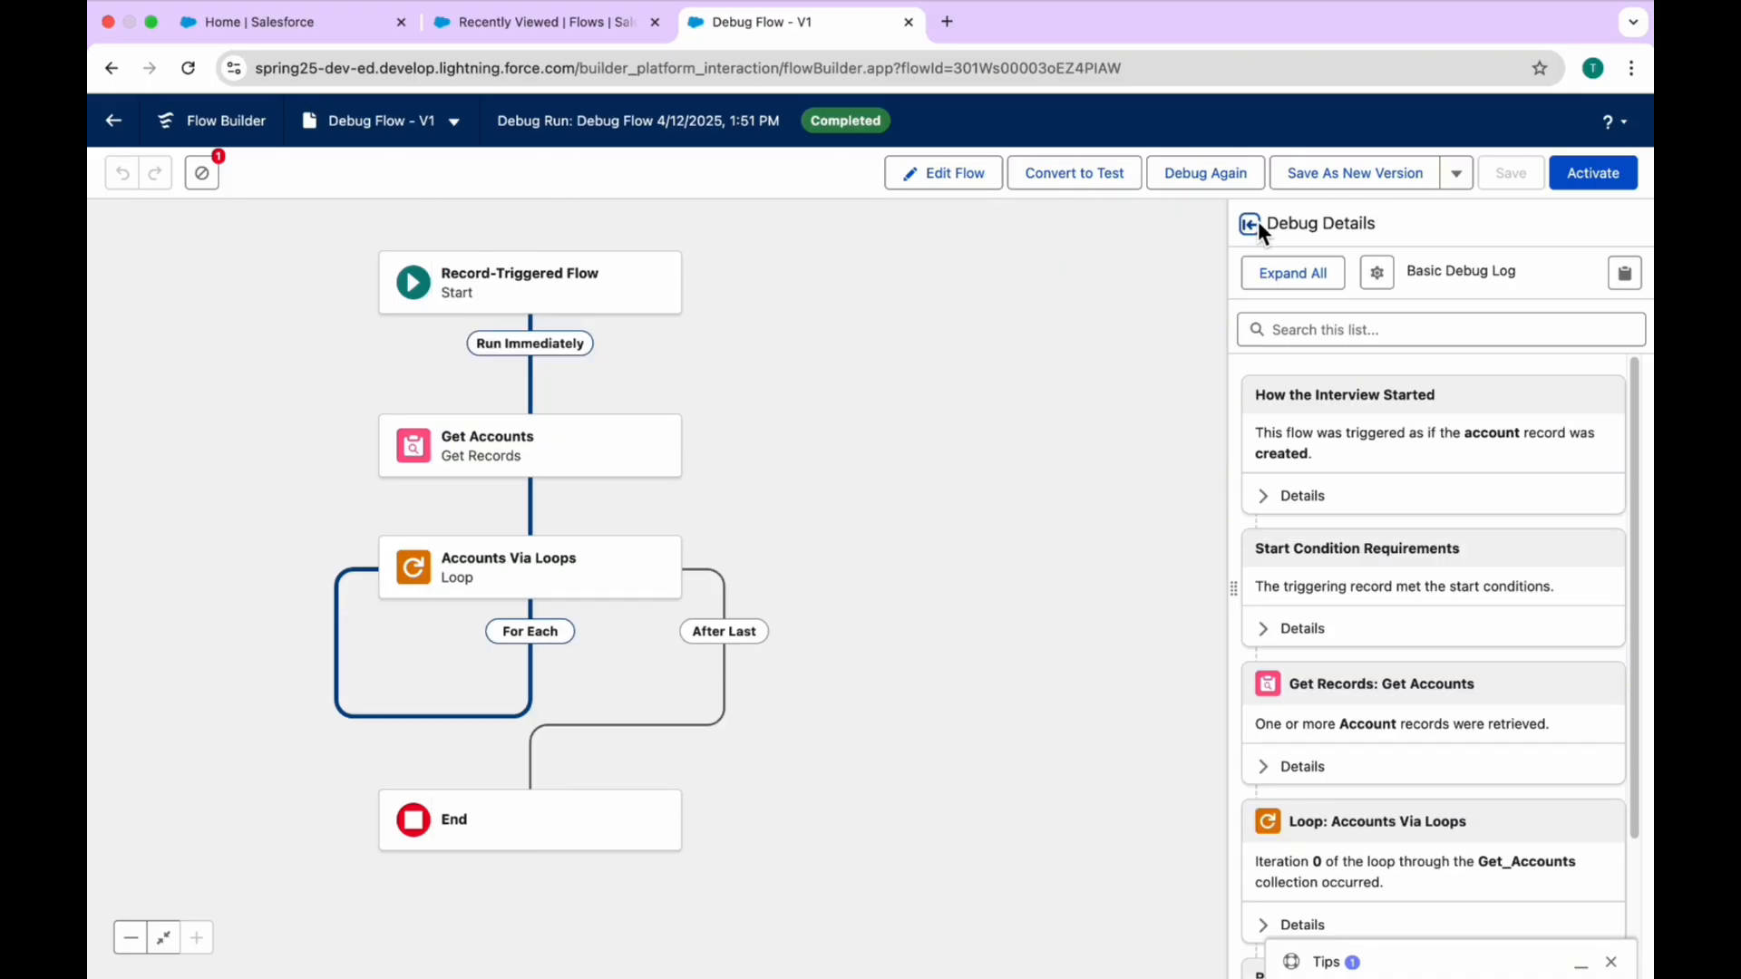
left_click(1255, 222)
left_click(453, 223)
scroll(1470, 689, "down", 3)
scroll(1471, 689, "up", 1)
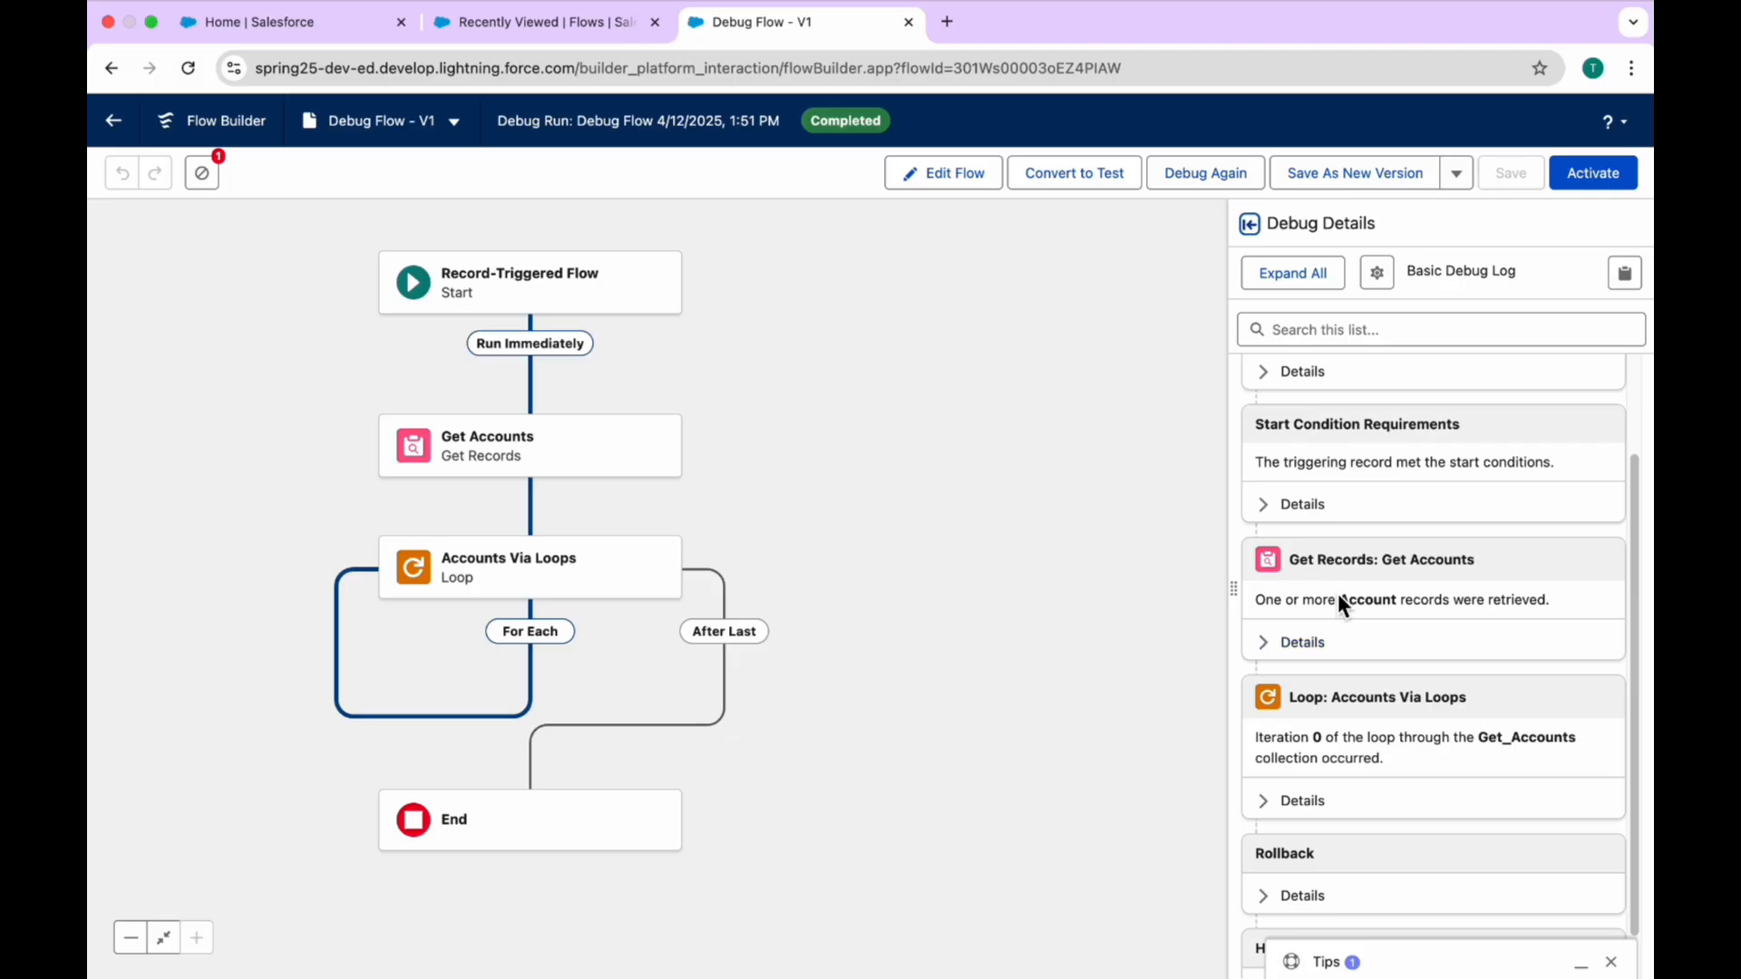
Step: Expand the details of the Get Accounts and Accounts Via Loops entries in the debug log
left_click(1291, 645)
scroll(1368, 727, "down", 2)
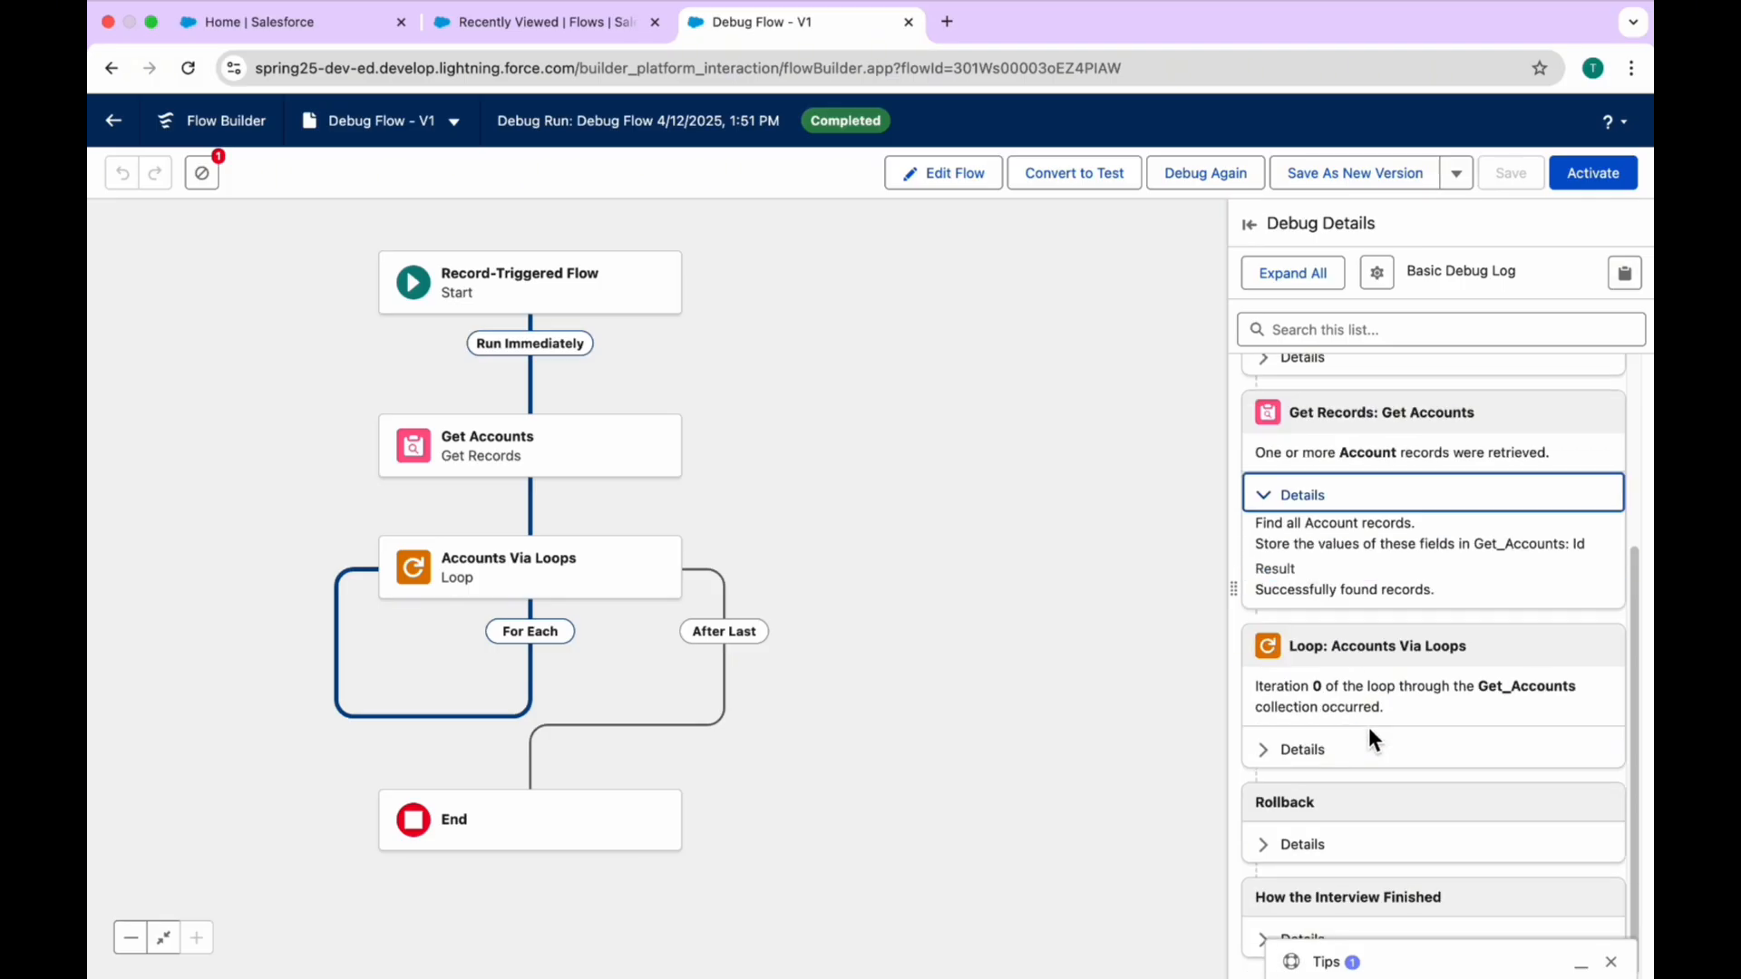
left_click(1314, 749)
scroll(1409, 759, "down", 5)
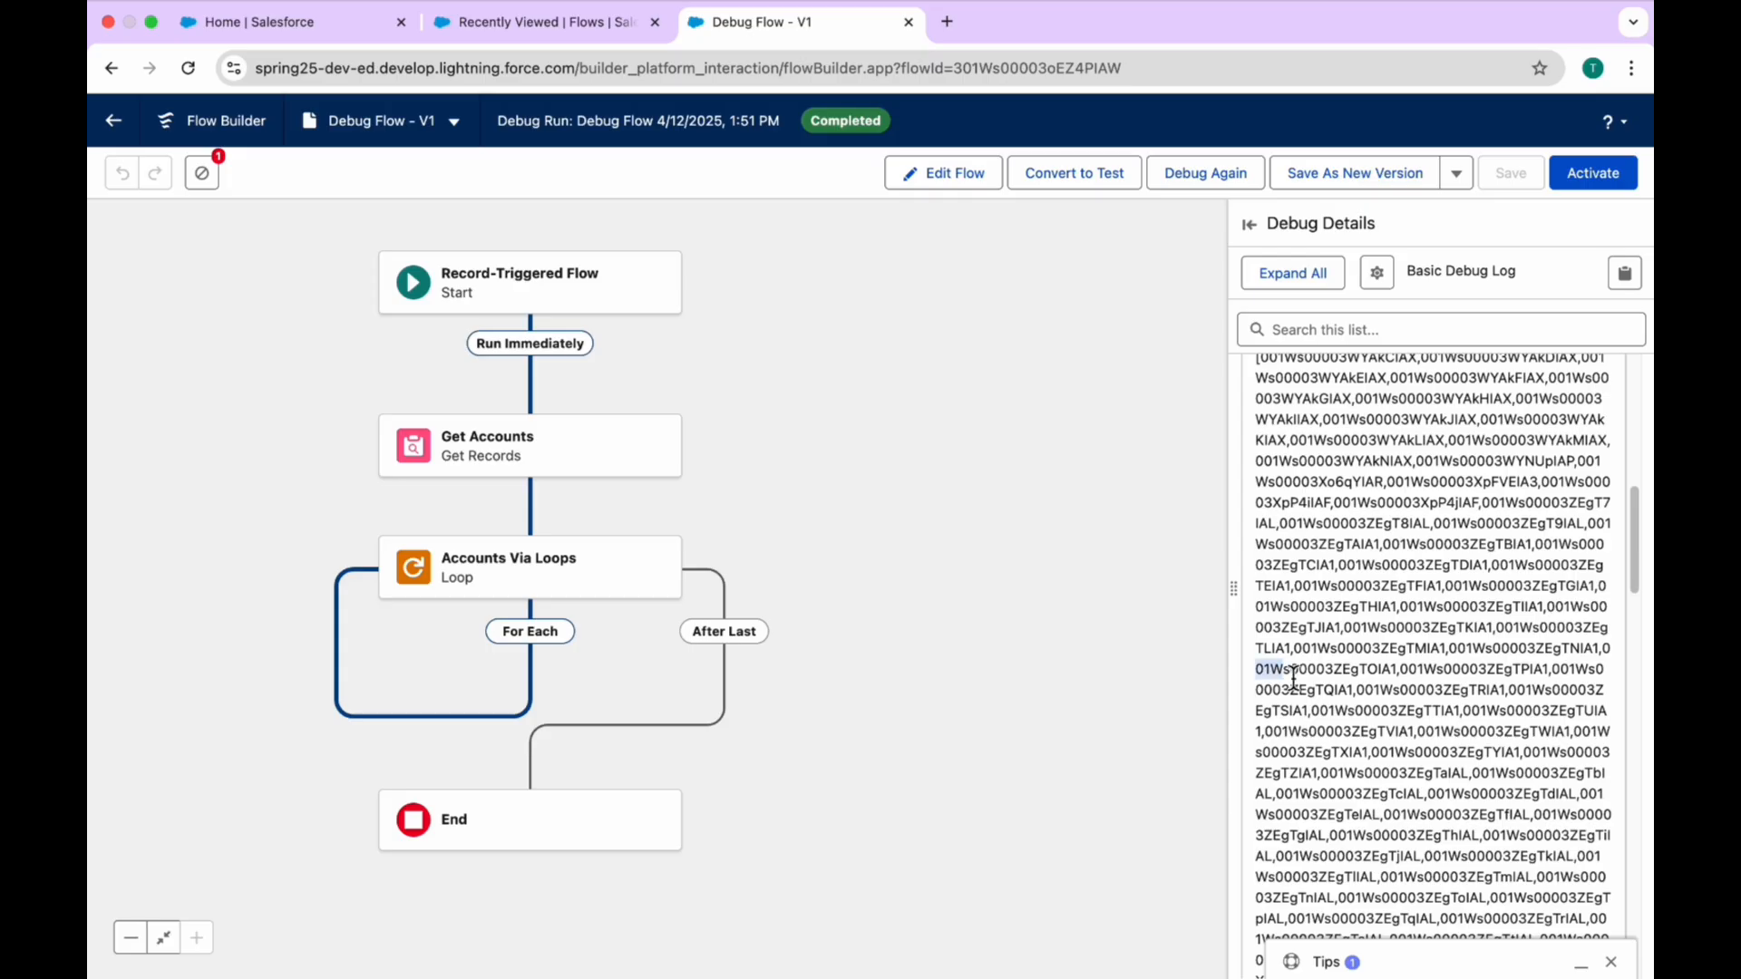
Step: Copy one record ID from the loop entry's details and collapse all debug log entries
left_click_drag(1256, 671, 1400, 668)
key("super+c")
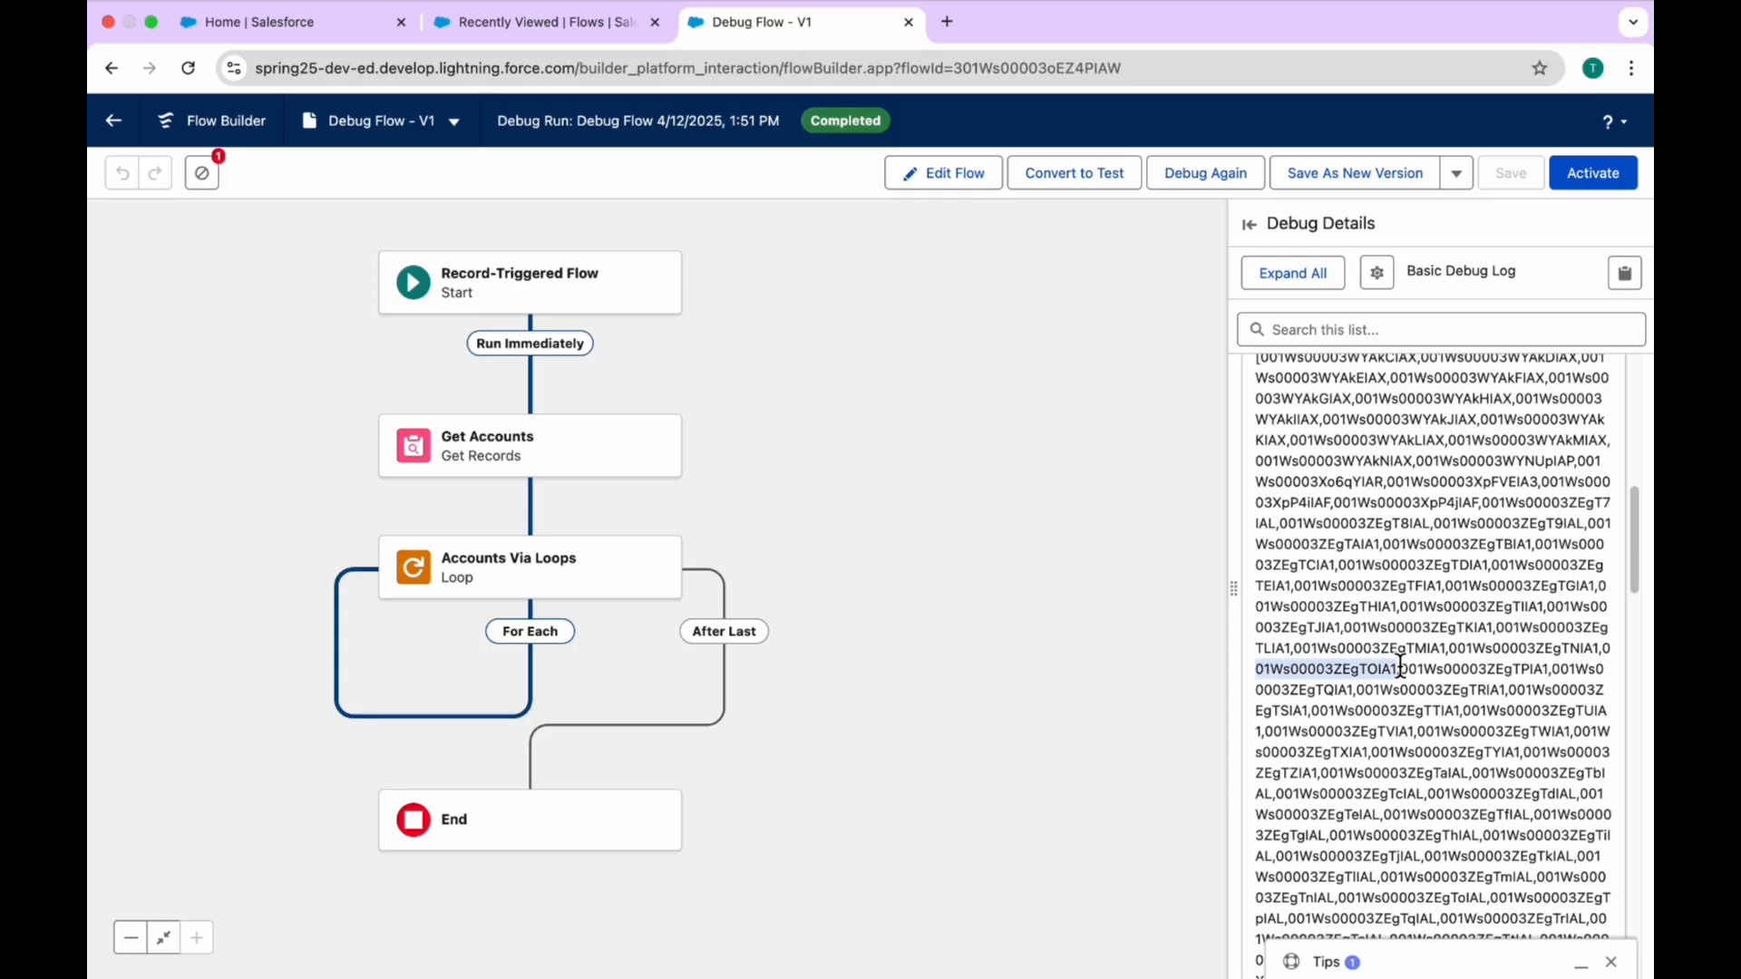
scroll(1360, 634, "up", 3)
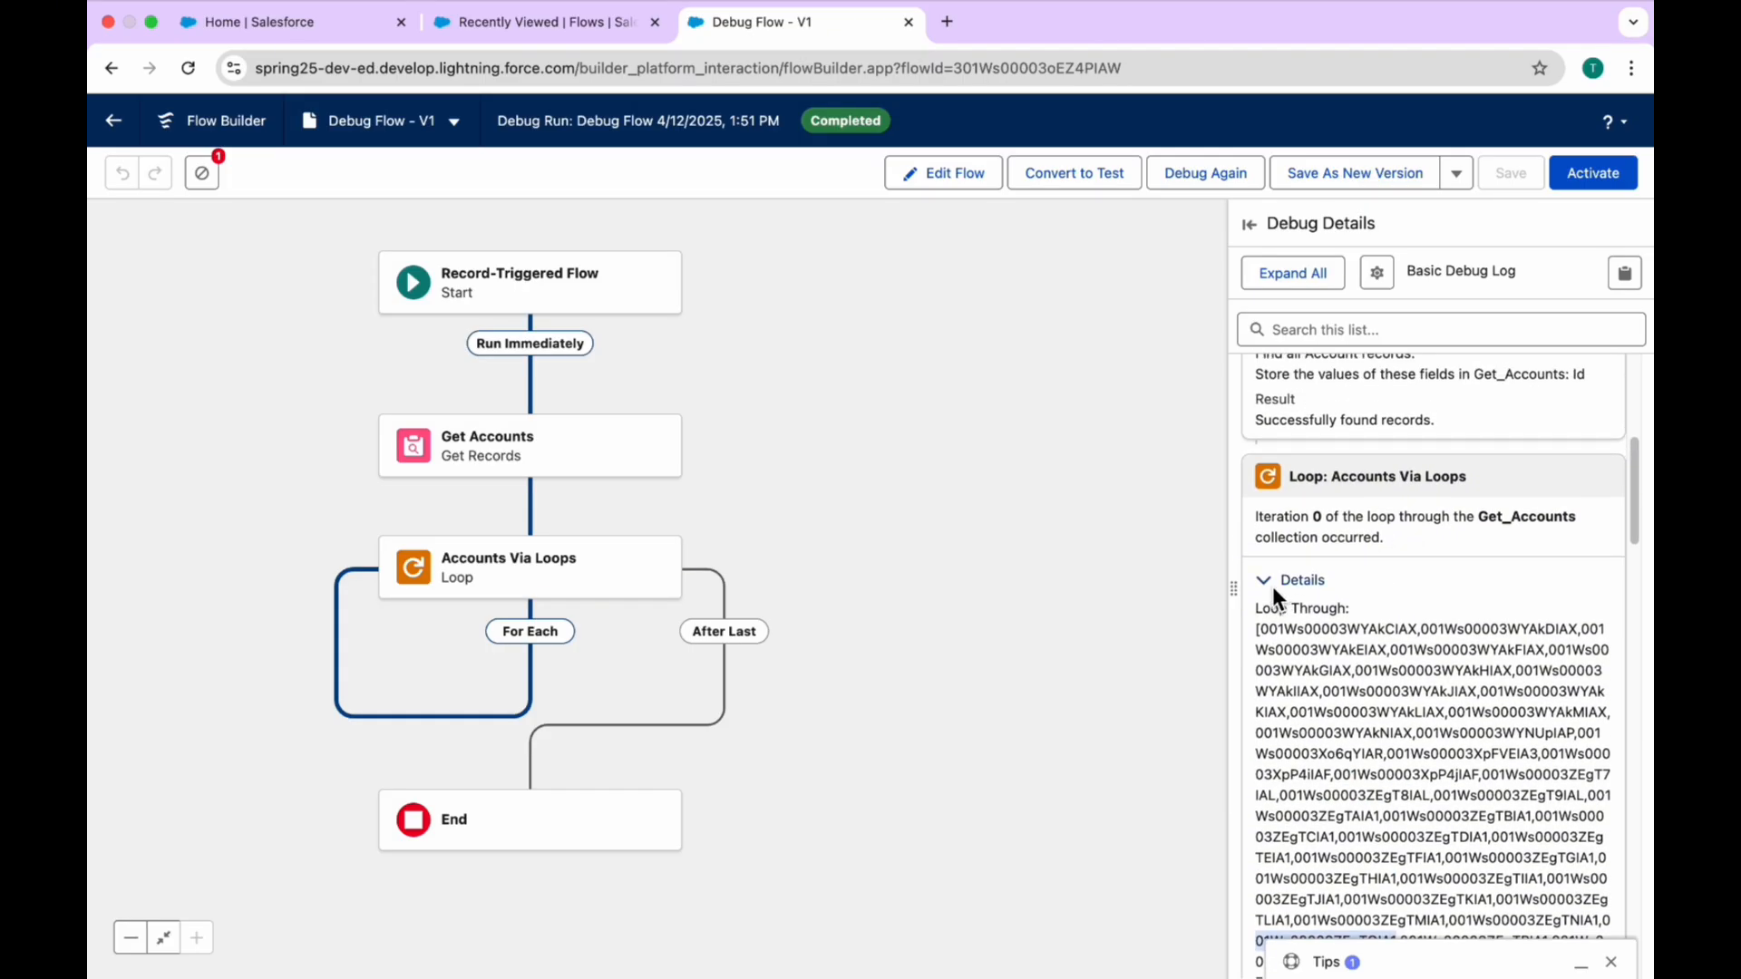
left_click(1271, 584)
scroll(1385, 587, "up", 3)
left_click(1304, 273)
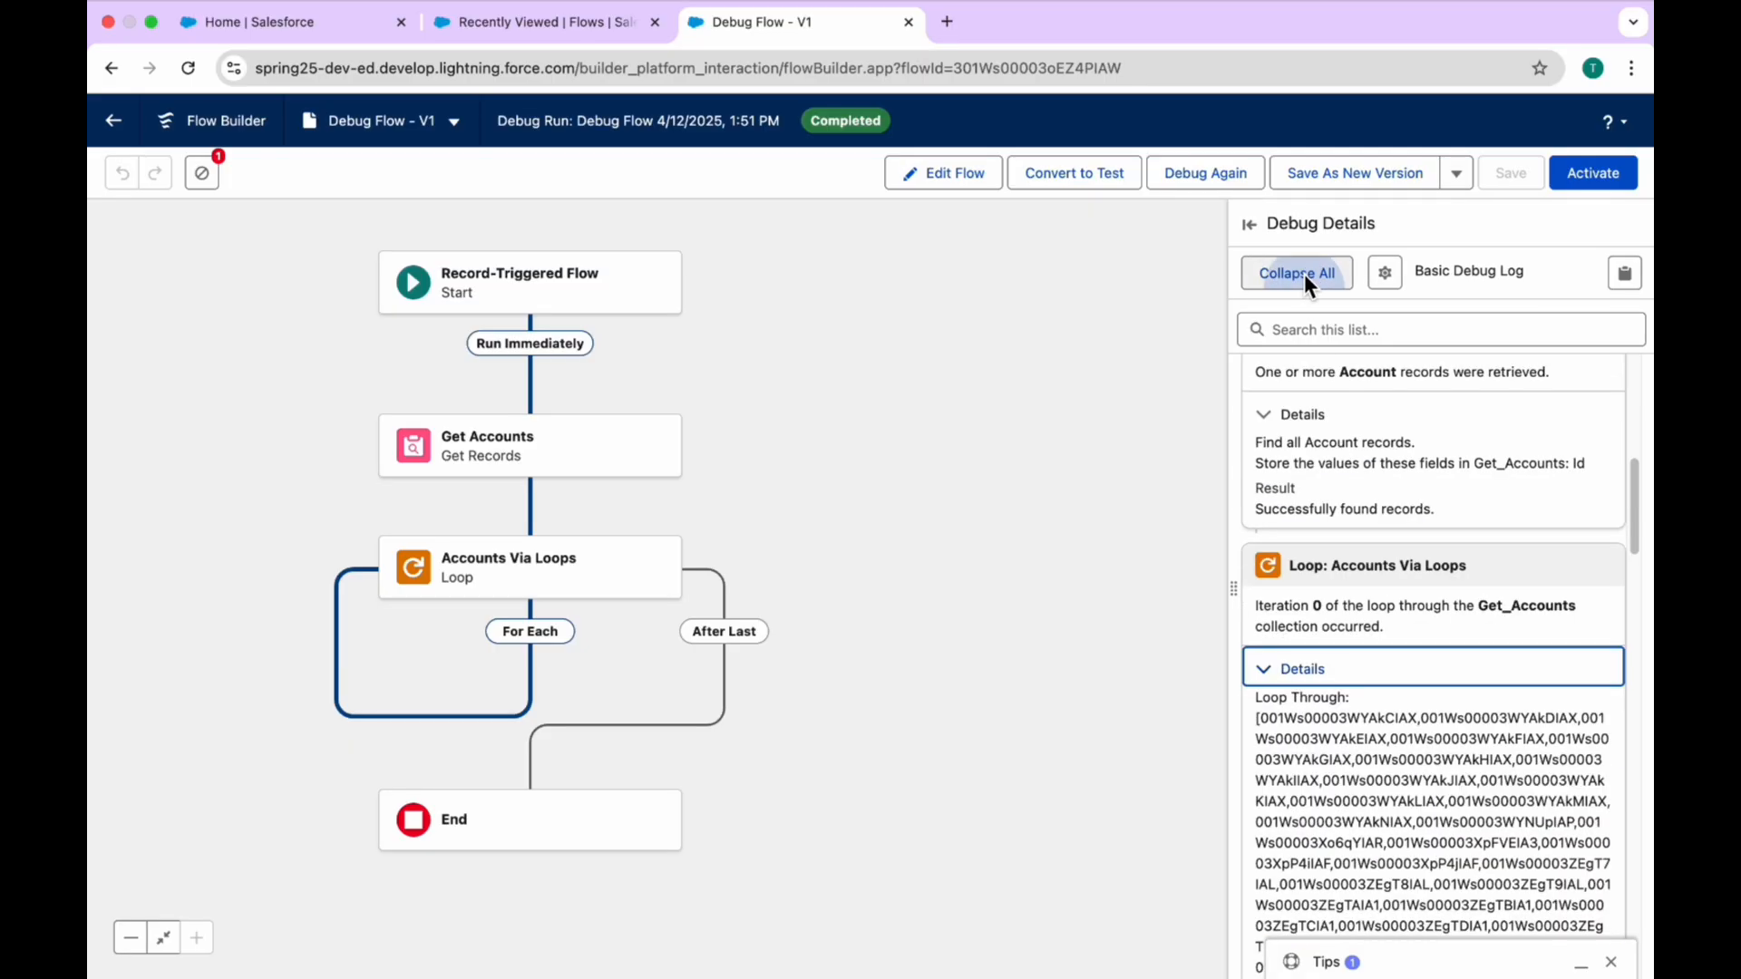
left_click(1303, 273)
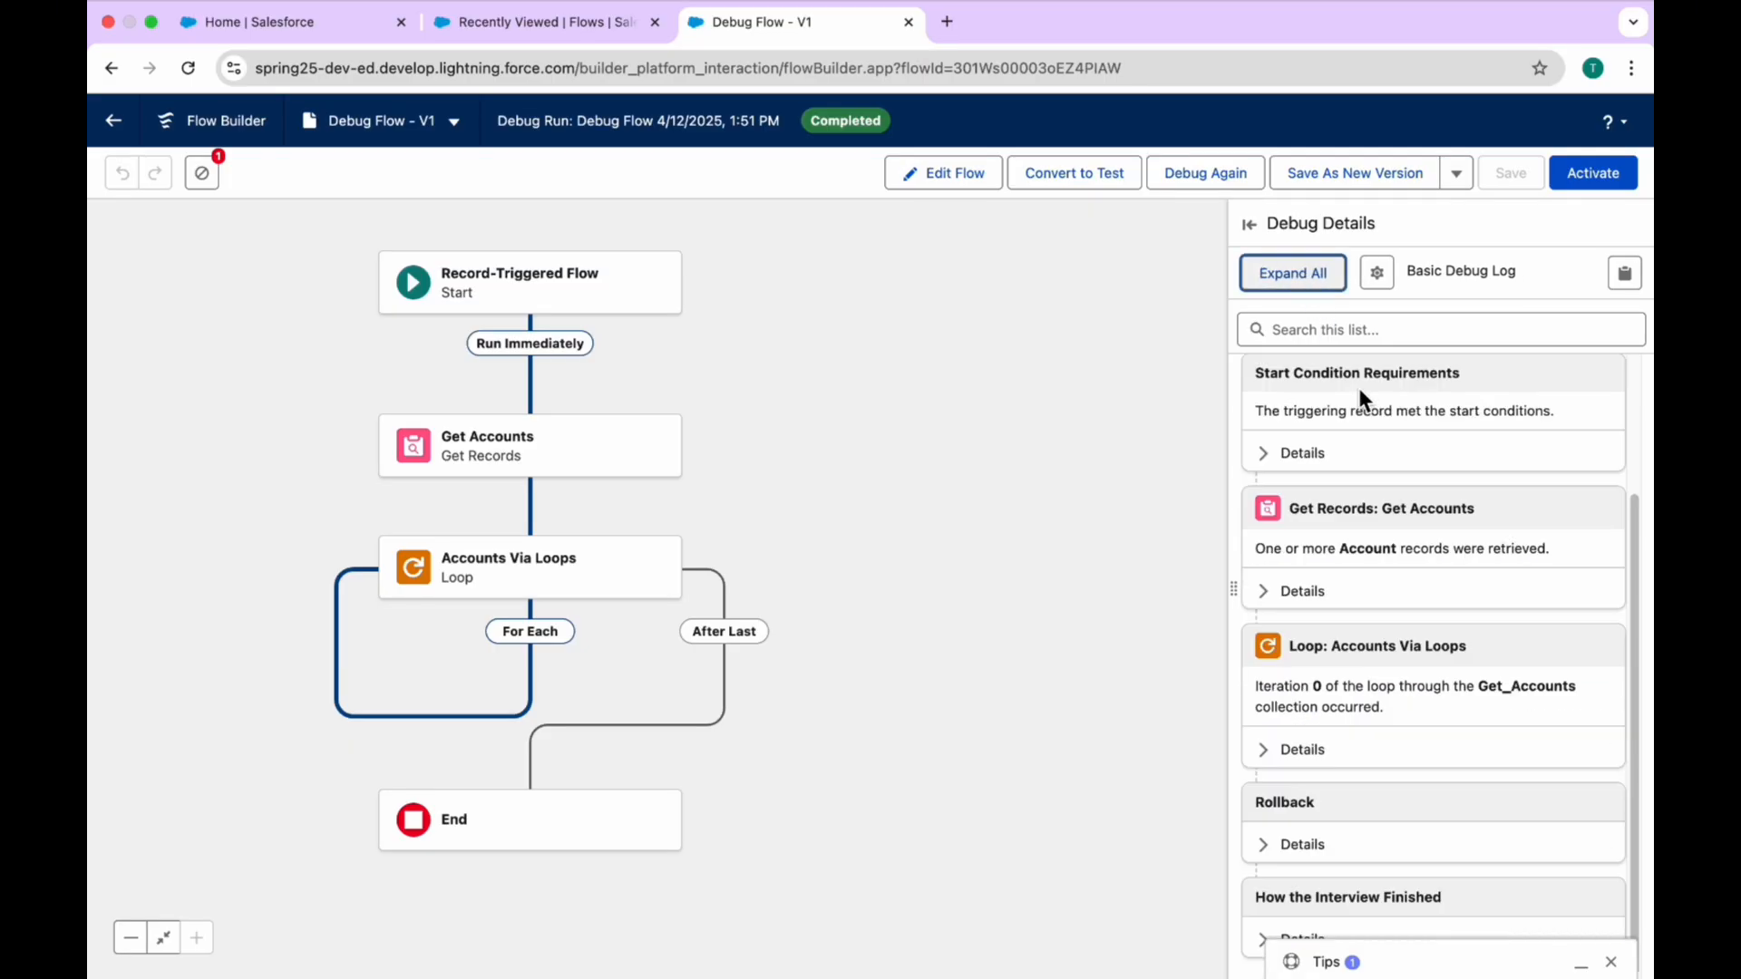
Step: Search the debug log for the copied record ID and, with the search cleared, widen the Debug Details area
left_click(1313, 329)
key("super+v")
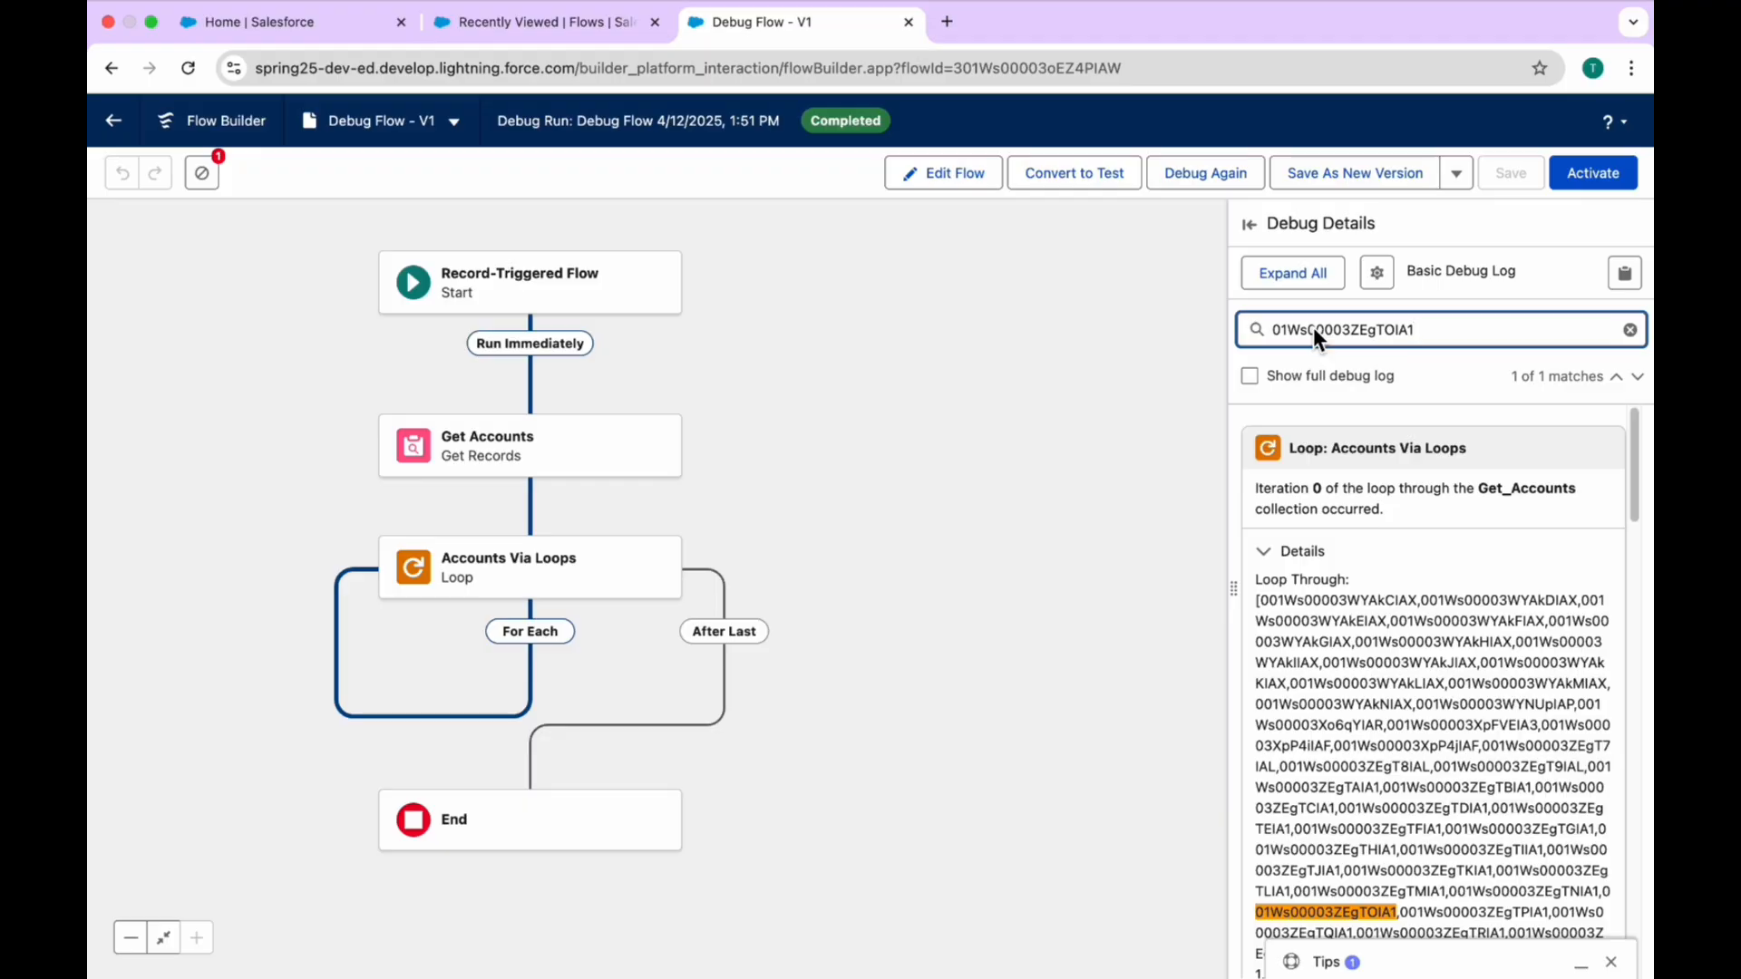
scroll(1461, 883, "down", 3)
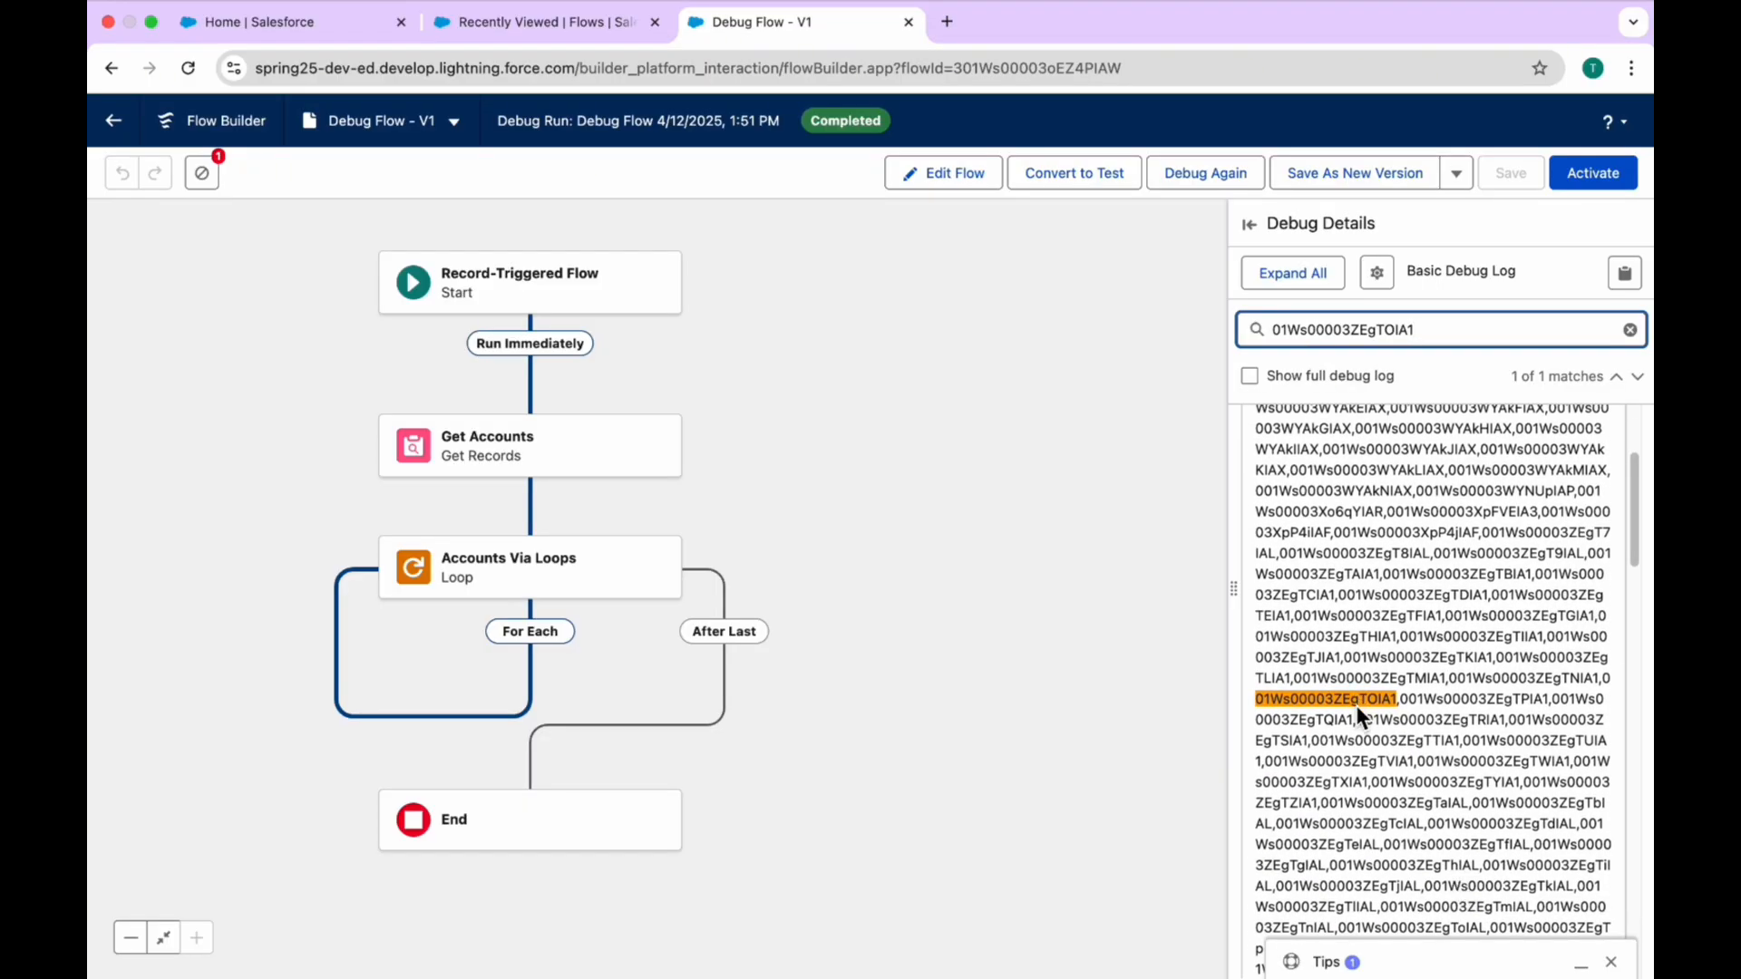
scroll(1364, 710, "up", 3)
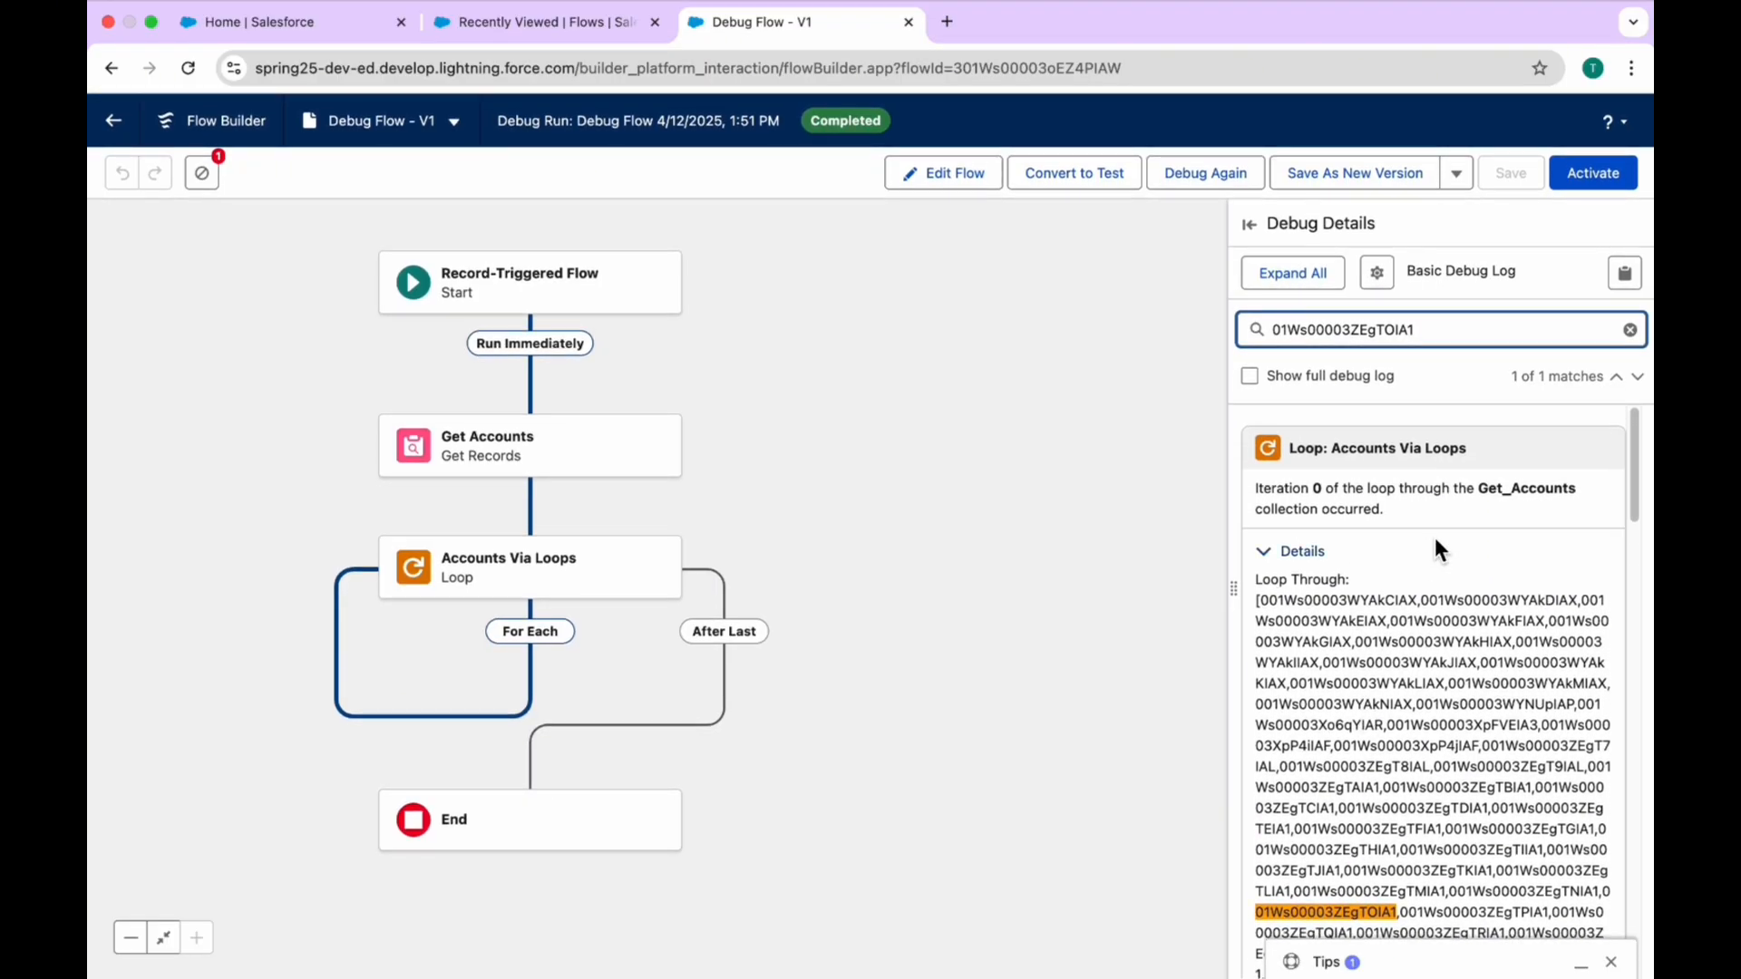
scroll(1441, 689, "down", 5)
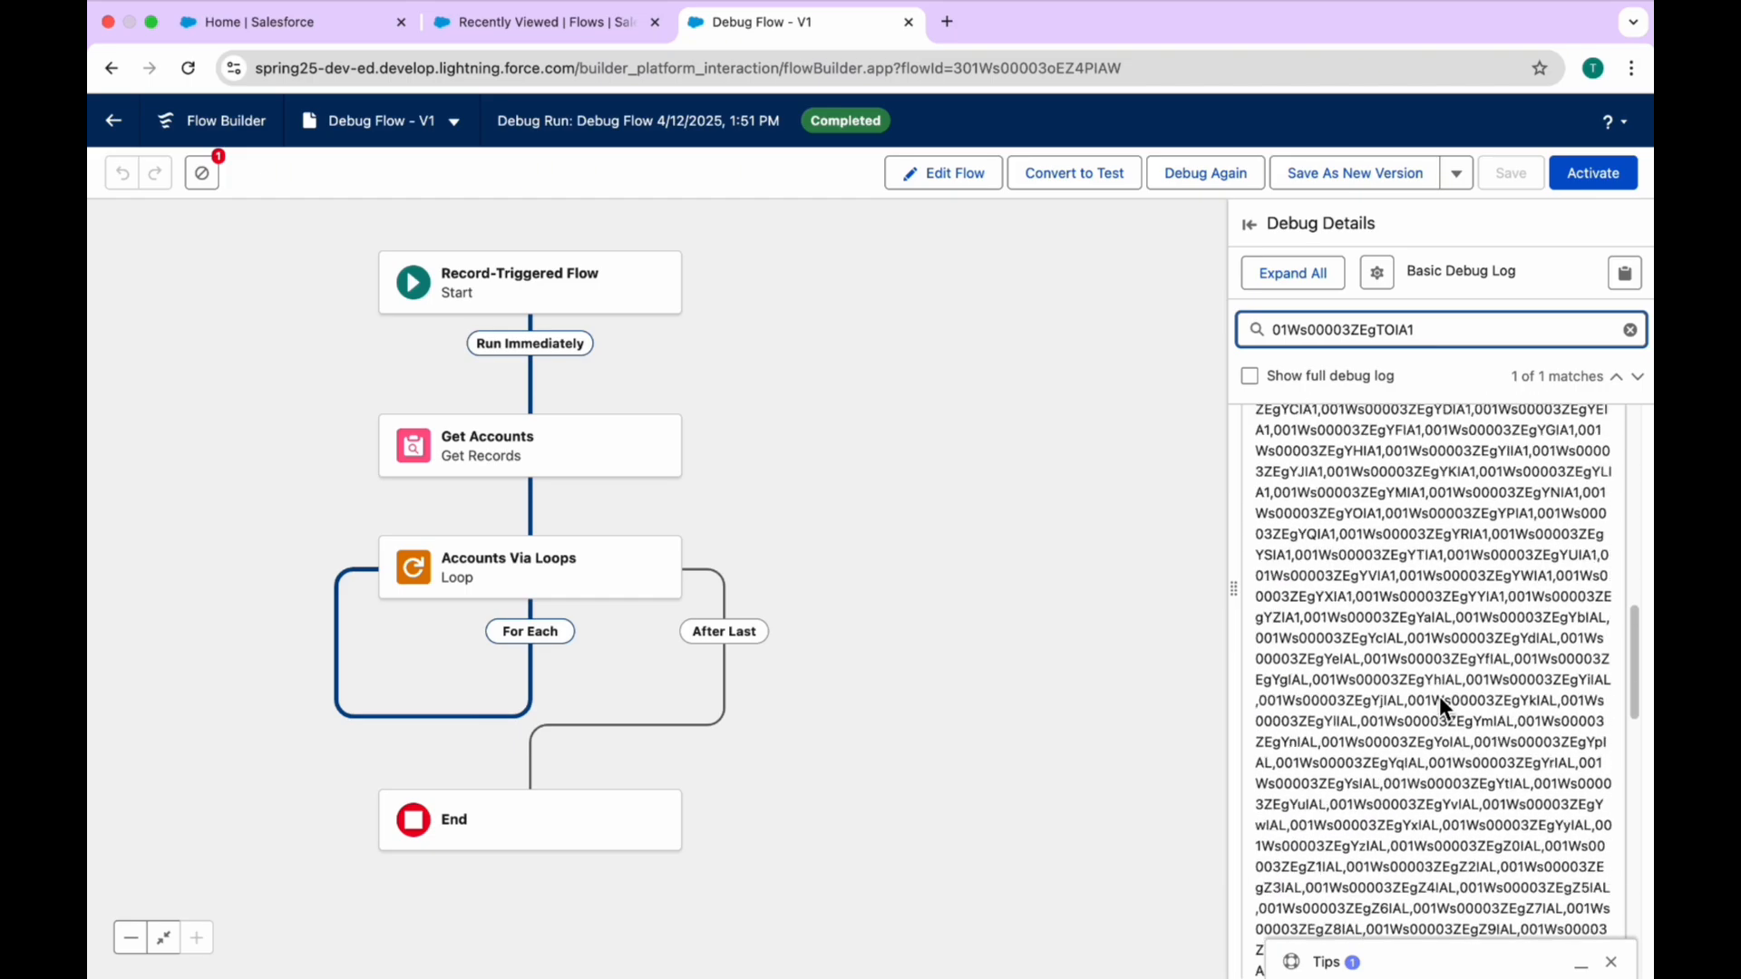
scroll(1437, 693, "up", 5)
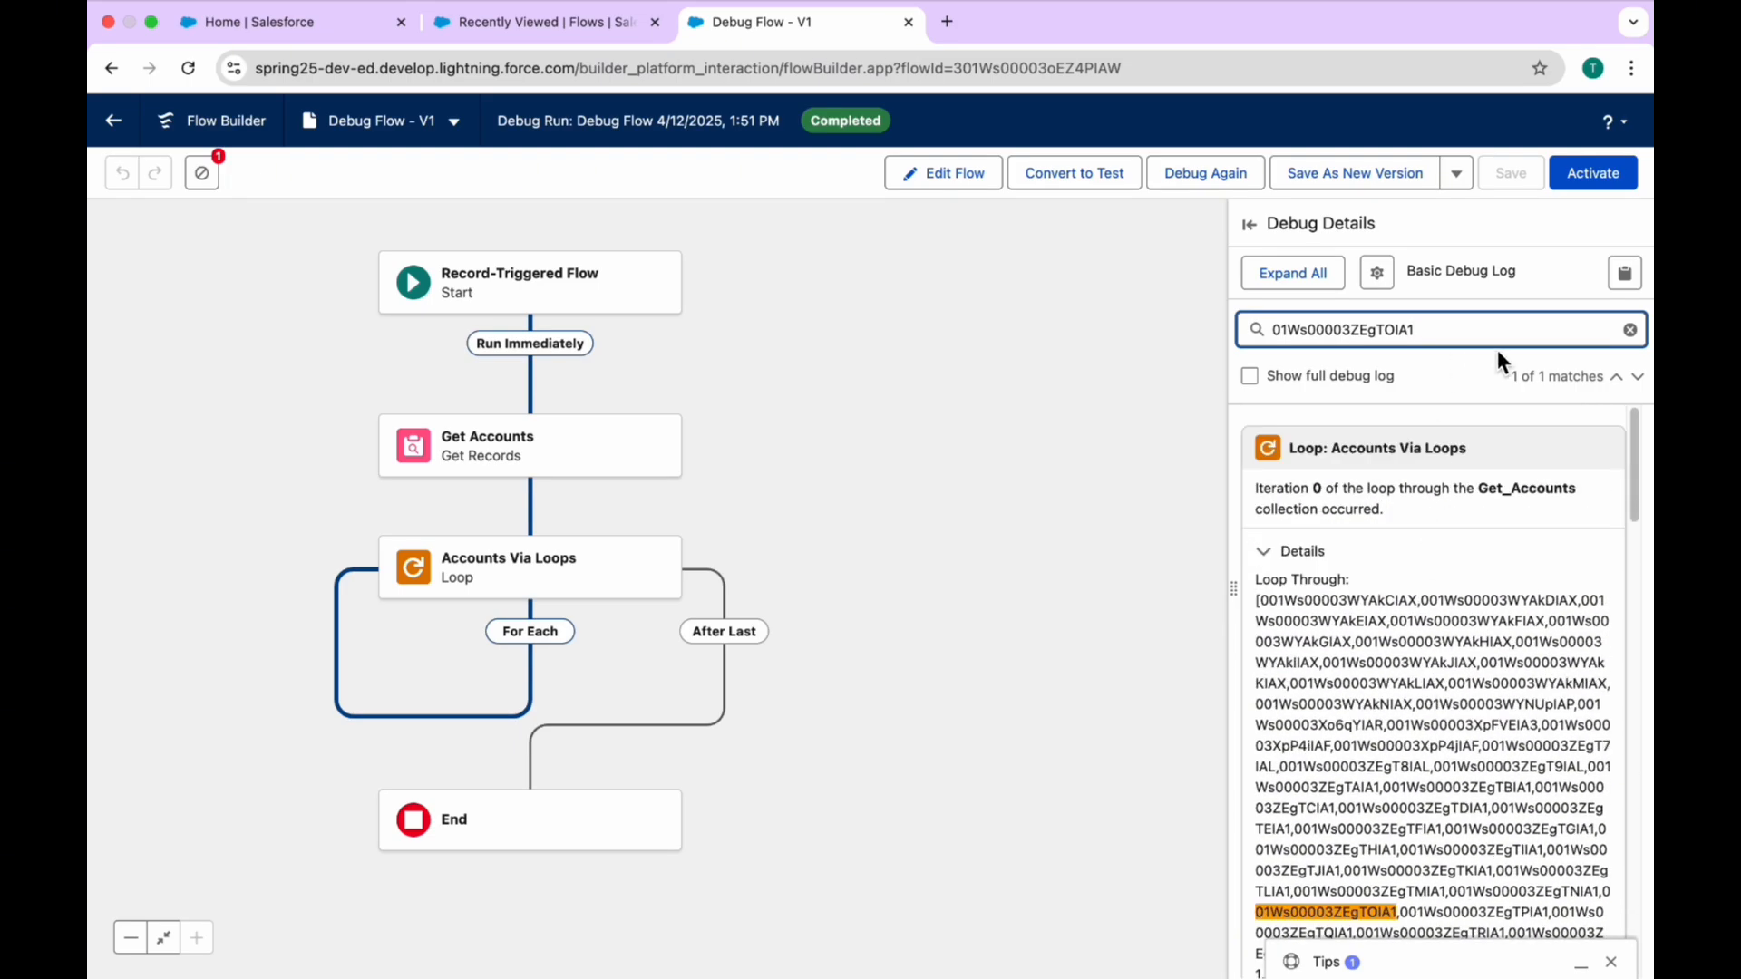
left_click(1629, 330)
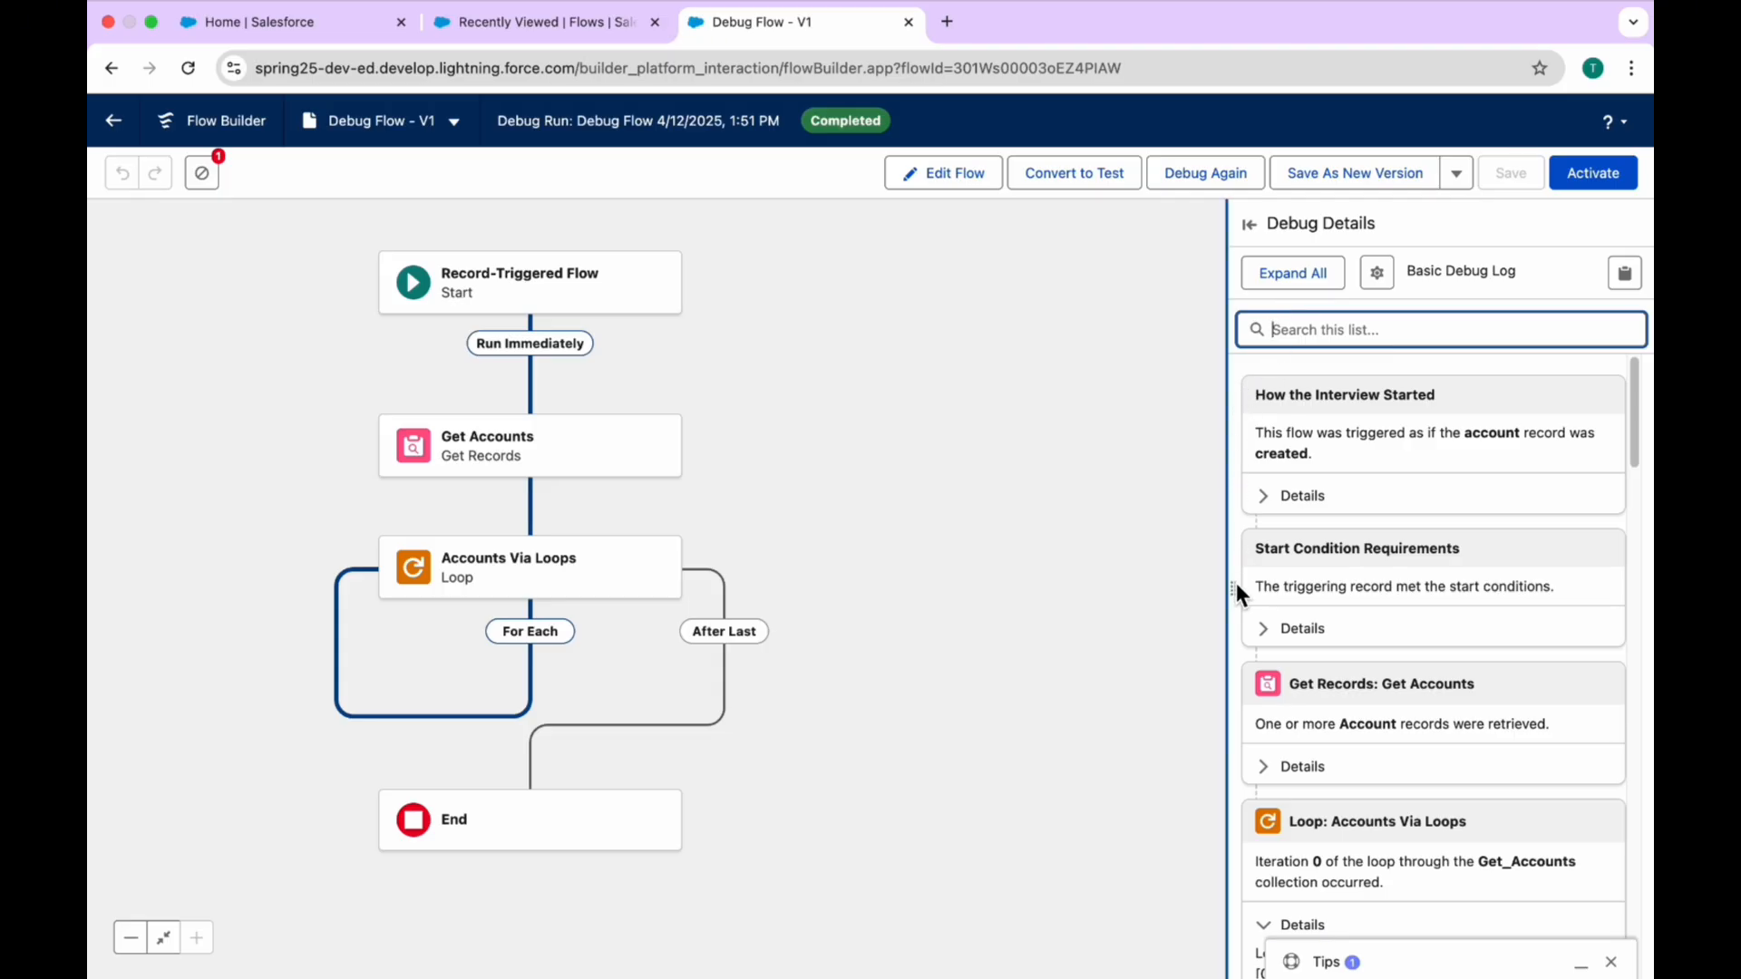
left_click_drag(1234, 586, 955, 592)
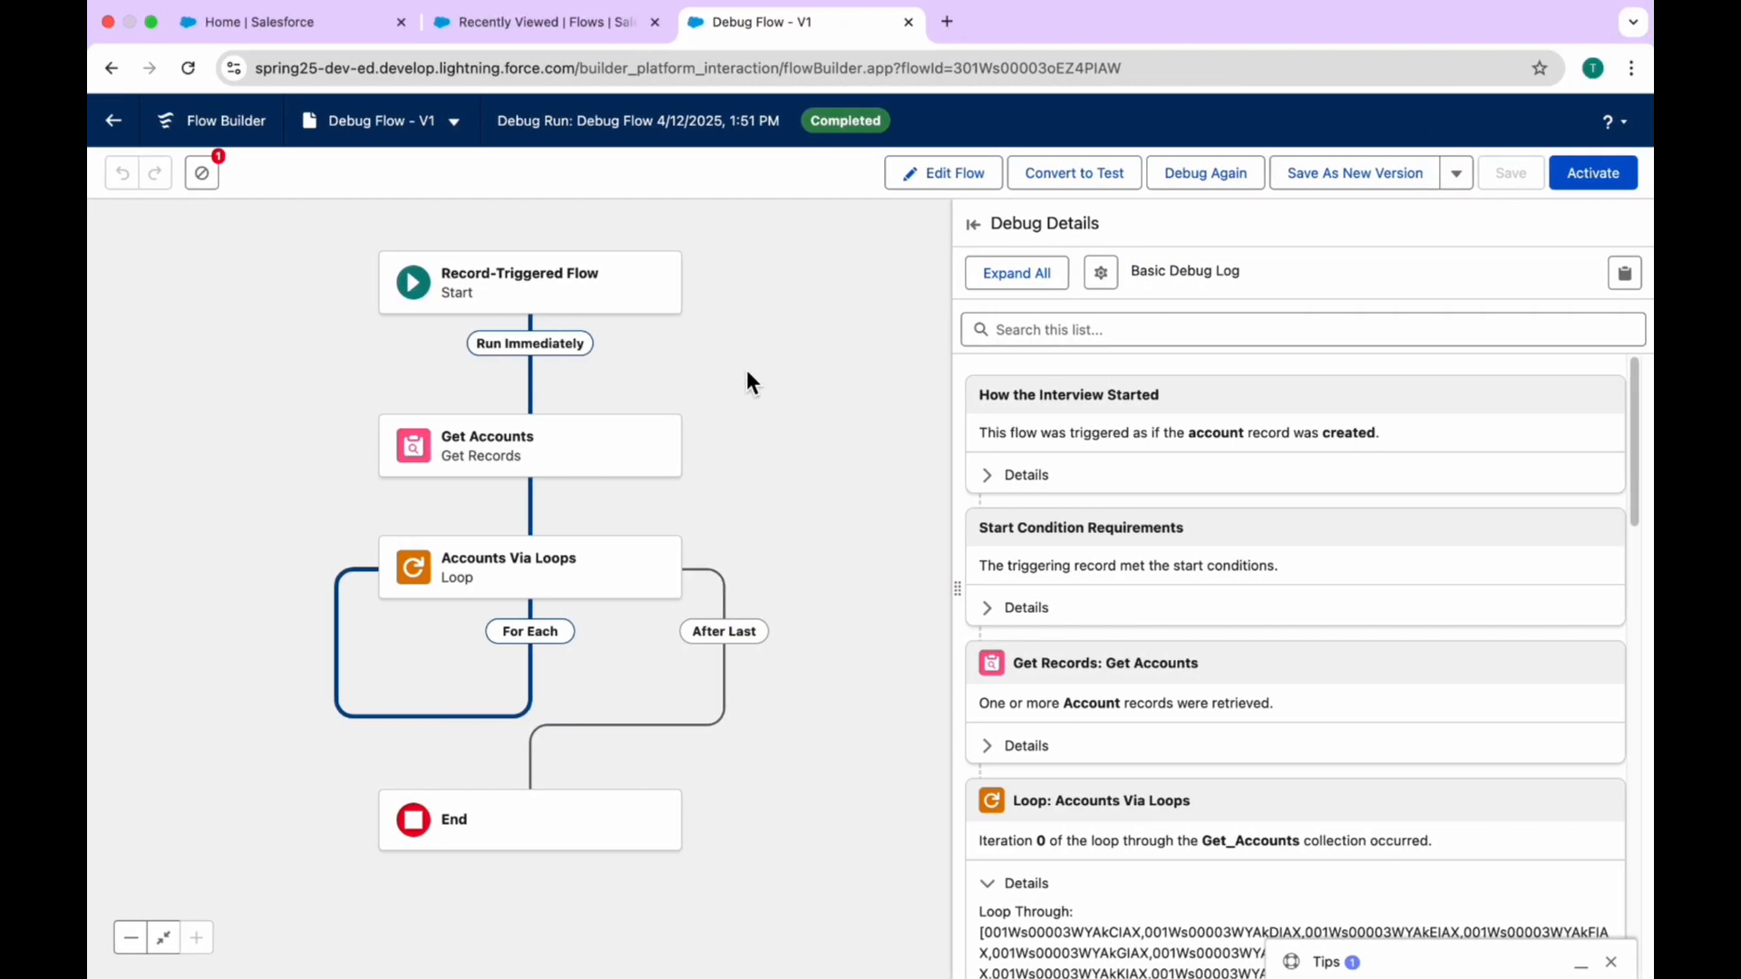
Step: Return to editing the flow and add a Send Email action between the Accounts Via Loops loop and the End element
left_click(947, 172)
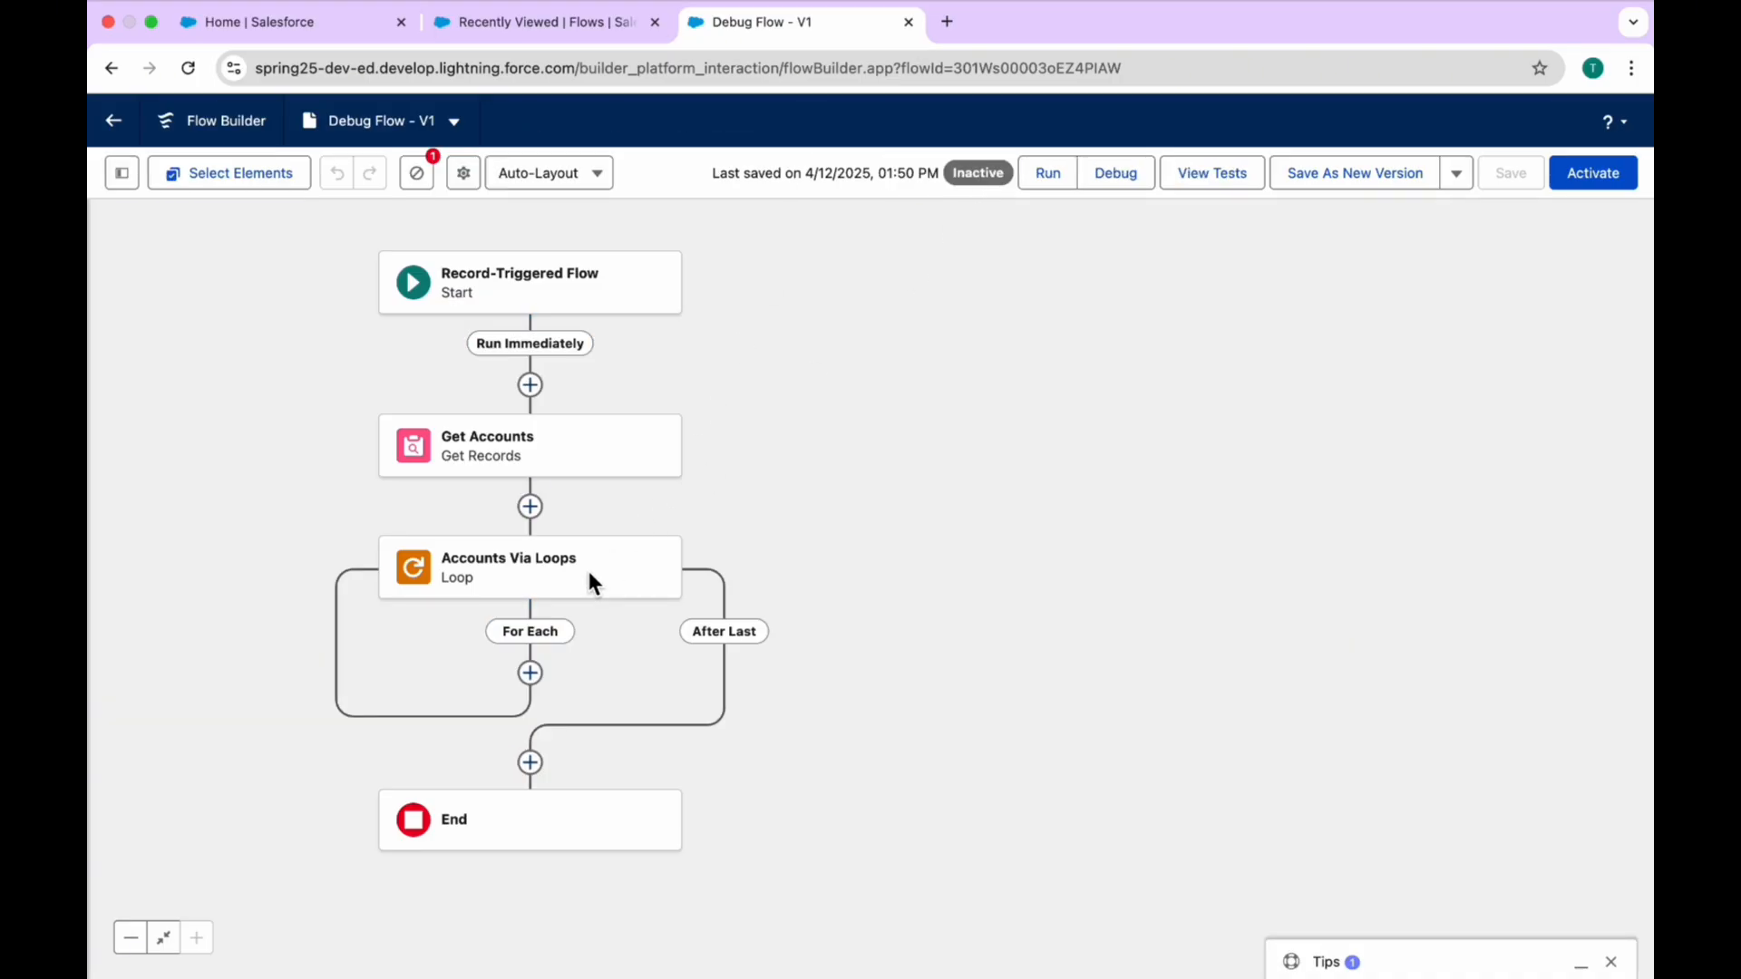
left_click(531, 763)
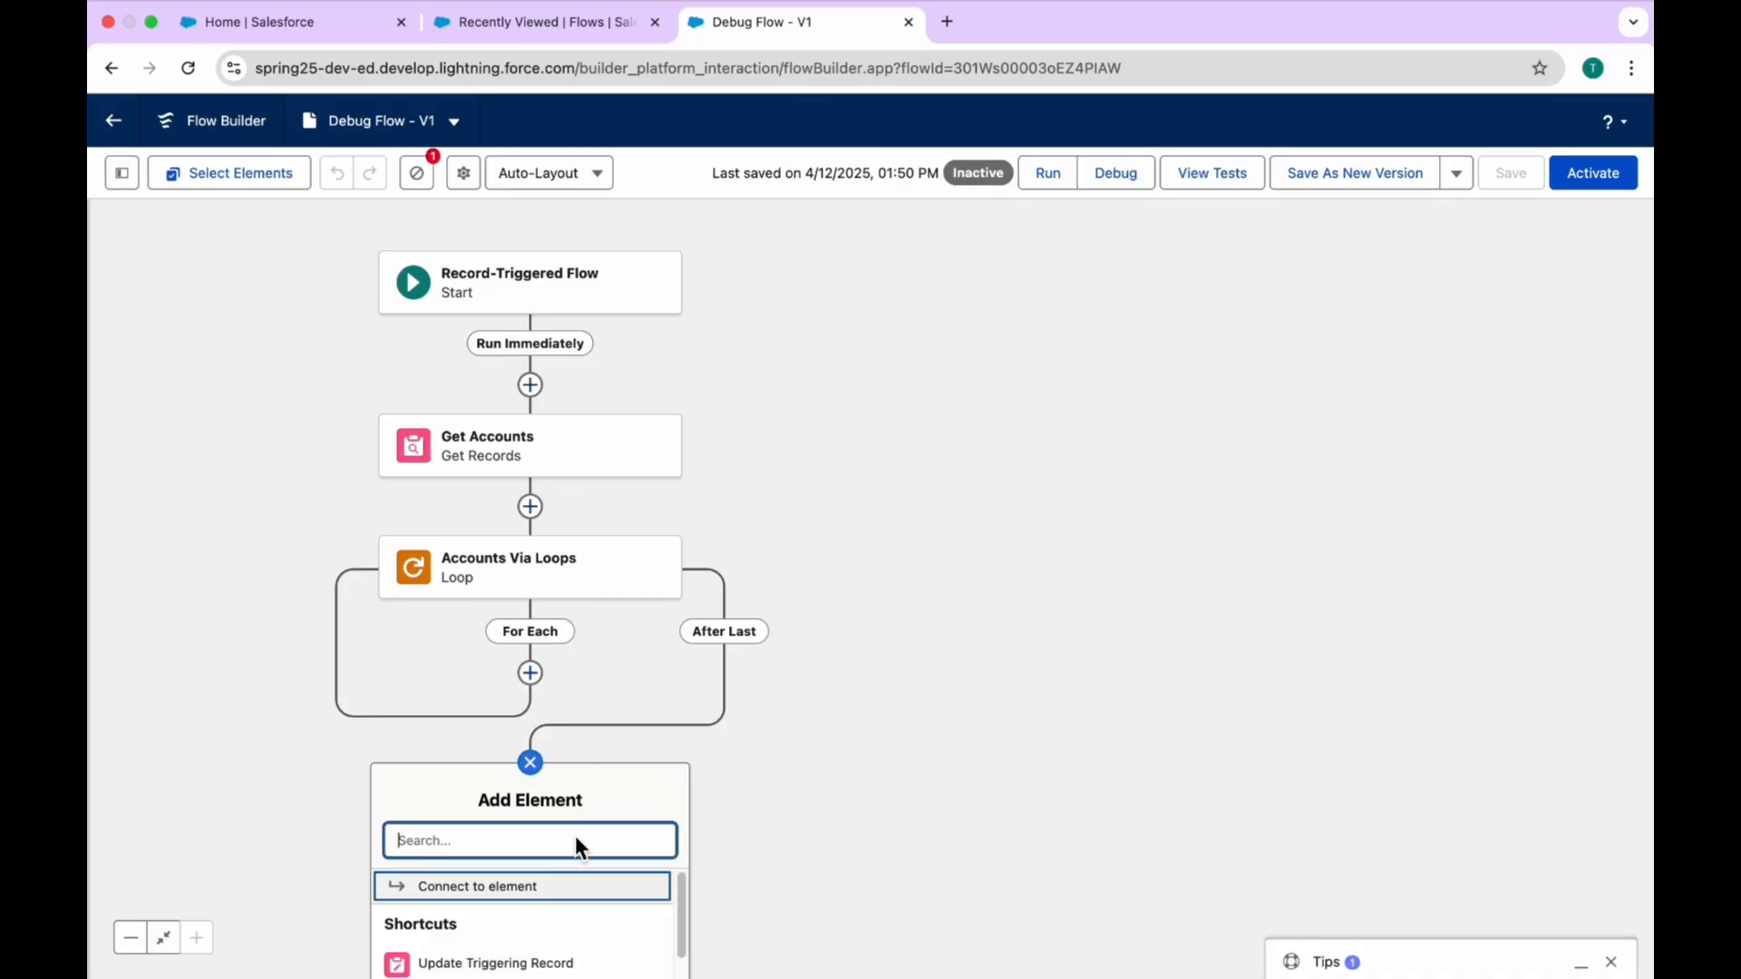
left_click_drag(944, 738, 976, 313)
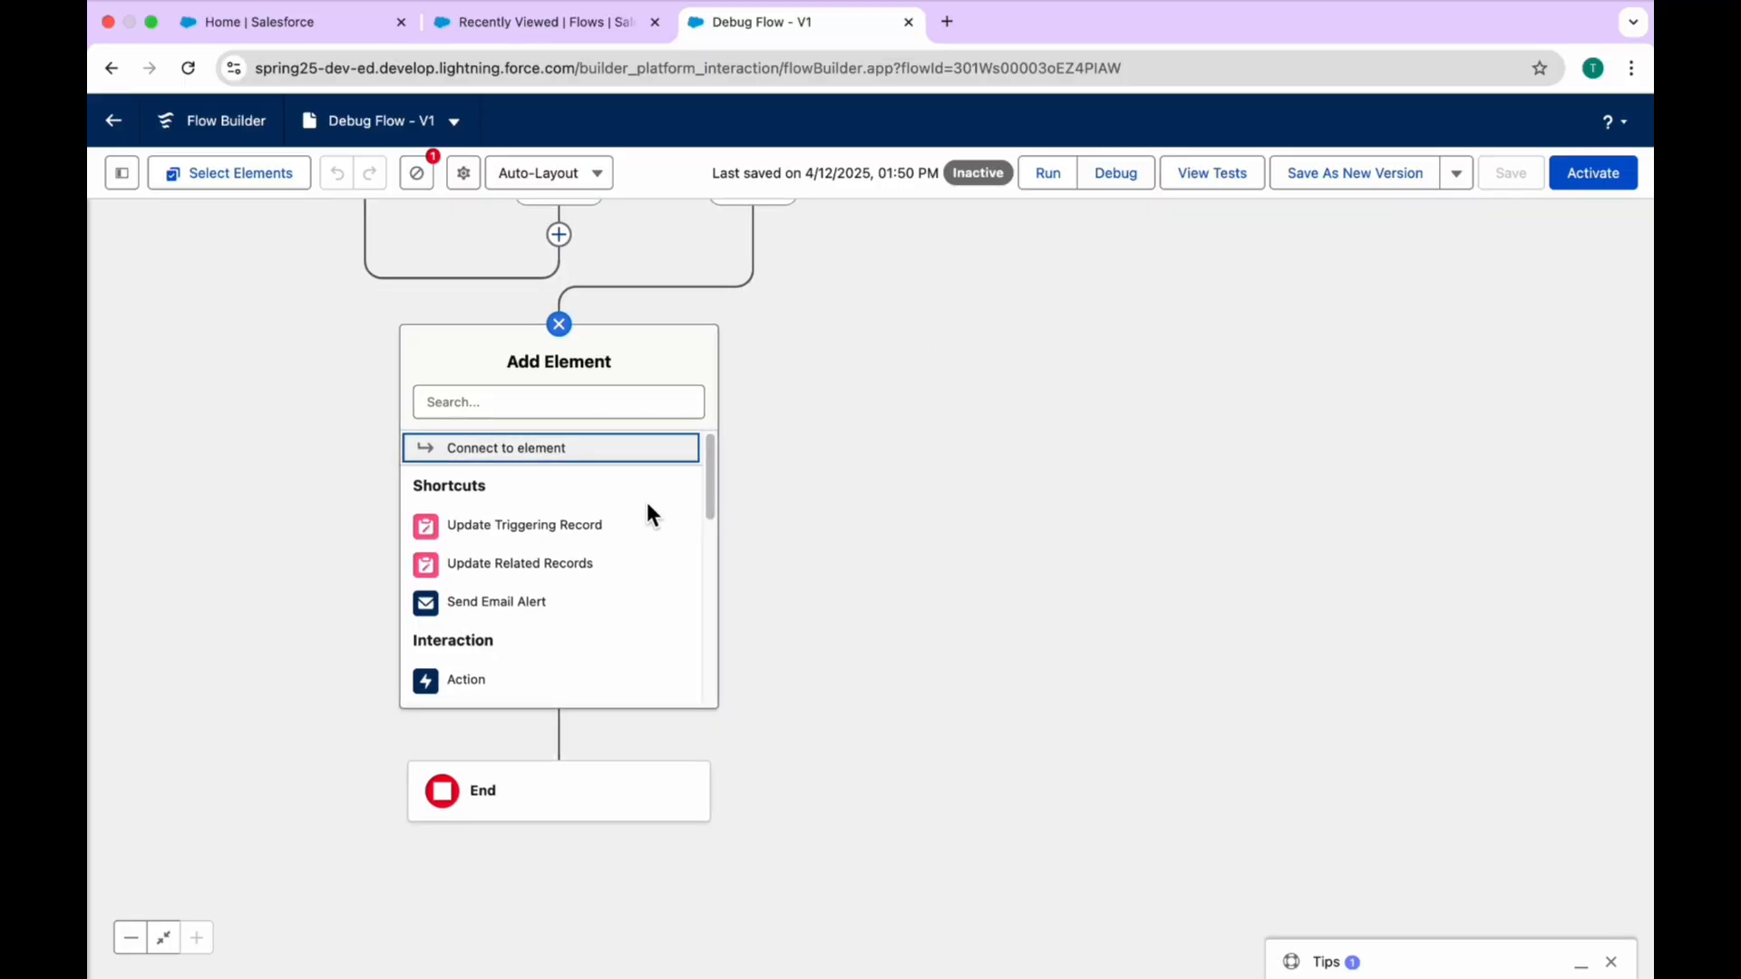
left_click(502, 679)
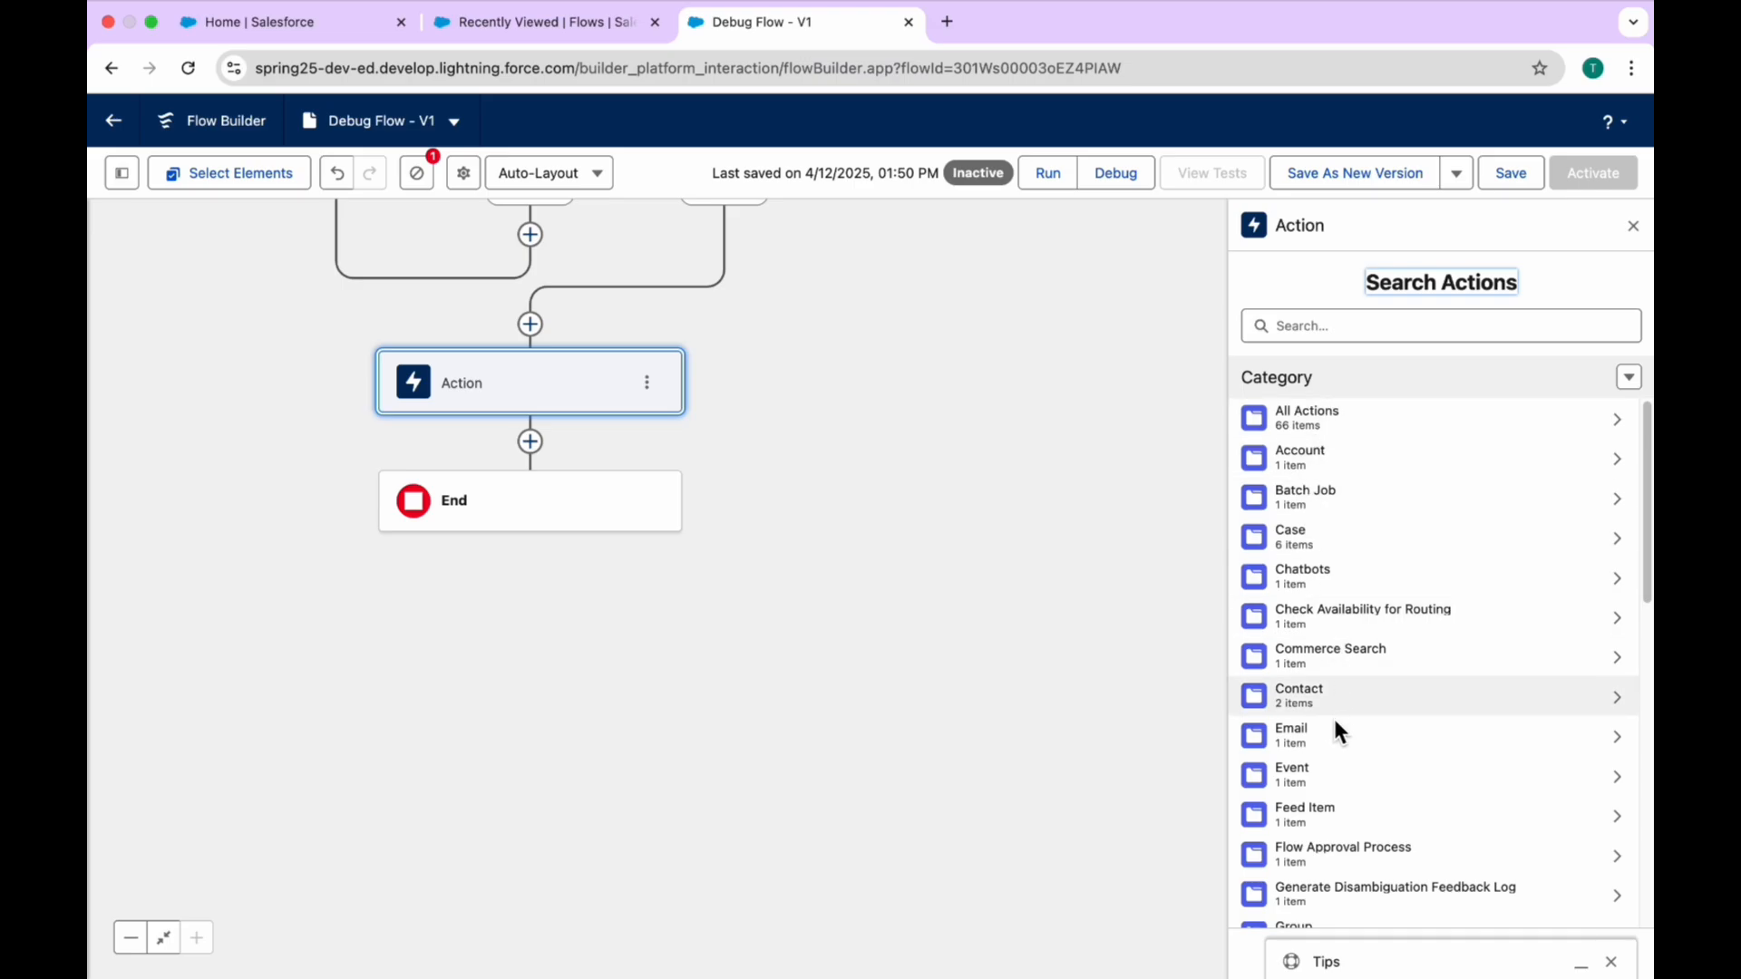
left_click(1316, 734)
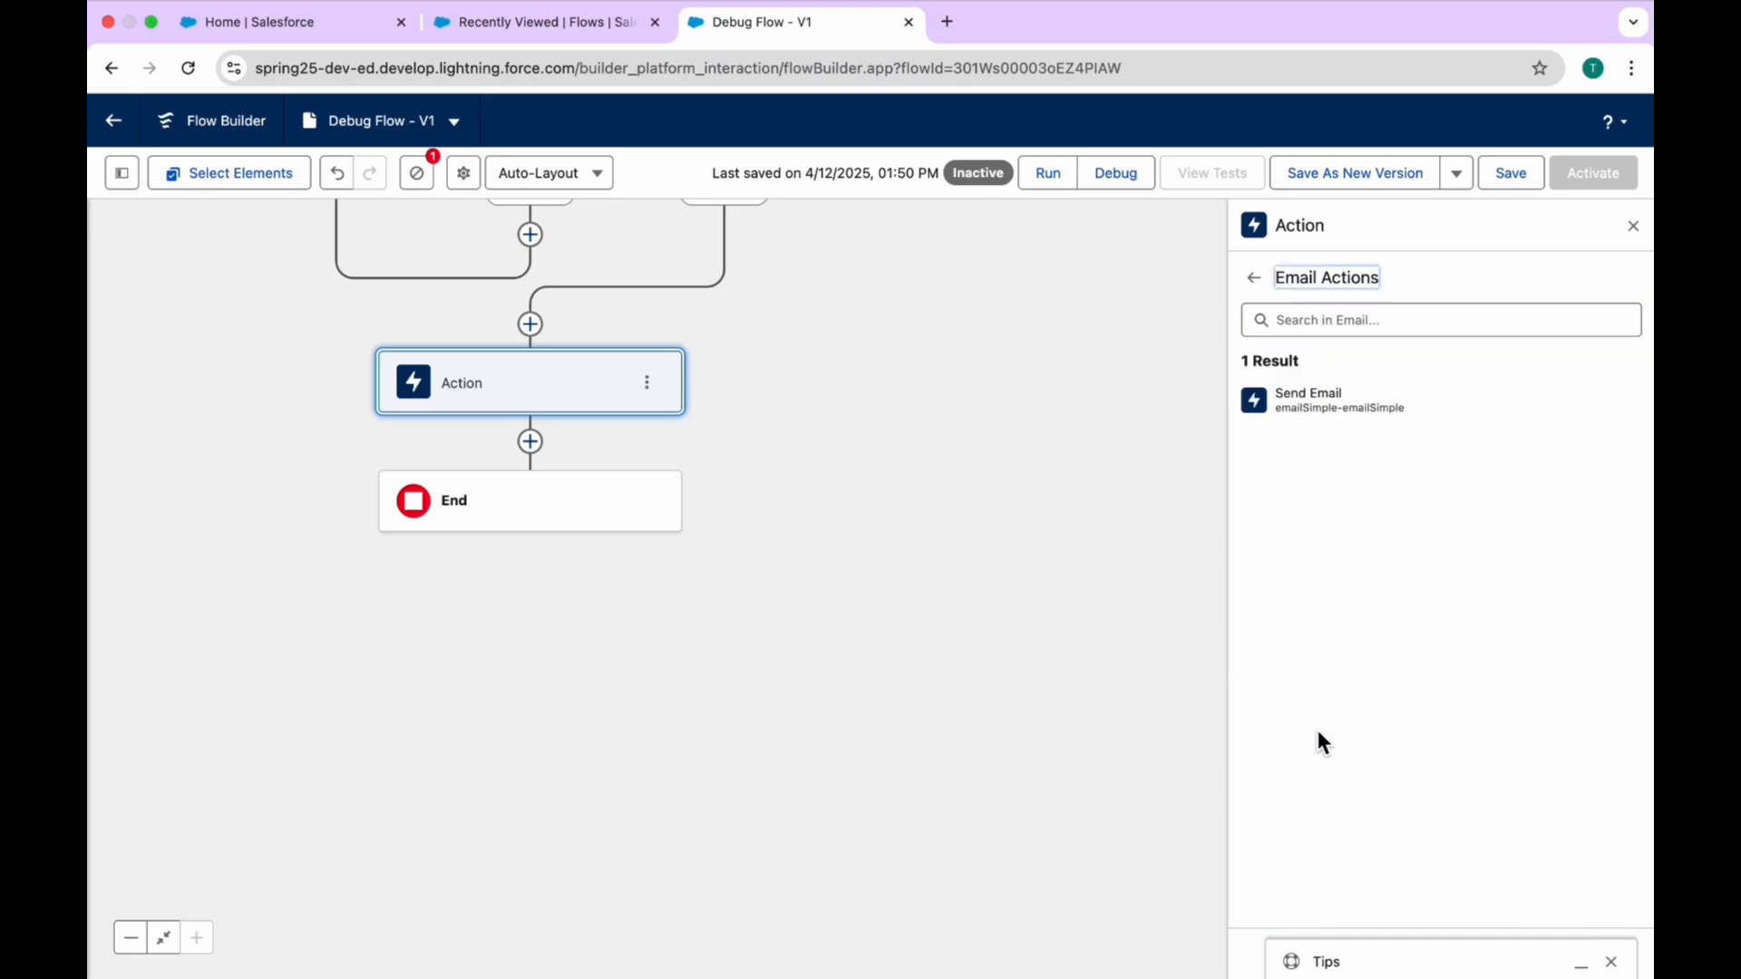
left_click(1322, 392)
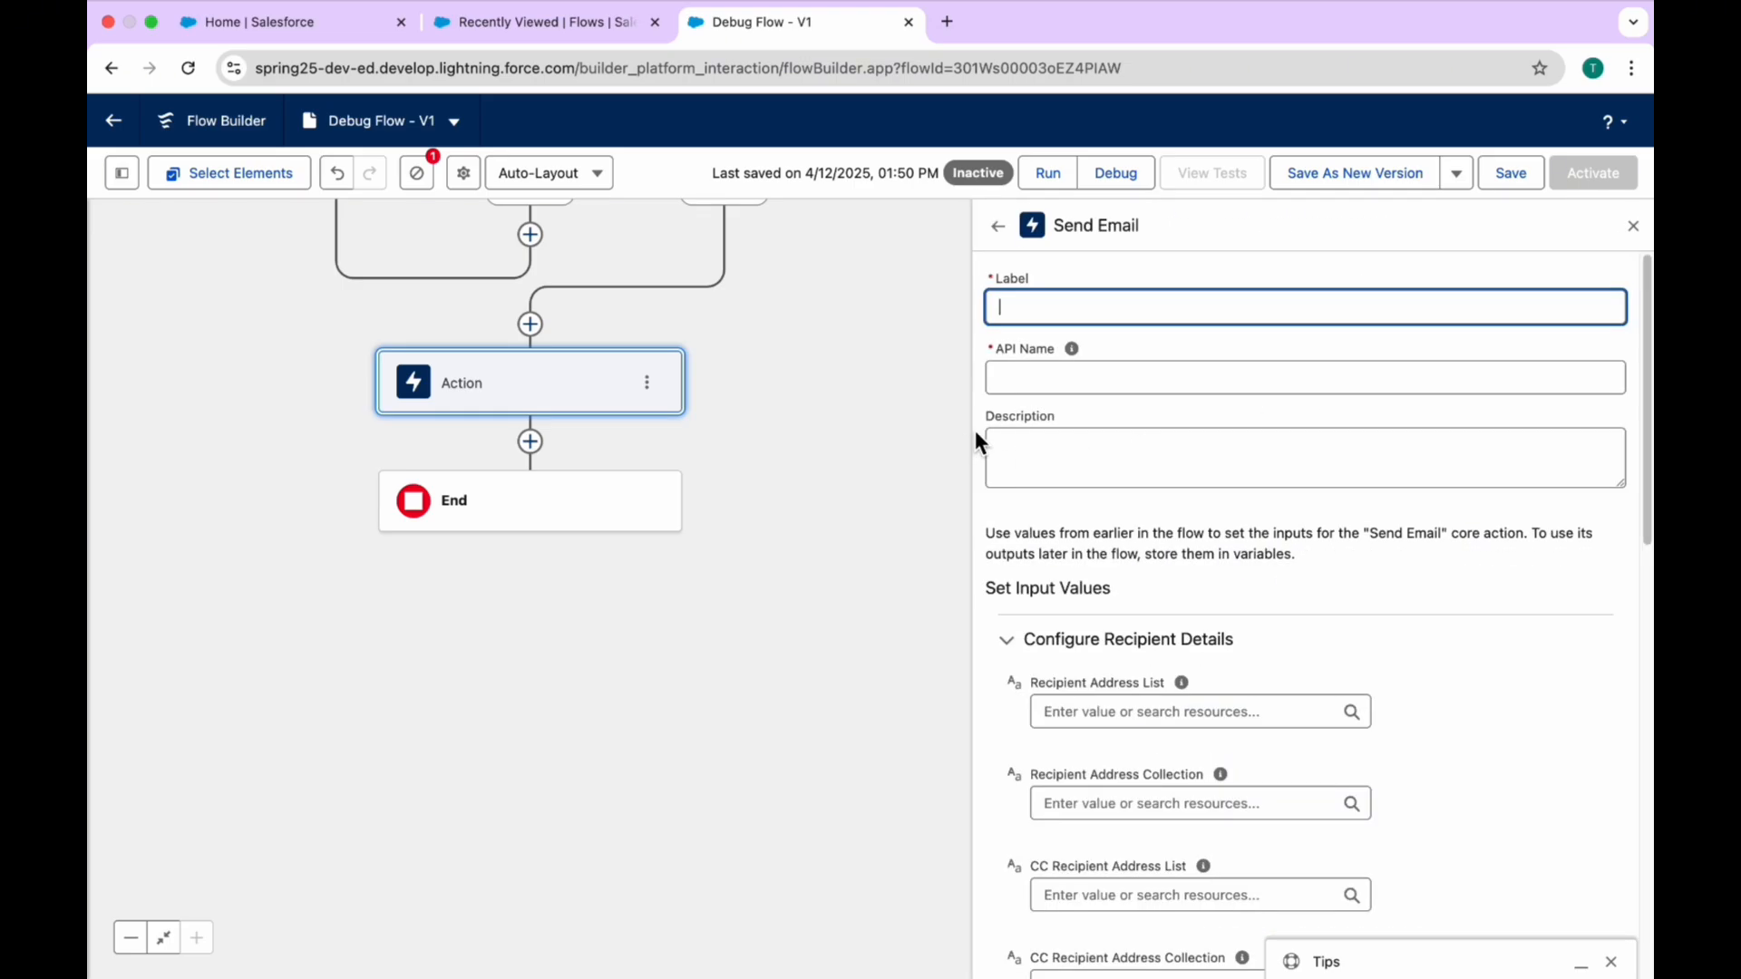
Step: Examine the Send Email action's recipient and sender settings, including the input options for Sender Type
scroll(1291, 549, "down", 7)
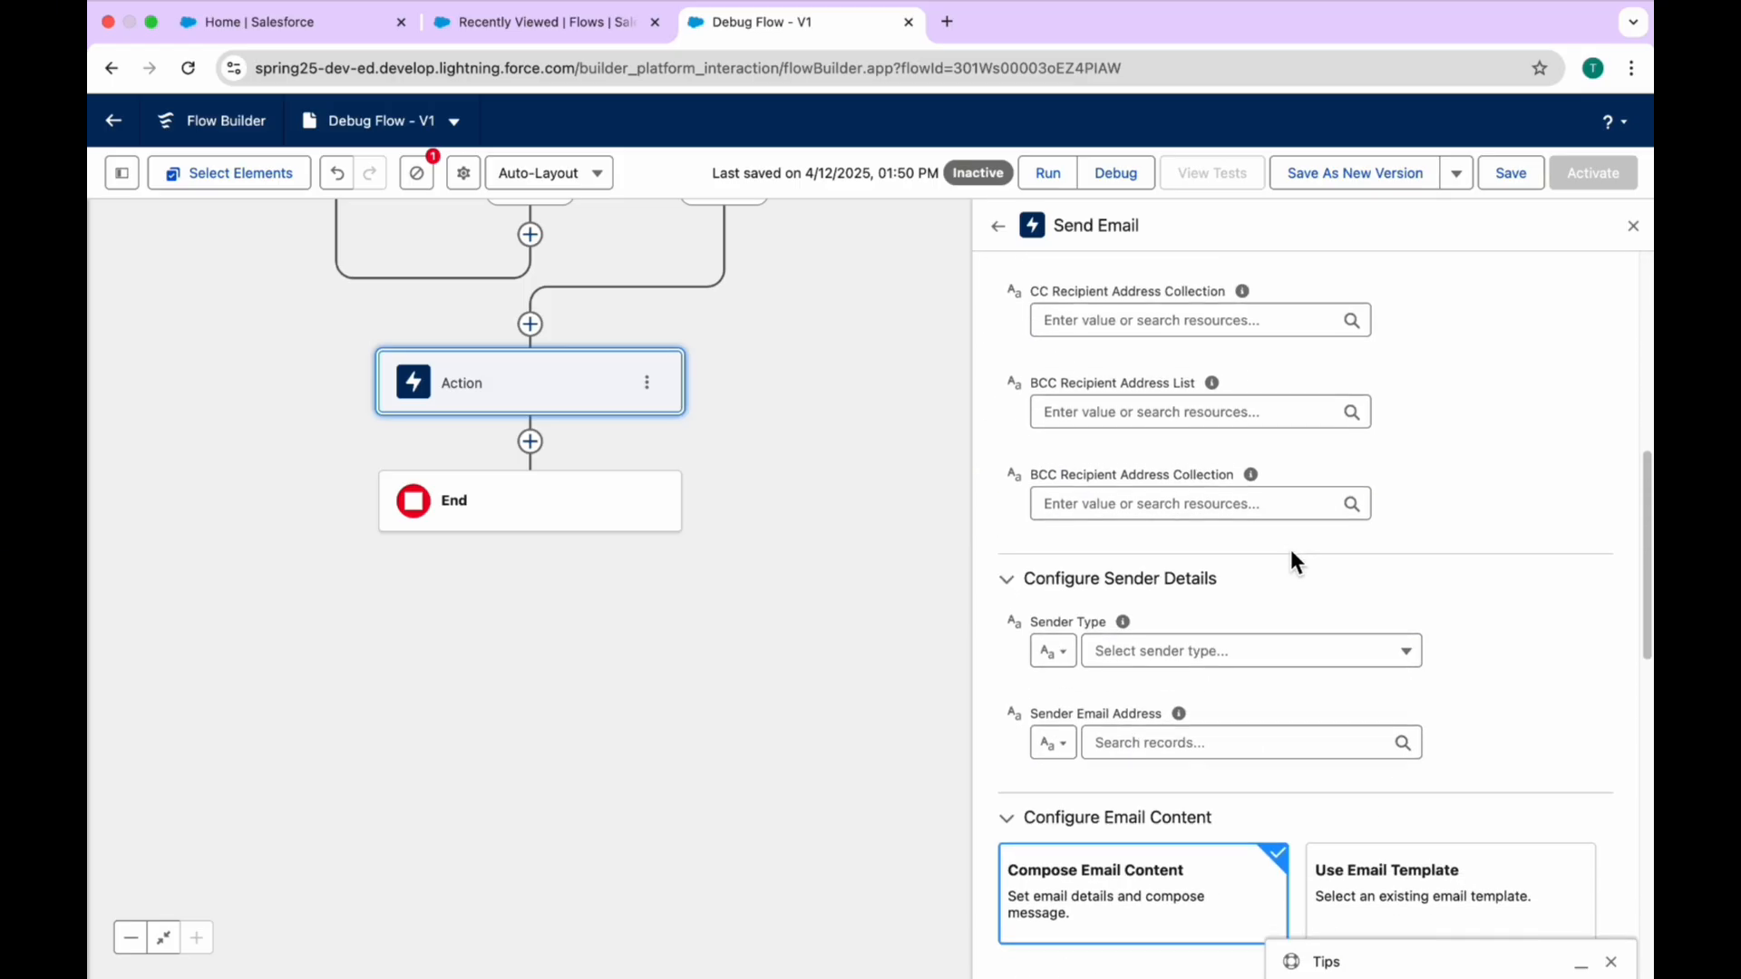
scroll(1291, 562, "down", 2)
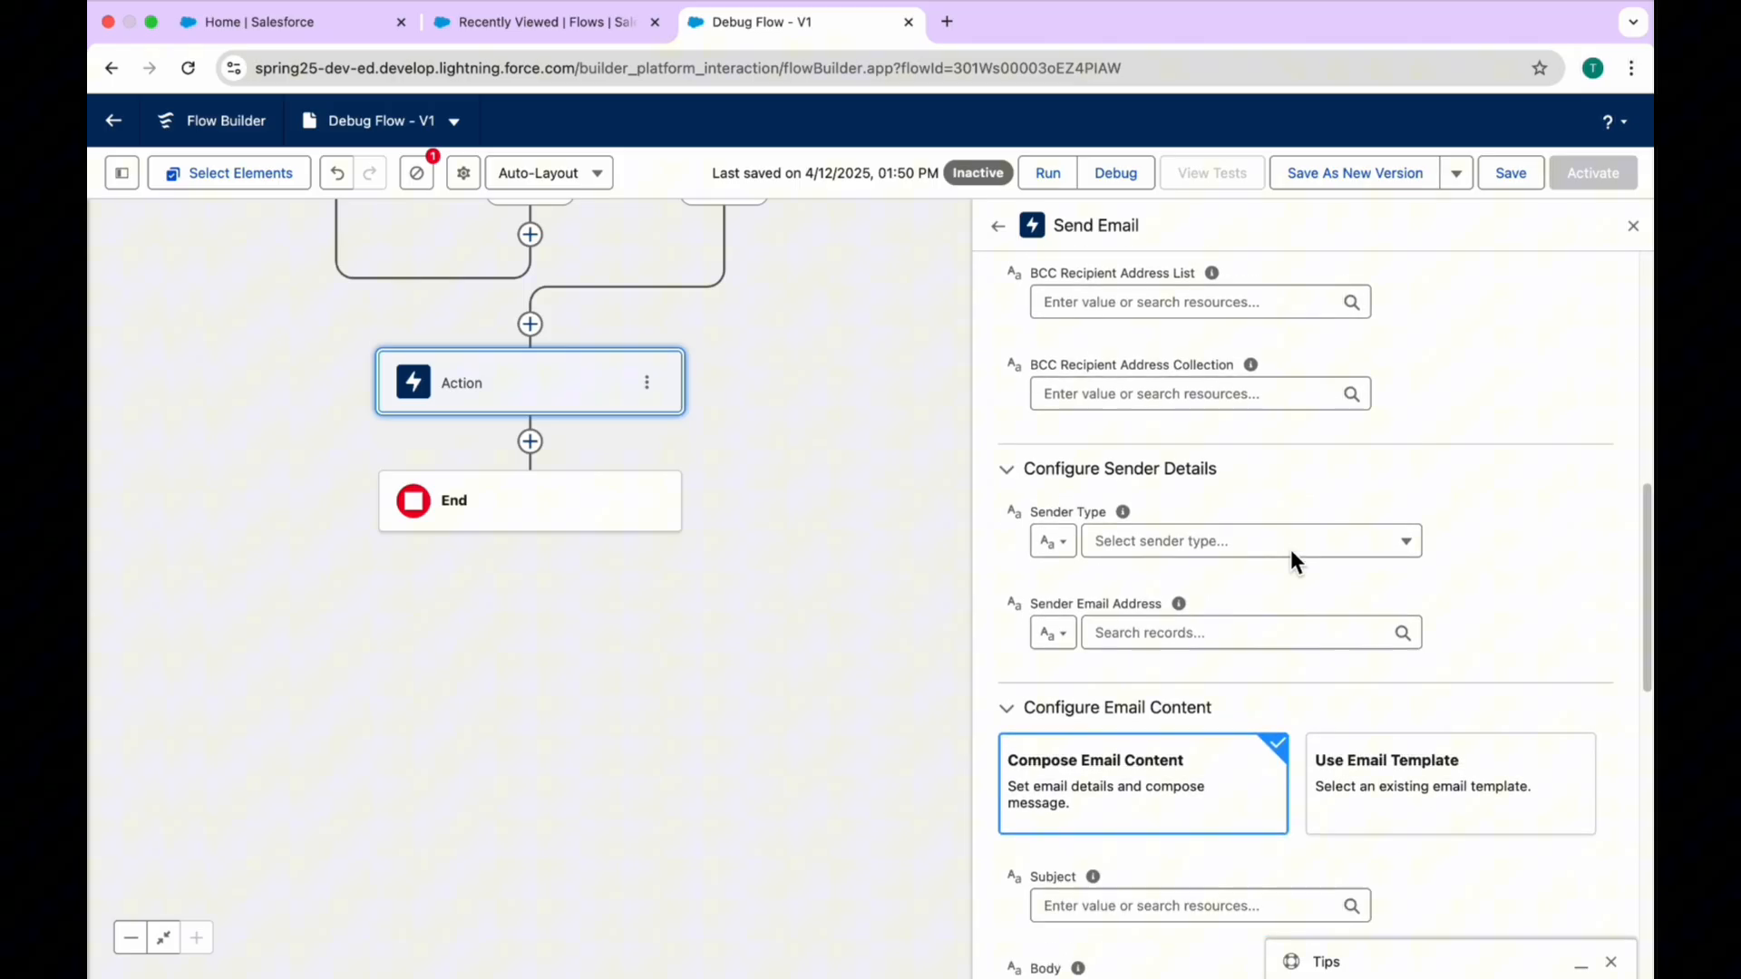
left_click(1039, 544)
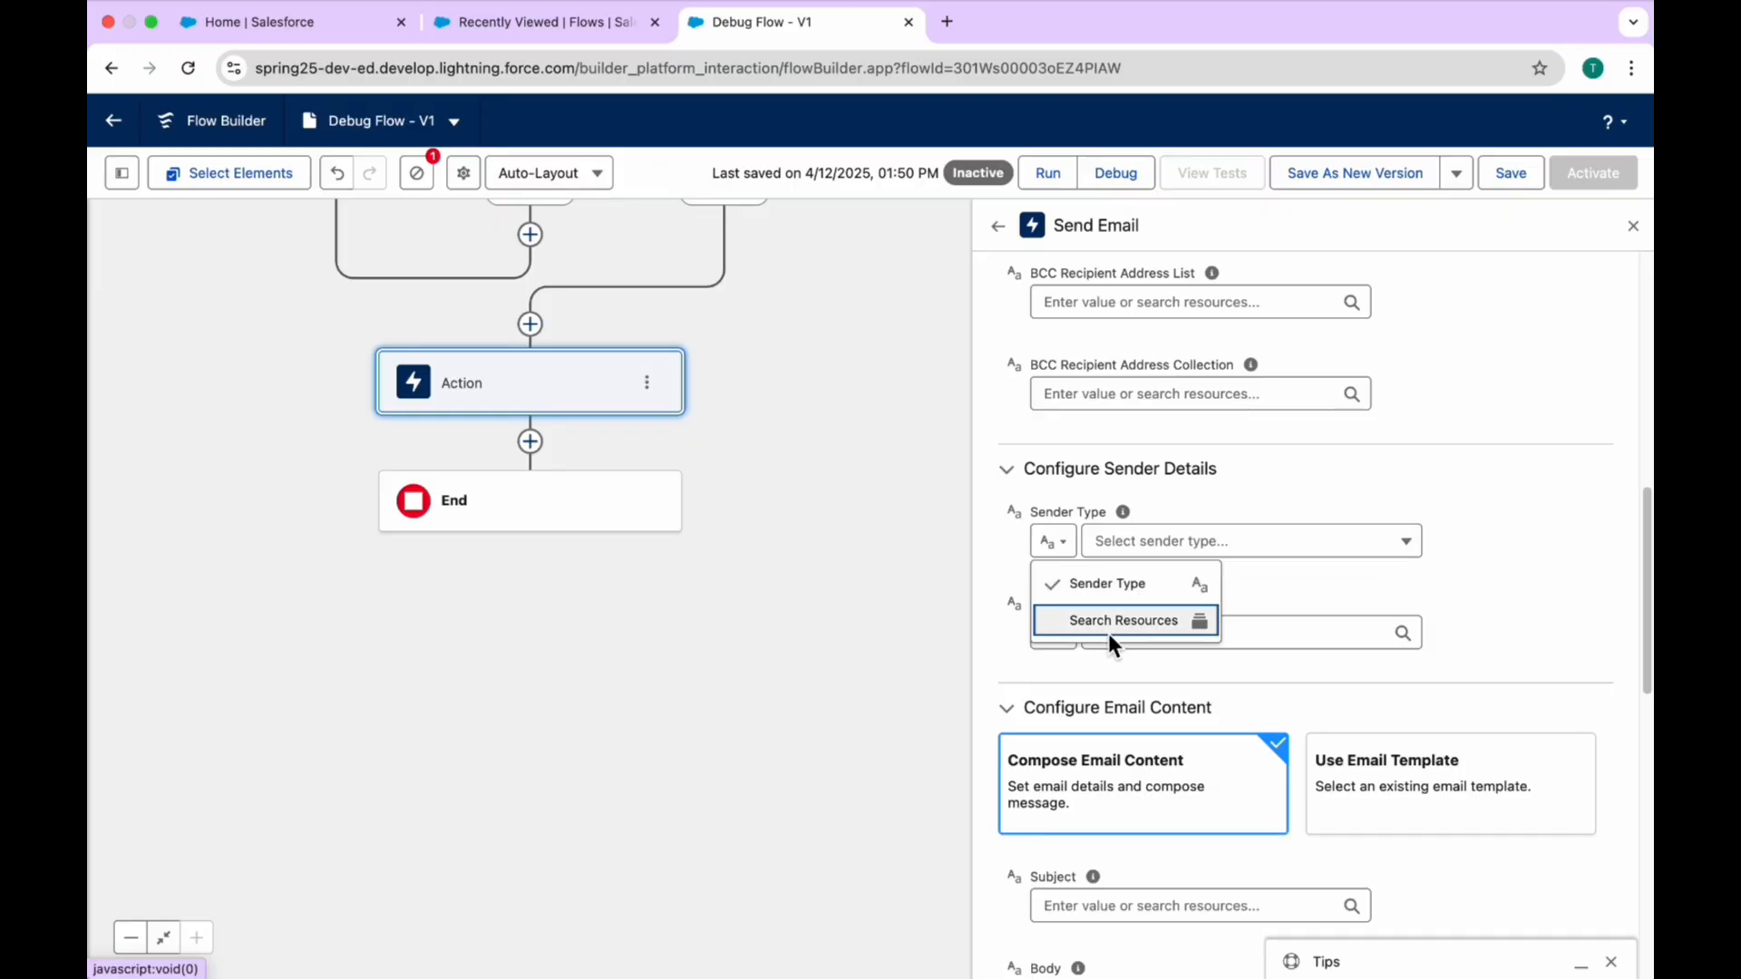
left_click(1521, 566)
scroll(1420, 670, "down", 3)
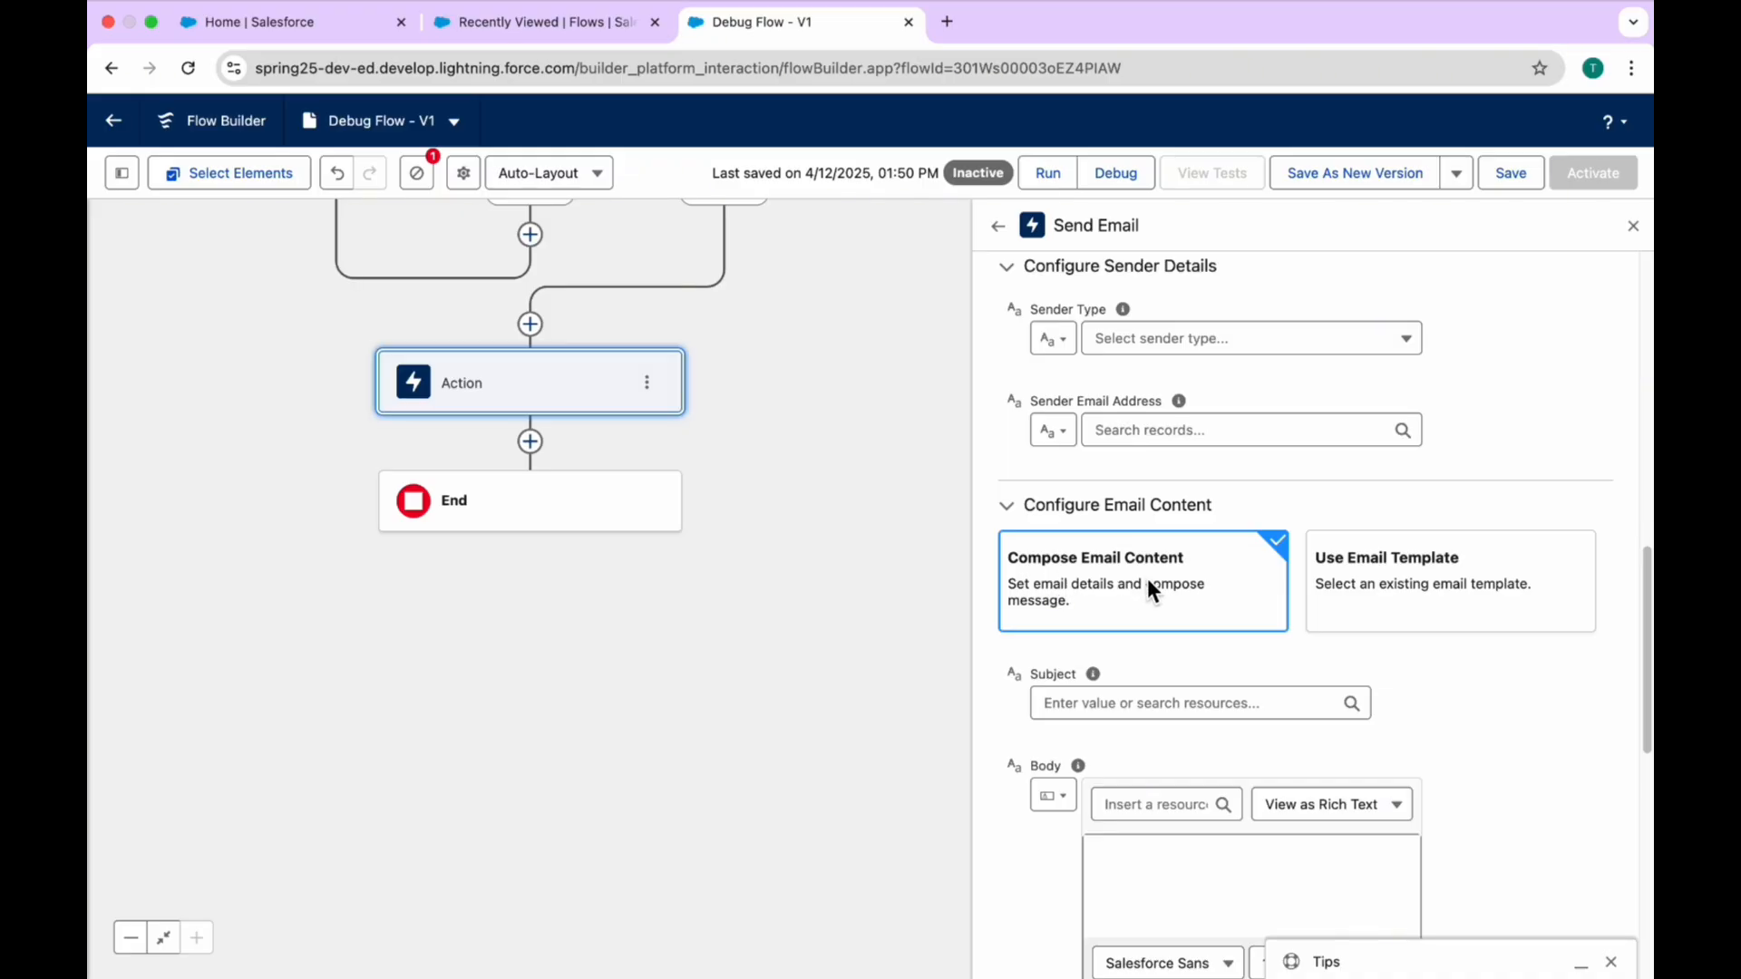
Step: Try Use Email Template as the email content, browse the available templates, and return to Compose Email Content
left_click(1439, 607)
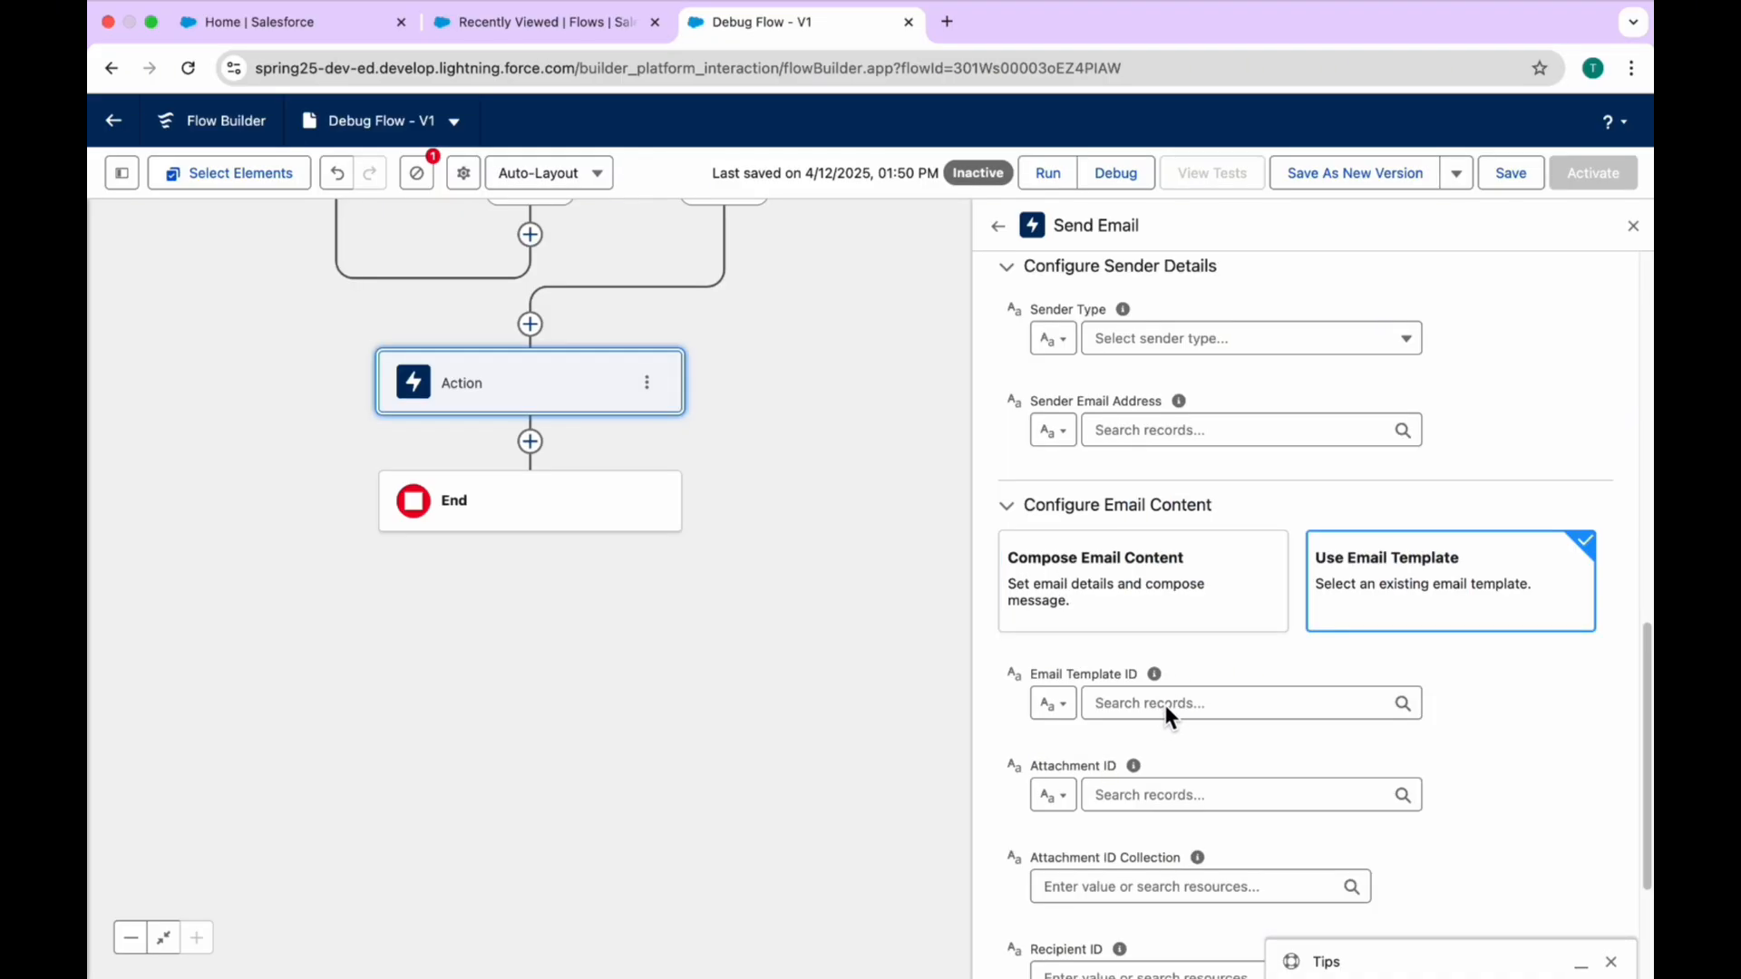
left_click(1165, 708)
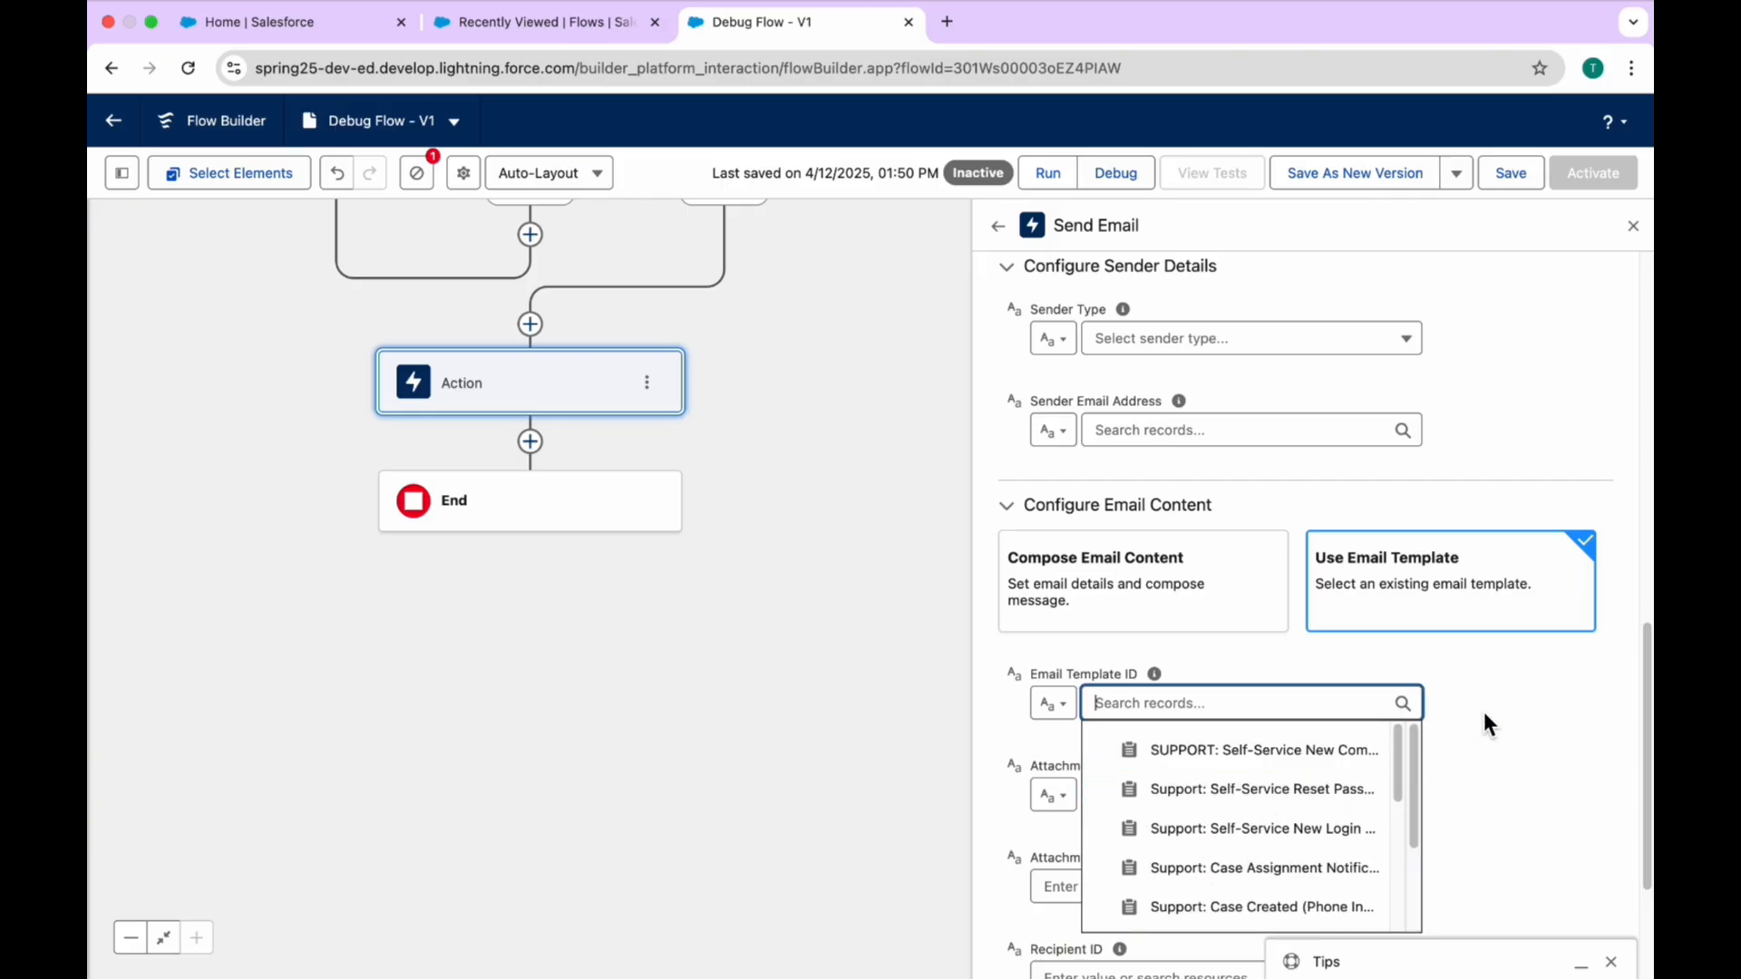
left_click(1505, 697)
left_click(1115, 580)
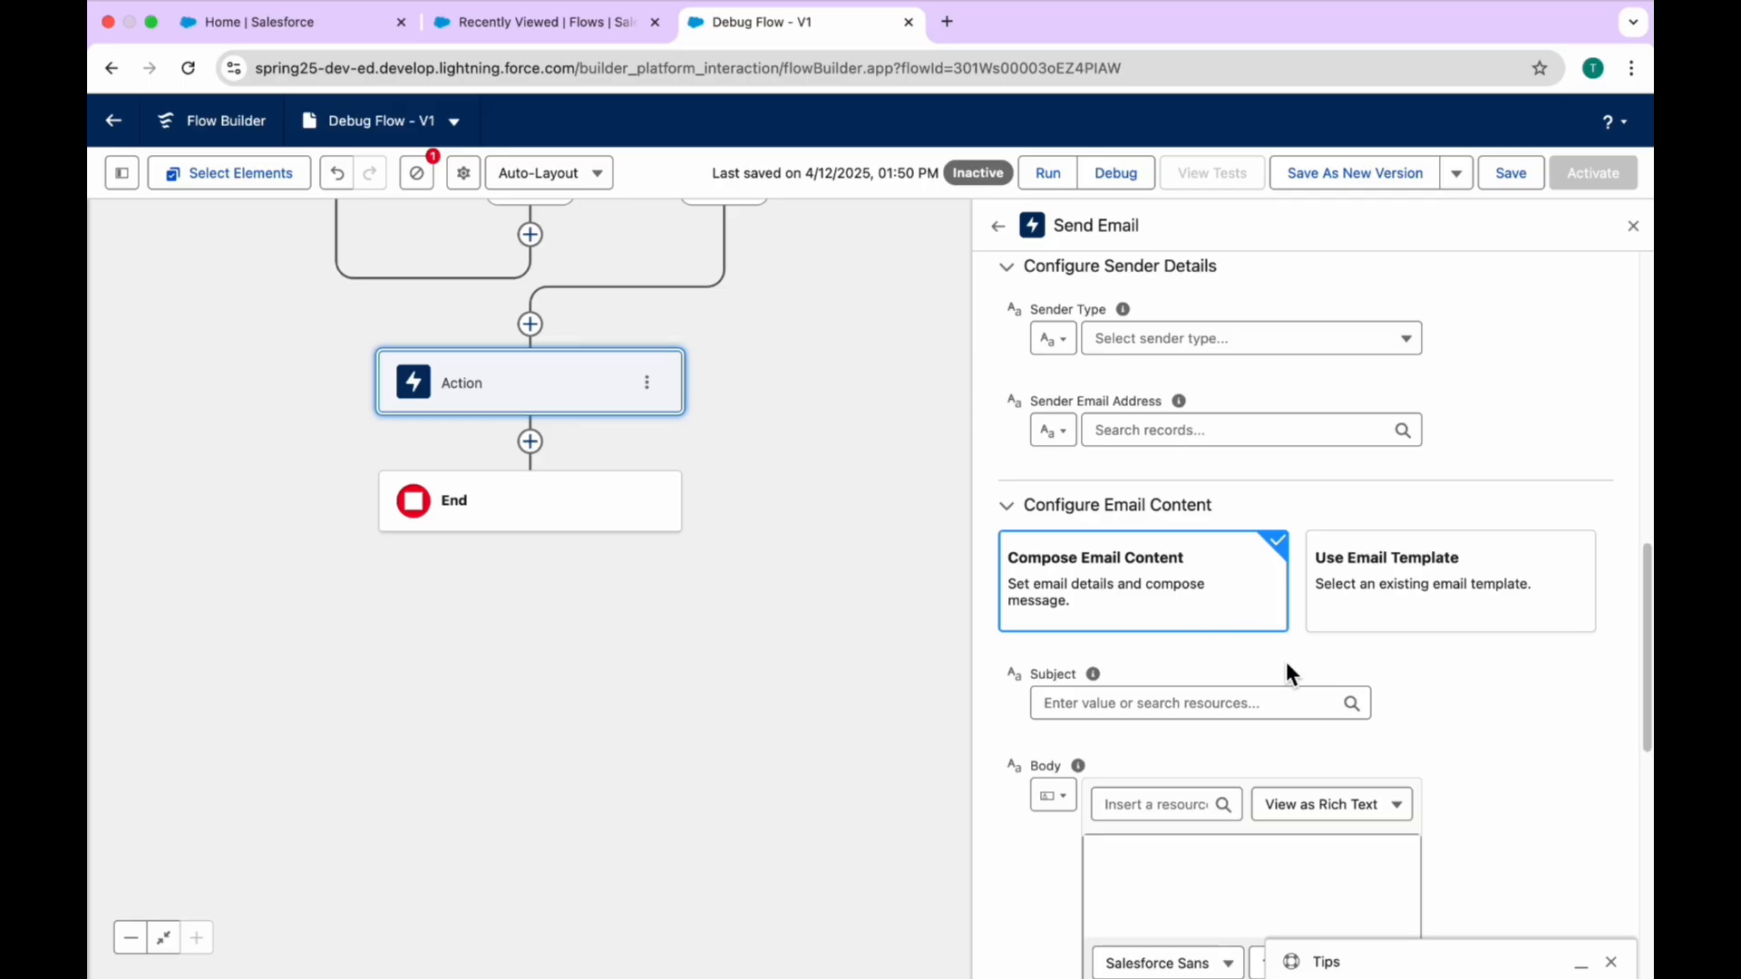
Step: Examine the rich-text body editor and the remaining Send Email content fields down to the advanced options
scroll(1285, 669, "down", 3)
left_click(1197, 642)
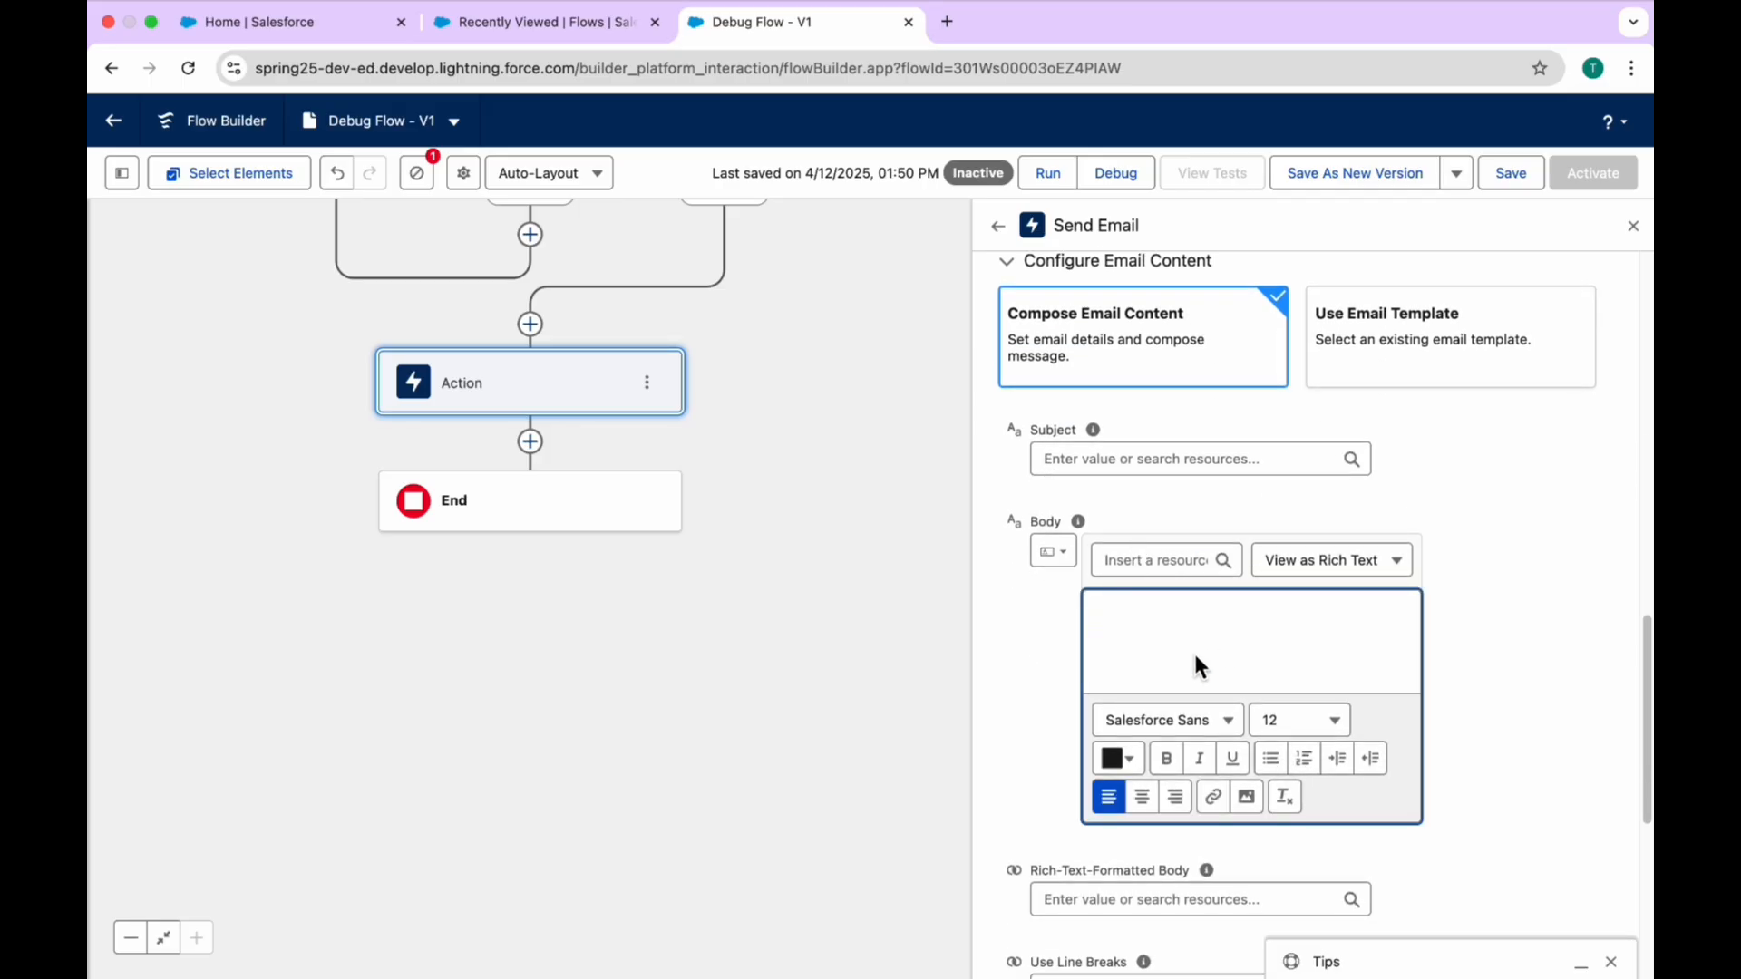
scroll(1283, 653, "down", 1)
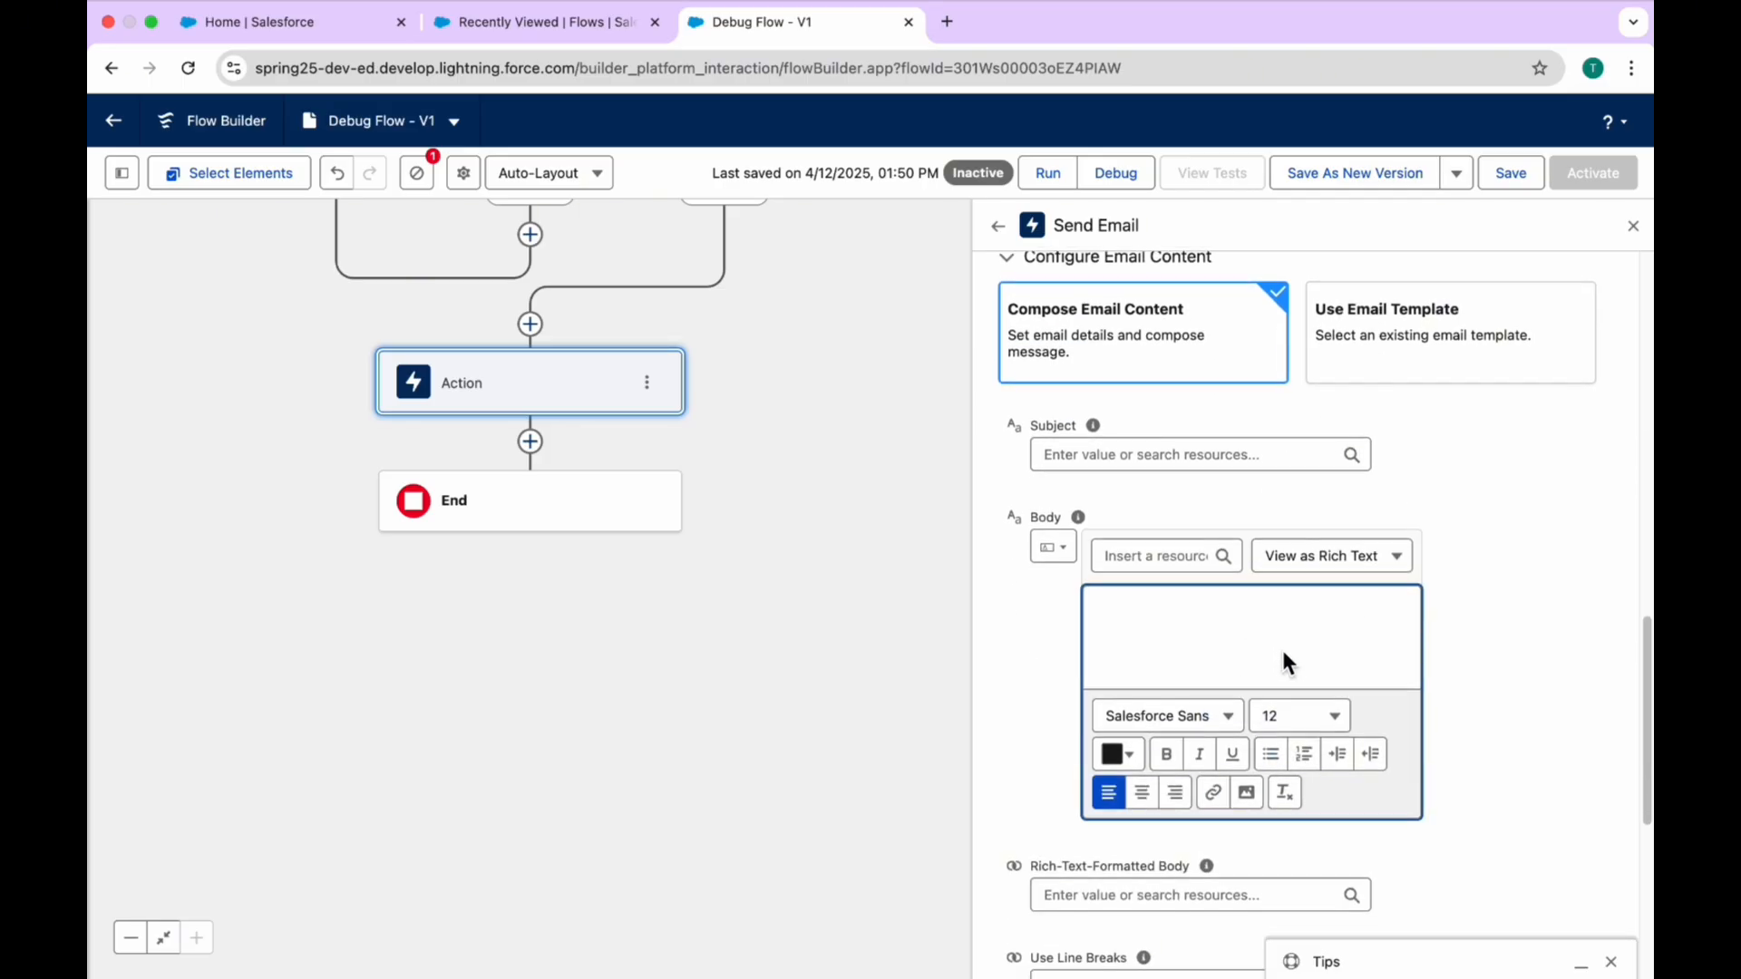
scroll(1282, 647, "down", 1)
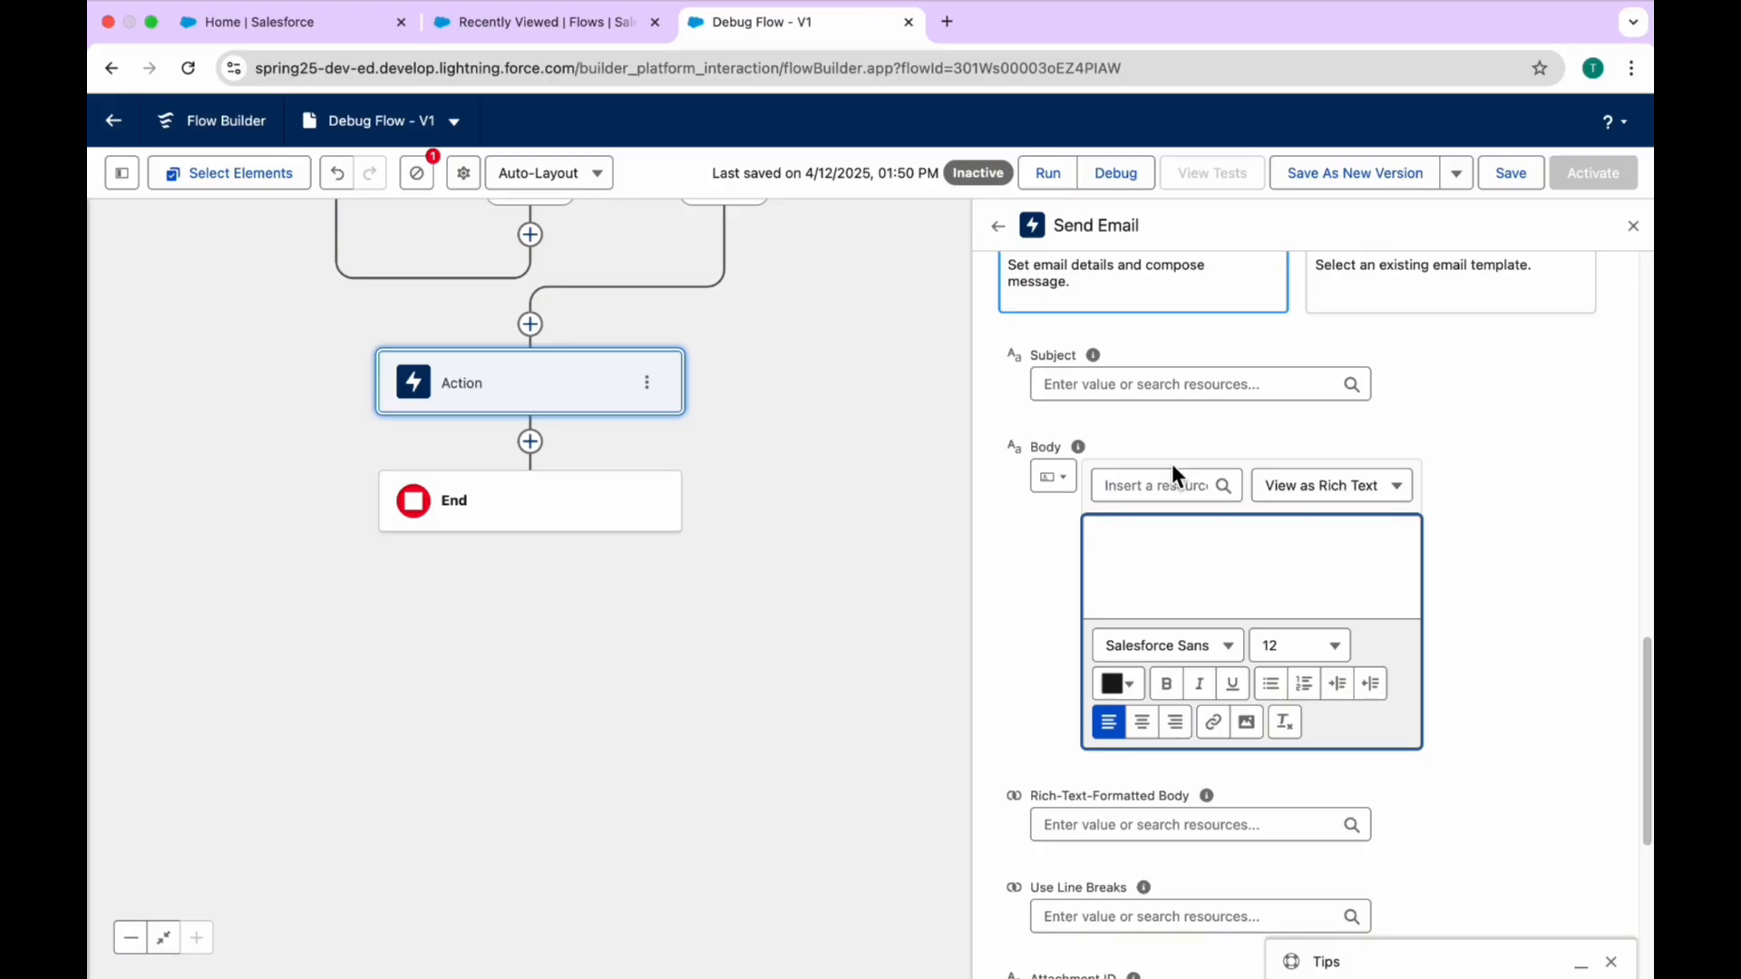
scroll(1171, 464, "down", 5)
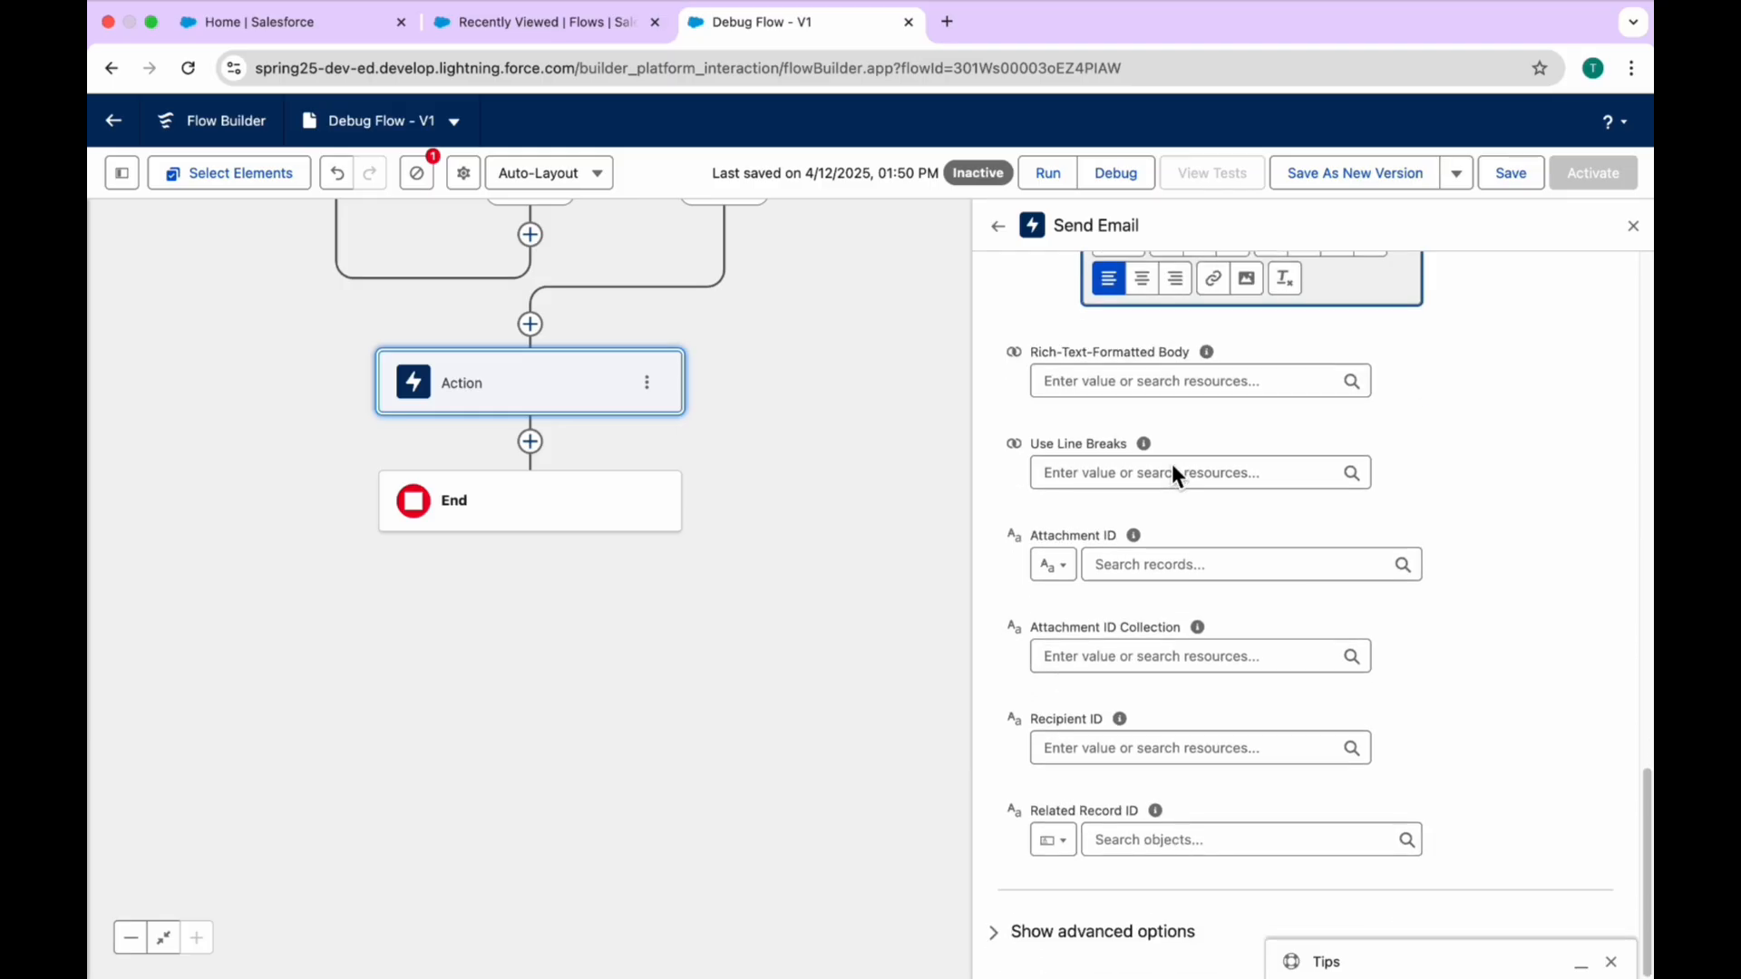
scroll(1251, 562, "up", 2)
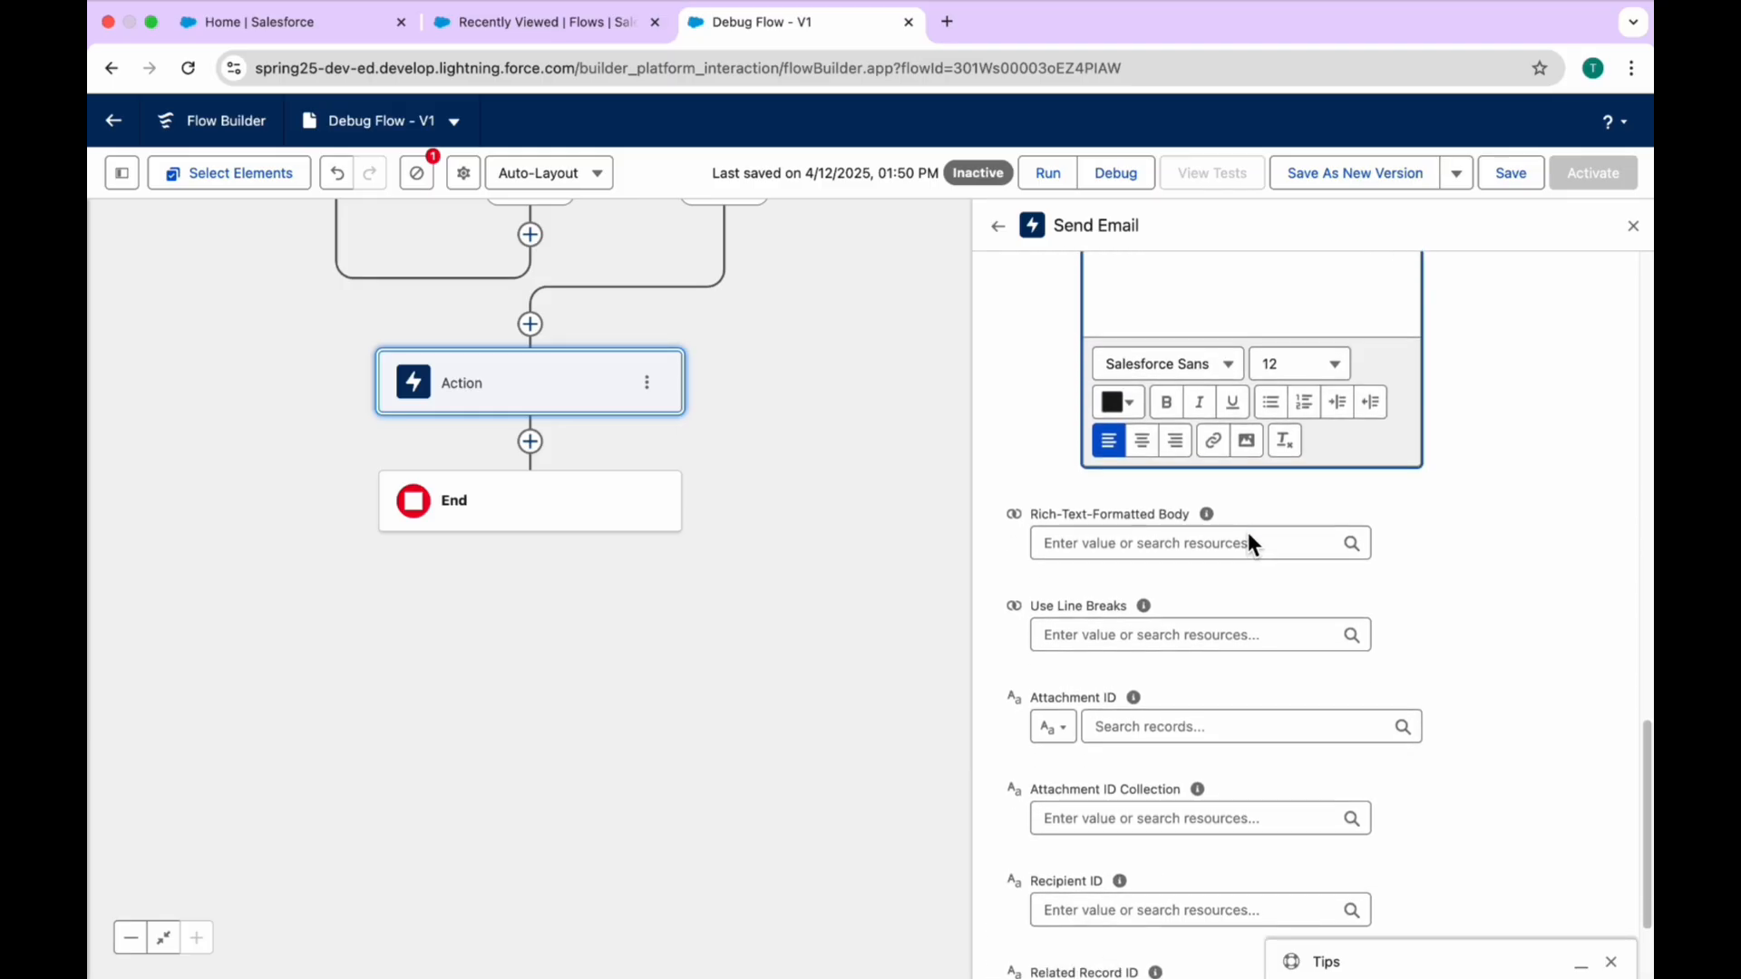
scroll(1248, 544, "down", 2)
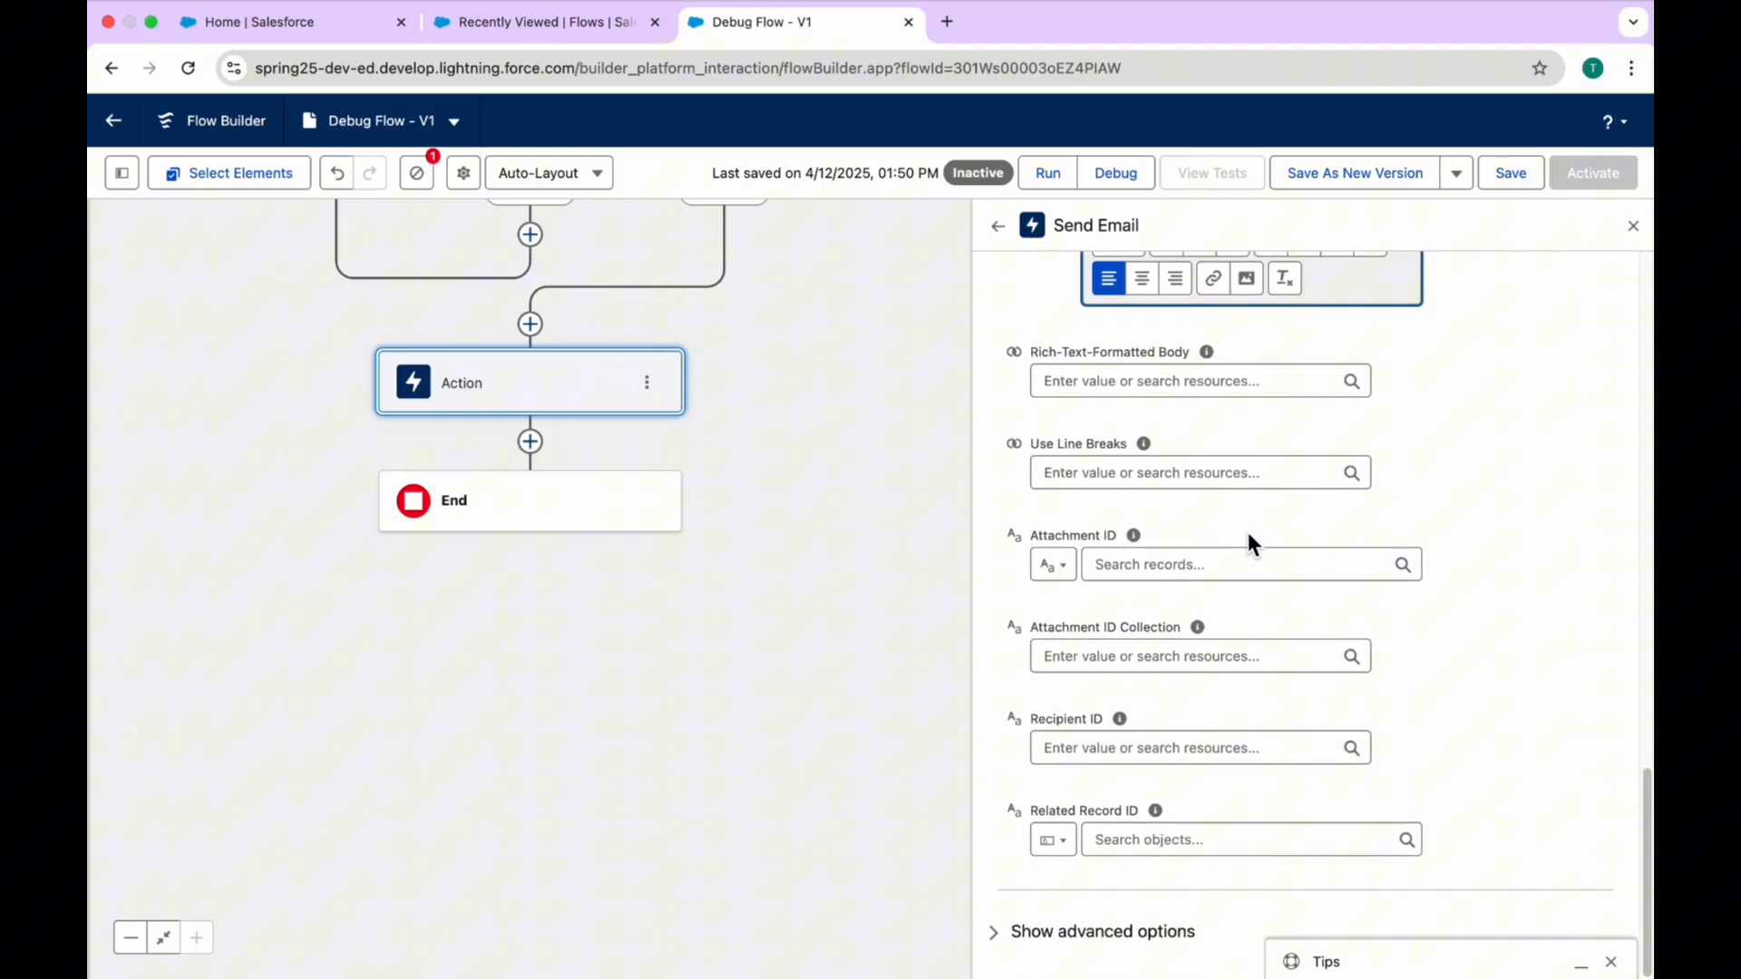
Step: Examine the Attachment ID input types, choosing File and leaving the record search empty
left_click(1166, 573)
left_click(1054, 565)
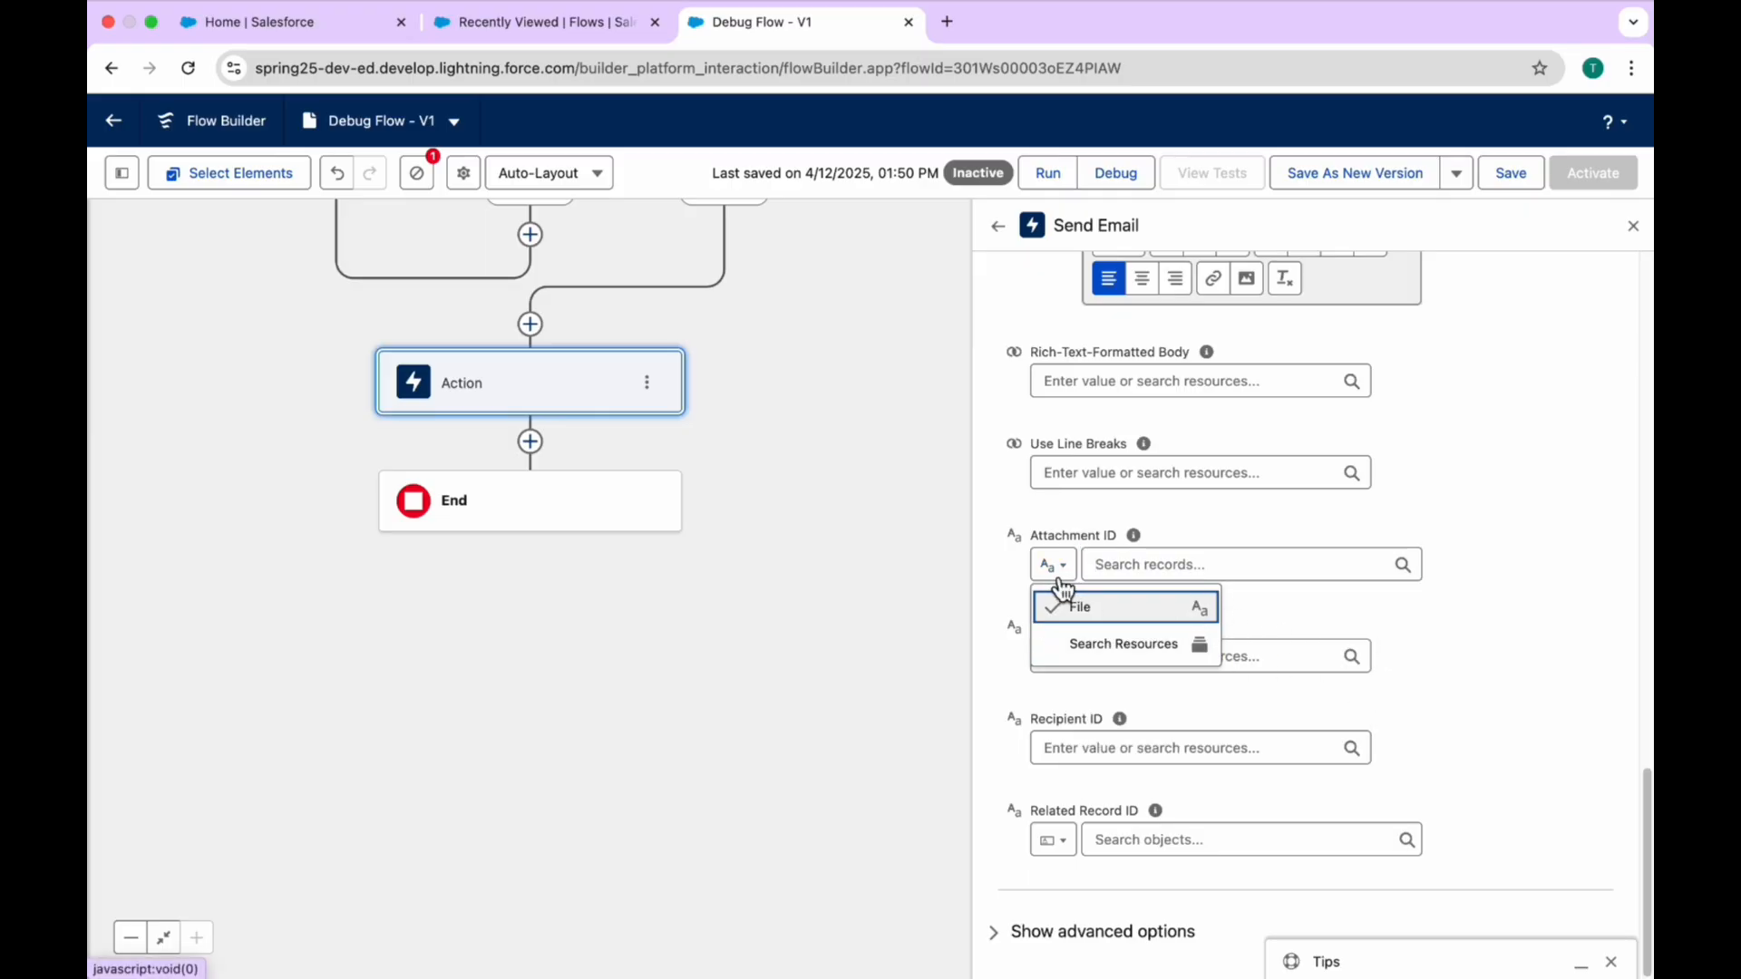
left_click(1063, 606)
left_click(1140, 564)
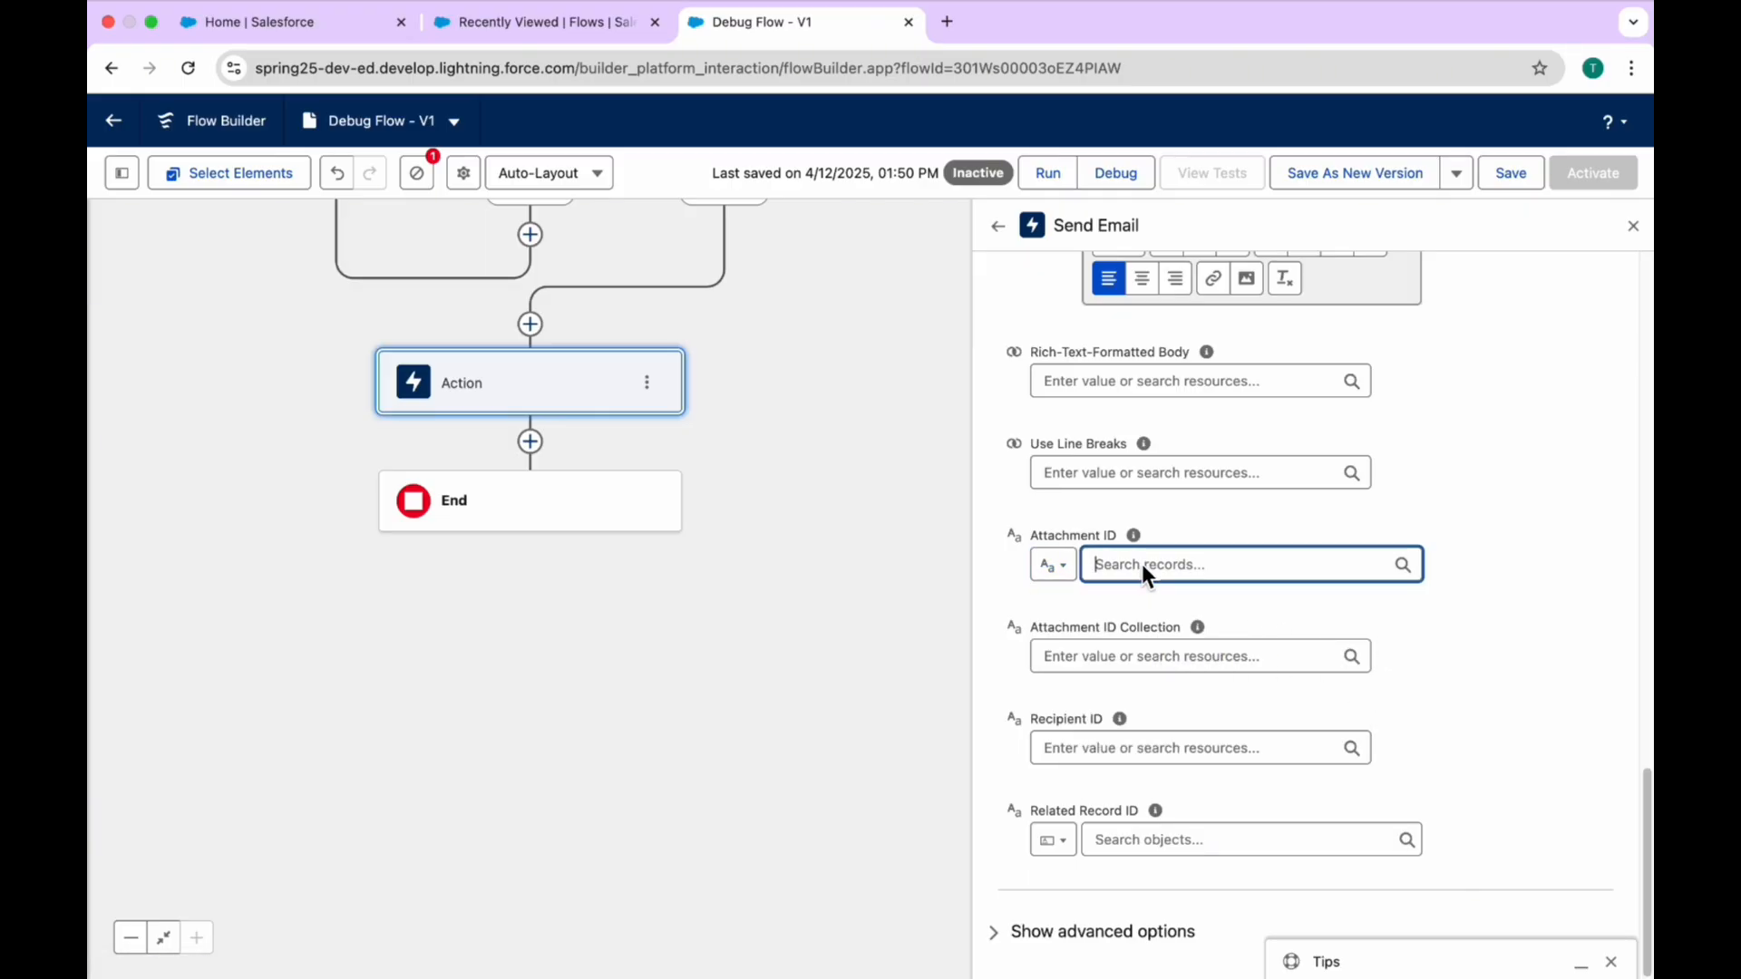
left_click(1566, 527)
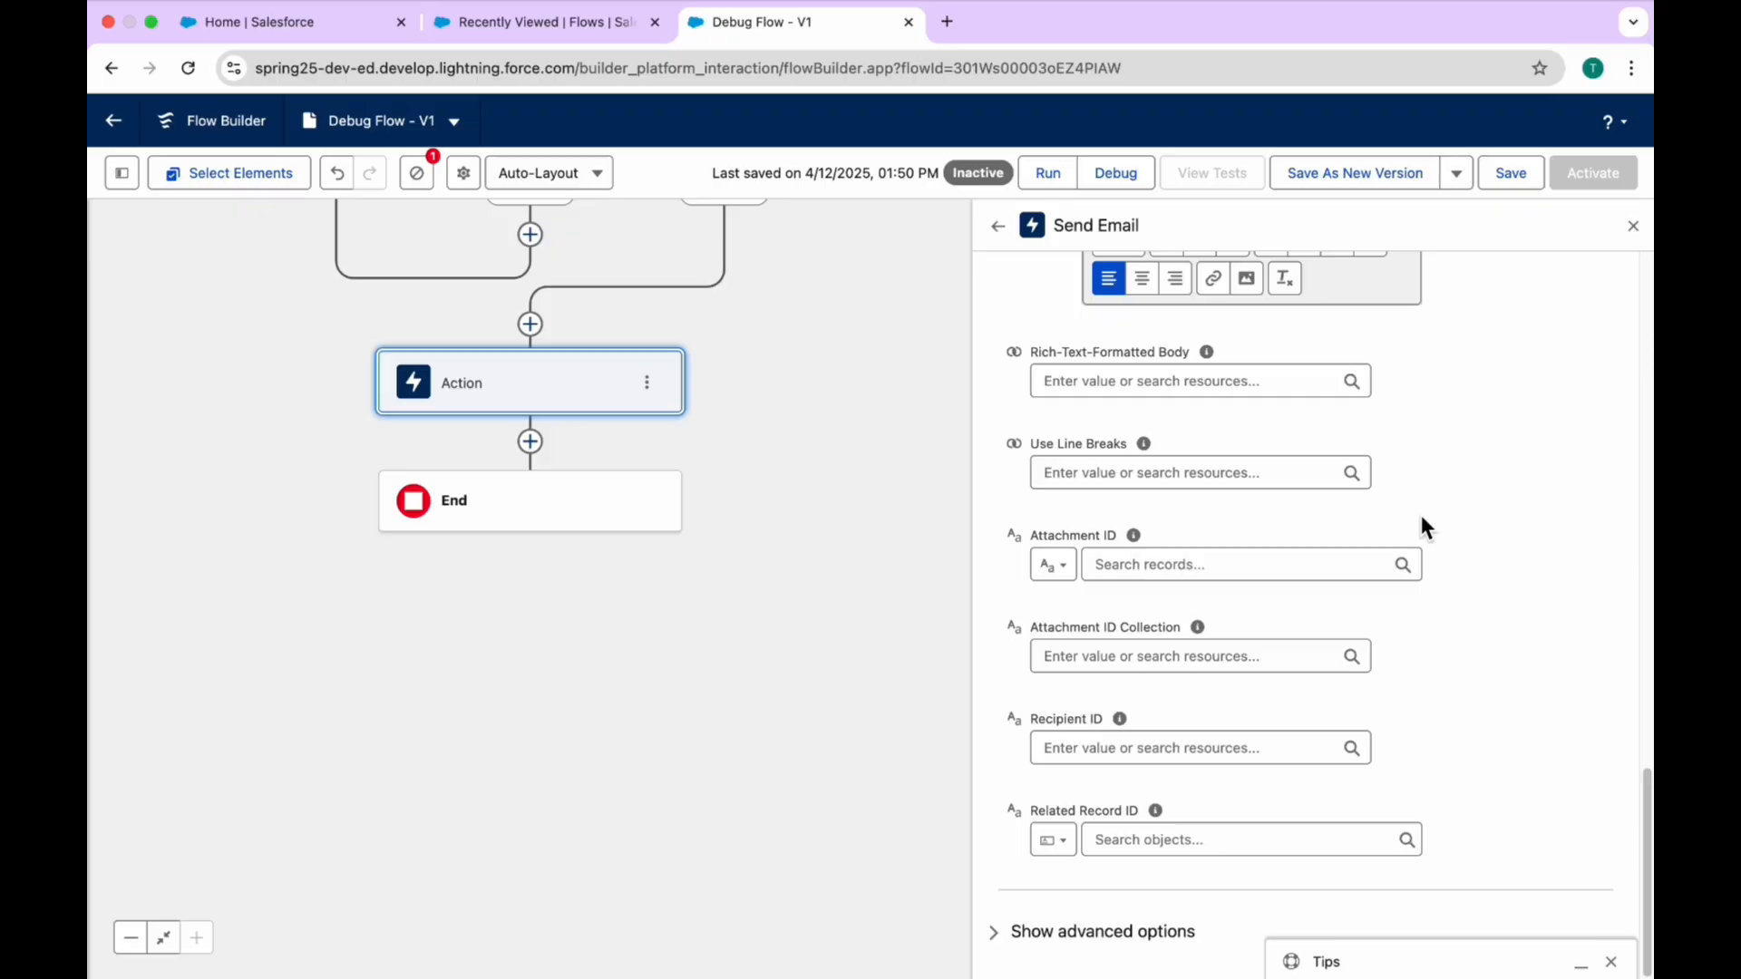